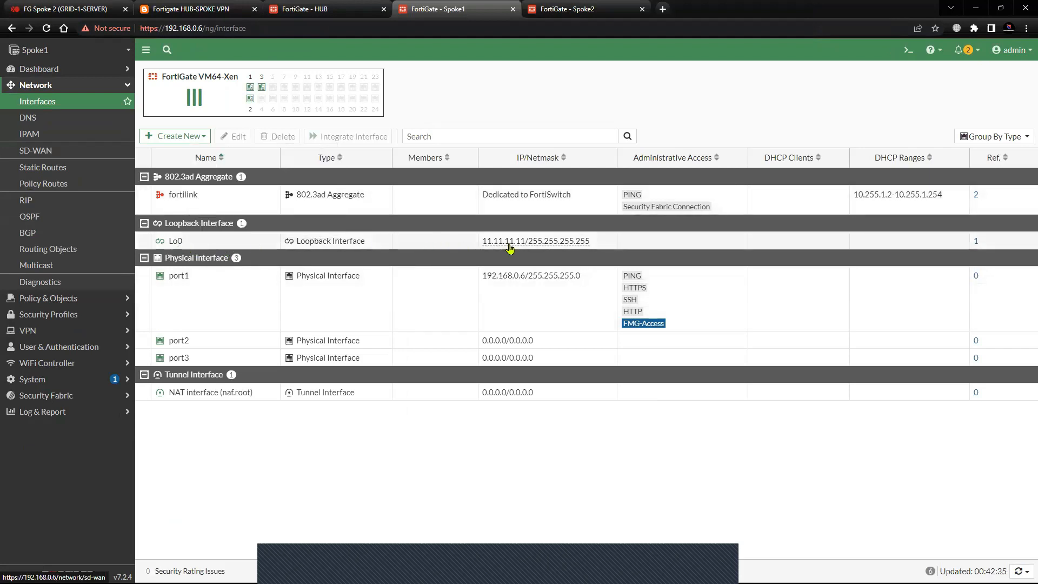
Compare the interface addresses on Spoke1, Spoke2 and HUB with the hub-and-spoke topology diagram.
{"action": "left_click", "coordinate": [195, 8]}
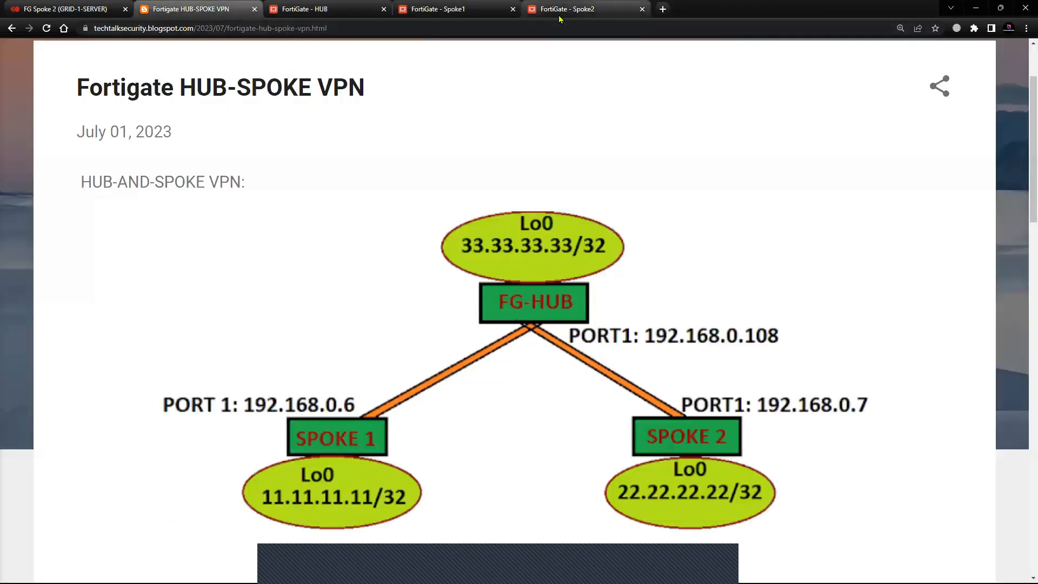
{"action": "left_click", "coordinate": [457, 10]}
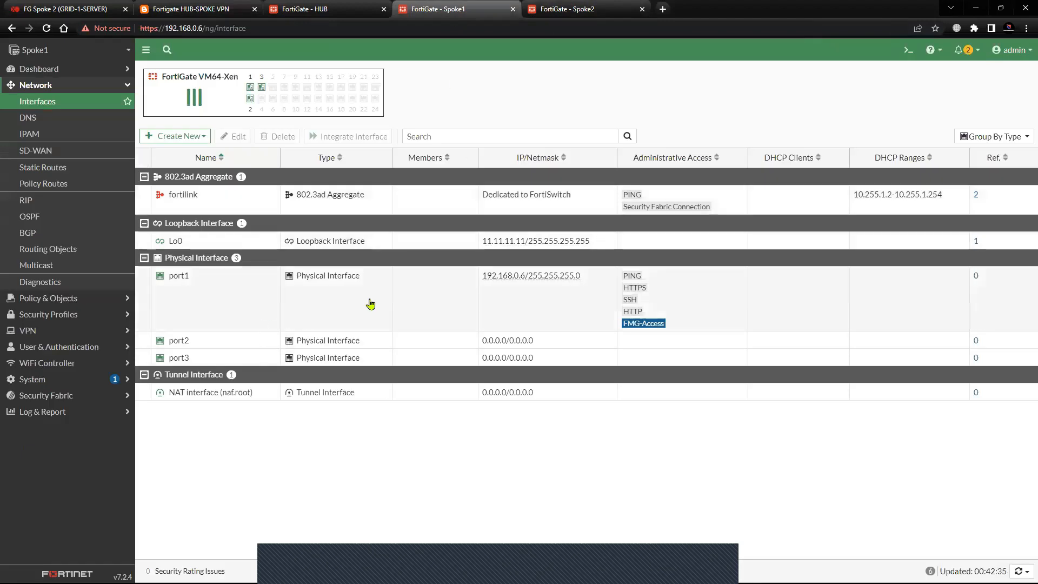
{"action": "left_click", "coordinate": [549, 9]}
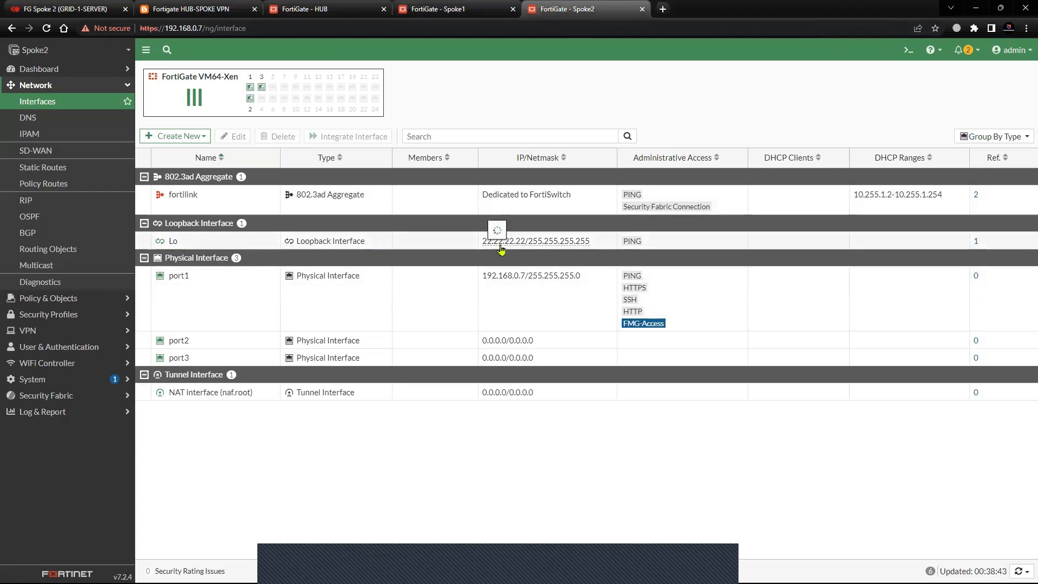
{"action": "mouse_move", "coordinate": [500, 244]}
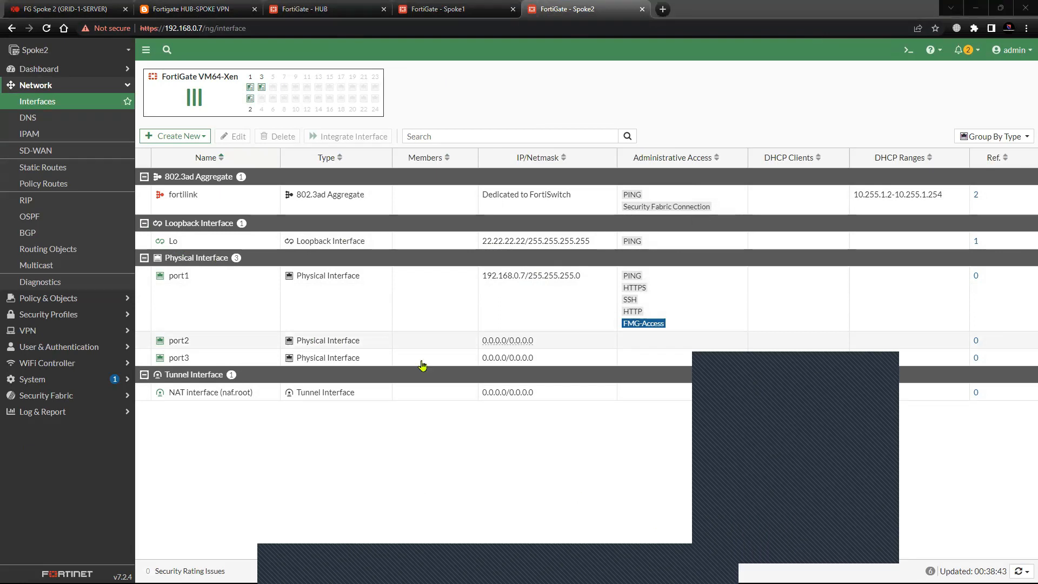
{"action": "left_click", "coordinate": [330, 9]}
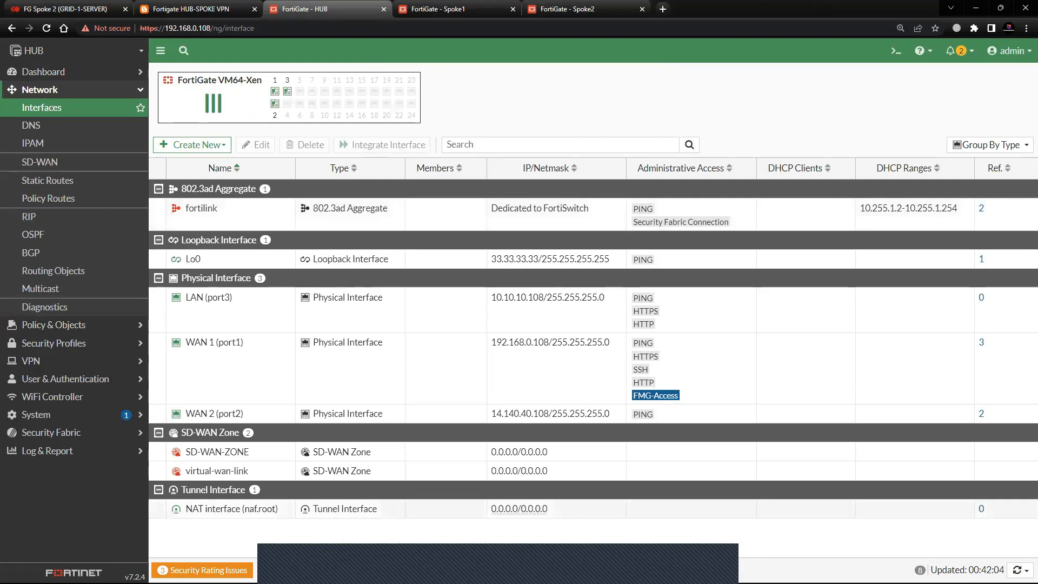
{"action": "left_click", "coordinate": [195, 9]}
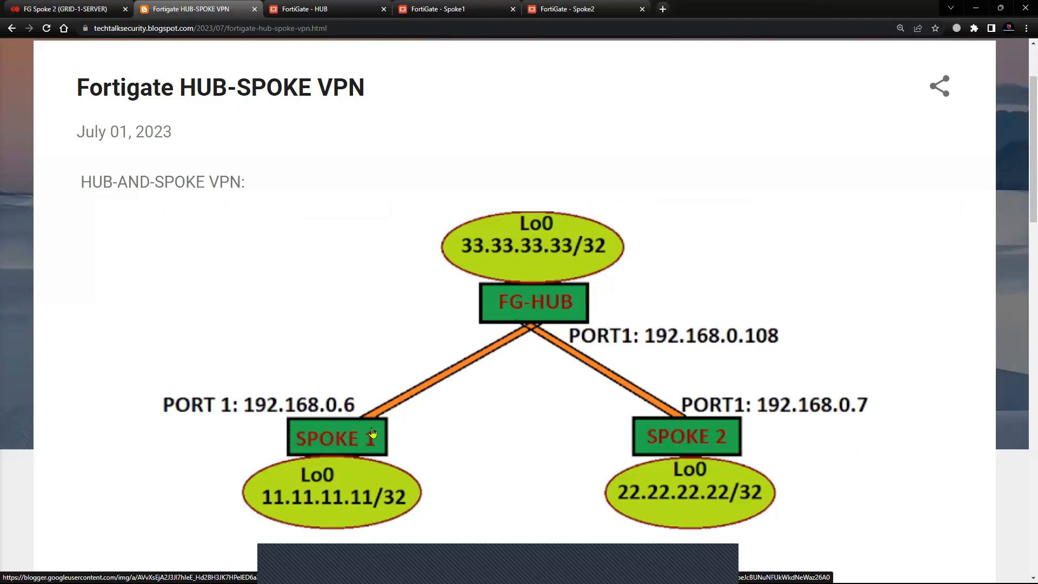
On the HUB FortiGate, start a new IPsec tunnel named spoke1 using the Custom template.
{"action": "left_click", "coordinate": [319, 15]}
{"action": "left_click", "coordinate": [53, 92]}
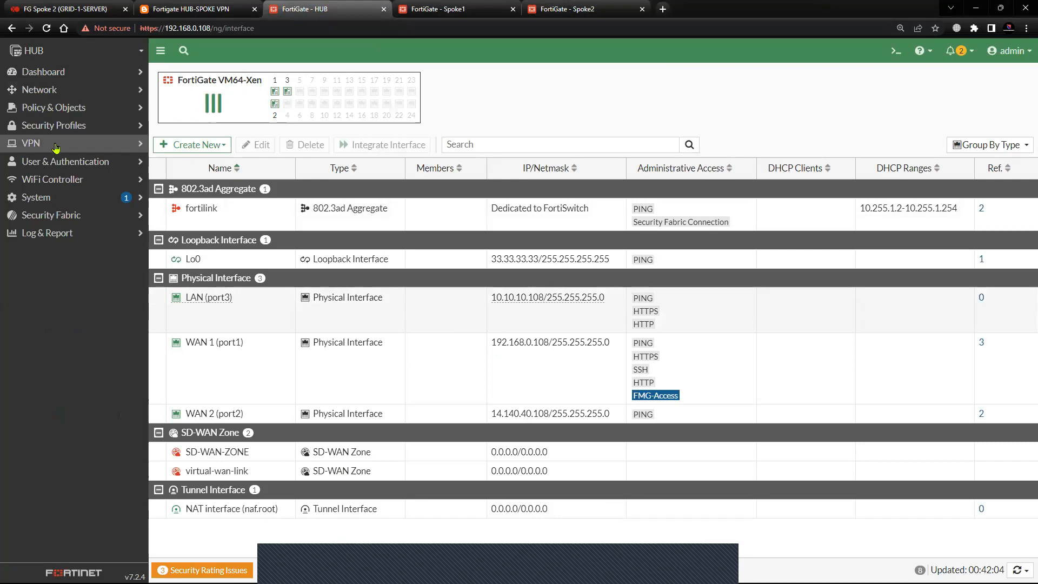
{"action": "left_click", "coordinate": [56, 148]}
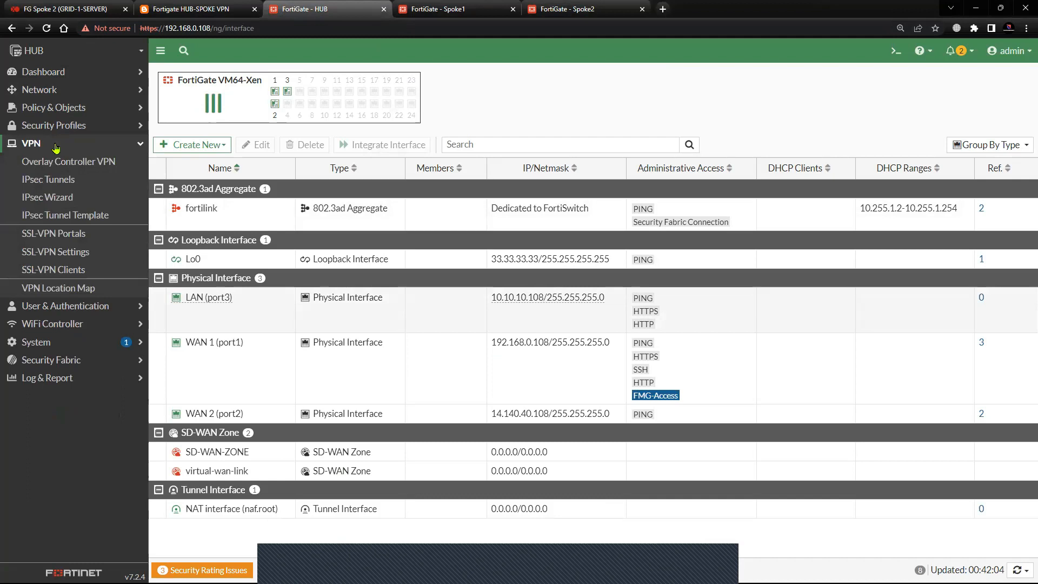
{"action": "left_click", "coordinate": [60, 162]}
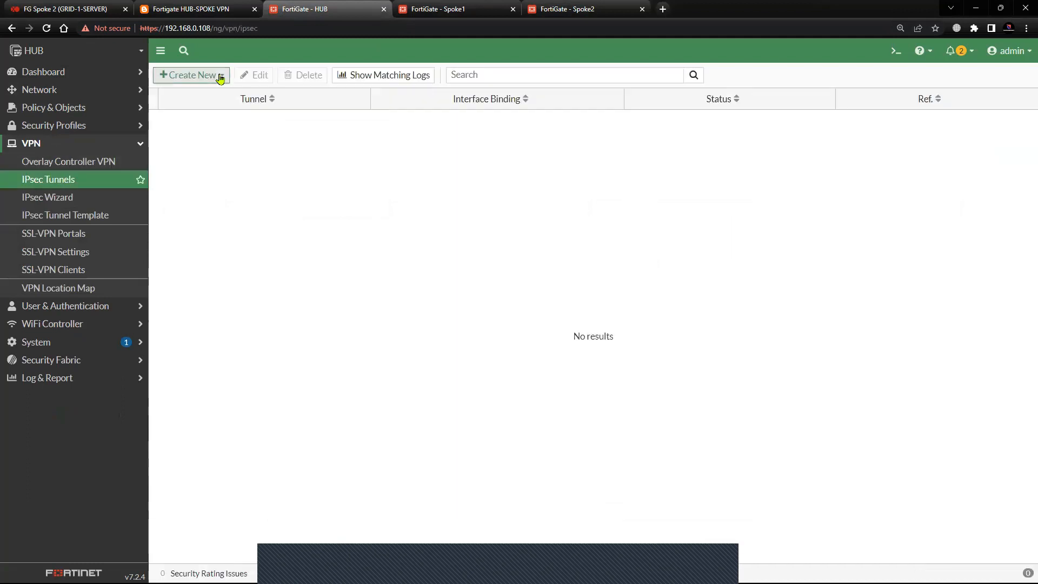
{"action": "left_click", "coordinate": [216, 77]}
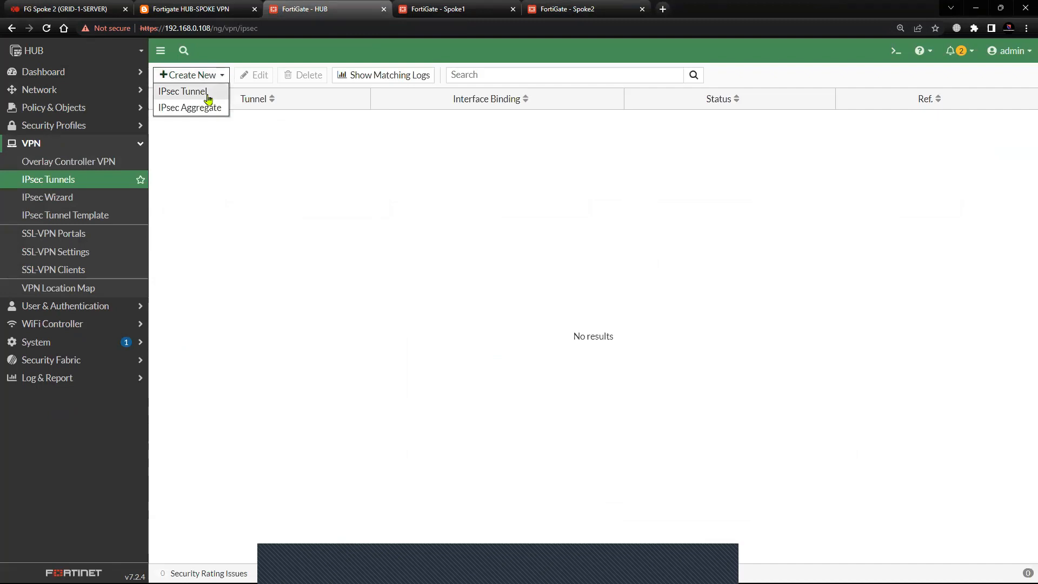
{"action": "left_click", "coordinate": [204, 92]}
{"action": "left_click", "coordinate": [278, 115]}
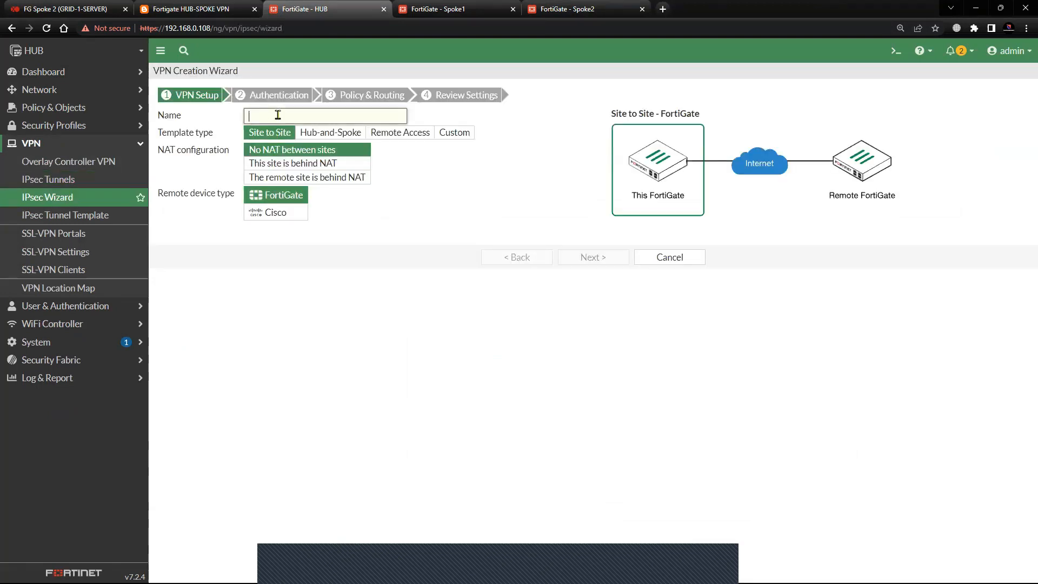
{"action": "type", "text": "spoke1"}
{"action": "left_click", "coordinate": [457, 134]}
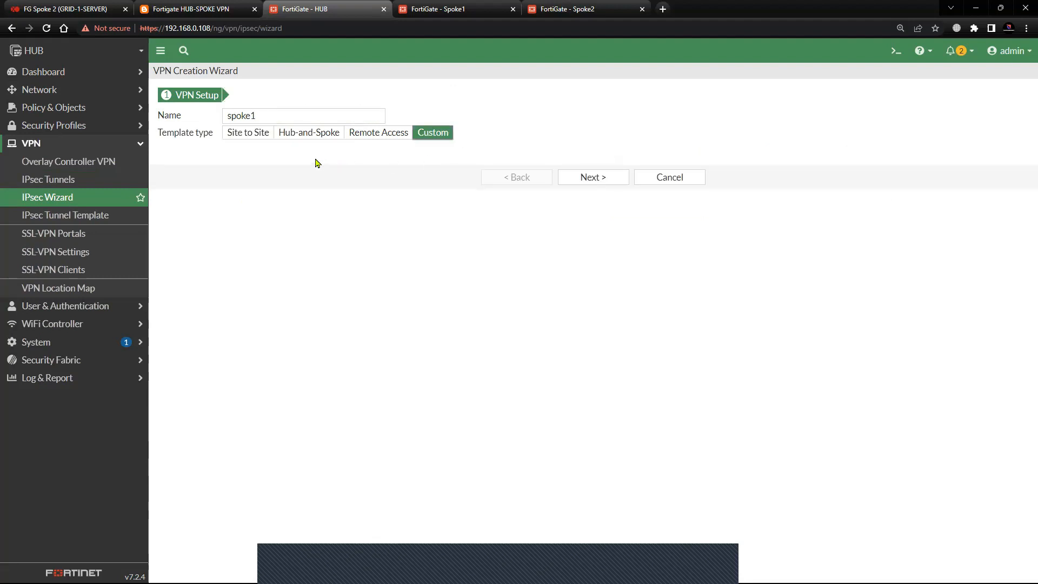
{"action": "left_click", "coordinate": [595, 177]}
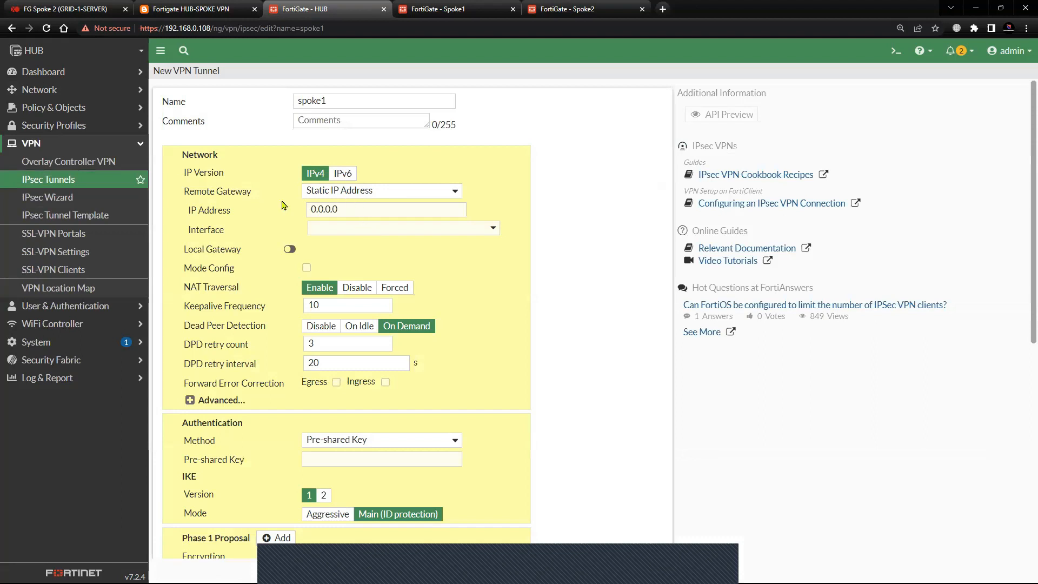
Set the tunnel's remote gateway IP address to 192.168.0.6 and its interface to WAN 1 (port1).
{"action": "left_click_drag", "start_coordinate": [354, 207], "coordinate": [260, 214]}
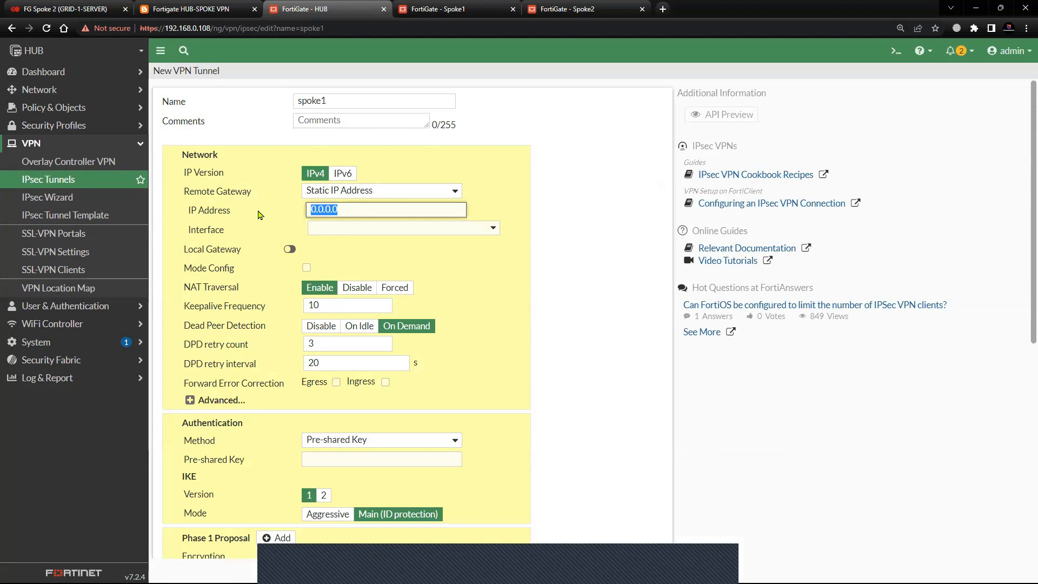
{"action": "type", "text": "192.1"}
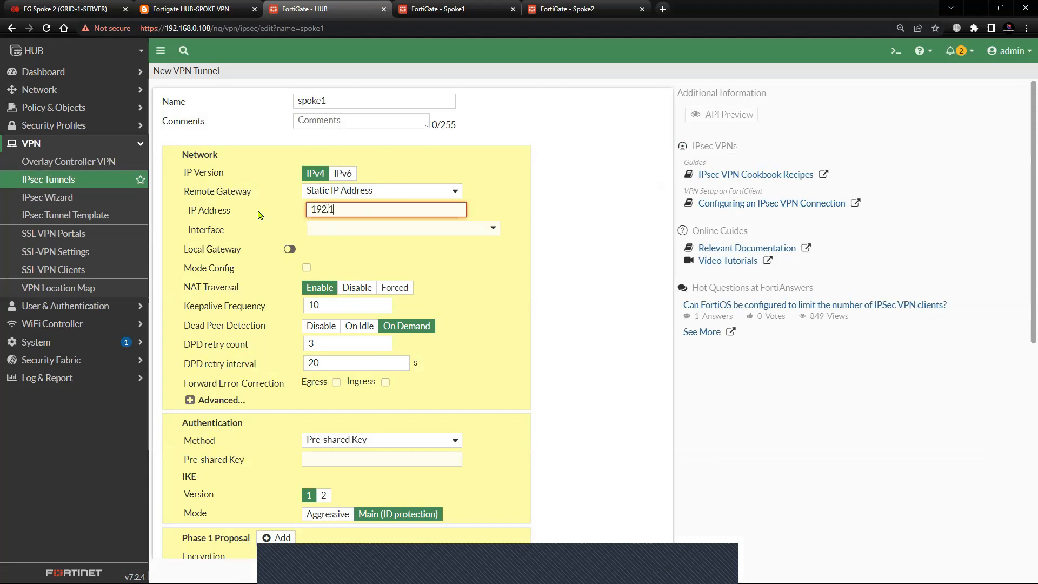
{"action": "type", "text": "68.0.6"}
{"action": "left_click", "coordinate": [482, 230]}
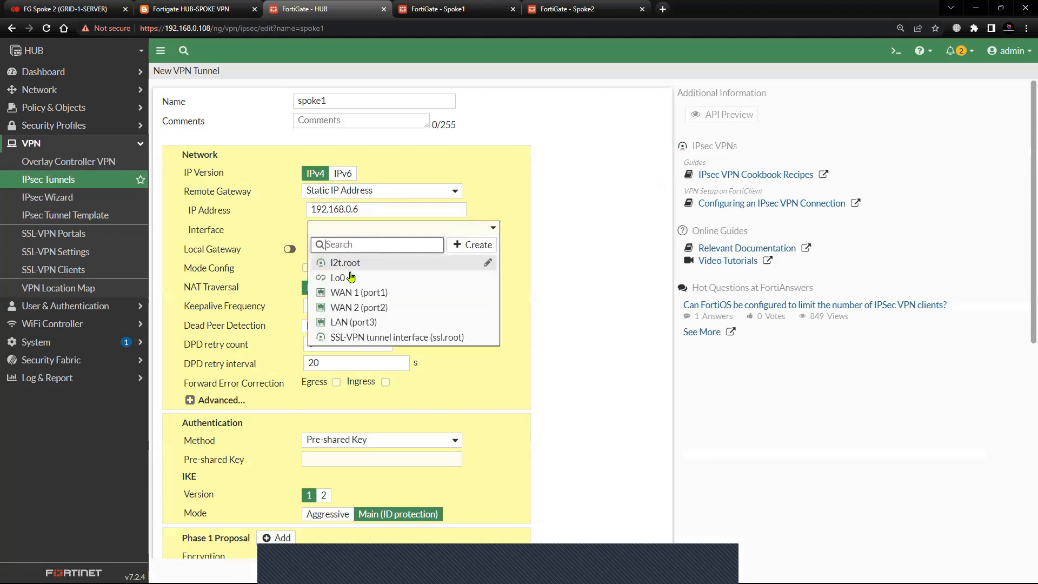
{"action": "left_click", "coordinate": [356, 292]}
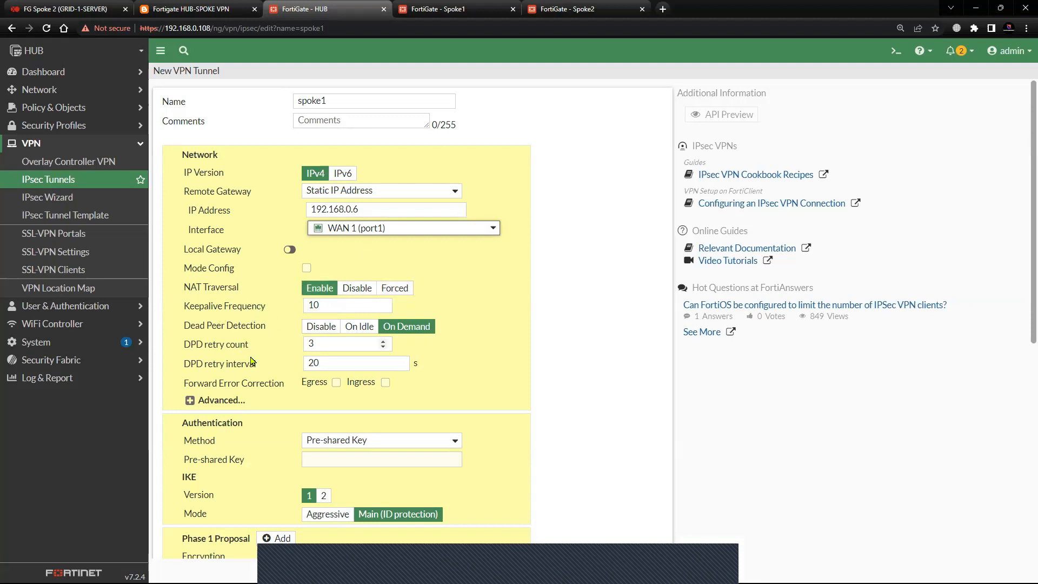
{"action": "left_click", "coordinate": [190, 400]}
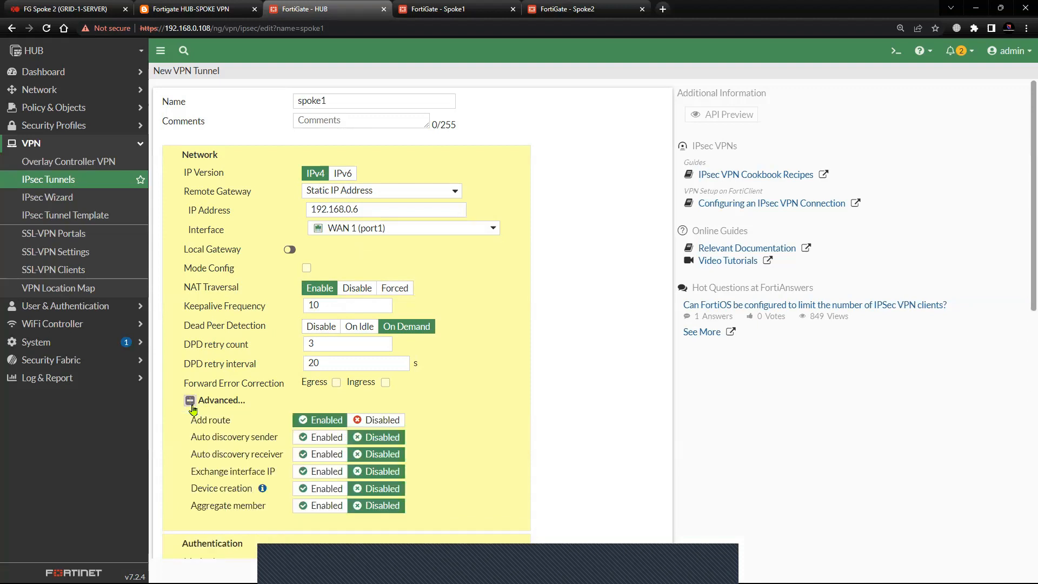
{"action": "left_click", "coordinate": [190, 402]}
Enter the pre-shared key in the tunnel's authentication settings.
{"action": "scroll", "coordinate": [233, 351], "scroll_direction": "down", "scroll_amount": 2}
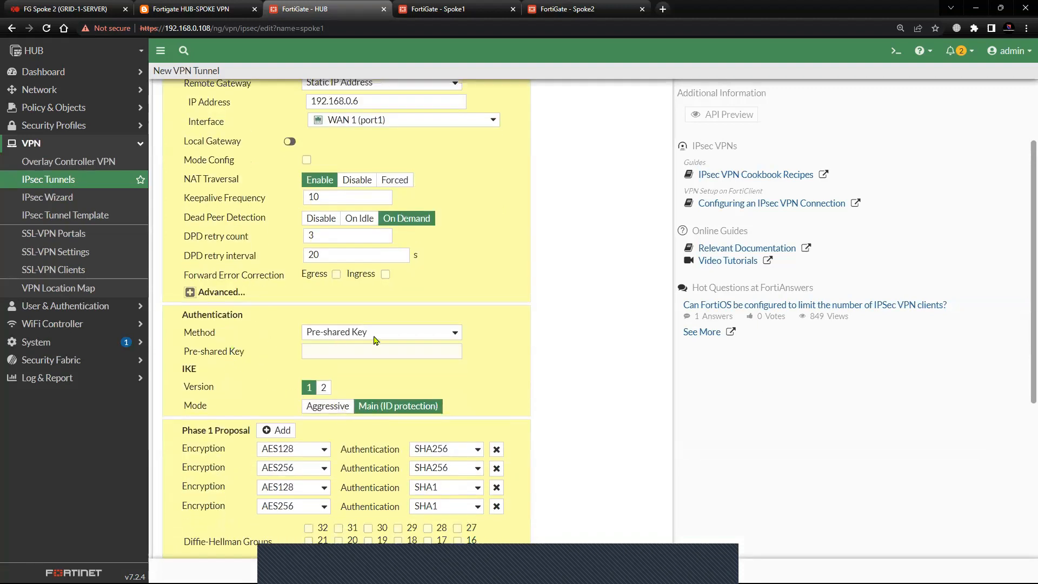
{"action": "left_click", "coordinate": [348, 353]}
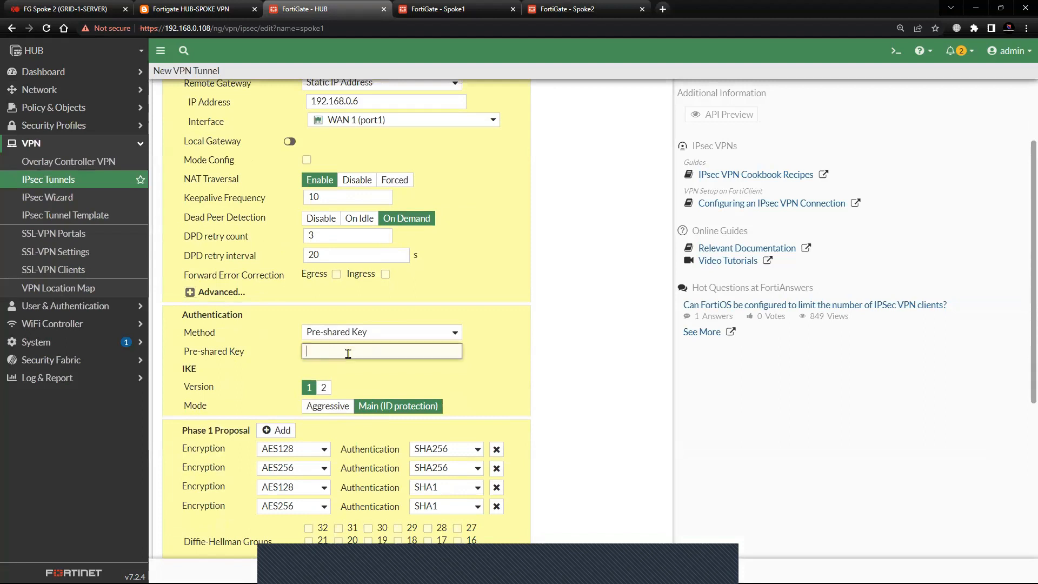
{"action": "type", "text": "fortine"}
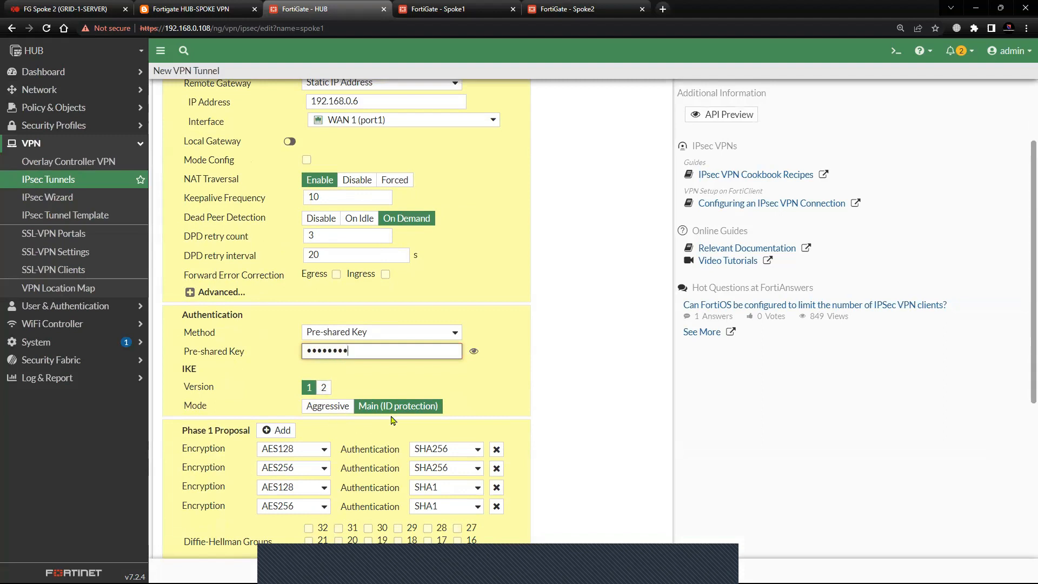
Reduce the Phase 1 proposal to a single entry with DES encryption and SHA1 authentication.
{"action": "scroll", "coordinate": [393, 418], "scroll_direction": "down", "scroll_amount": 1}
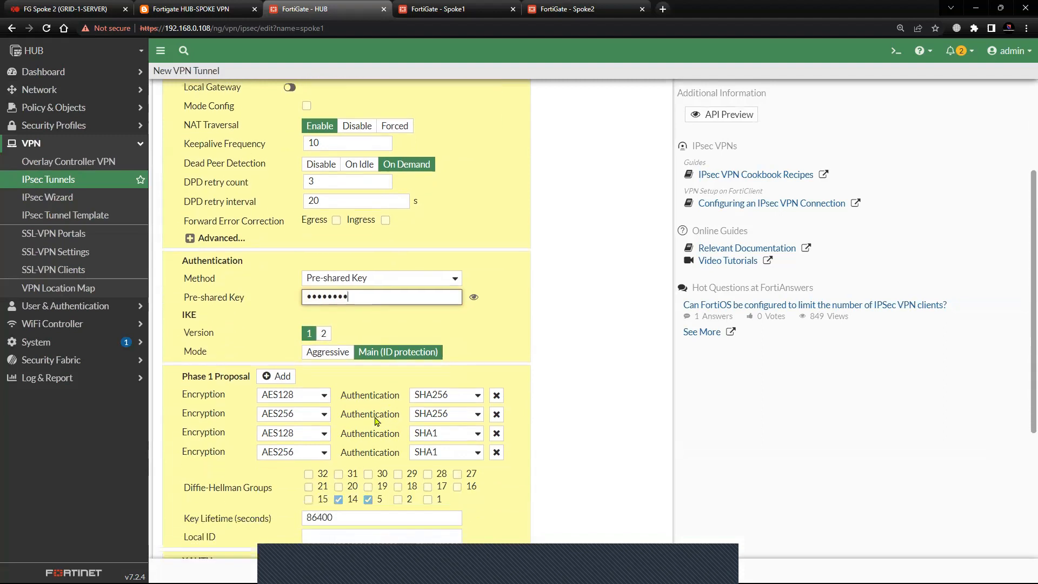
{"action": "left_click", "coordinate": [325, 396]}
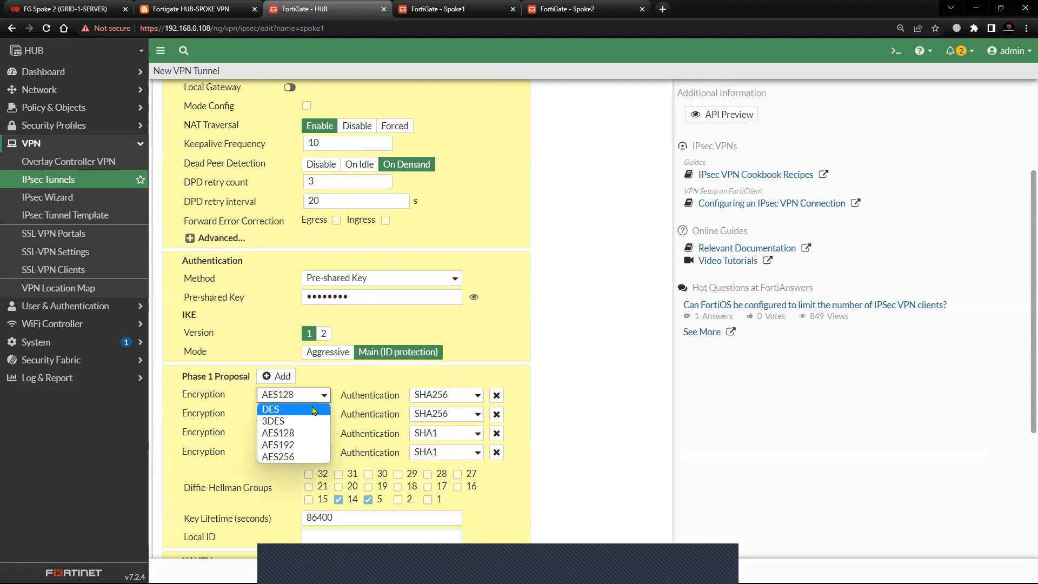
{"action": "left_click", "coordinate": [313, 409]}
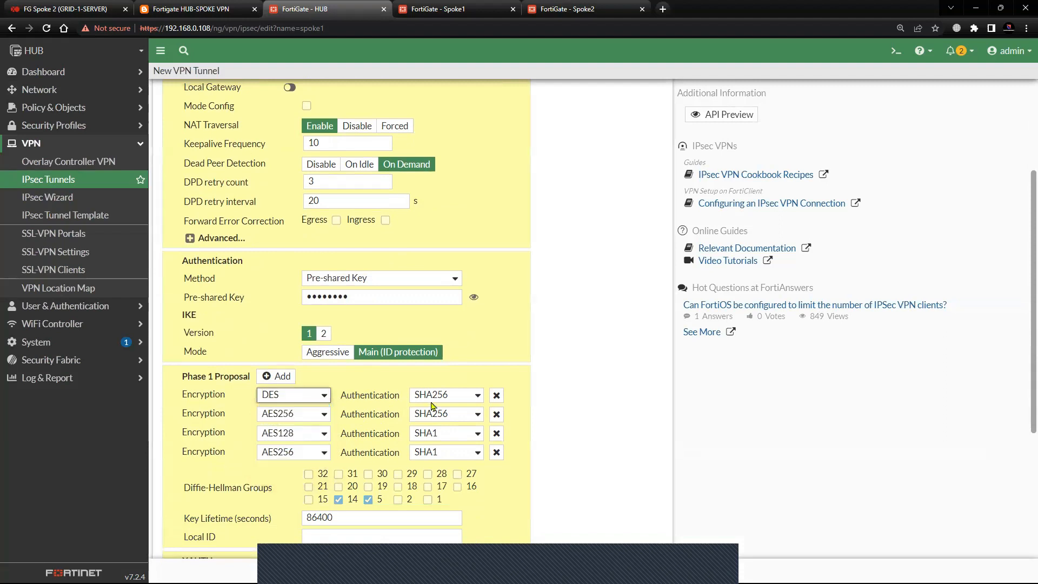
{"action": "left_click", "coordinate": [496, 414]}
{"action": "left_click", "coordinate": [496, 414]}
{"action": "left_click", "coordinate": [496, 414]}
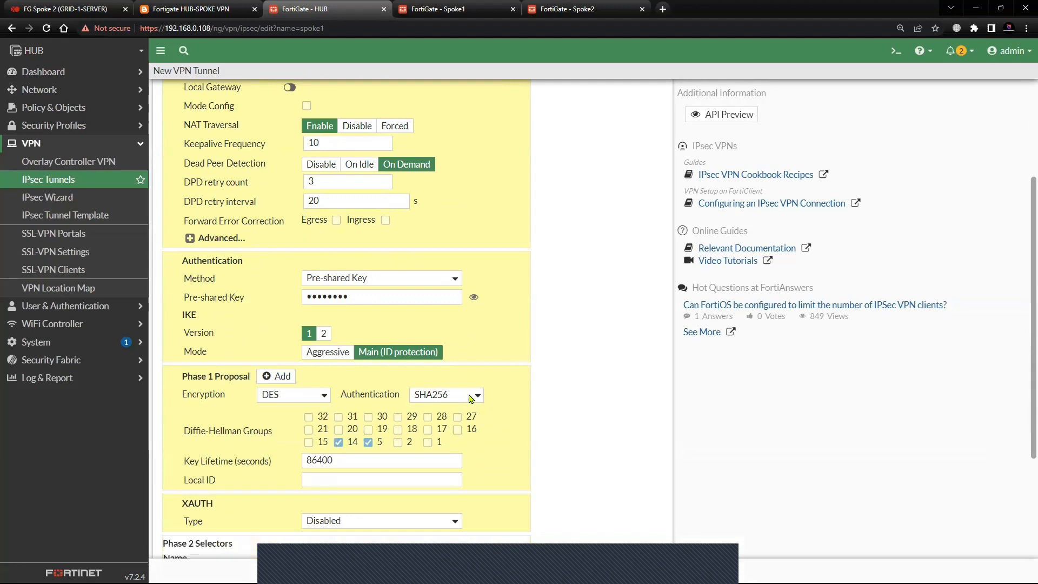
{"action": "left_click", "coordinate": [471, 398]}
{"action": "left_click", "coordinate": [456, 421]}
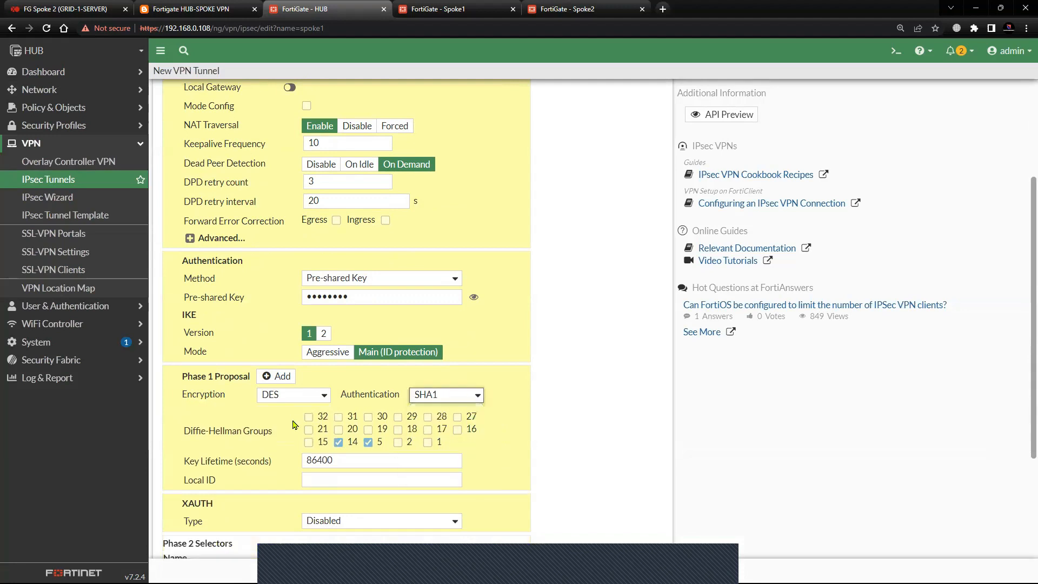
{"action": "left_click", "coordinate": [399, 443]}
{"action": "left_click", "coordinate": [368, 442]}
{"action": "left_click", "coordinate": [338, 442]}
{"action": "left_click", "coordinate": [369, 442]}
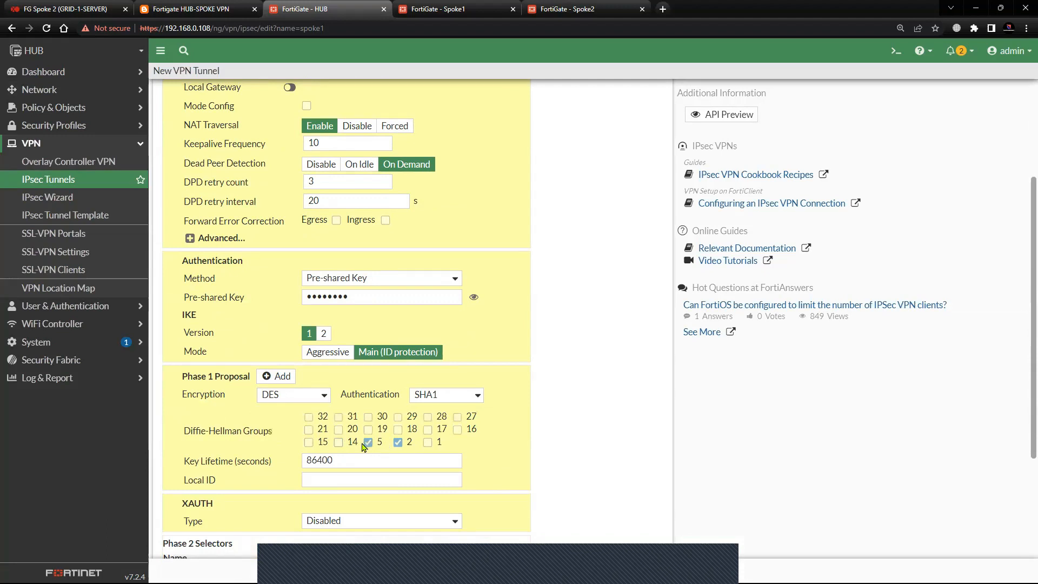
{"action": "left_click", "coordinate": [338, 442]}
{"action": "left_click", "coordinate": [399, 443]}
Review the tunnel's Phase 1 settings and Phase 2 selector addresses, and check the loopback addresses in the topology diagram.
{"action": "scroll", "coordinate": [463, 456], "scroll_direction": "down", "scroll_amount": 2}
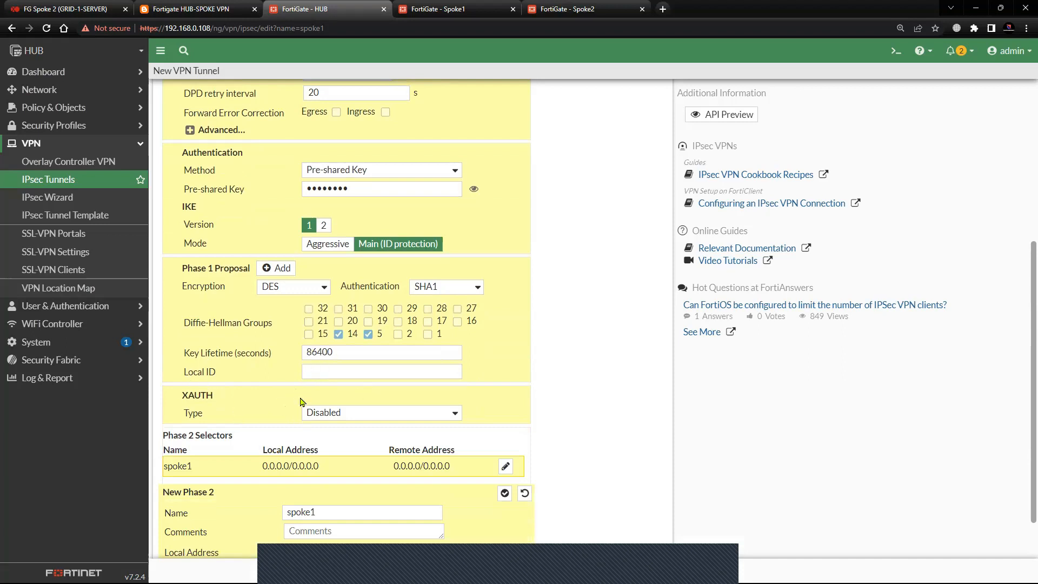
{"action": "scroll", "coordinate": [281, 368], "scroll_direction": "up", "scroll_amount": 4}
{"action": "scroll", "coordinate": [378, 281], "scroll_direction": "down", "scroll_amount": 2}
{"action": "scroll", "coordinate": [414, 249], "scroll_direction": "up", "scroll_amount": 3}
{"action": "scroll", "coordinate": [381, 341], "scroll_direction": "down", "scroll_amount": 6}
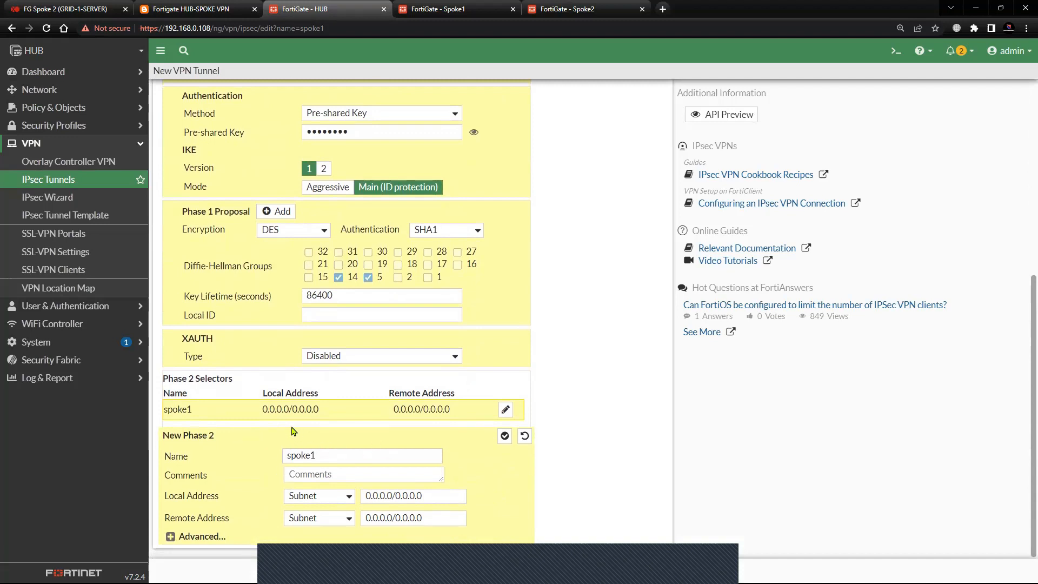
{"action": "left_click_drag", "start_coordinate": [259, 412], "coordinate": [298, 414]}
{"action": "left_click_drag", "start_coordinate": [386, 412], "coordinate": [451, 414]}
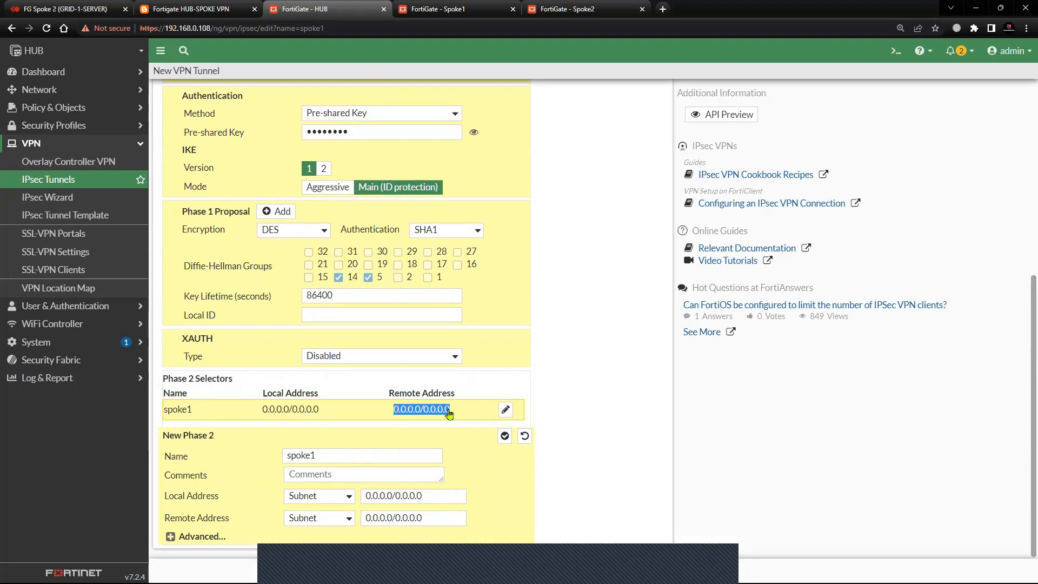
{"action": "left_click", "coordinate": [194, 9]}
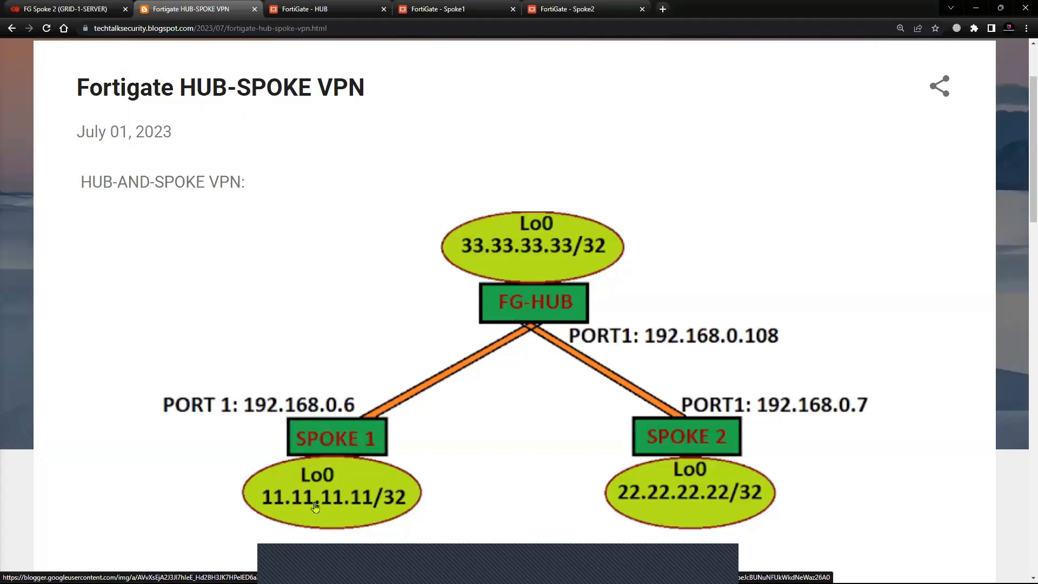
{"action": "left_click", "coordinate": [335, 11]}
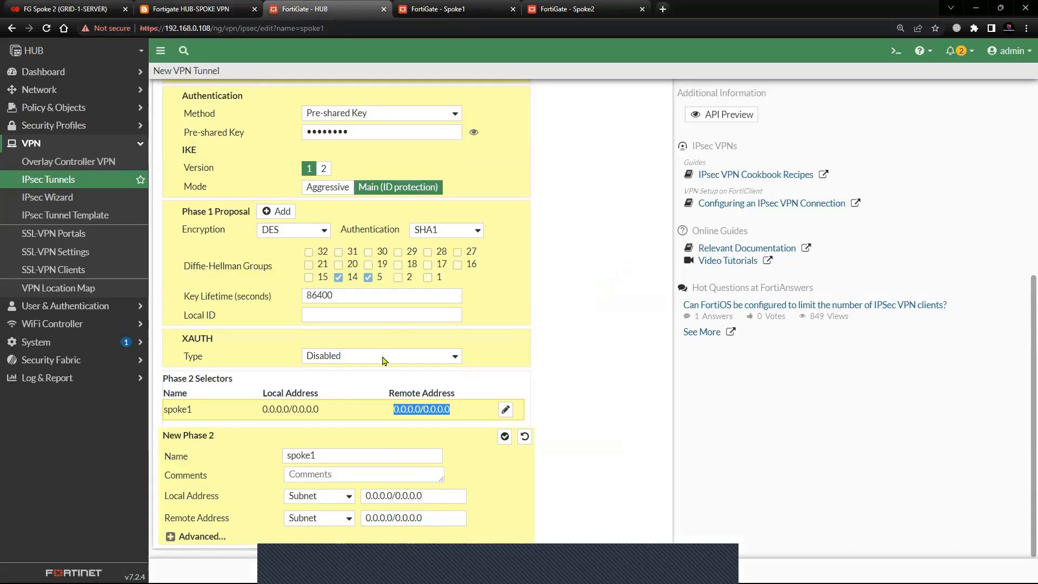
Set the Phase 2 local address of spoke1 to type IP Address with the value 33.33.33.33.
{"action": "left_click", "coordinate": [340, 496]}
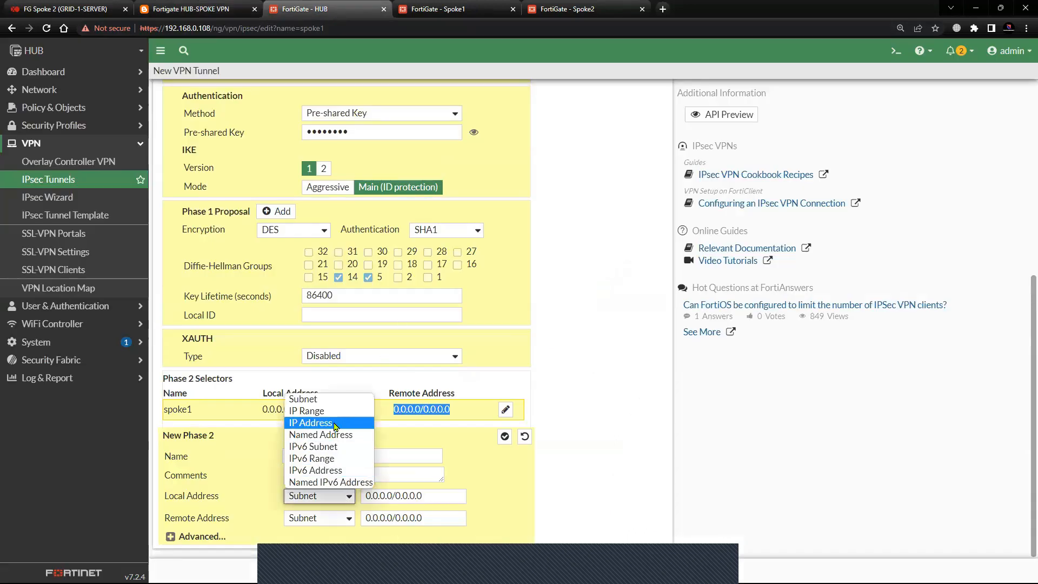
{"action": "left_click", "coordinate": [334, 423]}
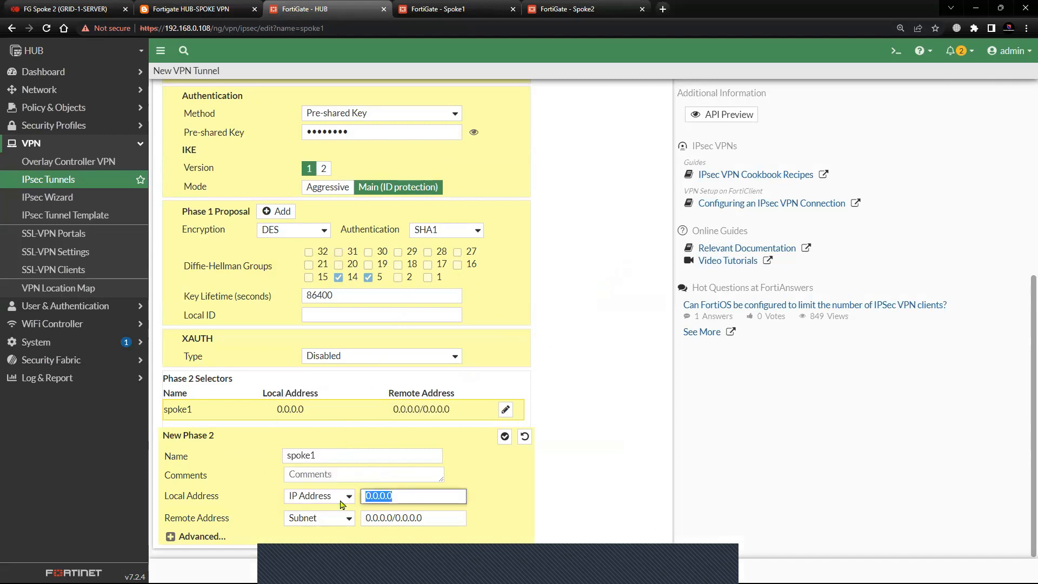
{"action": "type", "text": "33.33.33.33"}
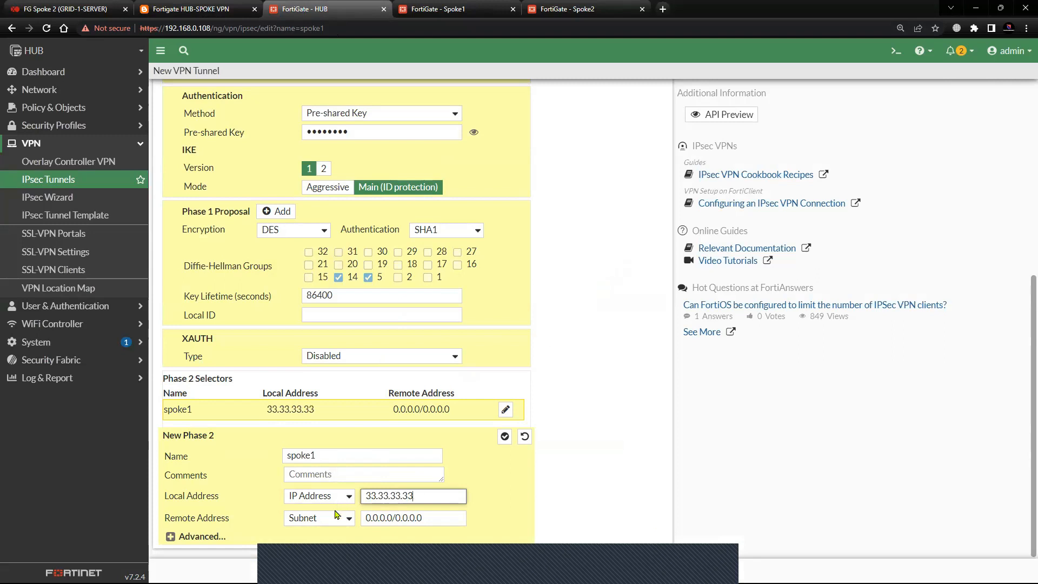
Set the Phase 2 remote address of spoke1 to type IP Address with the value 11.11.11.11.
{"action": "left_click", "coordinate": [335, 518]}
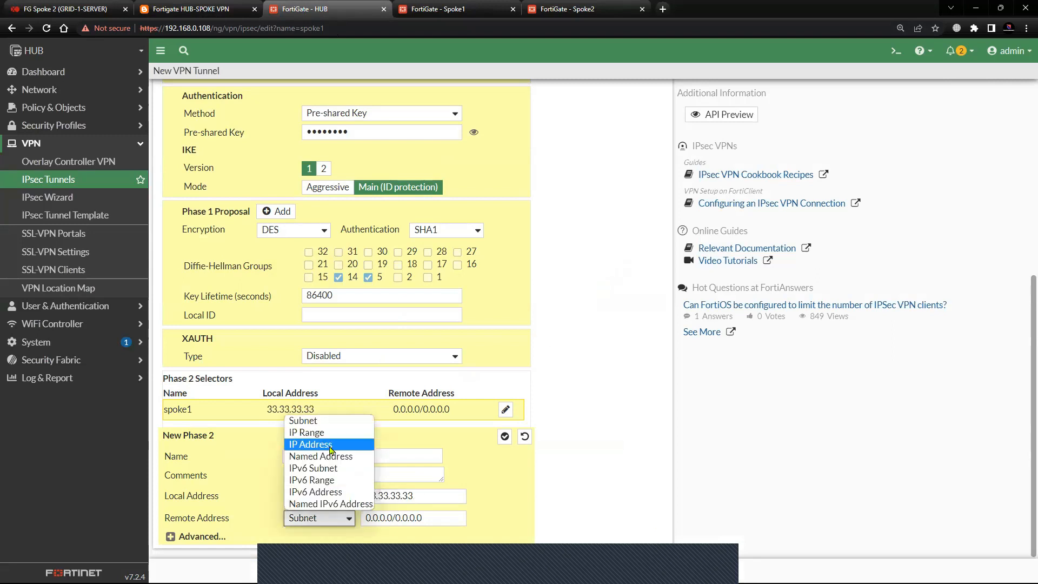
{"action": "left_click", "coordinate": [331, 445]}
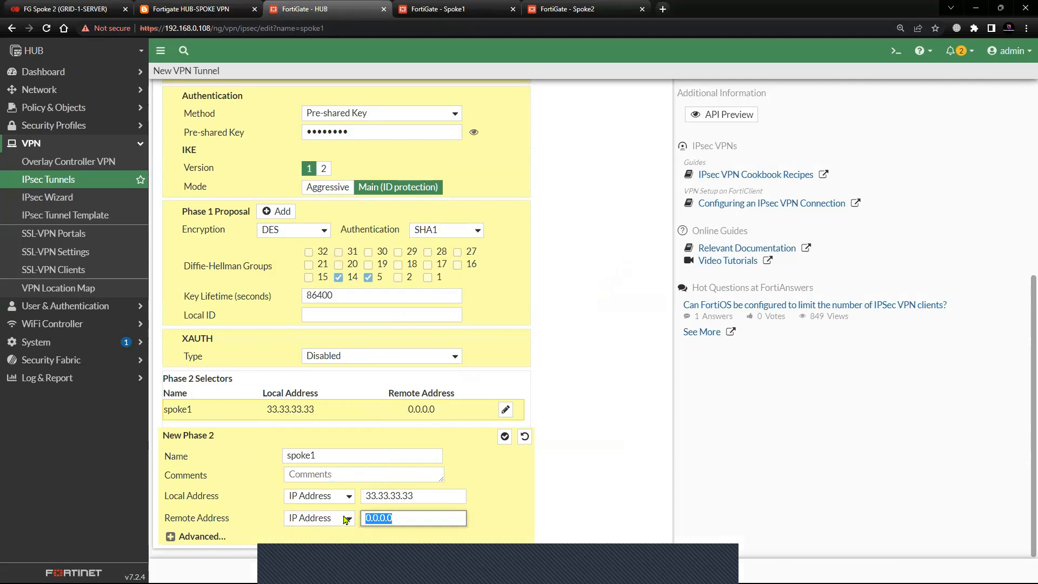
{"action": "type", "text": "11.11.11.11"}
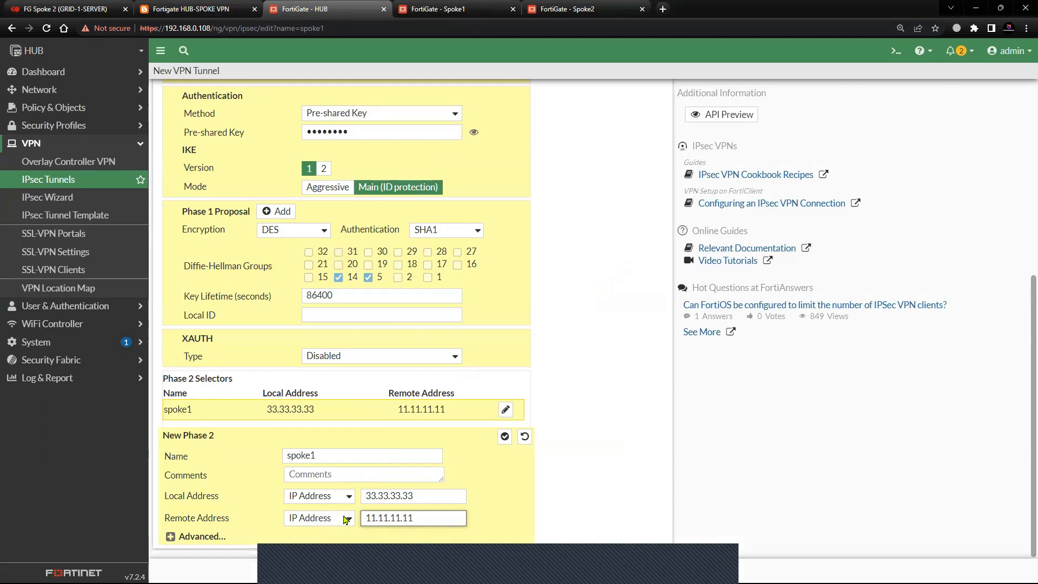
Reduce the advanced Phase 2 proposal to a single entry with DES encryption and SHA1 authentication, and save the spoke1 tunnel.
{"action": "left_click", "coordinate": [171, 537]}
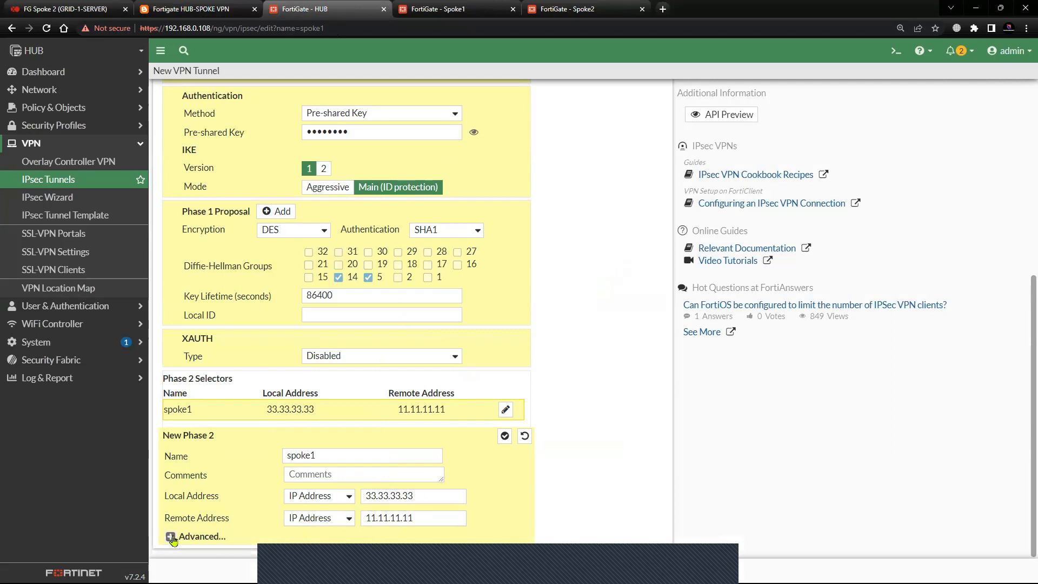
{"action": "scroll", "coordinate": [223, 499], "scroll_direction": "down", "scroll_amount": 2}
{"action": "left_click", "coordinate": [290, 465]}
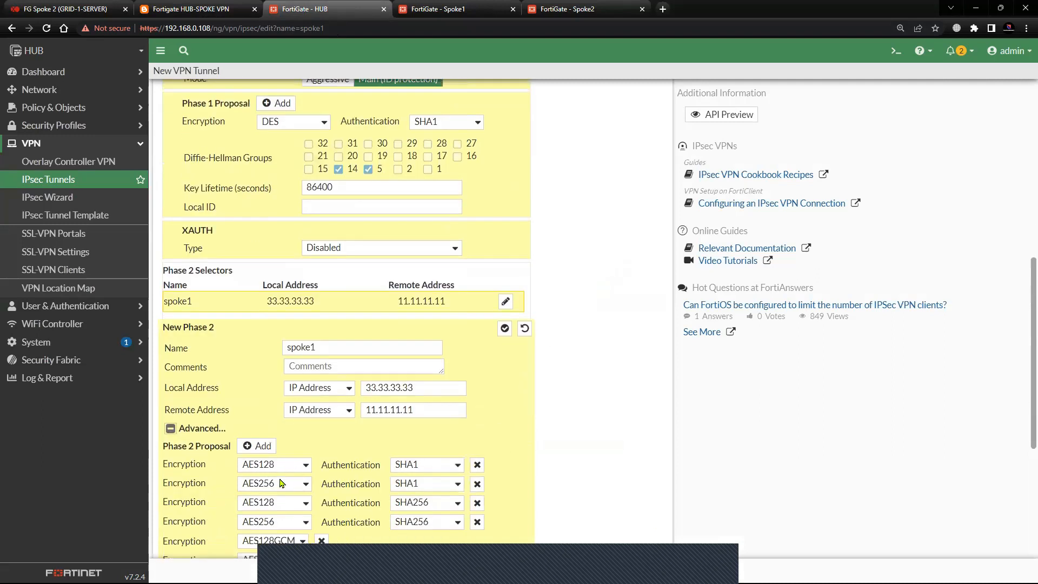
{"action": "left_click", "coordinate": [279, 491]}
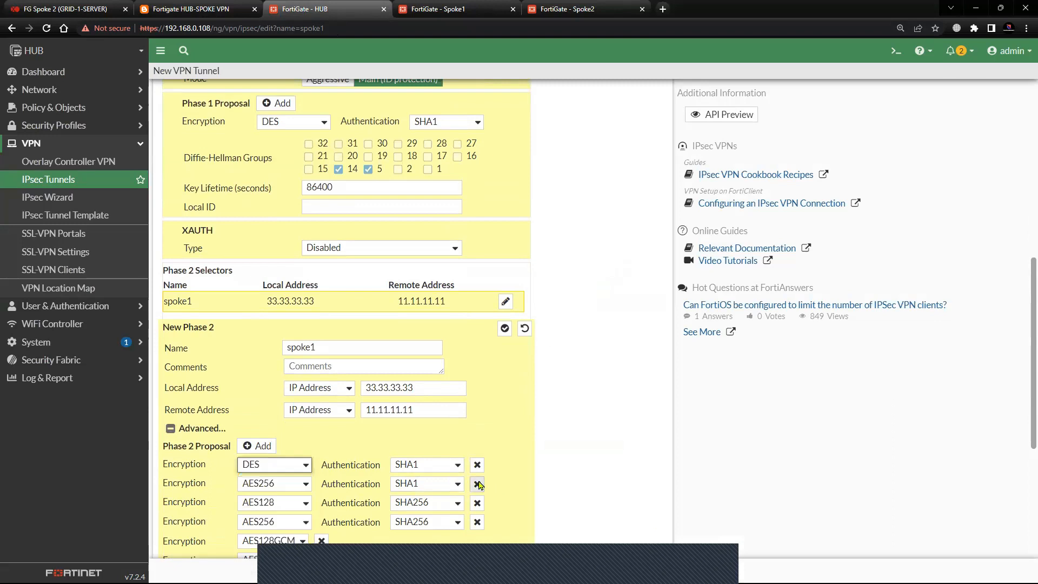
{"action": "left_click", "coordinate": [477, 484]}
{"action": "left_click", "coordinate": [477, 484]}
{"action": "left_click", "coordinate": [477, 484]}
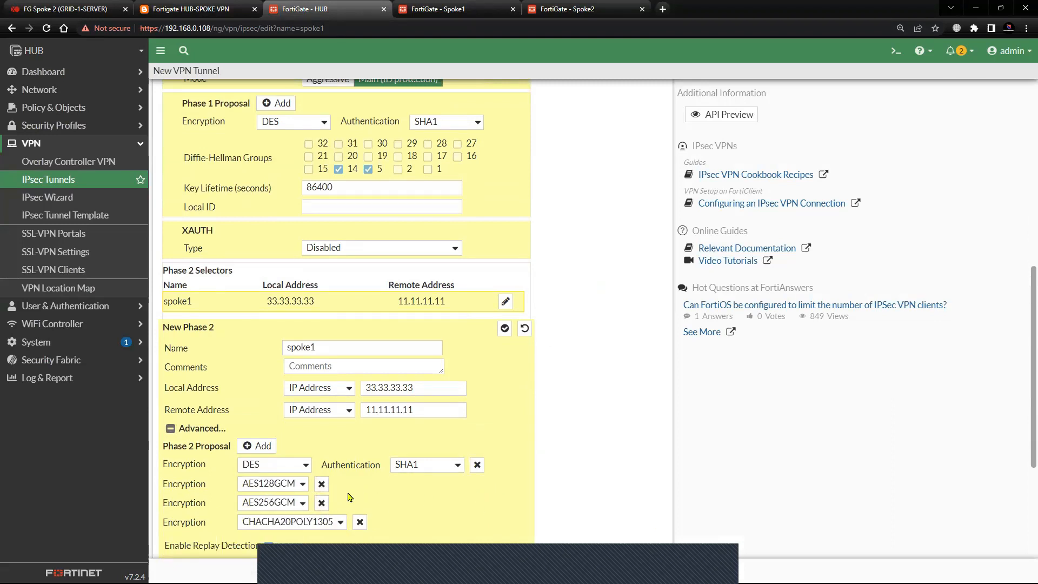
{"action": "scroll", "coordinate": [324, 487], "scroll_direction": "down", "scroll_amount": 1}
{"action": "left_click", "coordinate": [321, 429]}
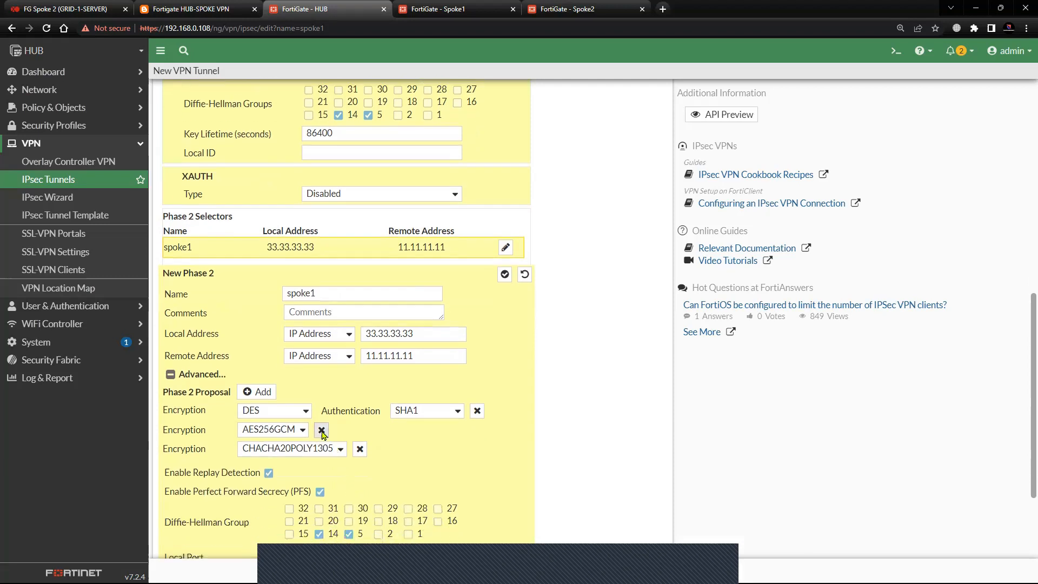
{"action": "left_click", "coordinate": [321, 429]}
{"action": "left_click", "coordinate": [360, 429]}
{"action": "scroll", "coordinate": [238, 474], "scroll_direction": "down", "scroll_amount": 2}
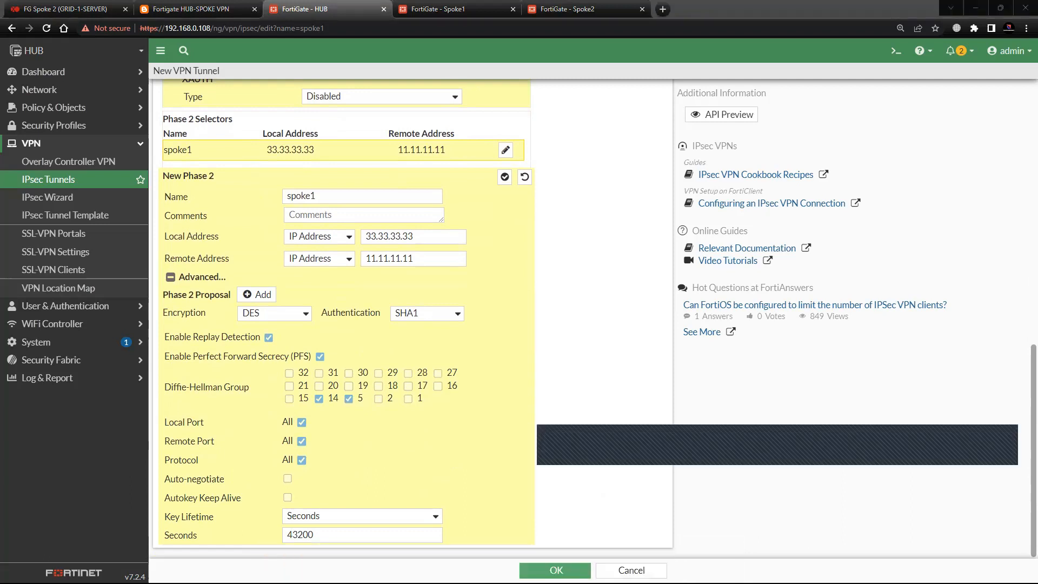
{"action": "left_click", "coordinate": [556, 570]}
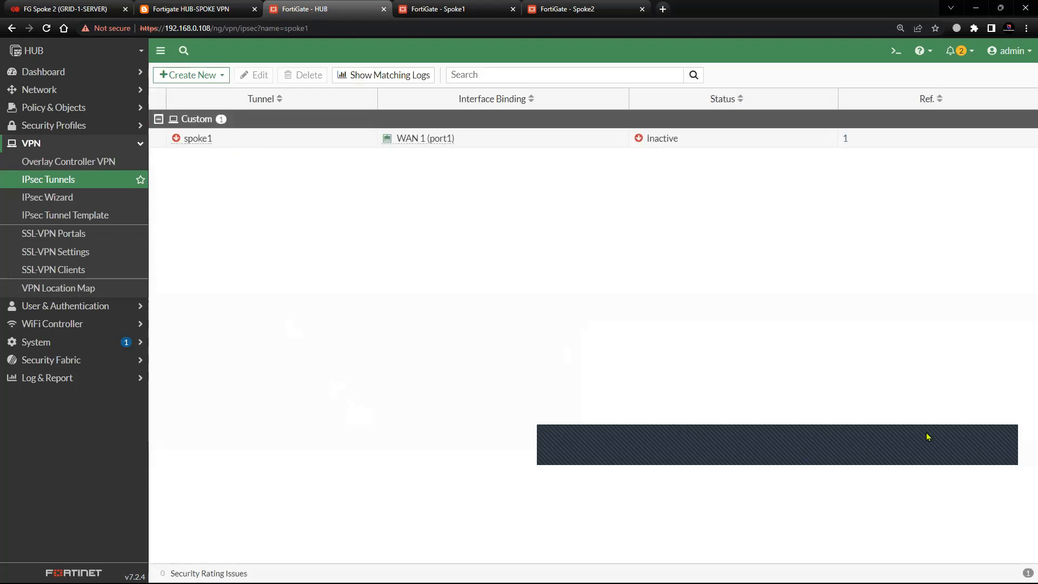
Start a new IPsec tunnel on the HUB named spoke2 using the Custom template type.
{"action": "left_click", "coordinate": [203, 75]}
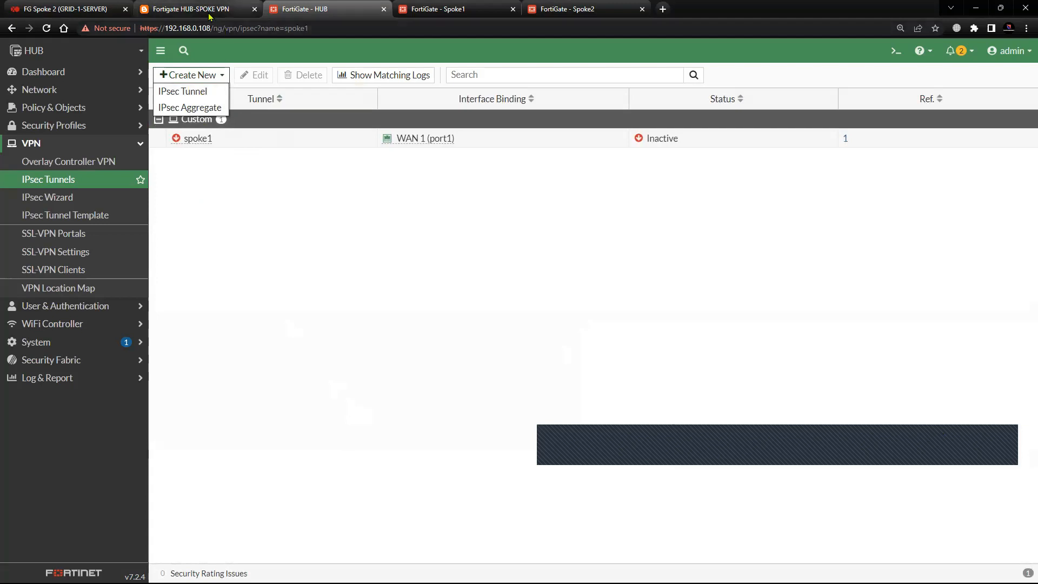
{"action": "left_click", "coordinate": [189, 9]}
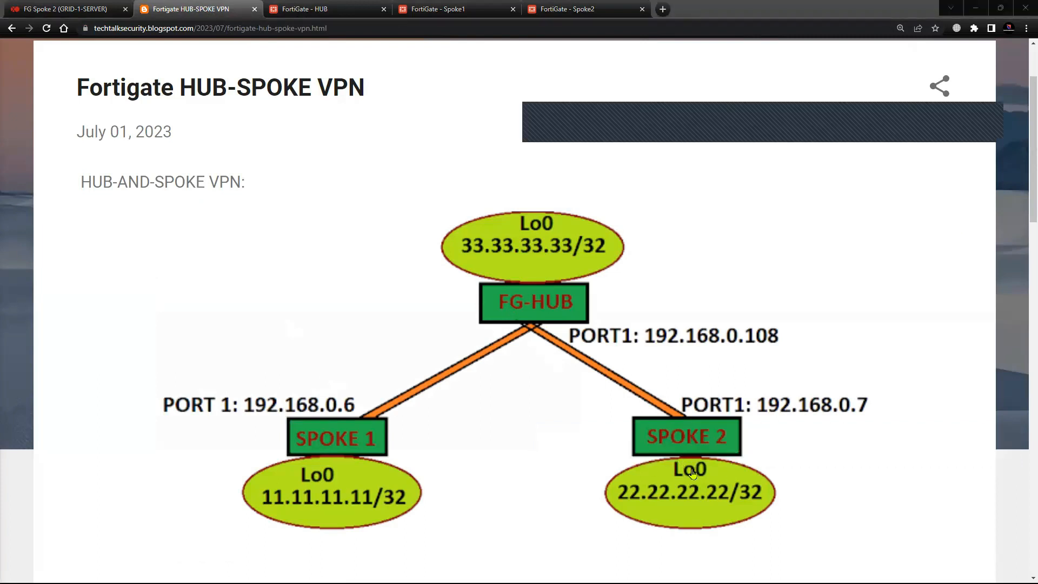
{"action": "left_click", "coordinate": [298, 8]}
{"action": "left_click", "coordinate": [203, 90]}
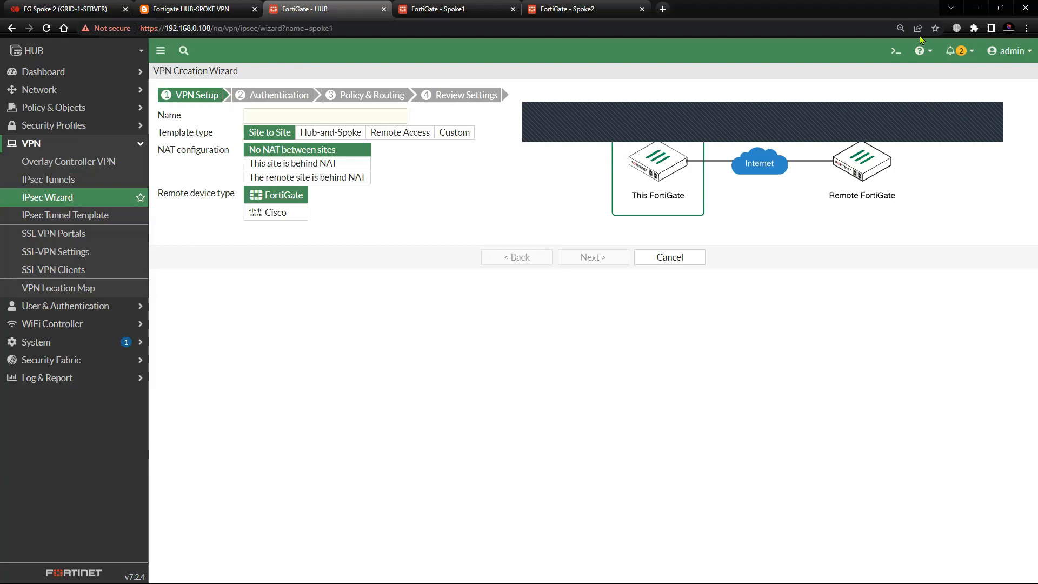
{"action": "left_click", "coordinate": [271, 116]}
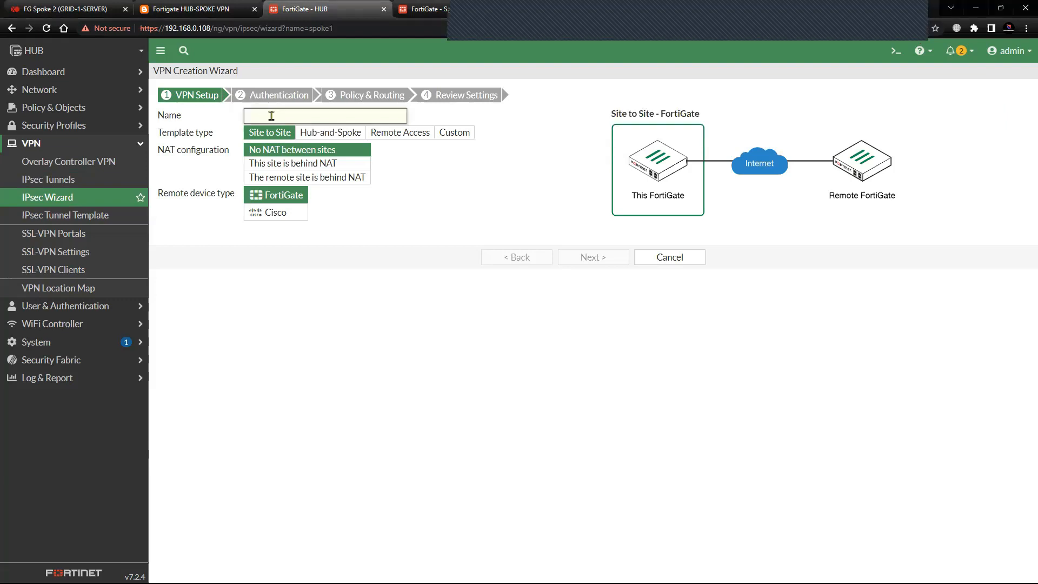
{"action": "left_click", "coordinate": [224, 14]}
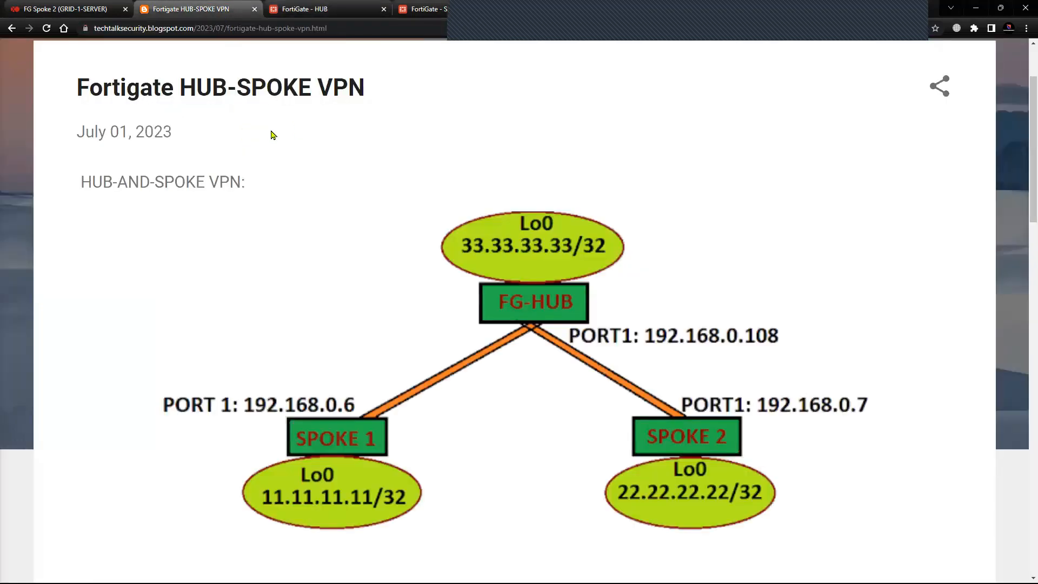
{"action": "left_click", "coordinate": [303, 8]}
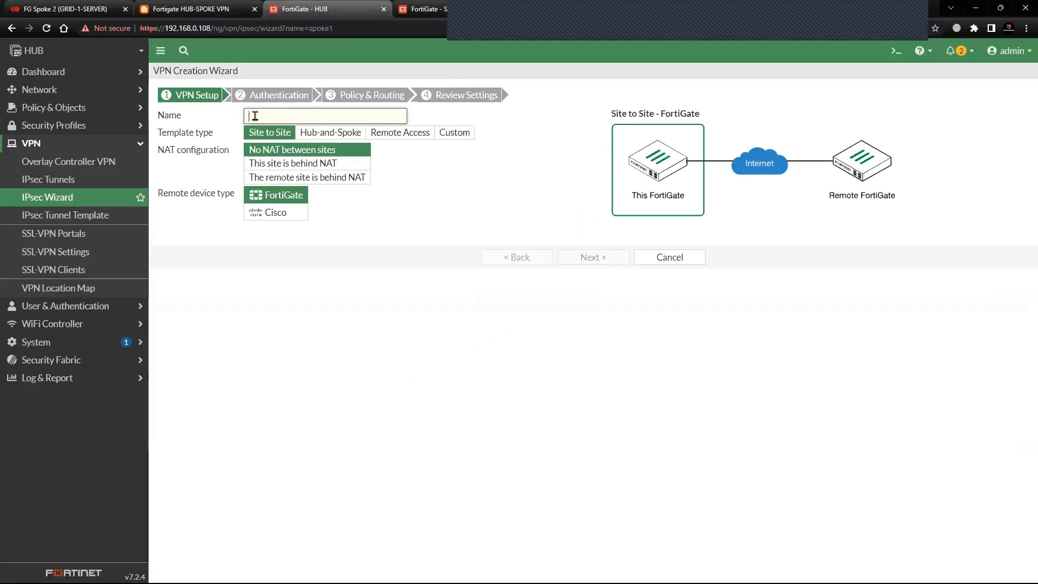
{"action": "type", "text": "spoke2"}
{"action": "left_click", "coordinate": [454, 132]}
{"action": "left_click", "coordinate": [582, 177]}
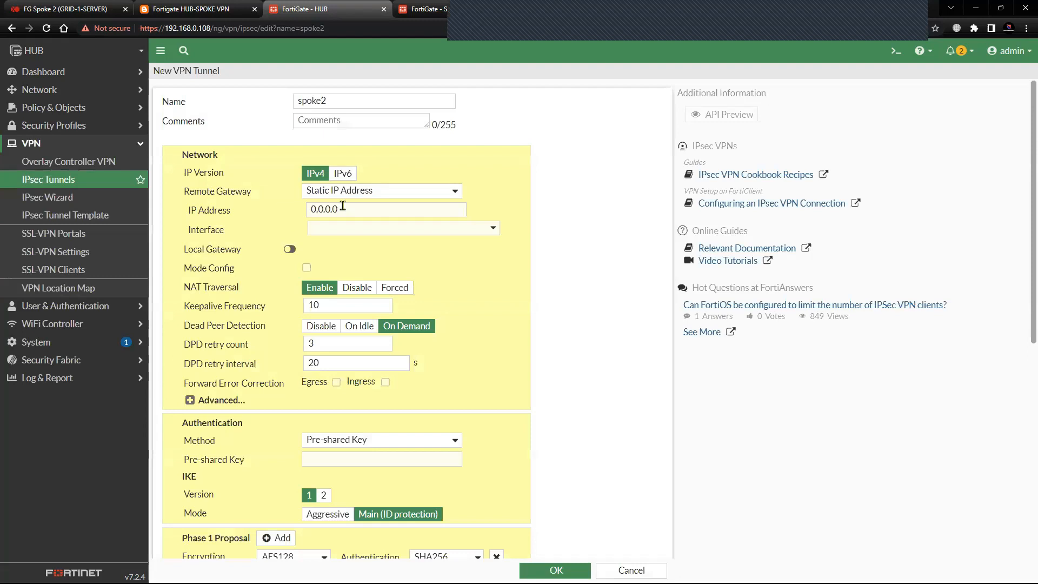
Set the remote gateway IP address of spoke2 to 192.168.0.7 and its interface to WAN 1 (port1), checking against the topology diagram.
{"action": "left_click", "coordinate": [348, 212]}
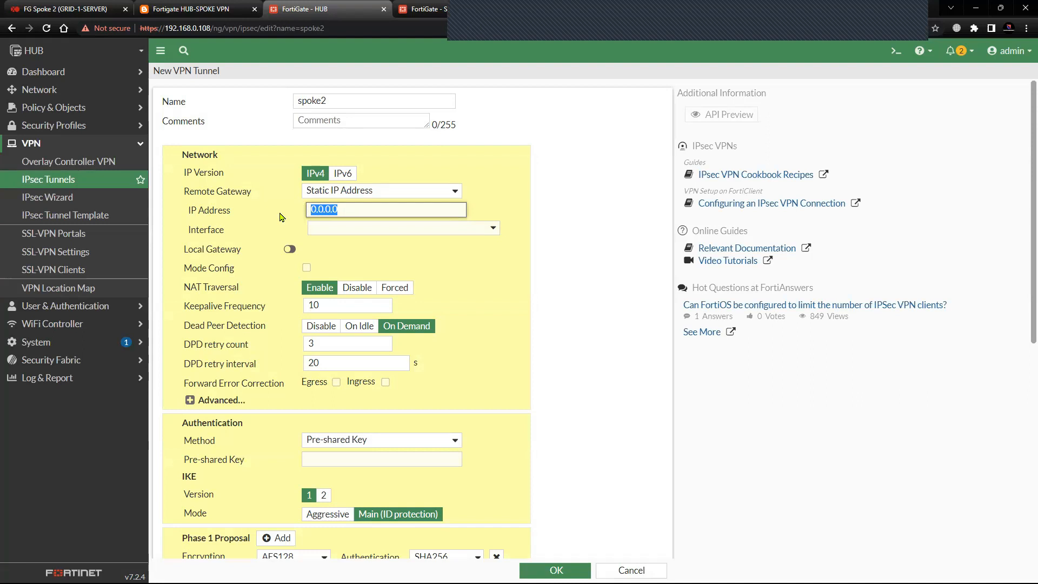
{"action": "type", "text": "1"}
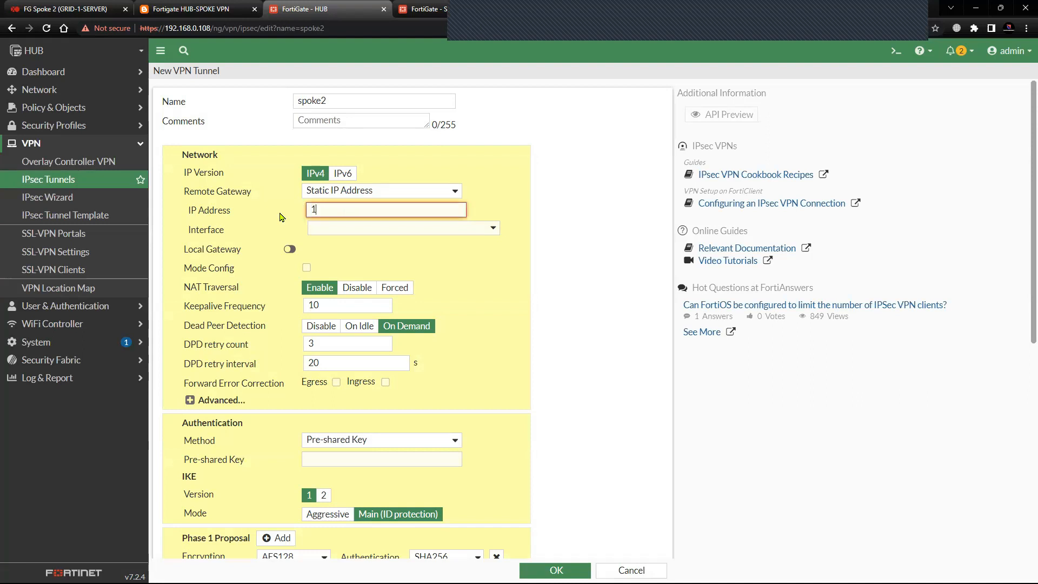
{"action": "type", "text": "92.168.0.7"}
{"action": "left_click", "coordinate": [337, 230]}
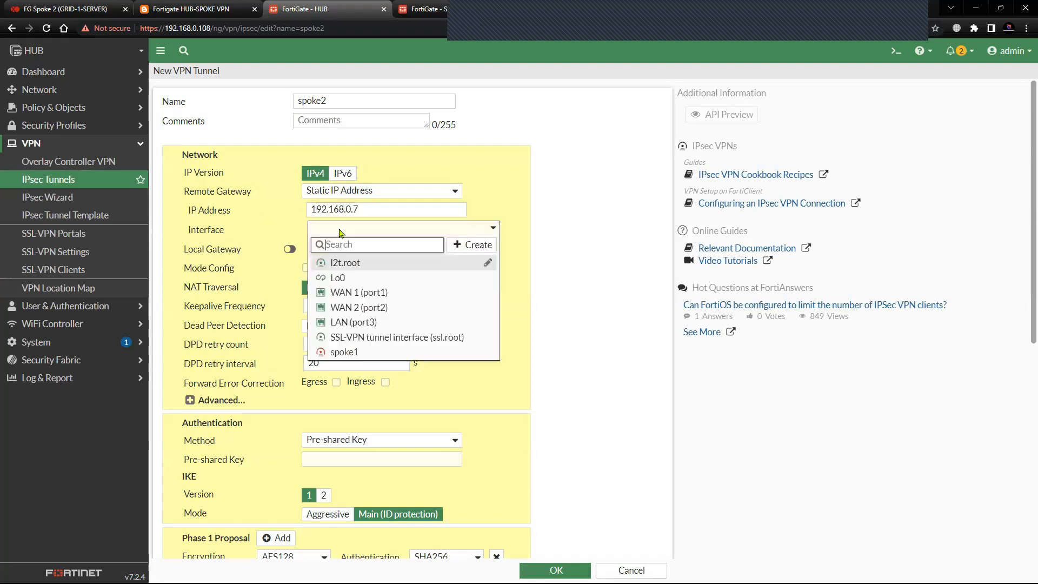
{"action": "left_click", "coordinate": [339, 293]}
{"action": "left_click", "coordinate": [189, 8]}
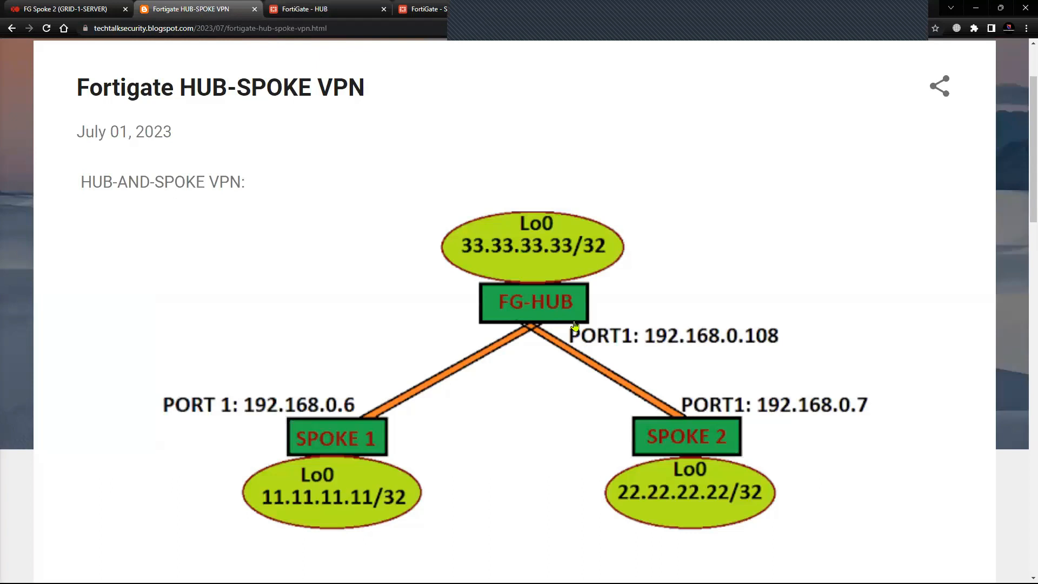
{"action": "left_click", "coordinate": [333, 14]}
Enter the pre-shared key in the authentication settings of the spoke2 tunnel.
{"action": "scroll", "coordinate": [212, 368], "scroll_direction": "down", "scroll_amount": 1}
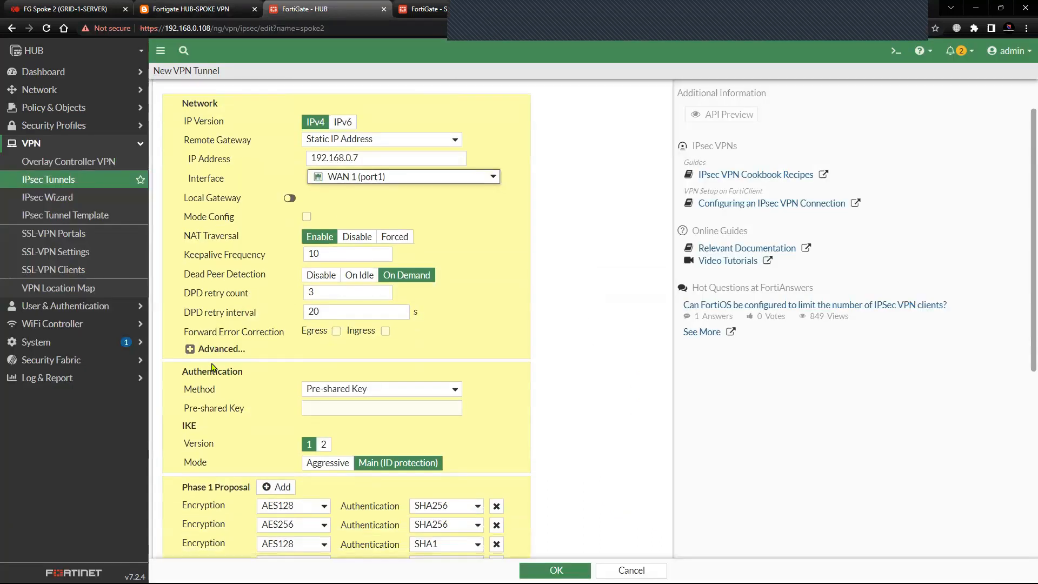
{"action": "scroll", "coordinate": [213, 368], "scroll_direction": "down", "scroll_amount": 1}
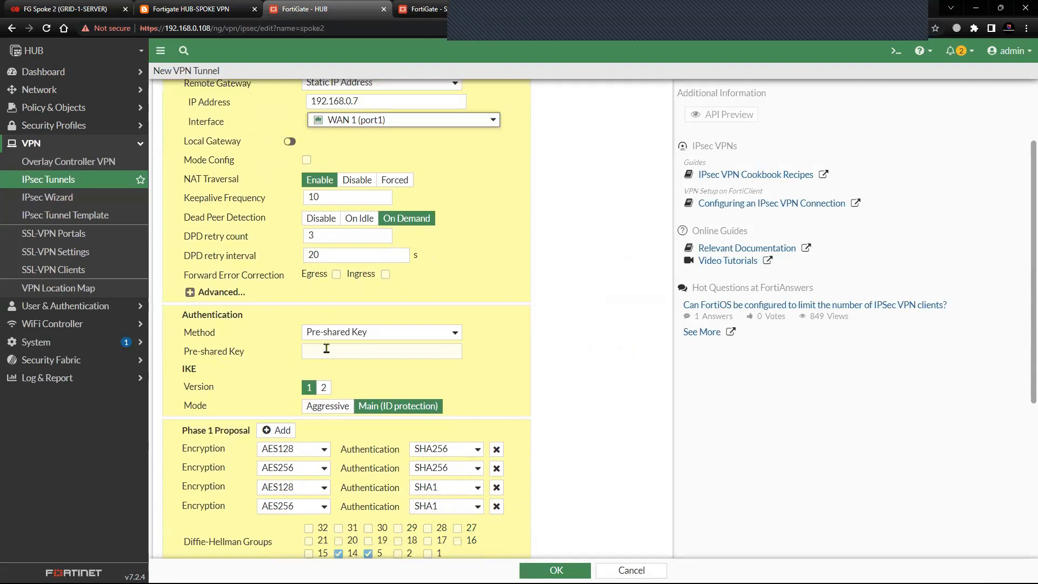
{"action": "left_click", "coordinate": [343, 347]}
{"action": "type", "text": "fo••••"}
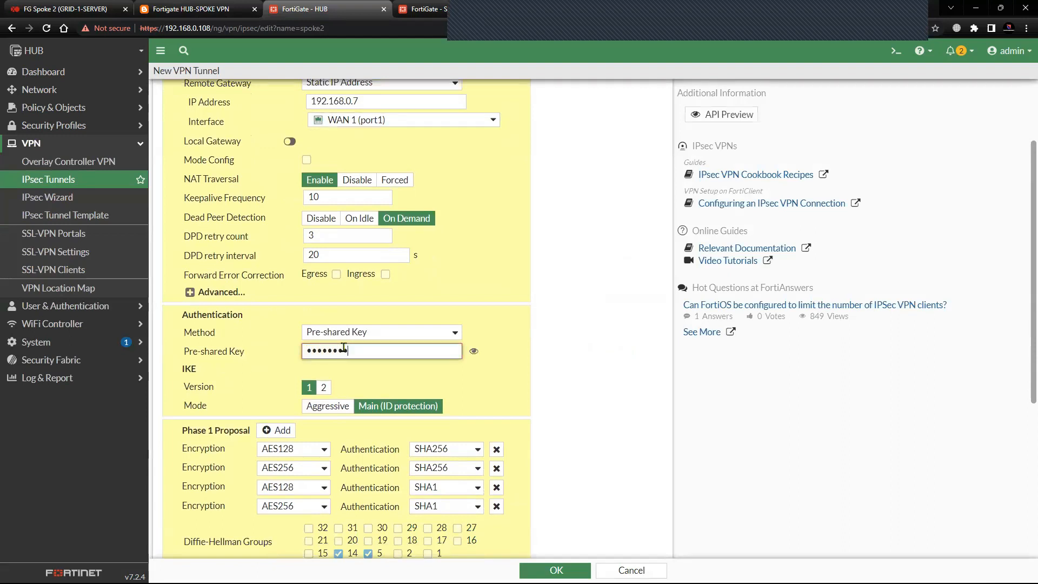
Reduce the spoke2 Phase 1 proposal to a single DES and SHA1 entry, and additionally enable Diffie-Hellman group 2.
{"action": "scroll", "coordinate": [306, 454], "scroll_direction": "down", "scroll_amount": 1}
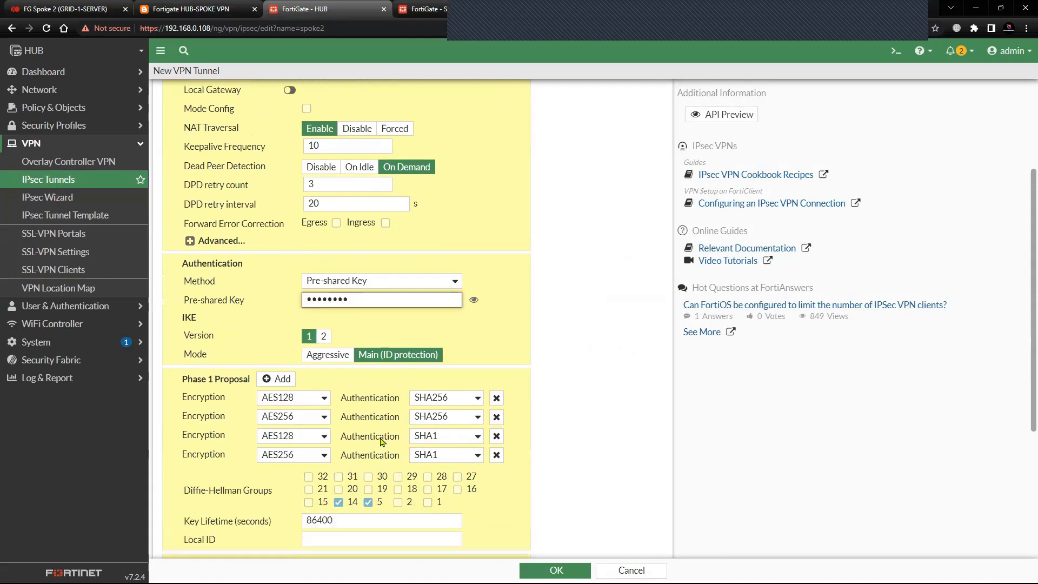
{"action": "left_click", "coordinate": [496, 414]}
{"action": "left_click", "coordinate": [496, 414]}
{"action": "left_click", "coordinate": [496, 414]}
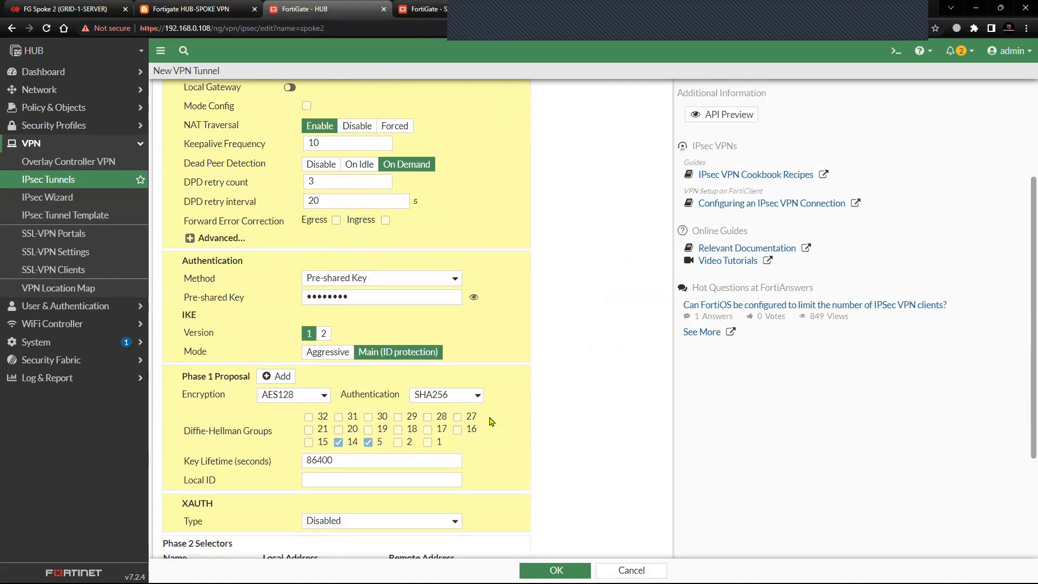
{"action": "left_click", "coordinate": [320, 400]}
{"action": "left_click", "coordinate": [307, 409]}
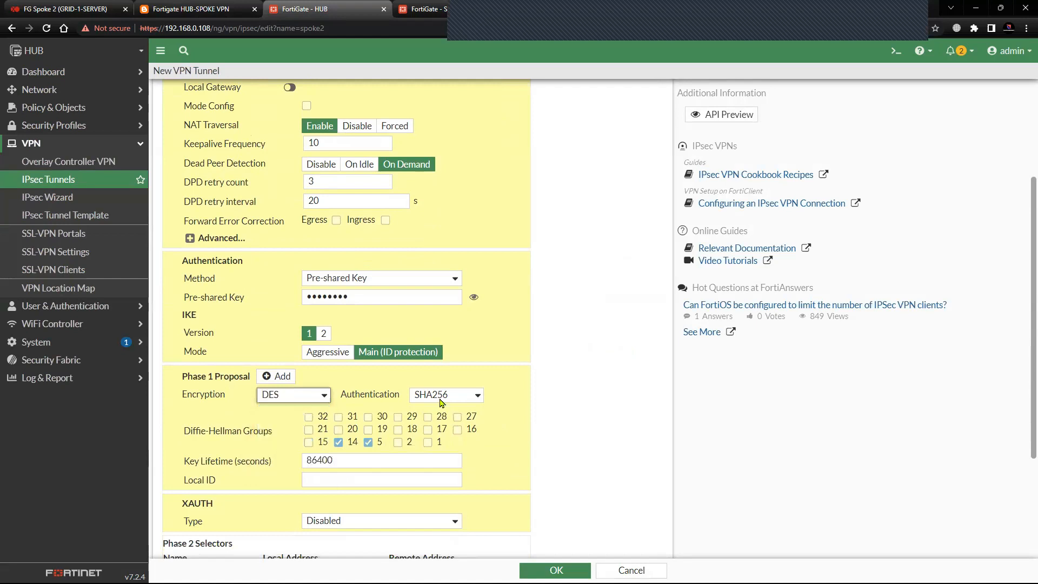
{"action": "left_click", "coordinate": [443, 395]}
{"action": "left_click", "coordinate": [445, 408]}
{"action": "left_click", "coordinate": [445, 395]}
{"action": "left_click", "coordinate": [442, 421]}
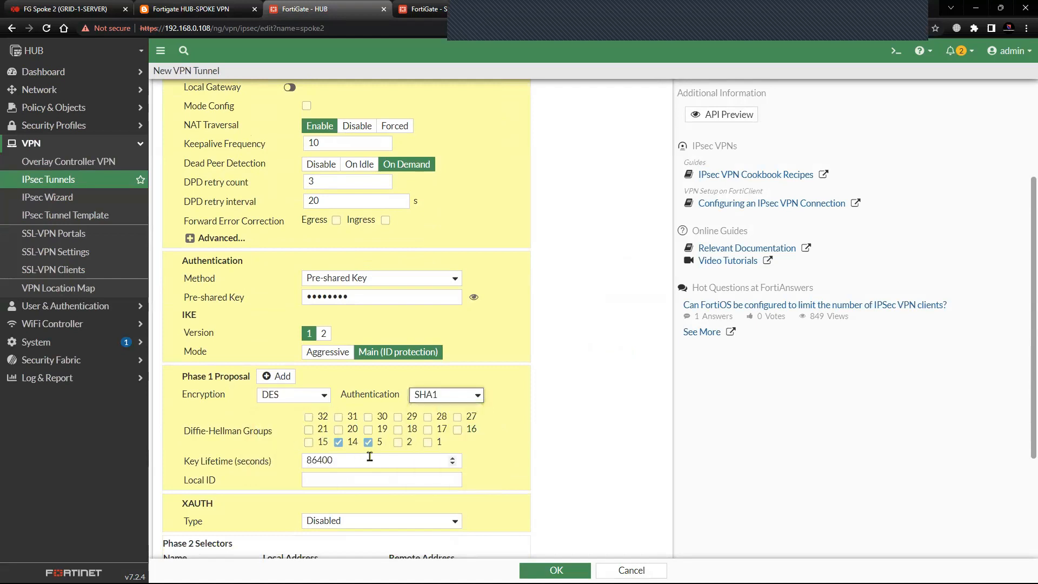
{"action": "scroll", "coordinate": [286, 486], "scroll_direction": "down", "scroll_amount": 2}
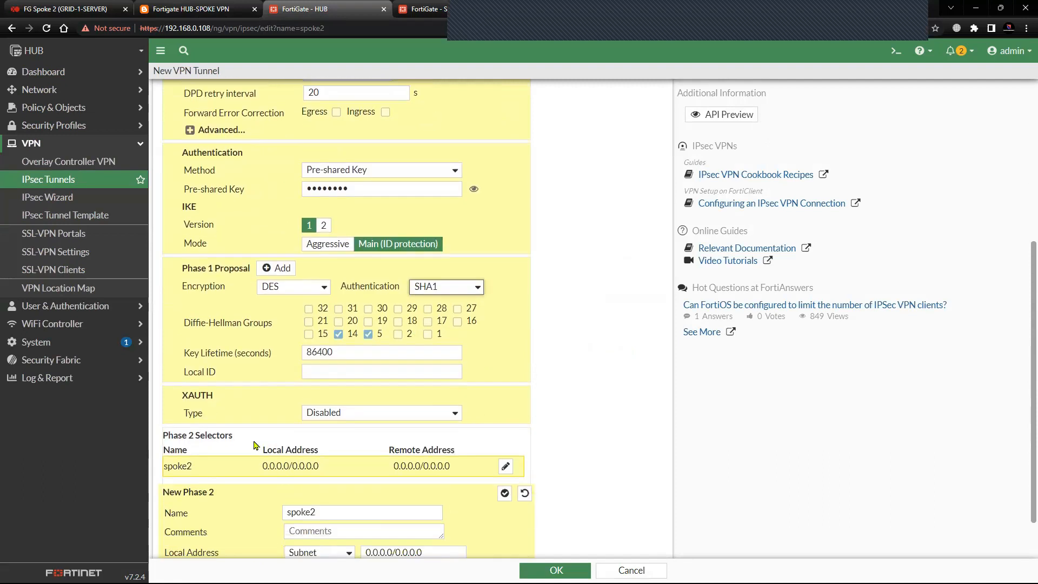
{"action": "left_click", "coordinate": [398, 334]}
Check the loopback addresses in the topology diagram and set the Phase 2 local address of spoke2 to IP Address 33.33.33.33.
{"action": "scroll", "coordinate": [254, 443], "scroll_direction": "down", "scroll_amount": 1}
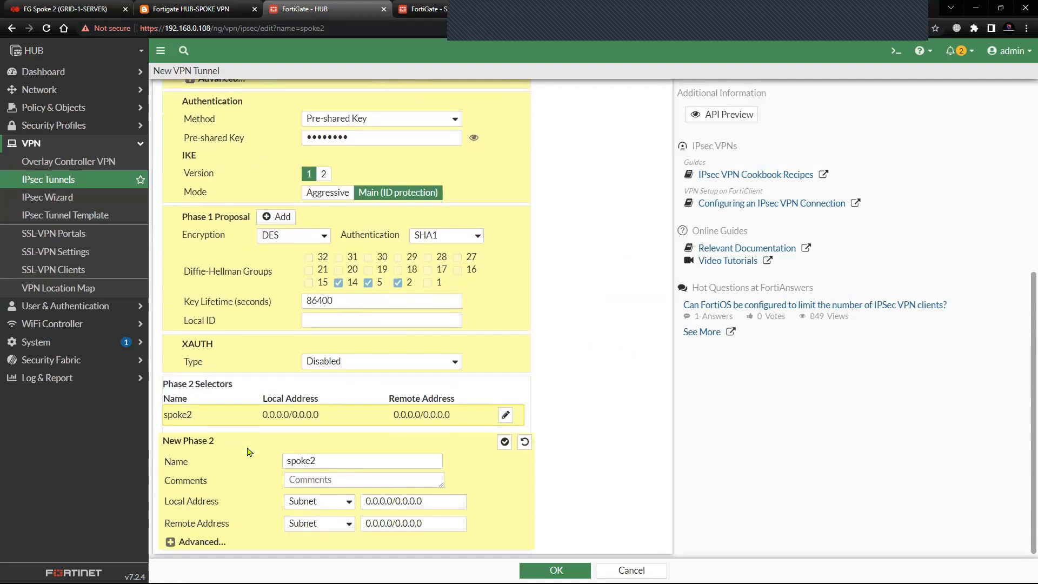
{"action": "left_click", "coordinate": [196, 9]}
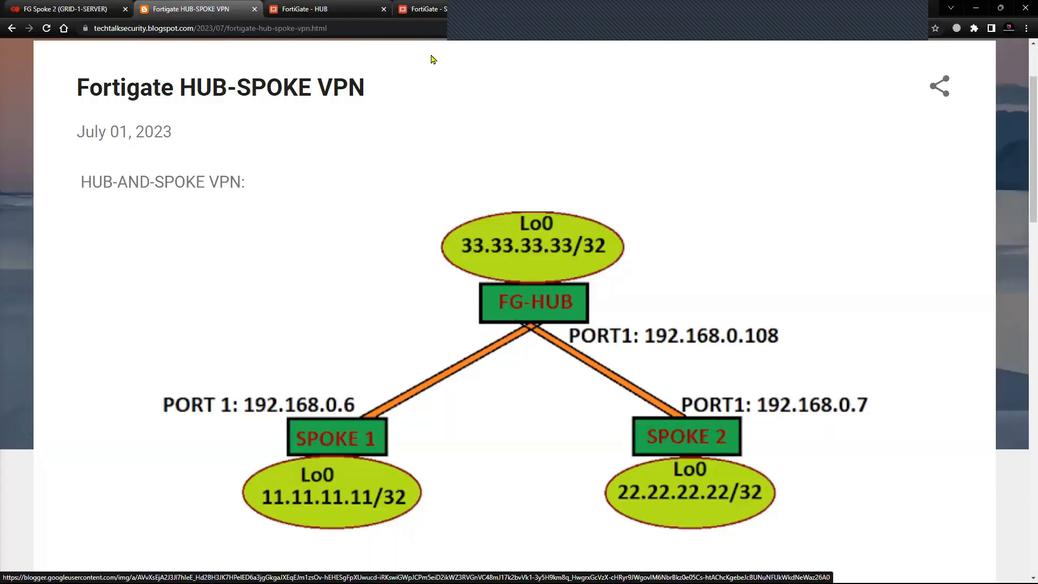
{"action": "left_click", "coordinate": [332, 11]}
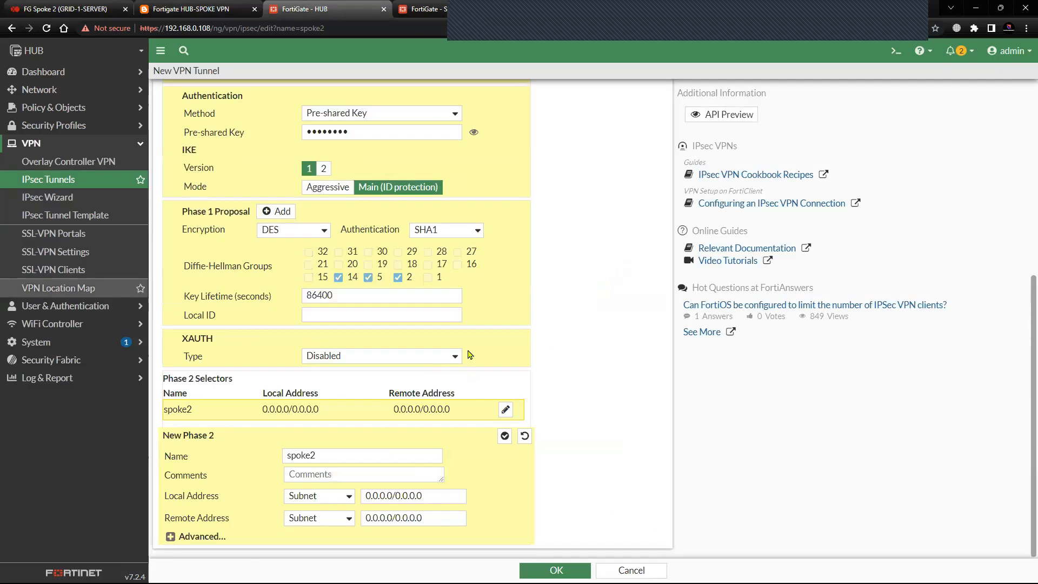
{"action": "left_click", "coordinate": [335, 503]}
{"action": "left_click_drag", "start_coordinate": [408, 500], "coordinate": [347, 499]}
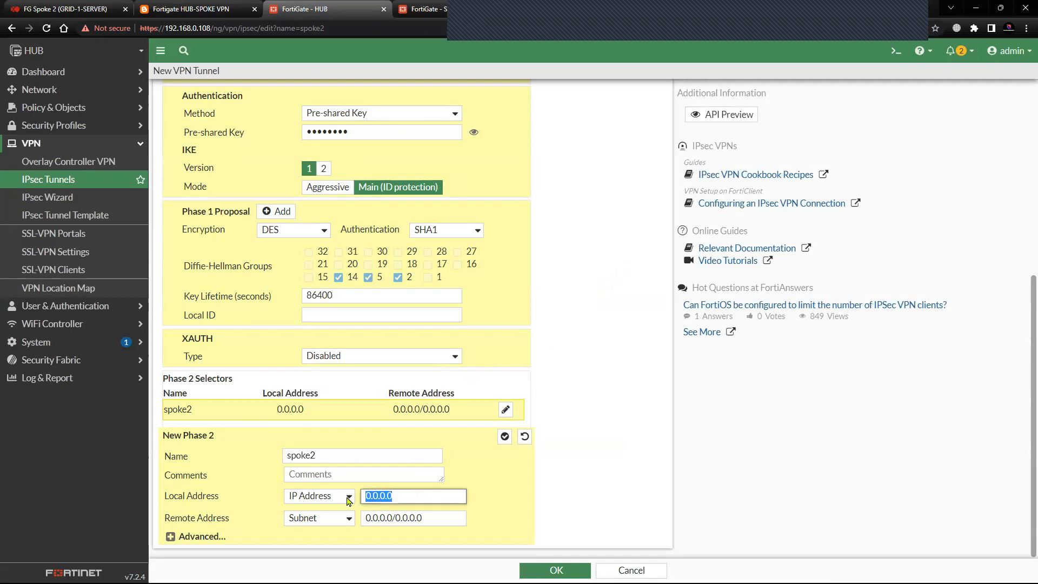
{"action": "type", "text": "33.33.33.33"}
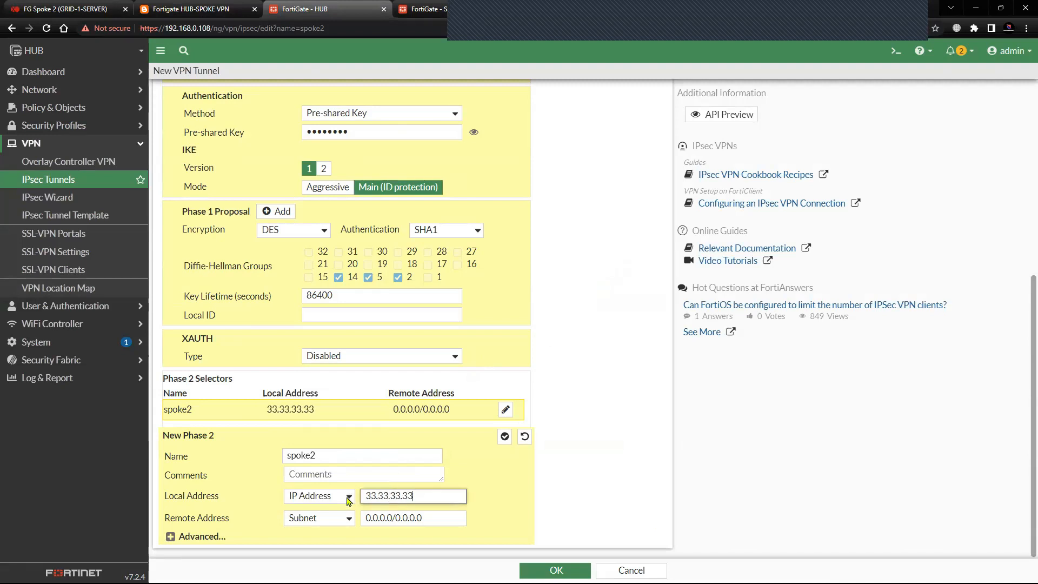
Set the Phase 2 remote address of spoke2 to IP Address 22.22.22.22, checking the Spoke 2 loopback in the topology diagram.
{"action": "left_click", "coordinate": [325, 520]}
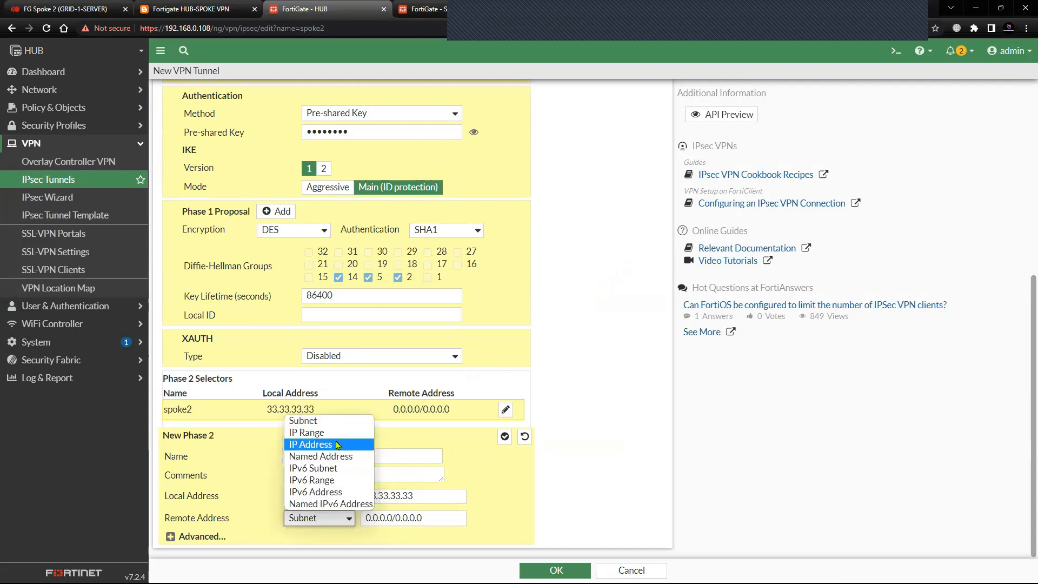
{"action": "left_click", "coordinate": [341, 445]}
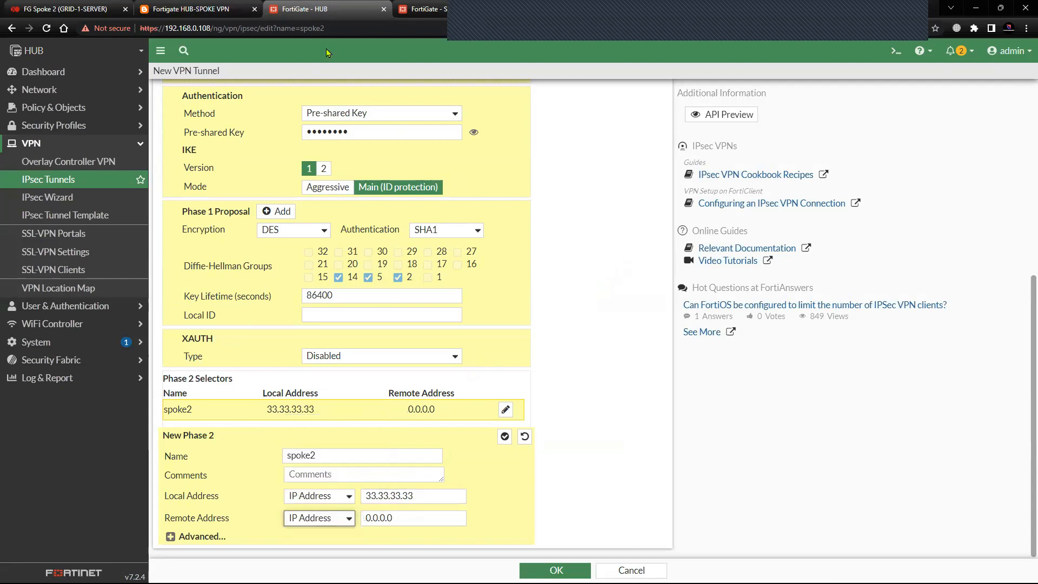
{"action": "left_click", "coordinate": [191, 9]}
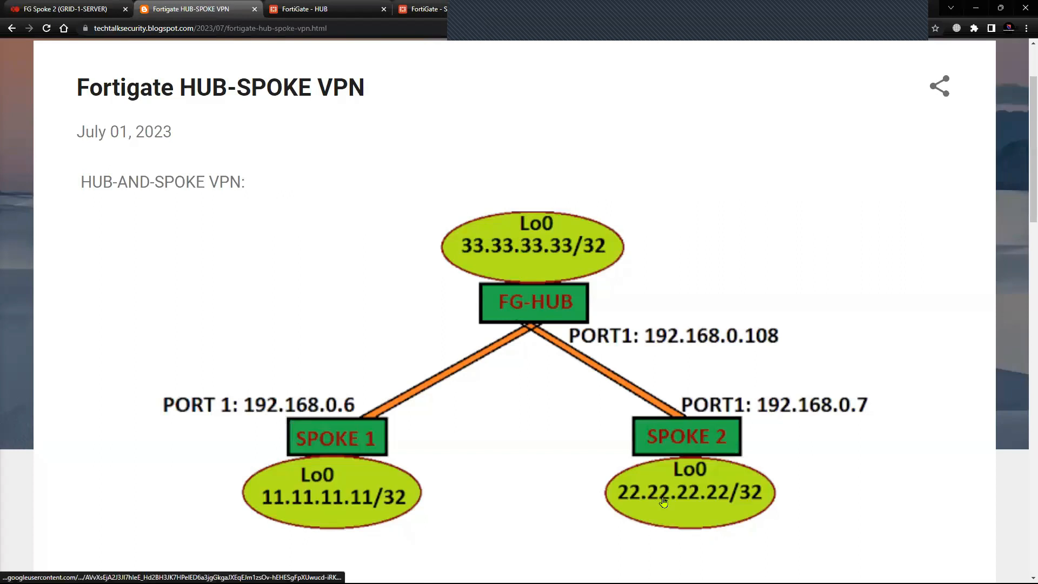
{"action": "left_click", "coordinate": [324, 9]}
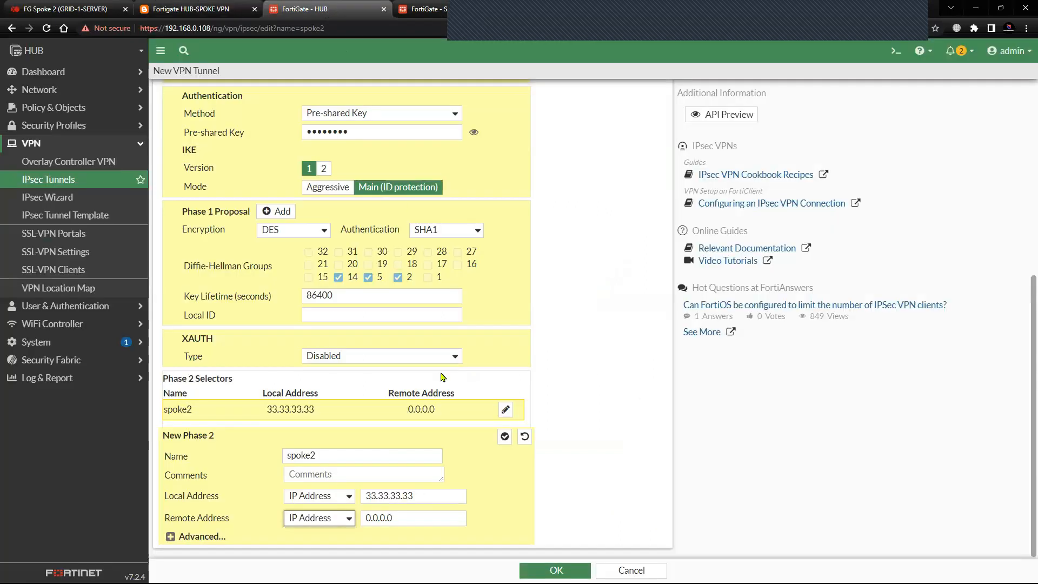
{"action": "left_click_drag", "start_coordinate": [396, 520], "coordinate": [348, 523]}
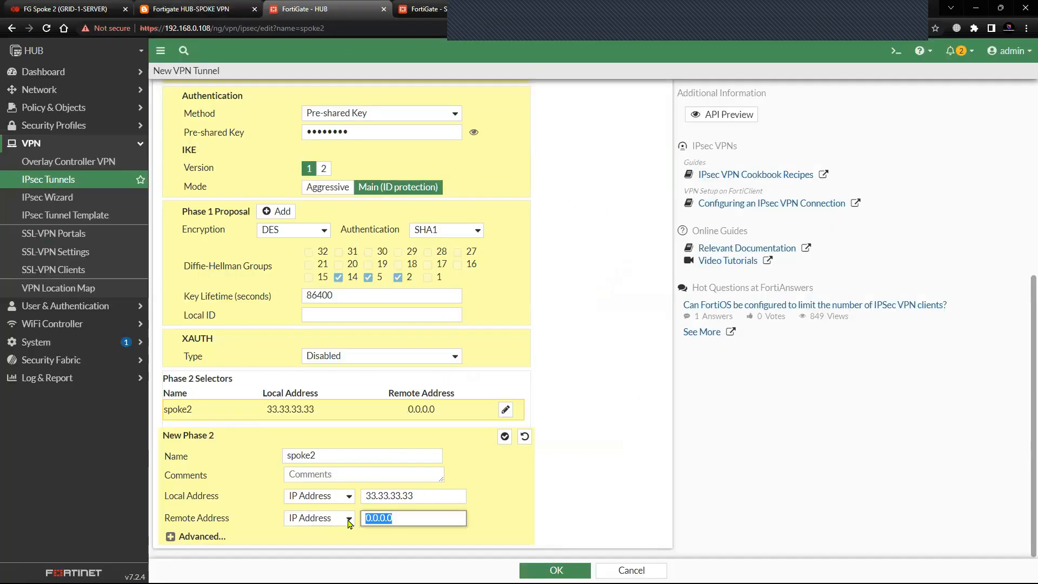
{"action": "type", "text": "22.22.22.22"}
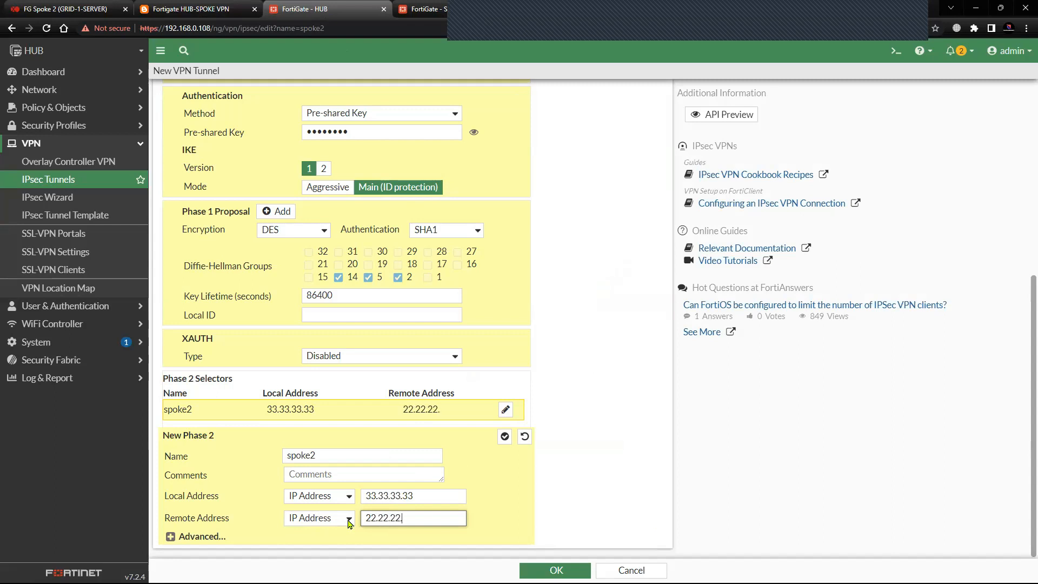
Reduce the spoke2 Phase 2 proposal to a single DES and SHA1 entry and save the tunnel.
{"action": "left_click", "coordinate": [192, 537]}
{"action": "scroll", "coordinate": [227, 470], "scroll_direction": "down", "scroll_amount": 3}
{"action": "left_click", "coordinate": [477, 430]}
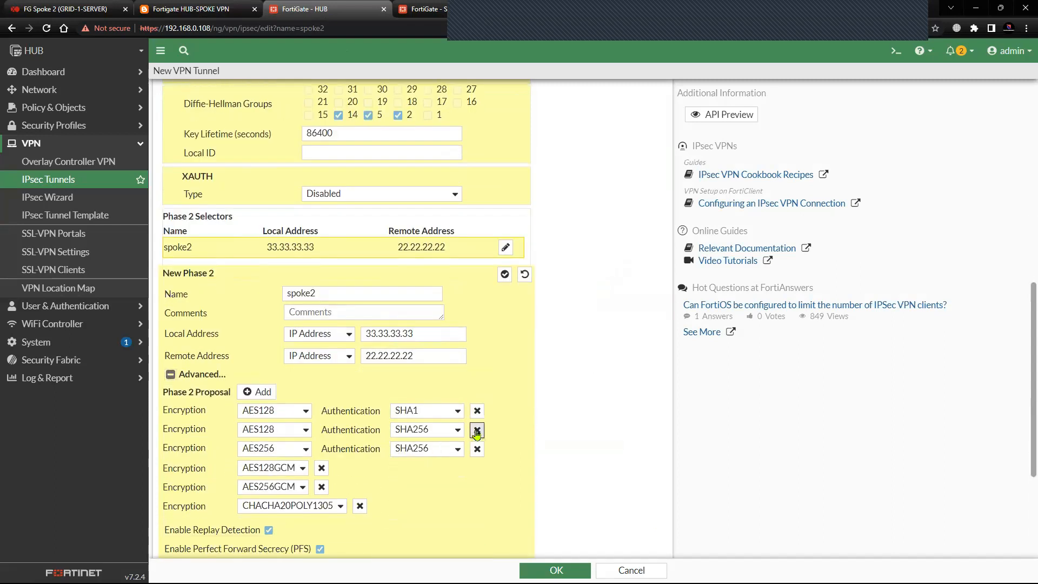
{"action": "left_click", "coordinate": [476, 429]}
{"action": "left_click", "coordinate": [476, 429]}
{"action": "left_click", "coordinate": [300, 414]}
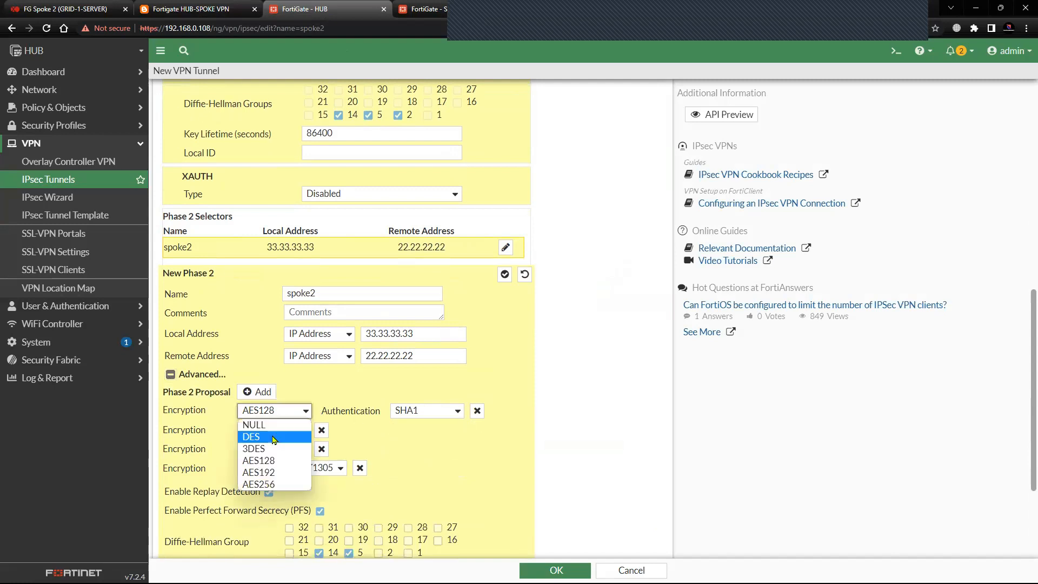
{"action": "left_click", "coordinate": [273, 437]}
{"action": "left_click", "coordinate": [322, 430]}
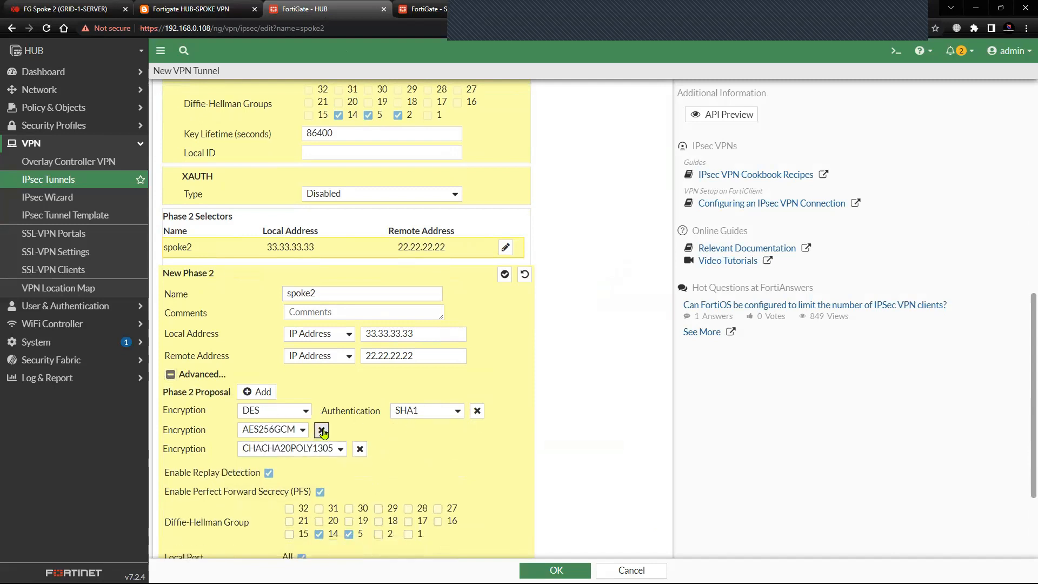
{"action": "left_click", "coordinate": [321, 430]}
{"action": "left_click", "coordinate": [359, 429]}
{"action": "scroll", "coordinate": [322, 505], "scroll_direction": "down", "scroll_amount": 2}
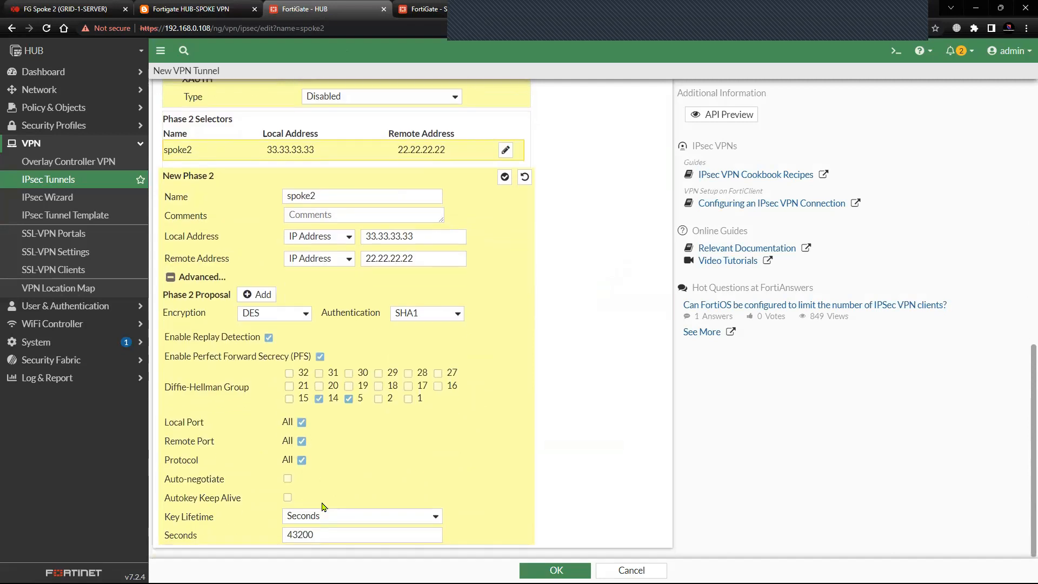
{"action": "left_click", "coordinate": [555, 570]}
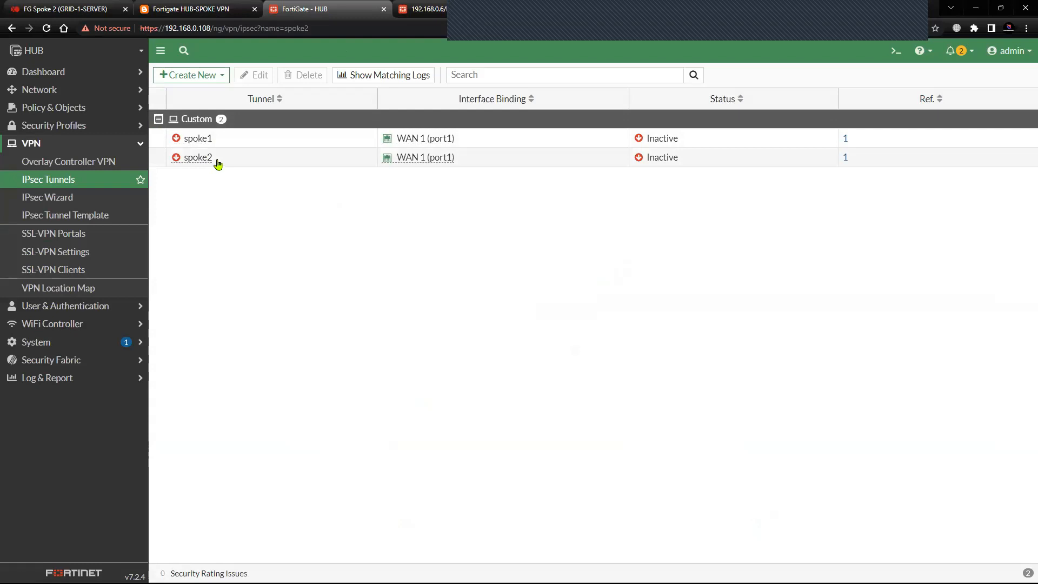
Start a new firewall policy on the HUB named VPN out, with incoming interface Lo0 and outgoing interface spoke1.
{"action": "left_click", "coordinate": [125, 9]}
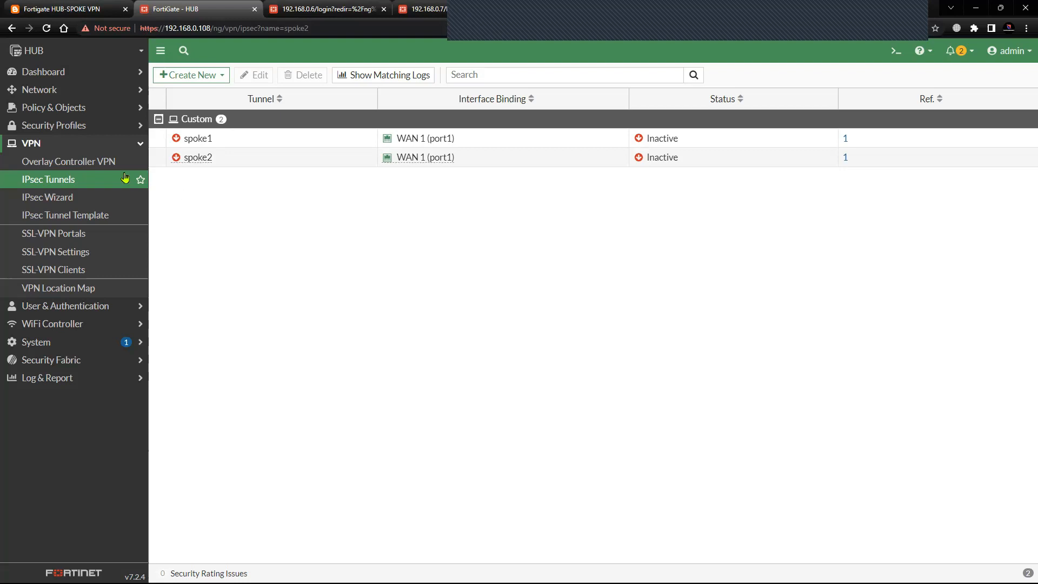
{"action": "left_click", "coordinate": [132, 144]}
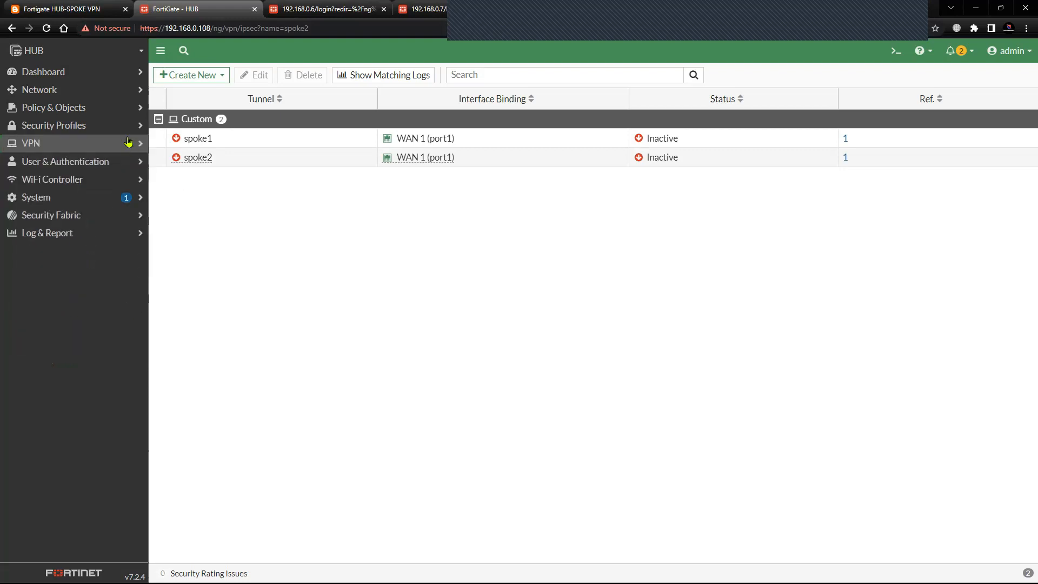
{"action": "left_click", "coordinate": [123, 111]}
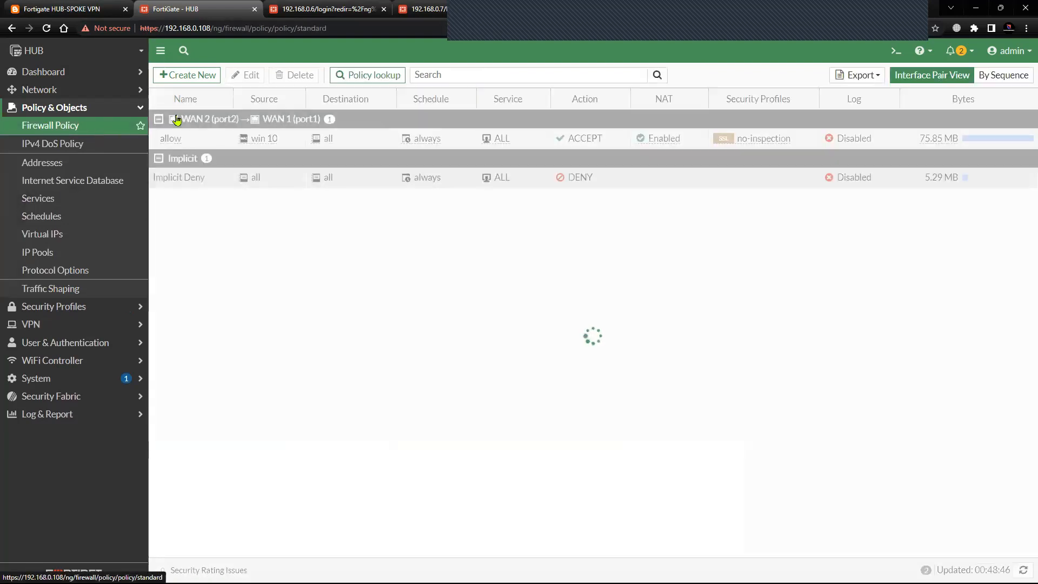
{"action": "left_click", "coordinate": [187, 74]}
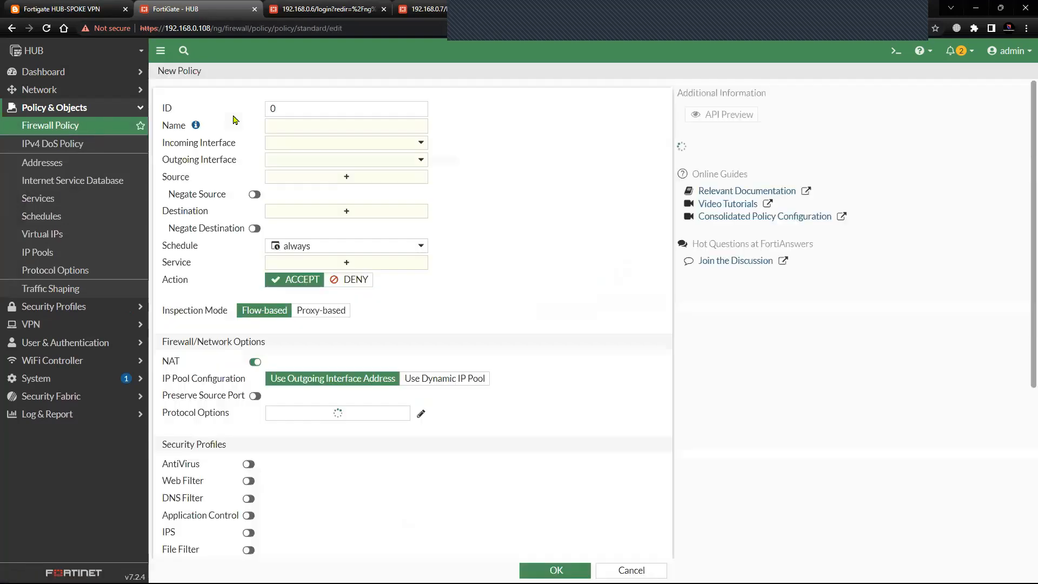
{"action": "left_click", "coordinate": [297, 126]}
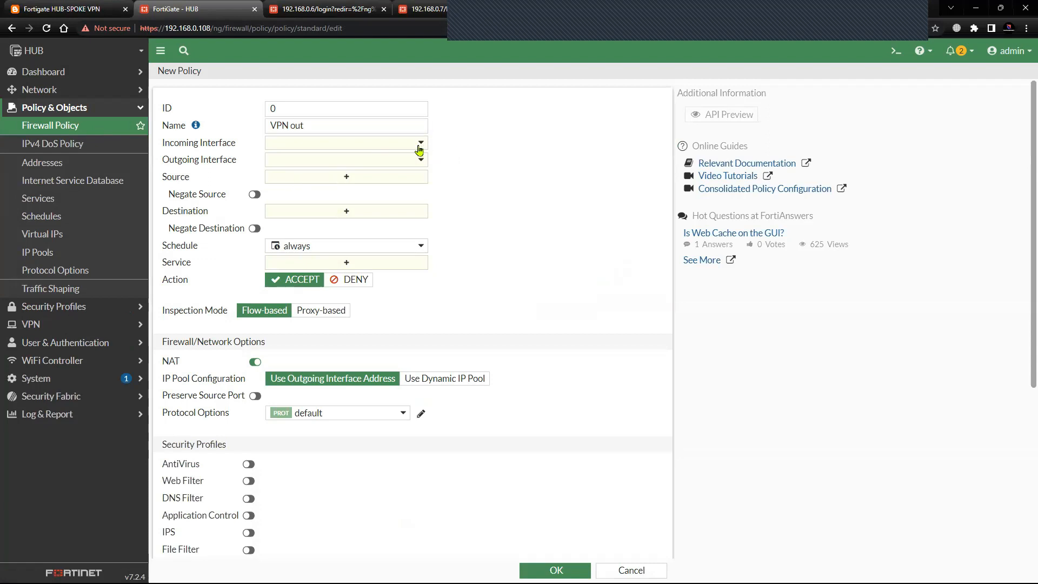
{"action": "left_click", "coordinate": [420, 142]}
{"action": "left_click", "coordinate": [327, 196]}
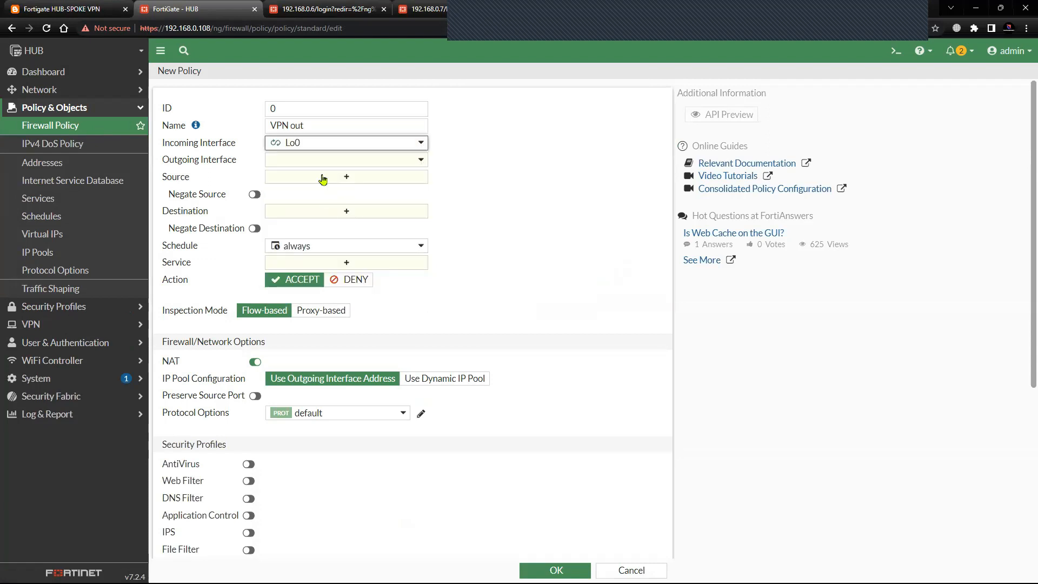
{"action": "left_click", "coordinate": [332, 161]}
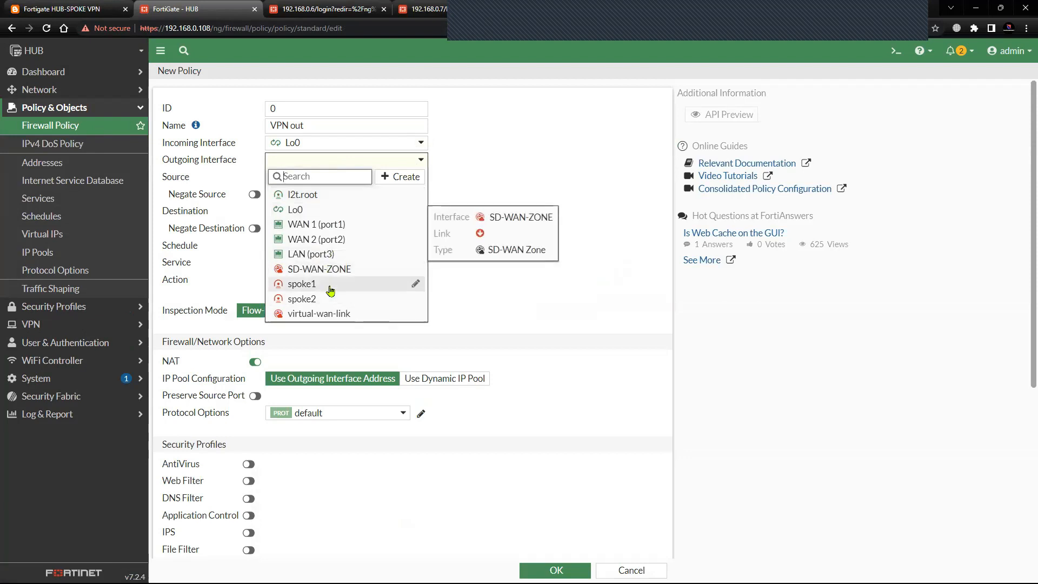
{"action": "left_click", "coordinate": [303, 284]}
Set the source and destination of the VPN out policy to all and its service to ALL_ICMP.
{"action": "left_click", "coordinate": [361, 181]}
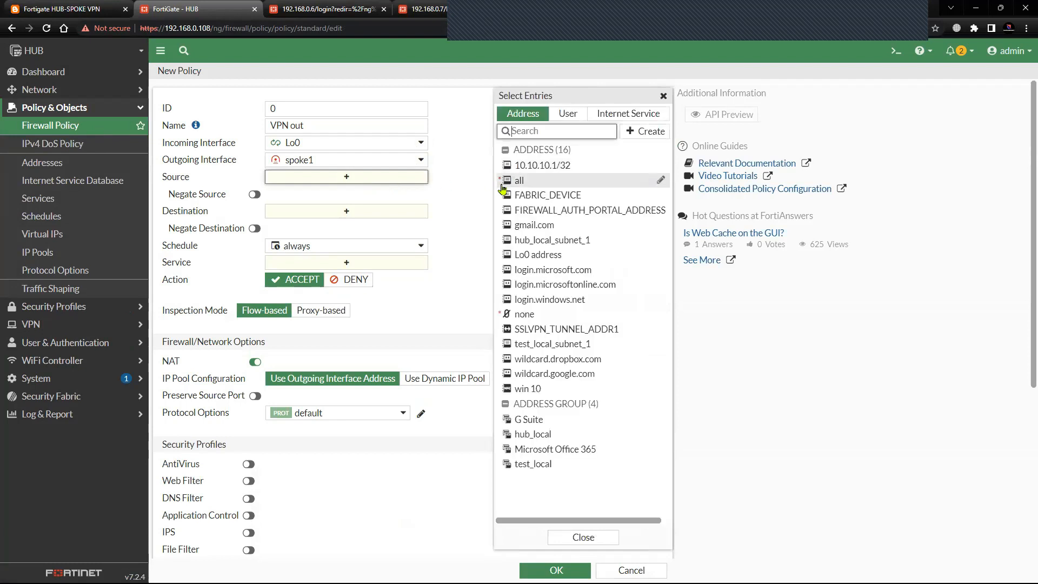
{"action": "left_click", "coordinate": [504, 183]}
{"action": "left_click", "coordinate": [411, 232]}
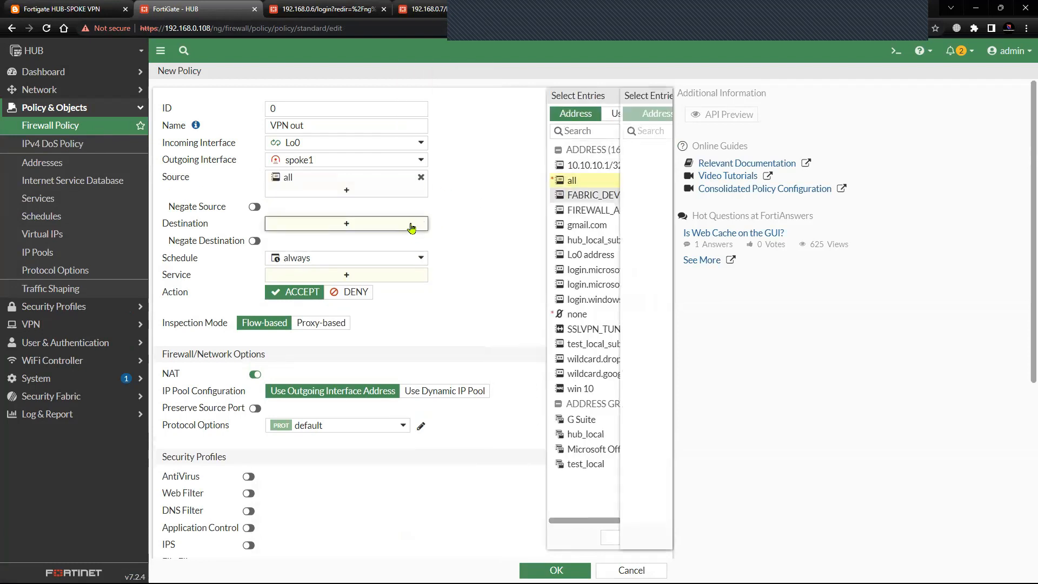
{"action": "left_click", "coordinate": [514, 182]}
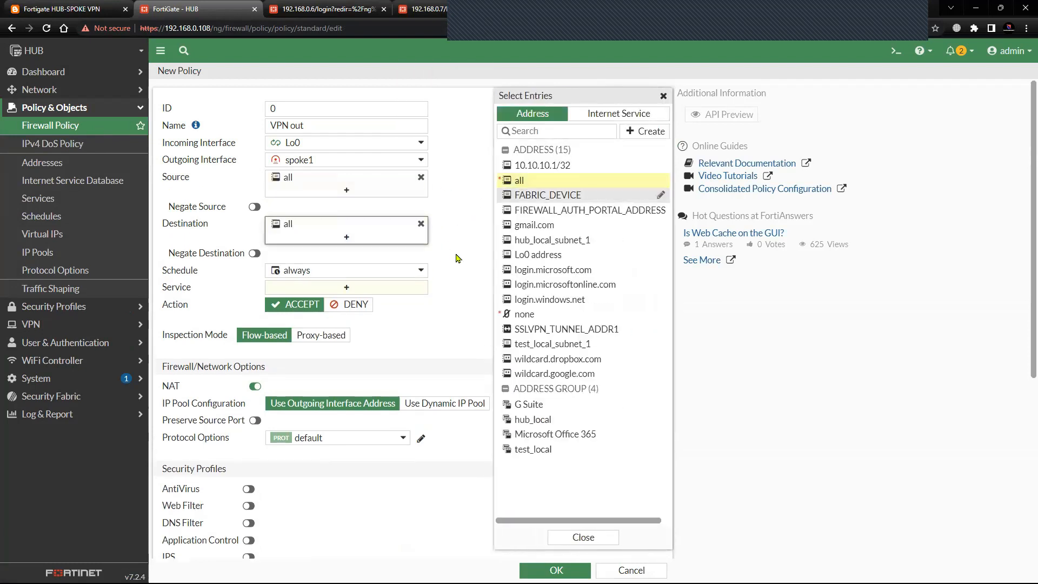
{"action": "left_click", "coordinate": [455, 257]}
{"action": "left_click", "coordinate": [361, 291]}
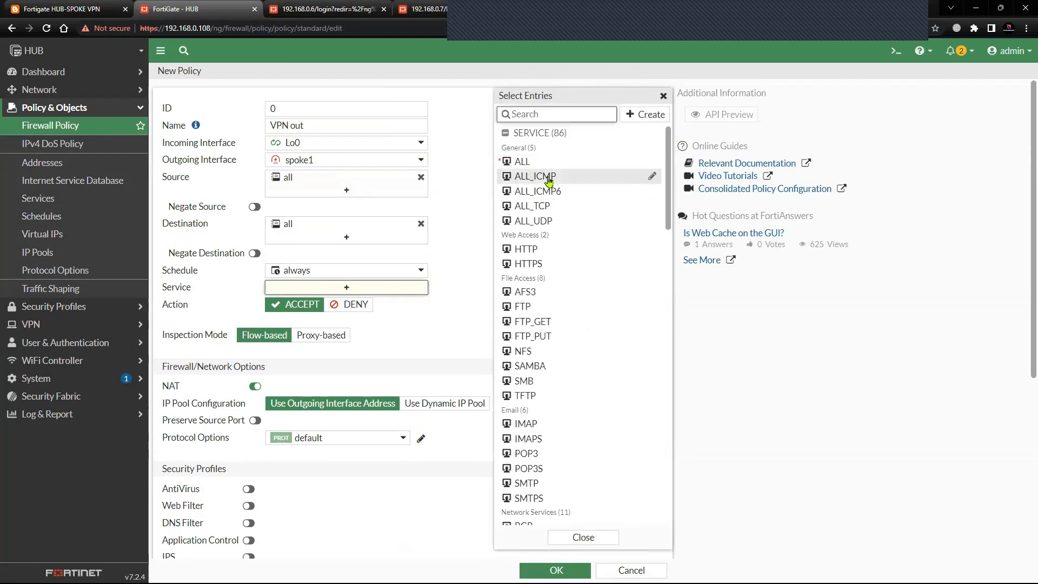
{"action": "left_click", "coordinate": [514, 176]}
{"action": "left_click", "coordinate": [446, 299]}
Disable NAT on the VPN out policy and save it.
{"action": "scroll", "coordinate": [307, 275], "scroll_direction": "down", "scroll_amount": 2}
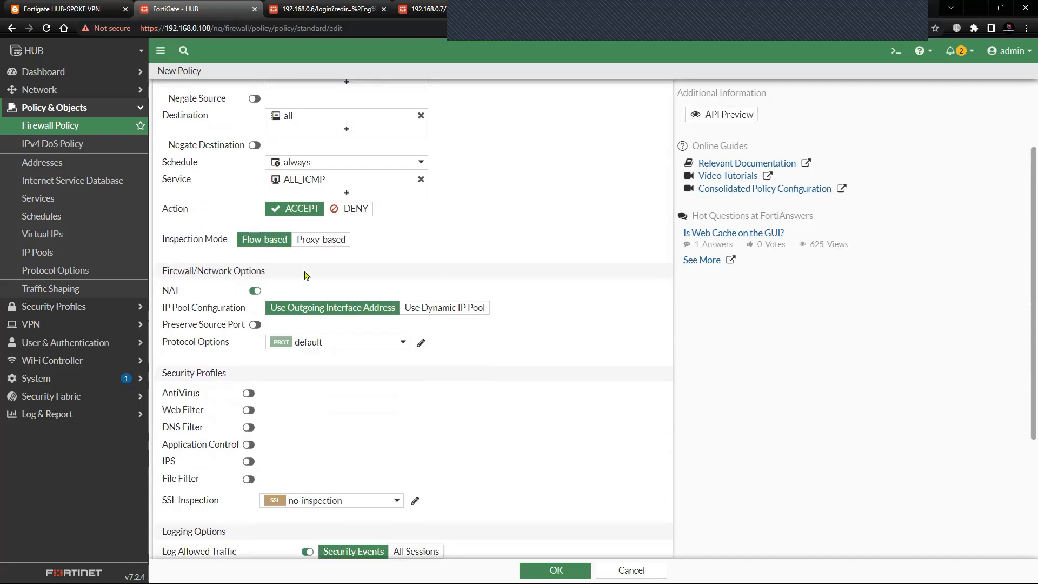
{"action": "left_click", "coordinate": [255, 290]}
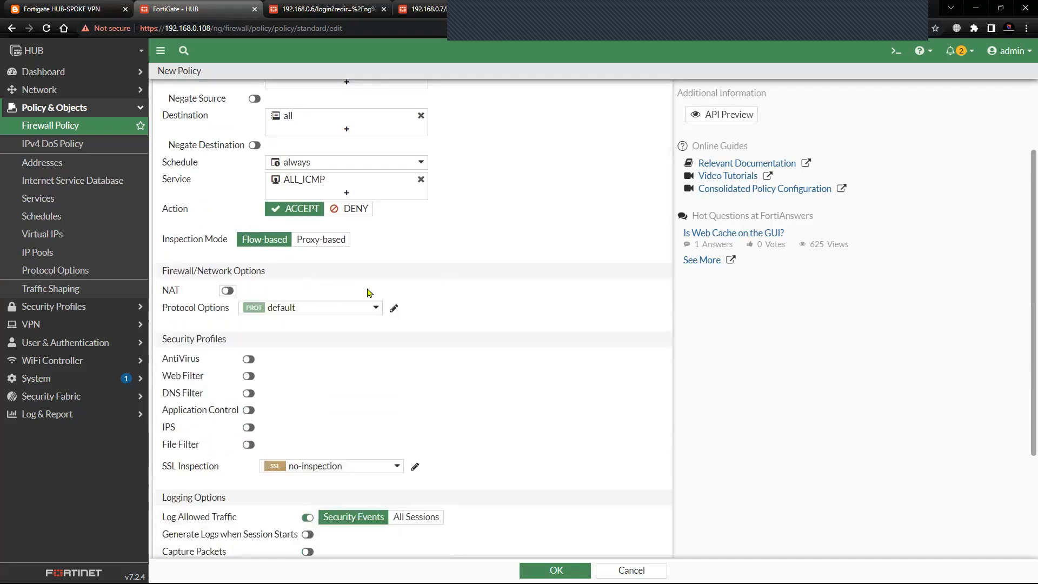
{"action": "scroll", "coordinate": [460, 288], "scroll_direction": "down", "scroll_amount": 3}
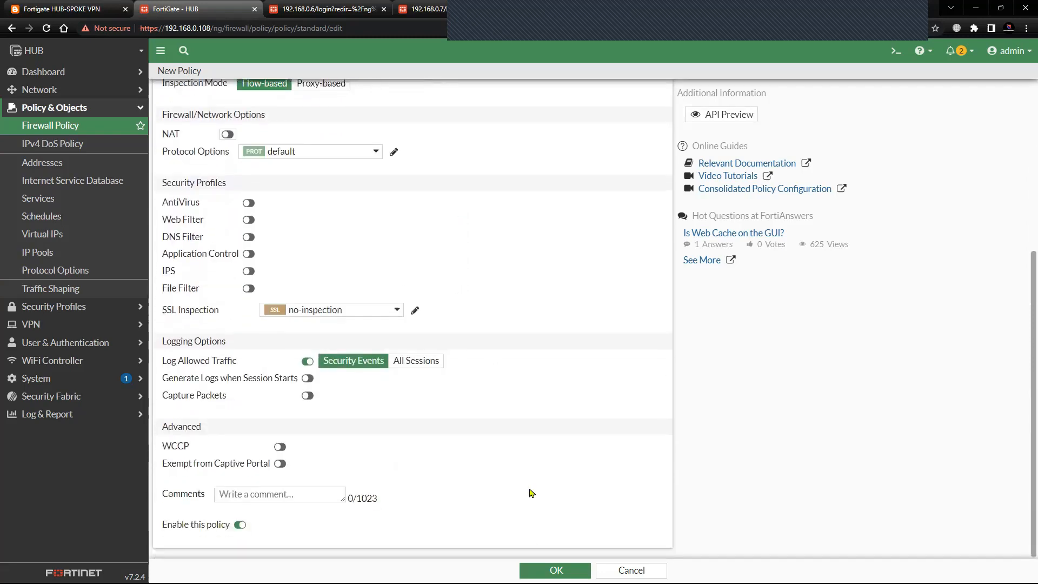
{"action": "left_click", "coordinate": [540, 568]}
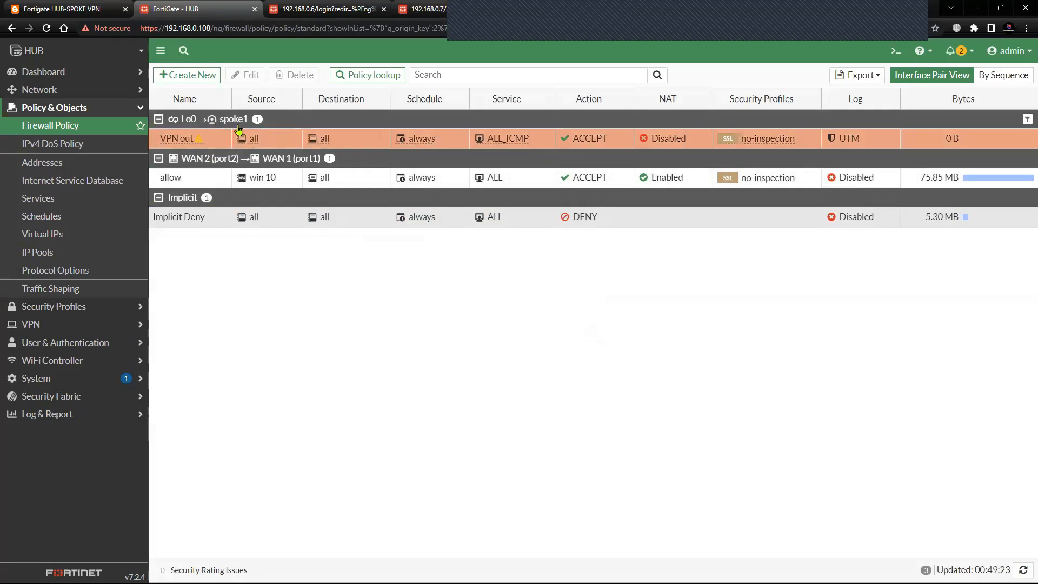
Start another firewall policy named vpn out 2, with incoming interface Lo0 and outgoing interface spoke2.
{"action": "left_click", "coordinate": [188, 75]}
{"action": "left_click", "coordinate": [289, 127]}
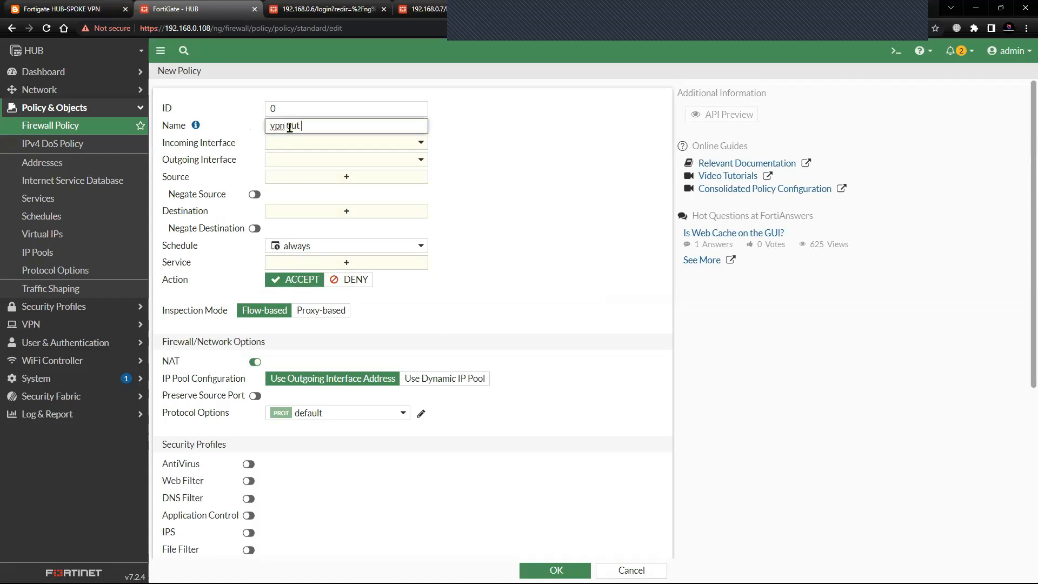
{"action": "left_click", "coordinate": [304, 145]}
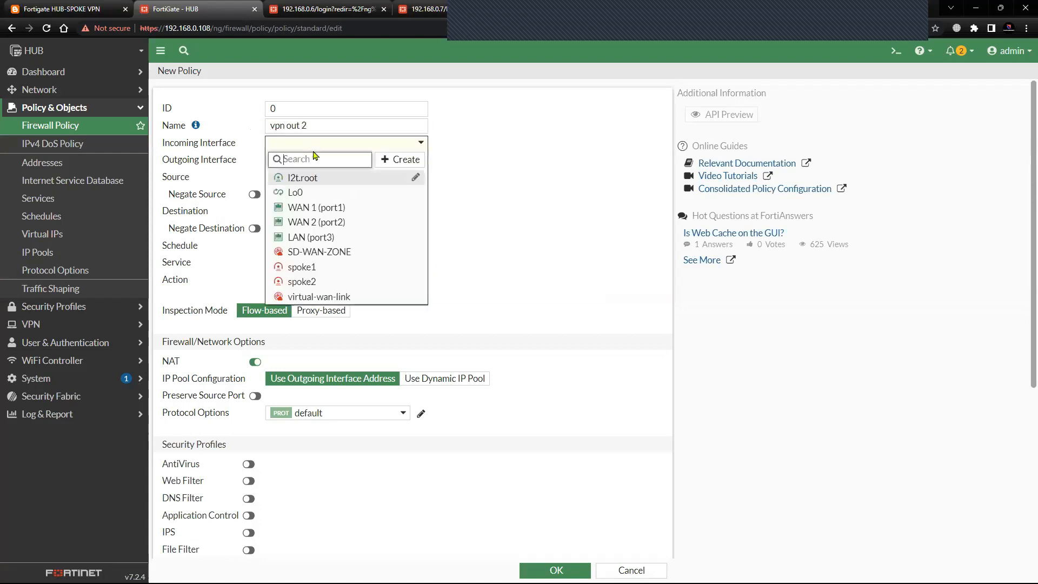
{"action": "left_click", "coordinate": [321, 195]}
{"action": "left_click", "coordinate": [356, 161]}
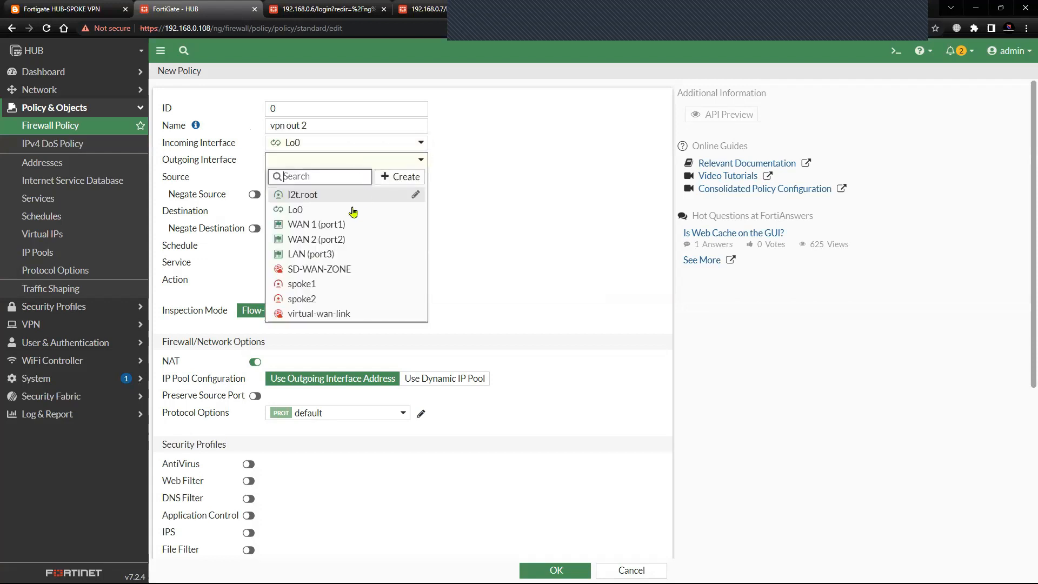
{"action": "left_click", "coordinate": [327, 299]}
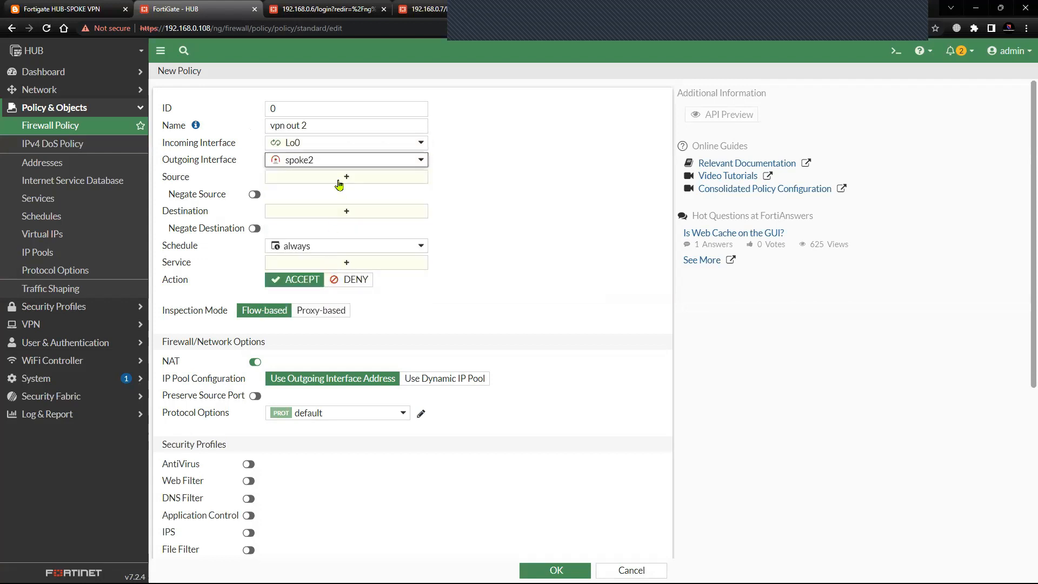
Set the source and destination of the vpn out 2 policy to all and its service to ALL_ICMP.
{"action": "left_click", "coordinate": [344, 177]}
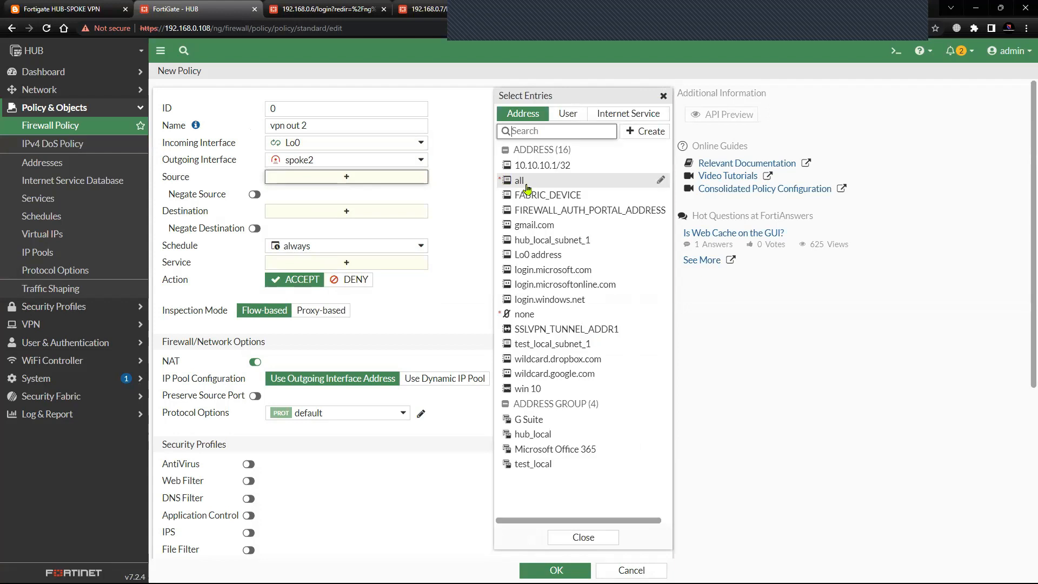
{"action": "left_click", "coordinate": [527, 182]}
{"action": "left_click", "coordinate": [371, 228]}
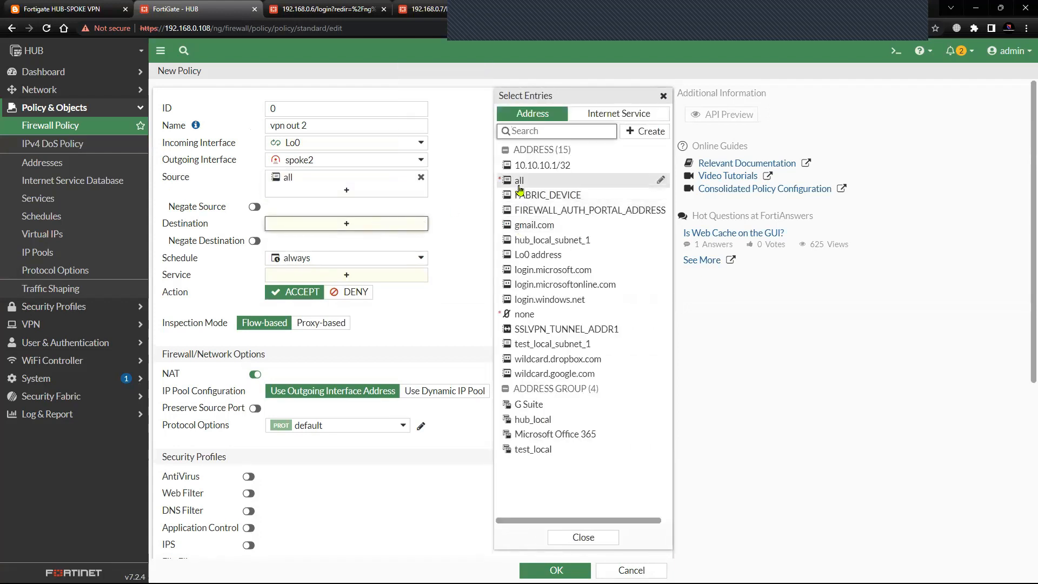
{"action": "left_click", "coordinate": [522, 180]}
{"action": "left_click", "coordinate": [371, 290]}
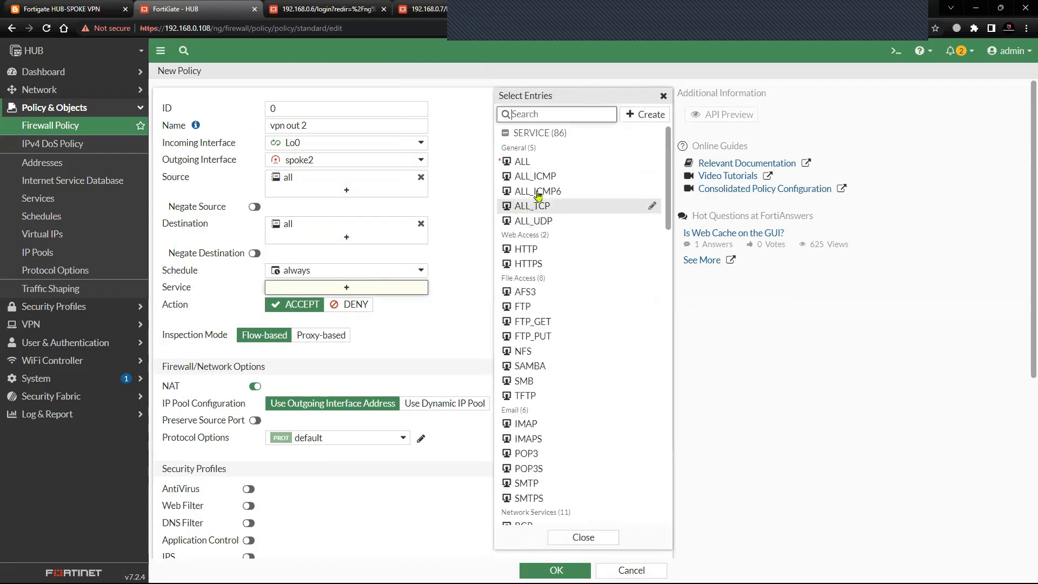
{"action": "left_click", "coordinate": [535, 175]}
{"action": "left_click", "coordinate": [392, 363]}
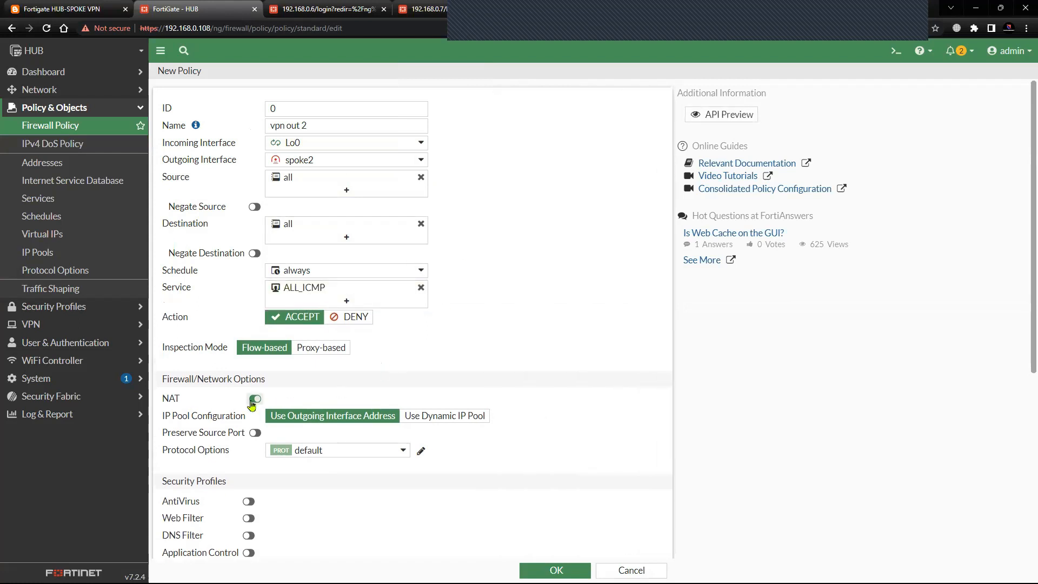
Disable NAT on the vpn out 2 policy and save it.
{"action": "left_click", "coordinate": [255, 398]}
{"action": "scroll", "coordinate": [535, 502], "scroll_direction": "down", "scroll_amount": 5}
{"action": "left_click", "coordinate": [555, 570]}
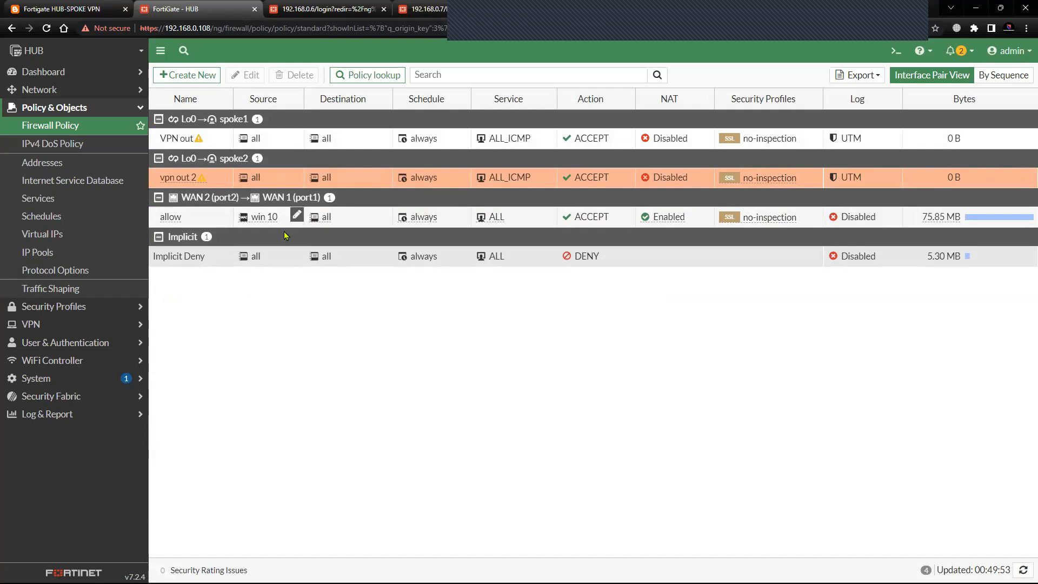
Start a new firewall policy named vpn in spoke 1, with incoming interface spoke1 and outgoing interface Lo0.
{"action": "left_click", "coordinate": [195, 81]}
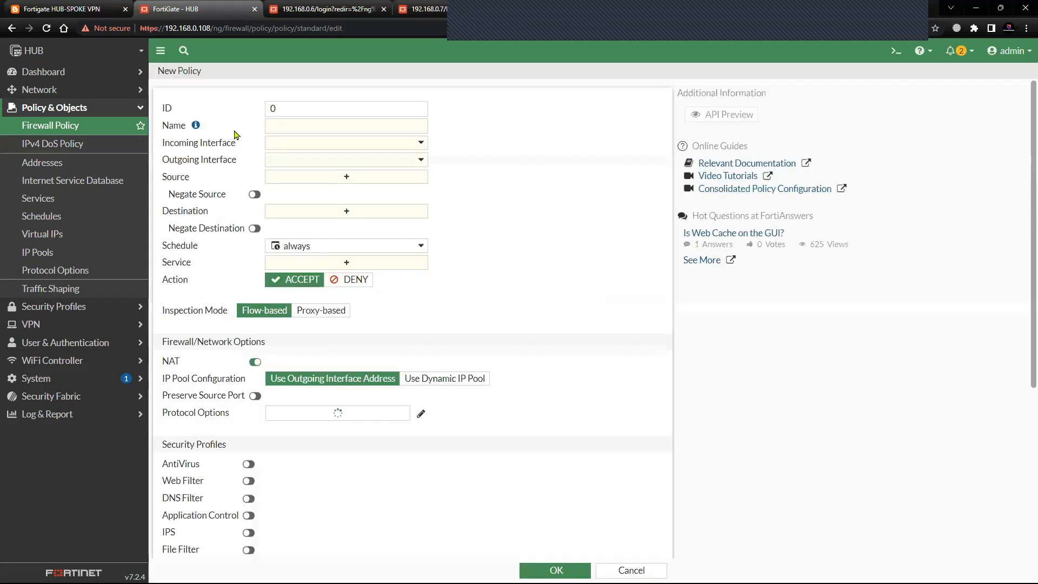
{"action": "left_click", "coordinate": [292, 130]}
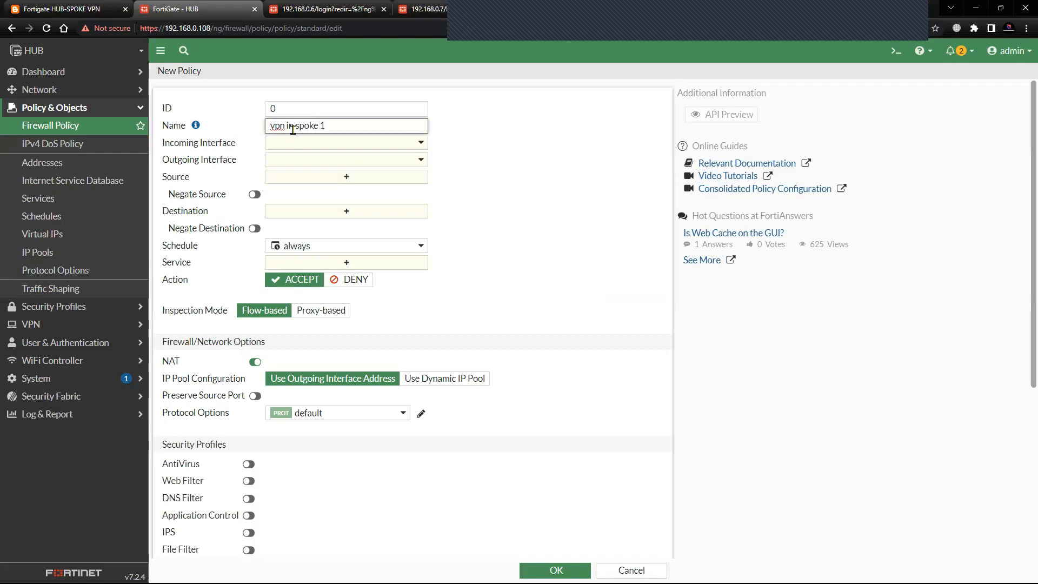
{"action": "left_click", "coordinate": [298, 147]}
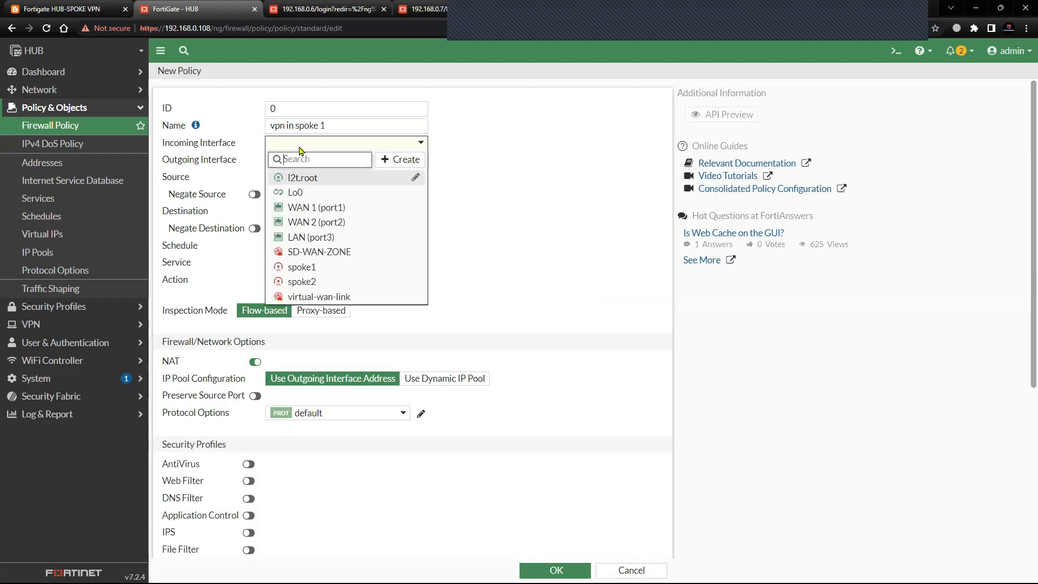
{"action": "left_click", "coordinate": [319, 267]}
{"action": "left_click", "coordinate": [339, 164]}
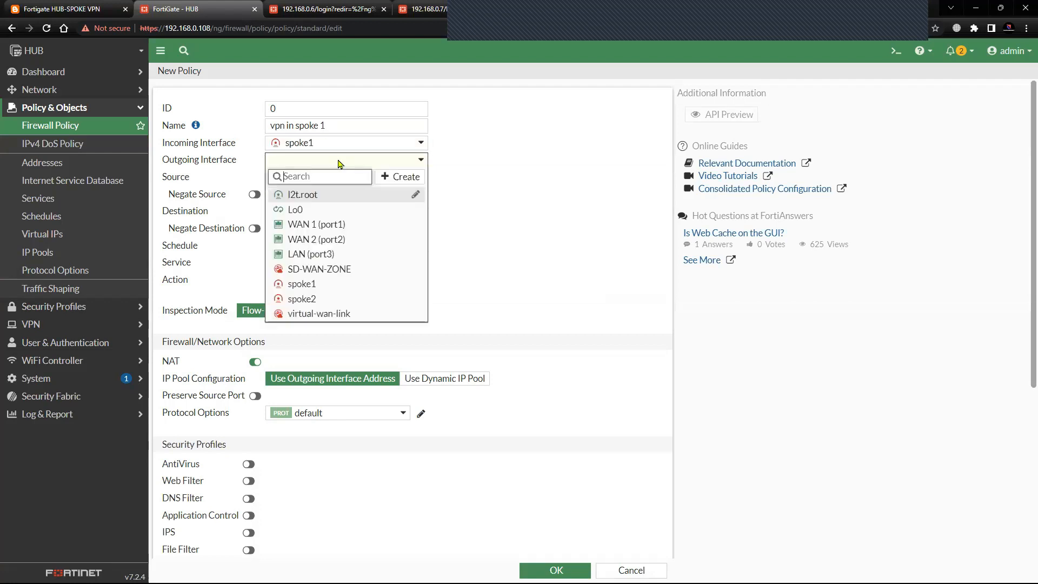
{"action": "left_click", "coordinate": [317, 210]}
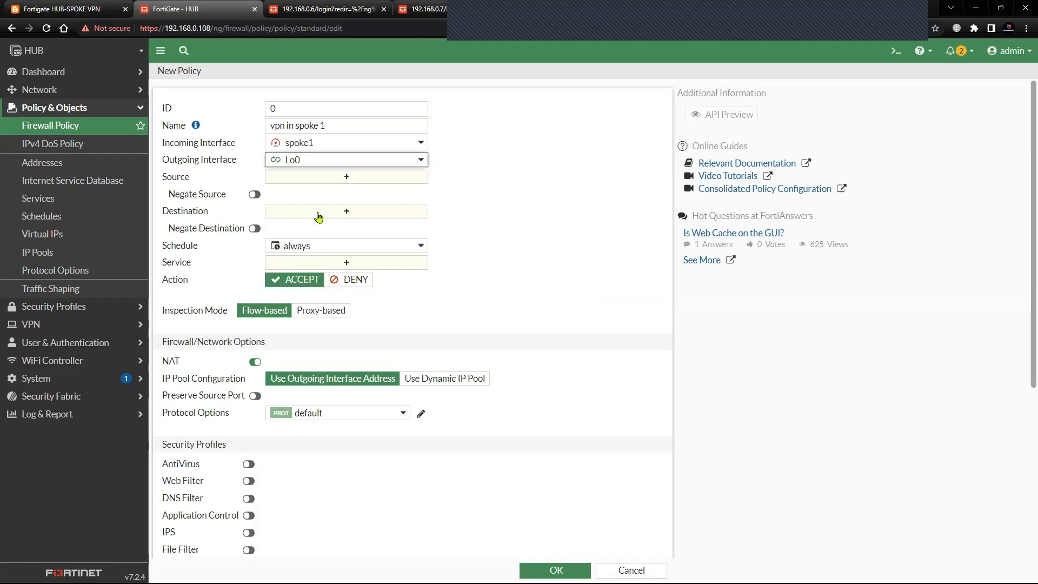
Set the source and destination of the vpn in spoke 1 policy to all and its service to ALL_ICMP.
{"action": "left_click", "coordinate": [297, 177]}
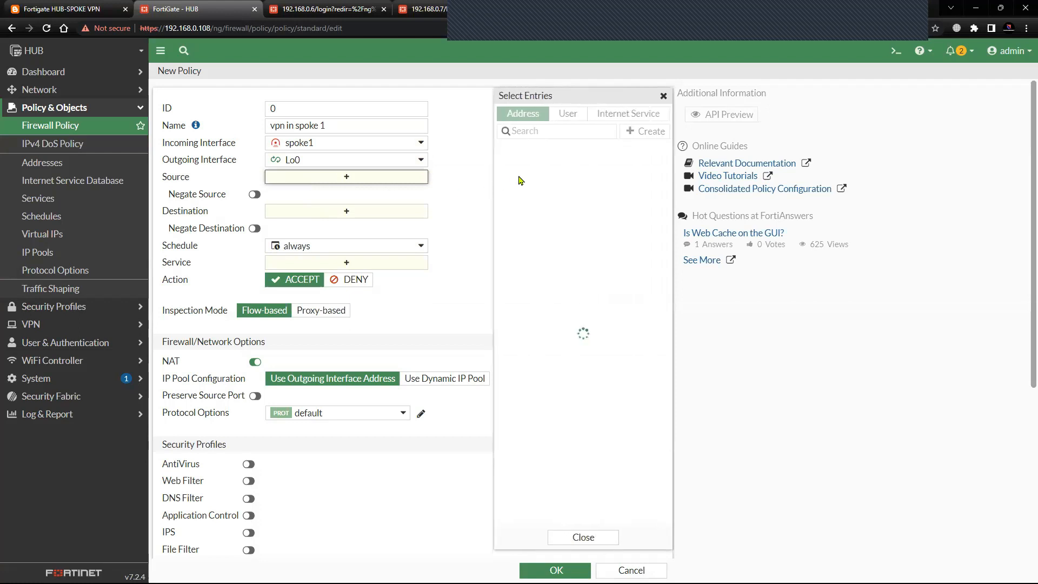
{"action": "left_click", "coordinate": [520, 182]}
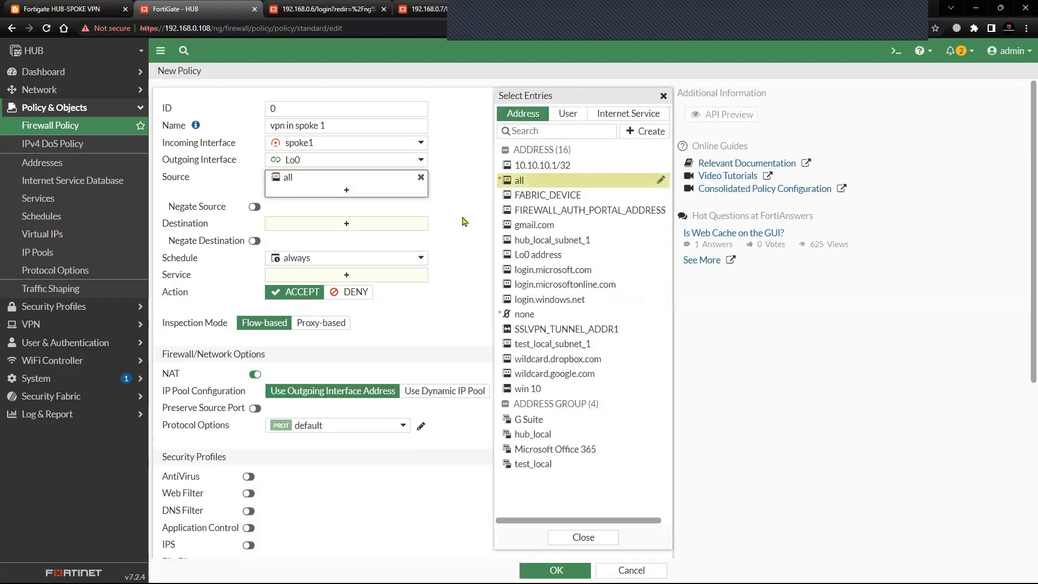
{"action": "left_click", "coordinate": [388, 223]}
{"action": "left_click", "coordinate": [520, 180]}
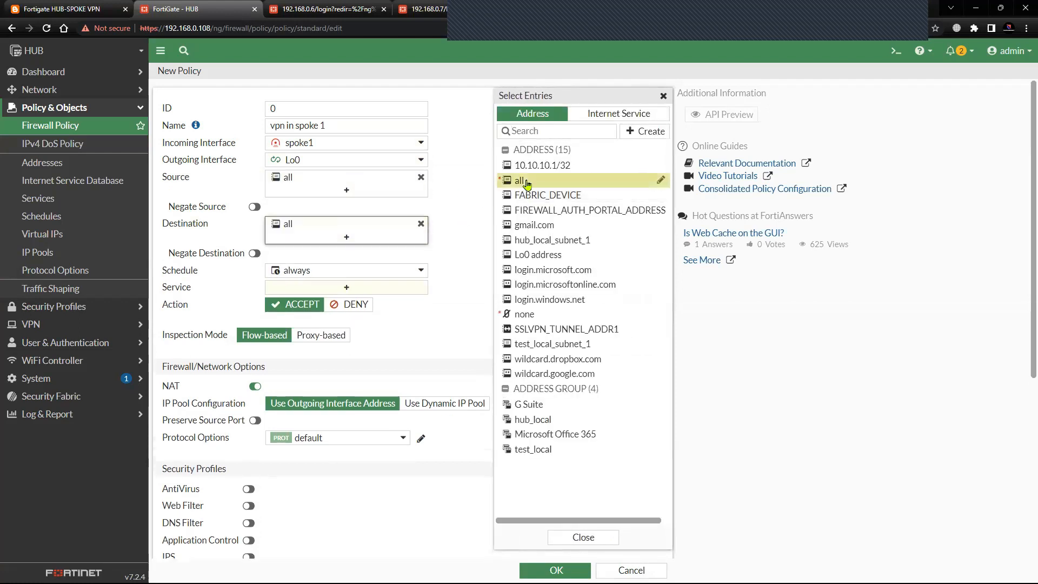
{"action": "left_click", "coordinate": [451, 250]}
{"action": "left_click", "coordinate": [370, 289]}
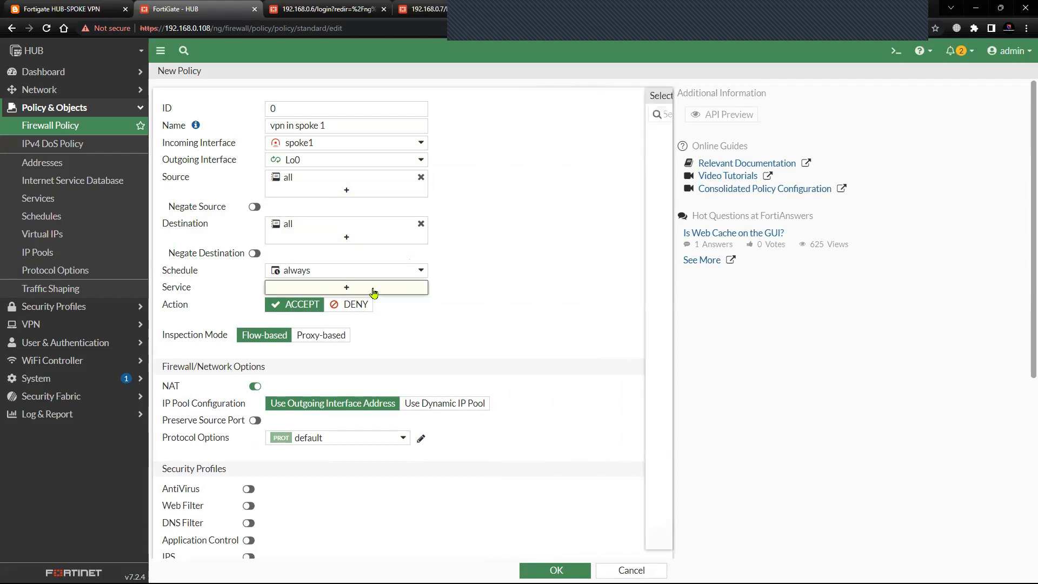
{"action": "left_click", "coordinate": [535, 176]}
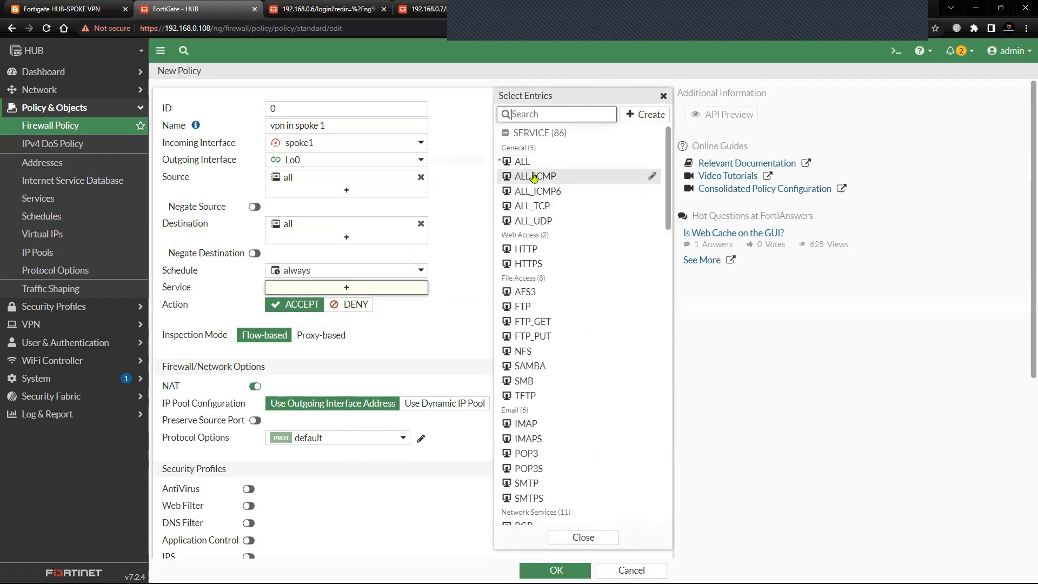
{"action": "left_click", "coordinate": [424, 352]}
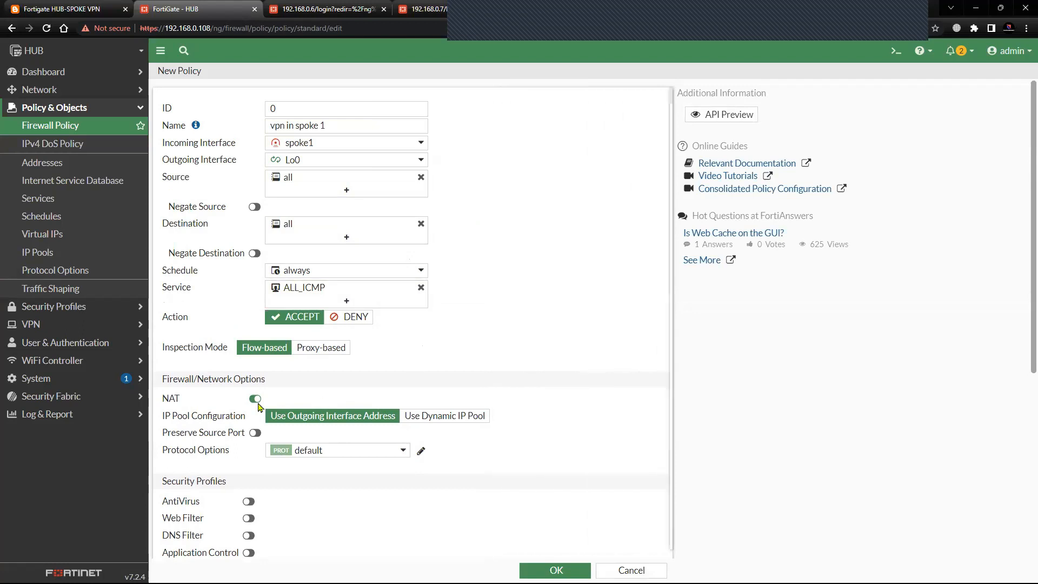
Disable NAT on the vpn in spoke 1 policy and save it.
{"action": "left_click", "coordinate": [255, 398]}
{"action": "scroll", "coordinate": [444, 393], "scroll_direction": "down", "scroll_amount": 5}
{"action": "left_click", "coordinate": [543, 570]}
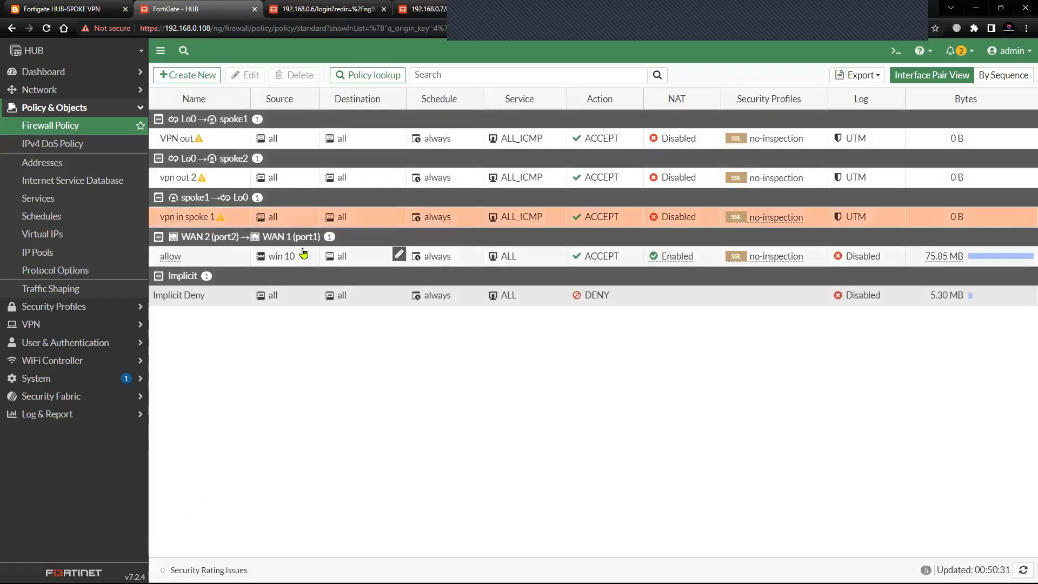
Start another firewall policy named vpn in spoke 2, with incoming interface spoke2 and outgoing interface Lo0.
{"action": "left_click", "coordinate": [163, 73]}
{"action": "left_click", "coordinate": [292, 127]}
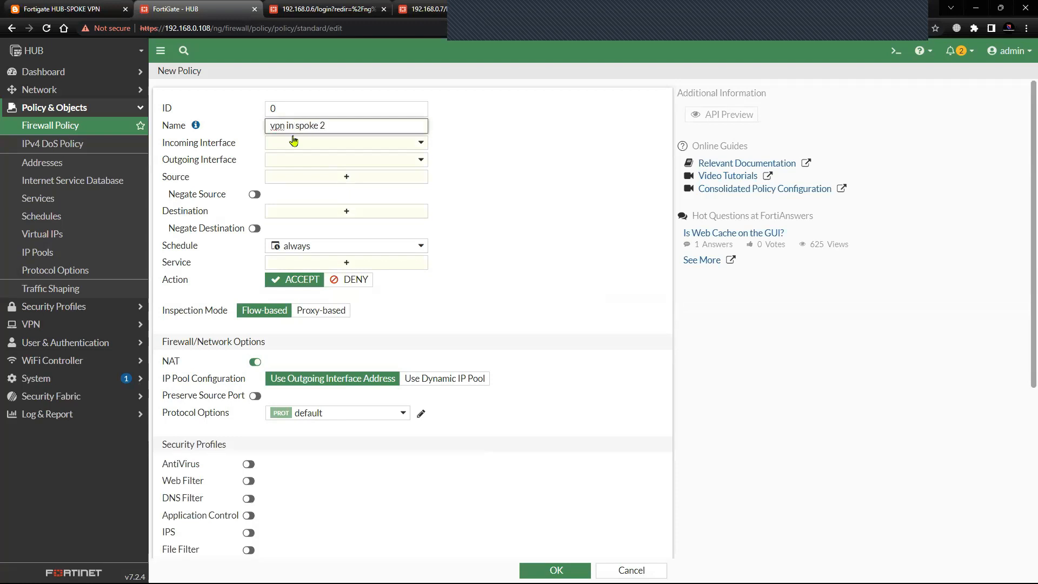
{"action": "left_click", "coordinate": [293, 141]}
{"action": "left_click", "coordinate": [301, 281]}
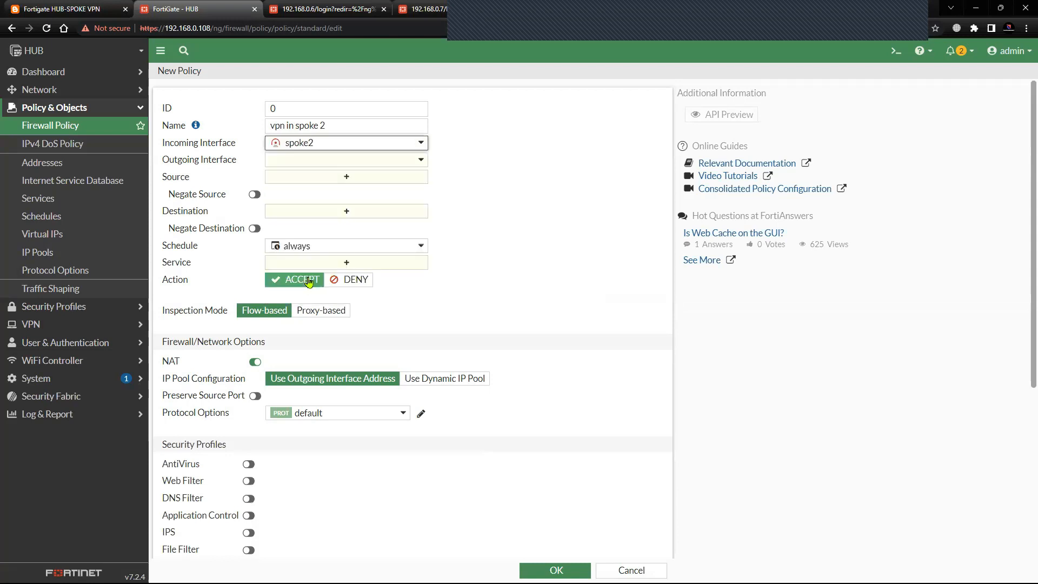
{"action": "left_click", "coordinate": [331, 163]}
{"action": "left_click", "coordinate": [325, 209]}
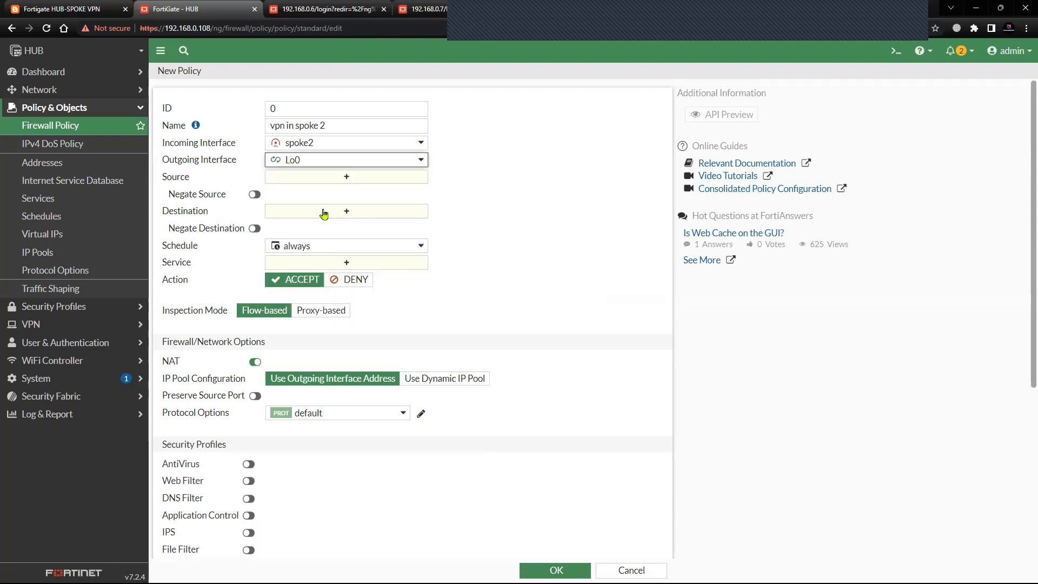
Set the source and destination of the vpn in spoke 2 policy to all and its service to ALL_ICMP.
{"action": "left_click", "coordinate": [321, 178]}
{"action": "left_click", "coordinate": [528, 170]}
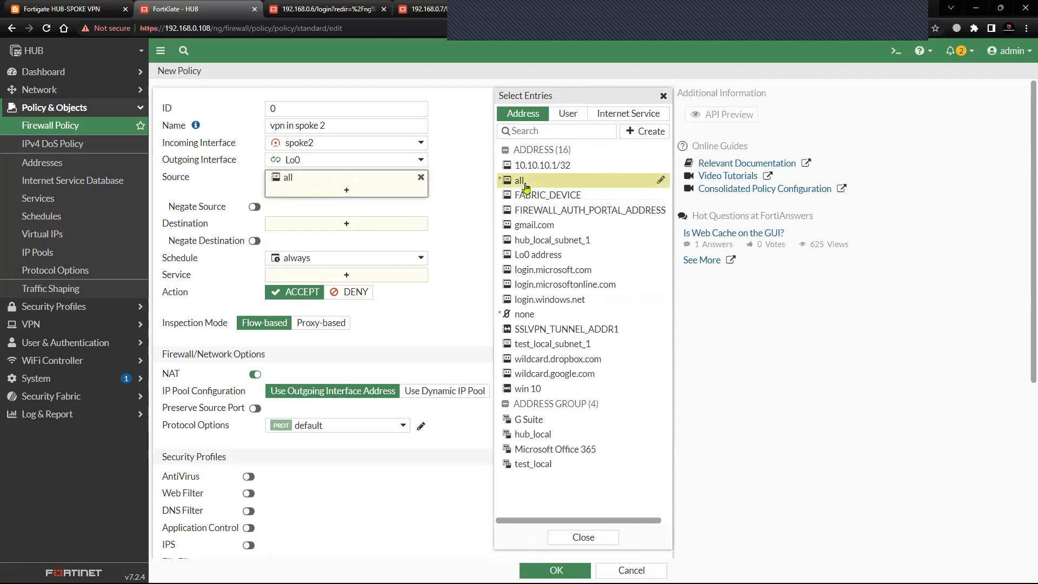
{"action": "left_click", "coordinate": [350, 224]}
{"action": "left_click", "coordinate": [520, 182]}
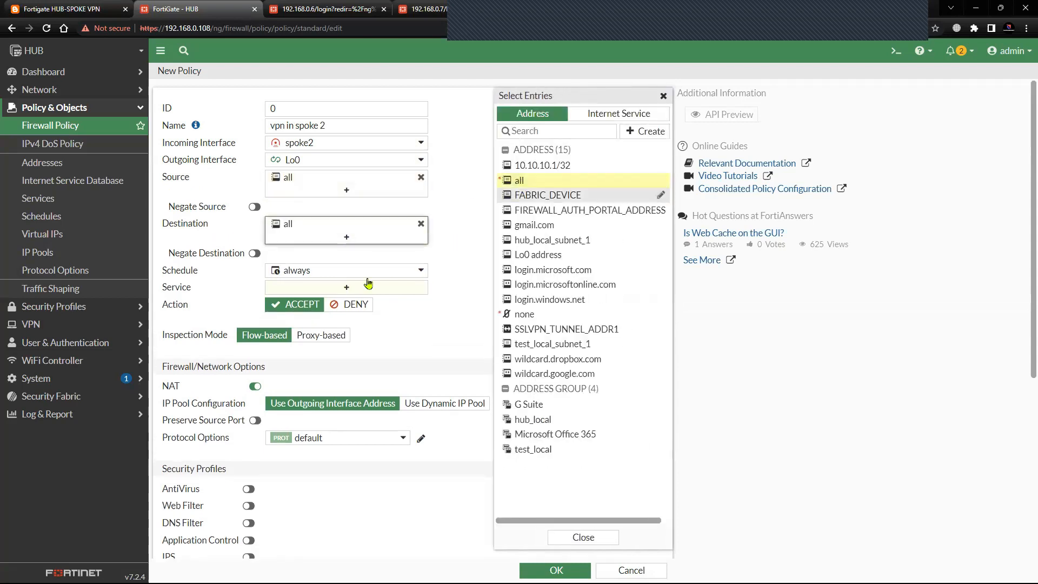
{"action": "left_click", "coordinate": [362, 287]}
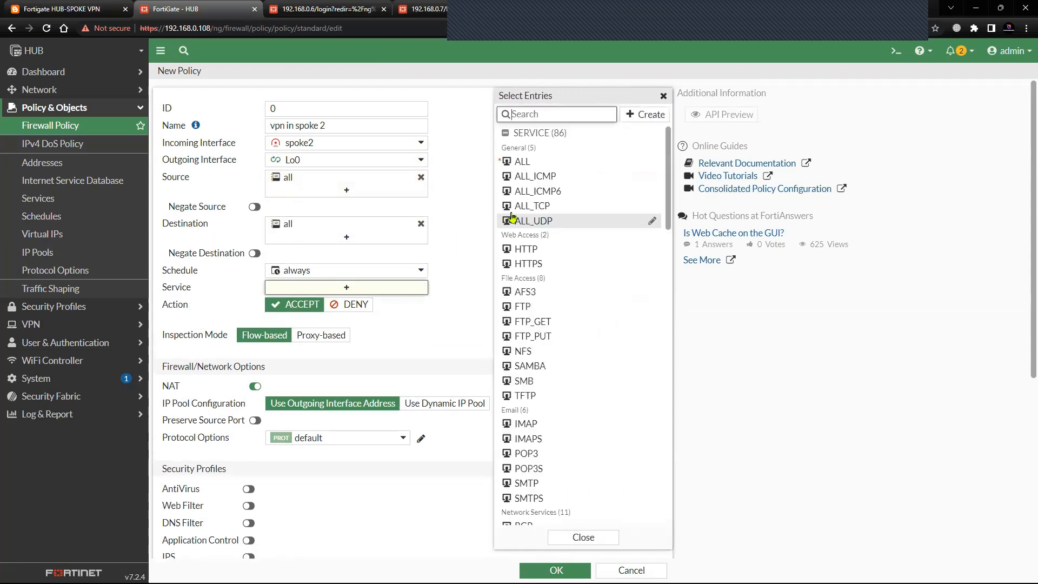
{"action": "left_click", "coordinate": [535, 176]}
Disable NAT on the vpn in spoke 2 policy and save it.
{"action": "left_click", "coordinate": [255, 399]}
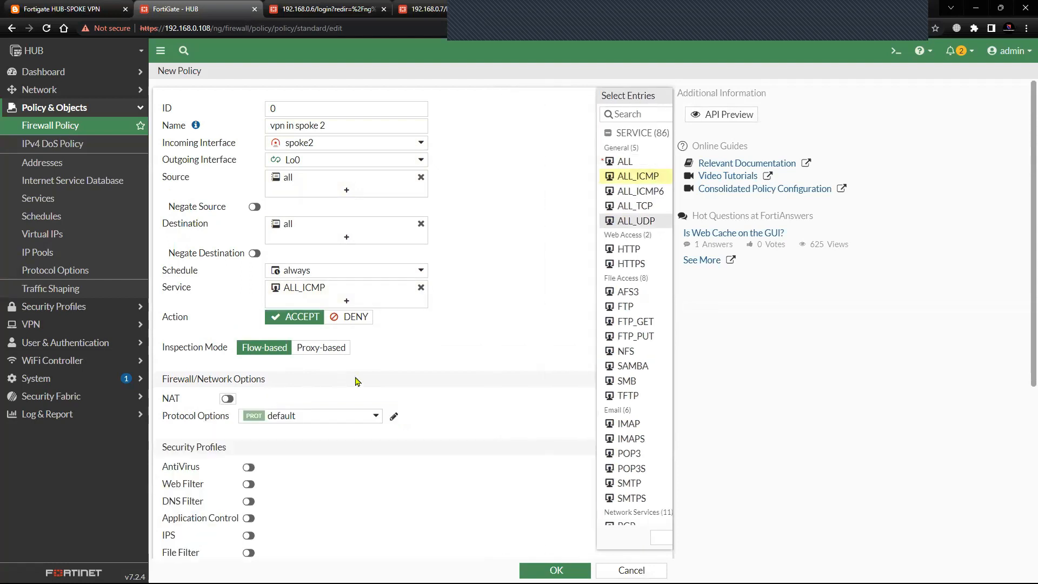
{"action": "scroll", "coordinate": [463, 421], "scroll_direction": "down", "scroll_amount": 5}
{"action": "left_click", "coordinate": [538, 570]}
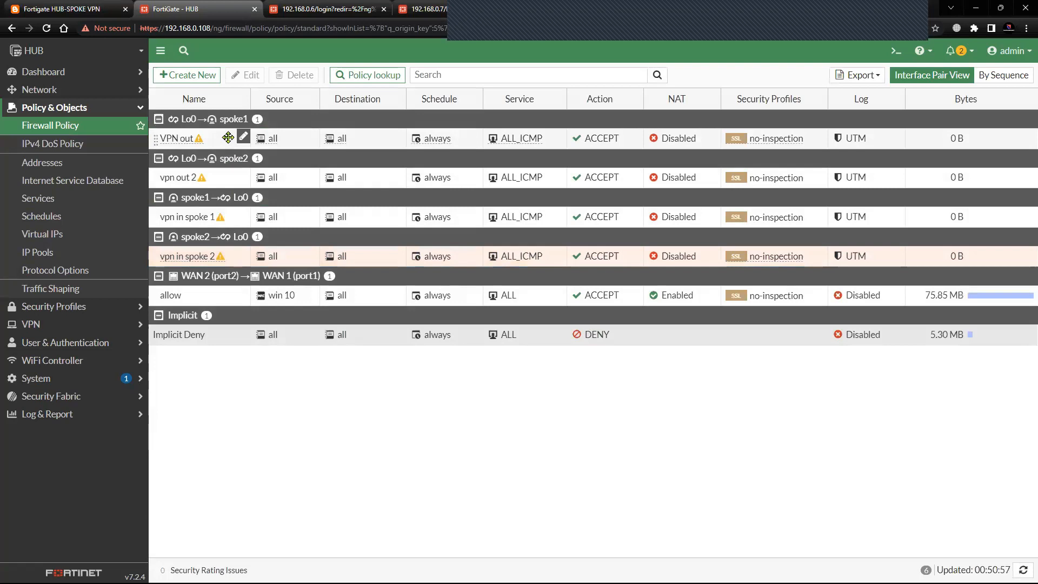
Create a static route on the HUB to subnet 22.22.22.22/32 through the spoke1 interface and save it.
{"action": "left_click", "coordinate": [90, 91]}
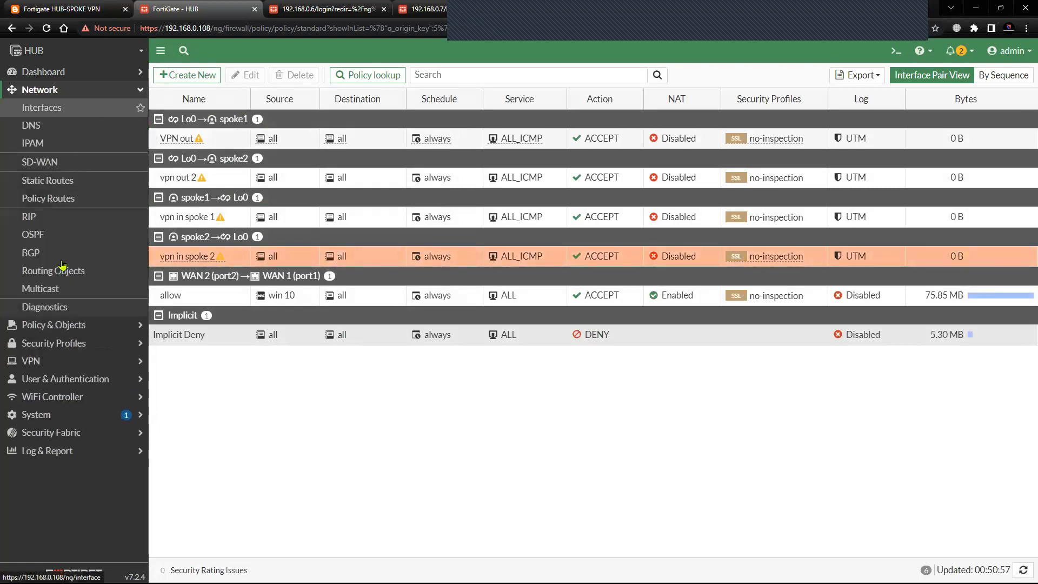
{"action": "left_click", "coordinate": [61, 271]}
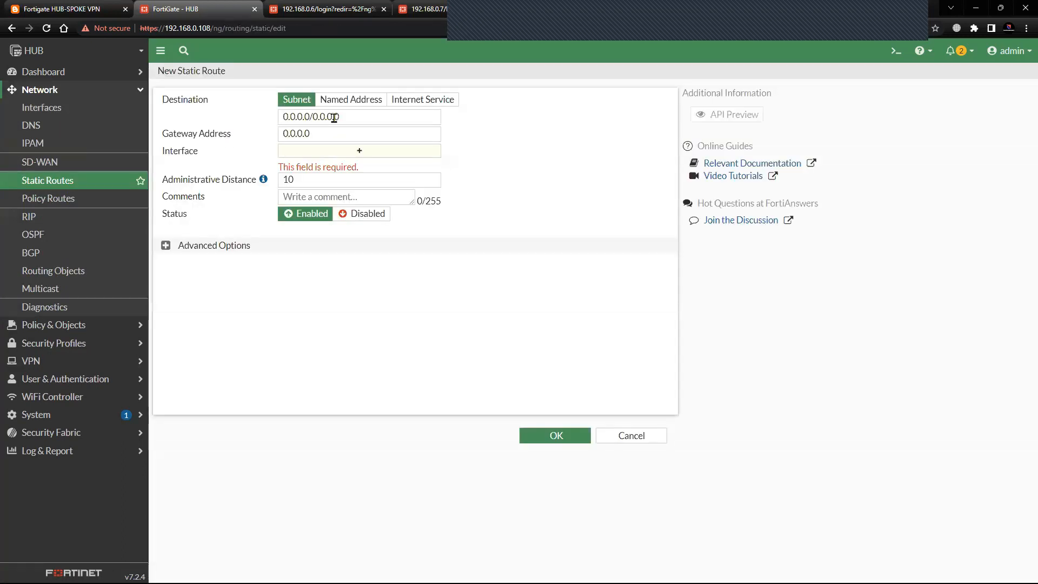
{"action": "left_click_drag", "start_coordinate": [346, 117], "coordinate": [273, 127]}
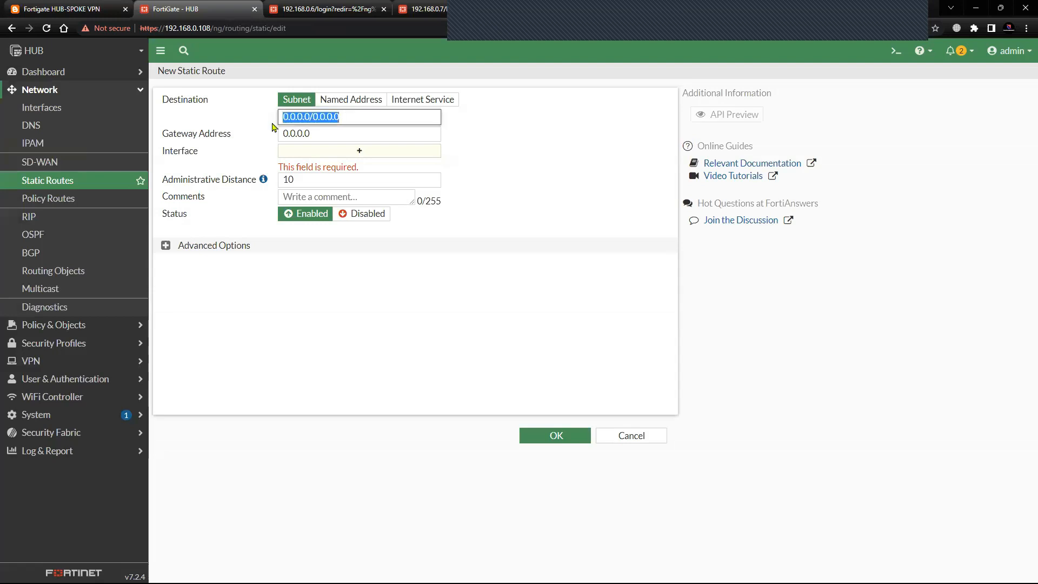
{"action": "type", "text": "22.22.22.22"}
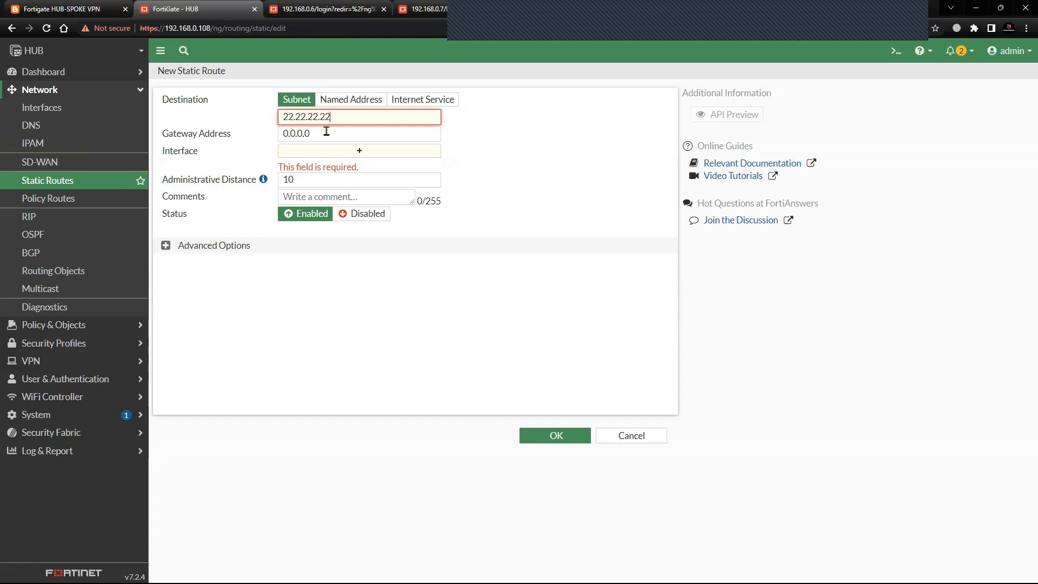
{"action": "type", "text": "/32"}
{"action": "left_click", "coordinate": [348, 153]}
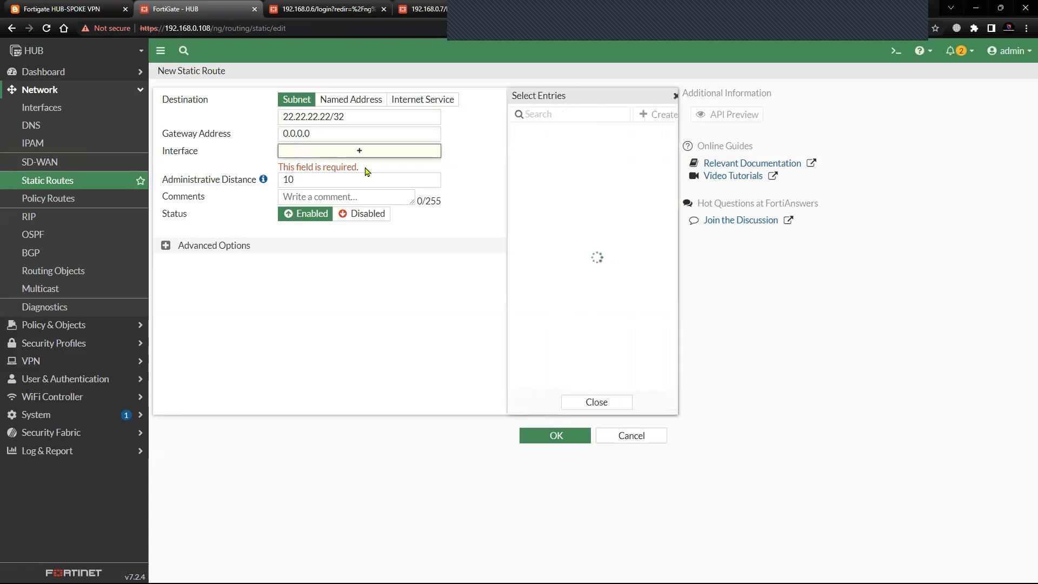
{"action": "left_click", "coordinate": [548, 234]}
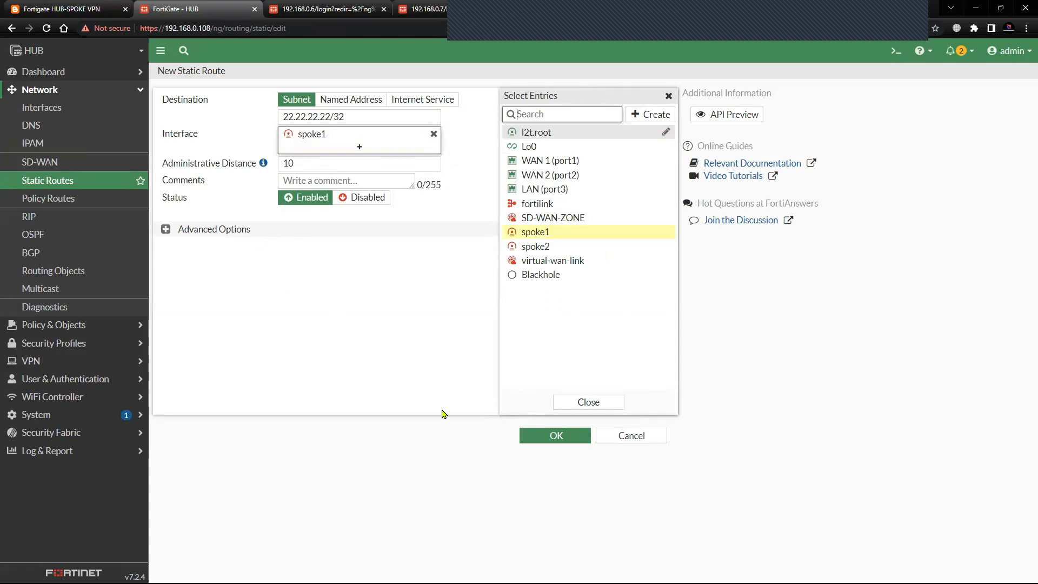
{"action": "left_click", "coordinate": [551, 435]}
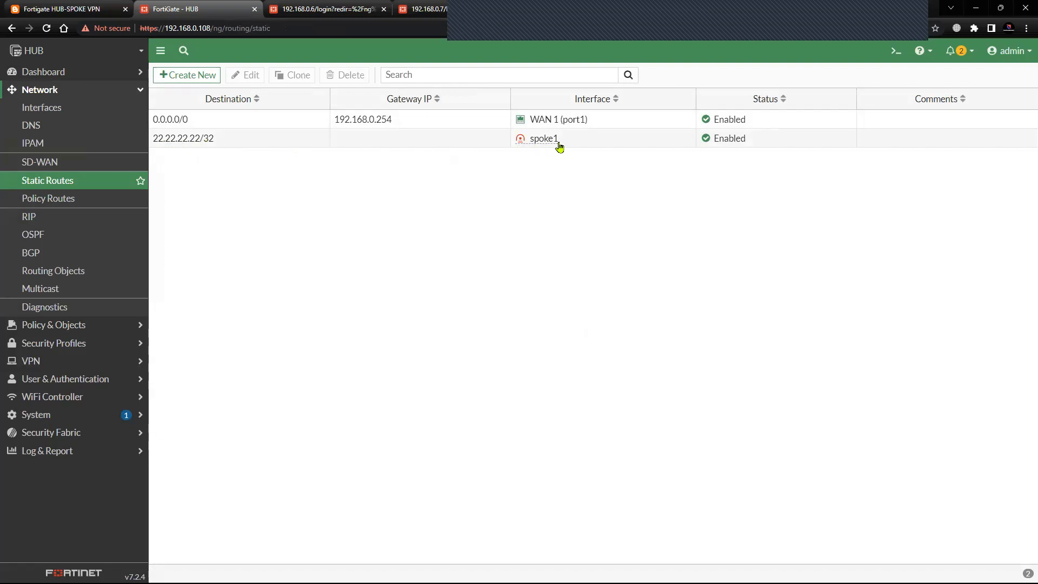
Check the topology diagram in the blog post, and change the interface of the 22.22.22.22/32 static route to spoke2.
{"action": "left_click", "coordinate": [62, 8]}
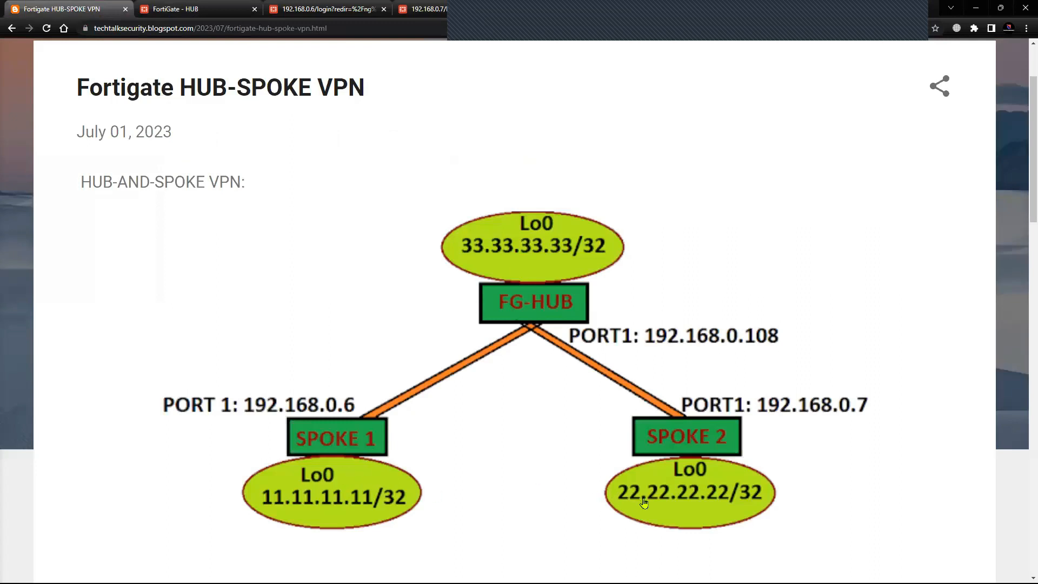
{"action": "left_click", "coordinate": [213, 10]}
{"action": "left_click", "coordinate": [221, 141]}
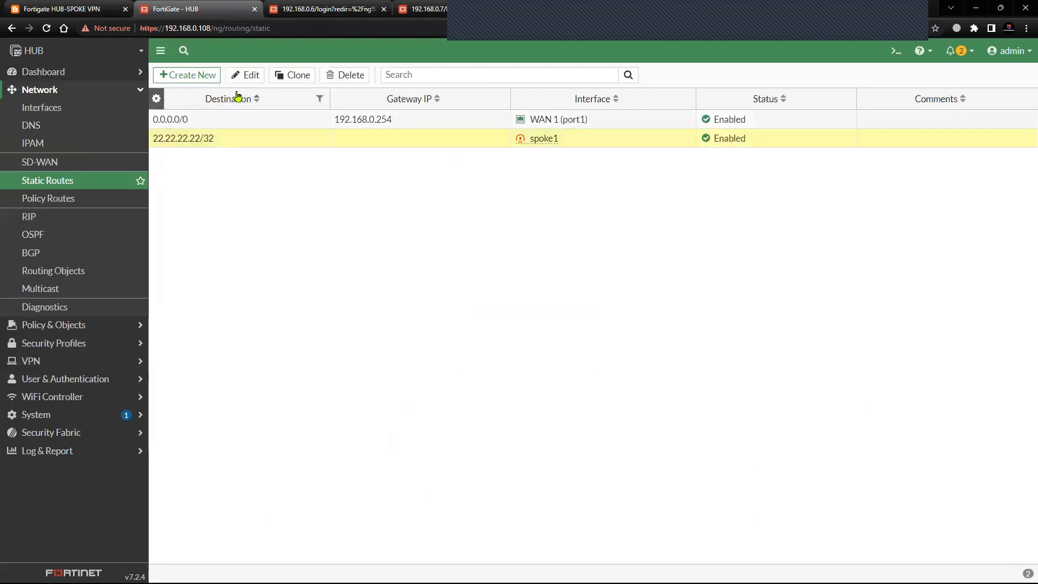
{"action": "left_click", "coordinate": [245, 76]}
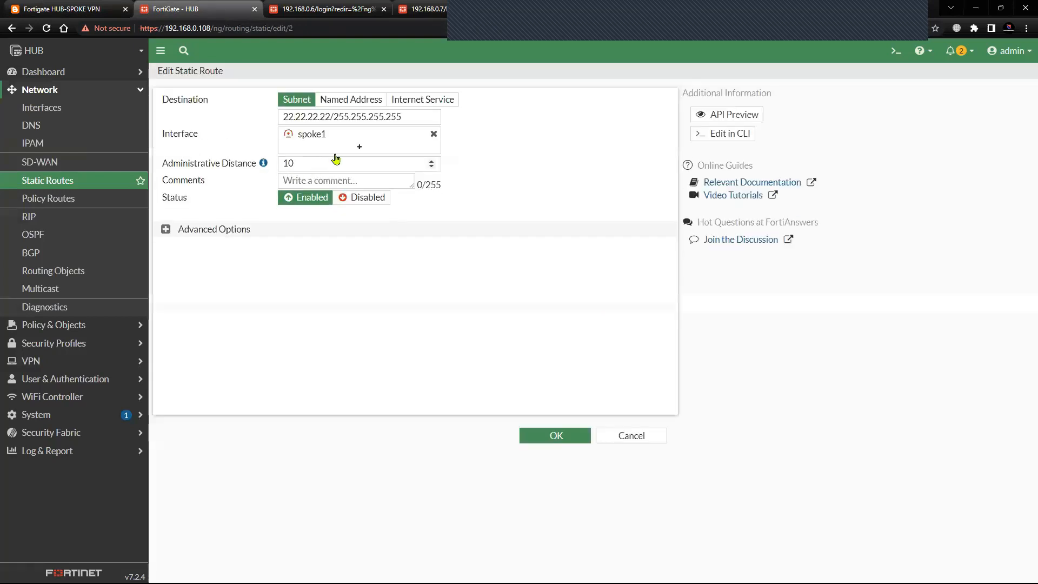
{"action": "left_click", "coordinate": [427, 139]}
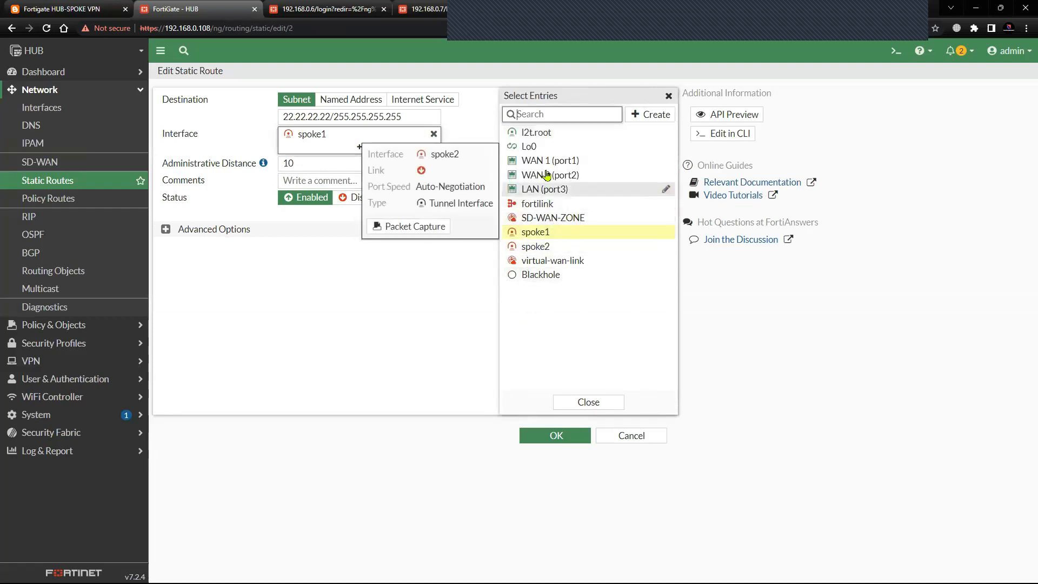
{"action": "left_click", "coordinate": [538, 246]}
{"action": "left_click", "coordinate": [556, 436]}
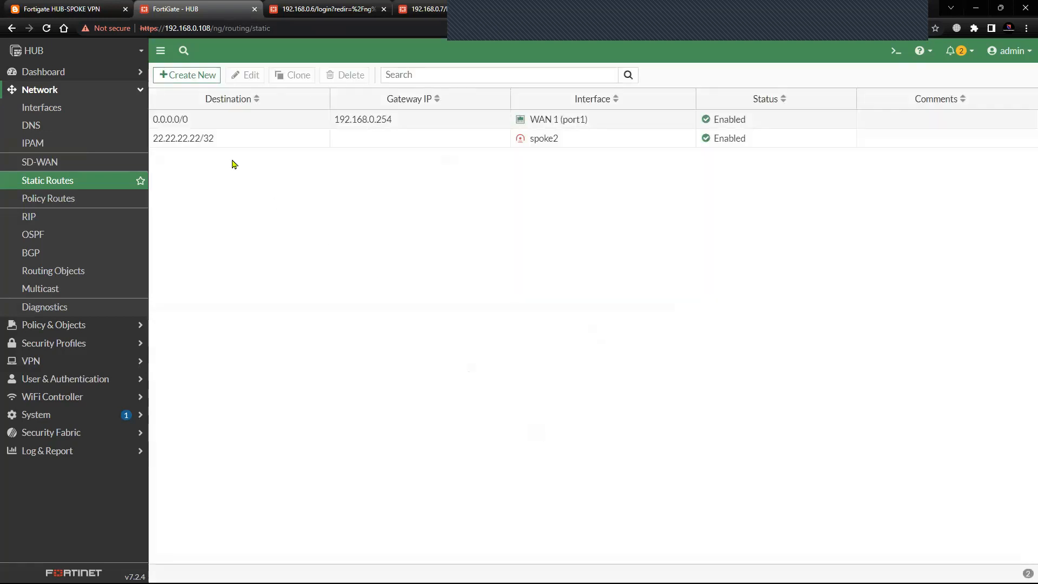
Create and save a HUB static route to subnet 11.11.11.11/32 through the spoke1 interface, and check it against the topology diagram.
{"action": "left_click", "coordinate": [210, 76]}
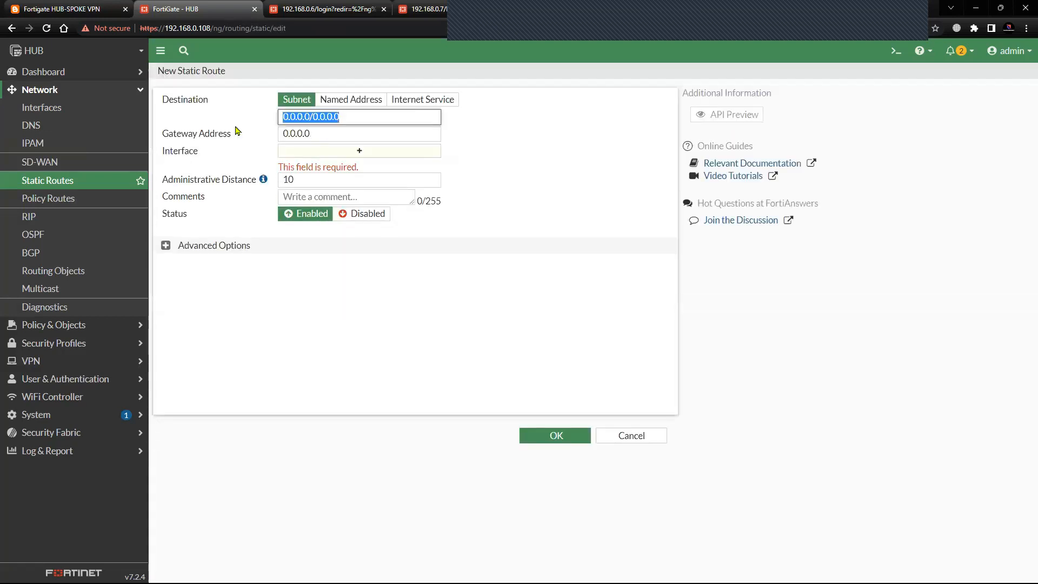
{"action": "type", "text": "11.11.11.11"}
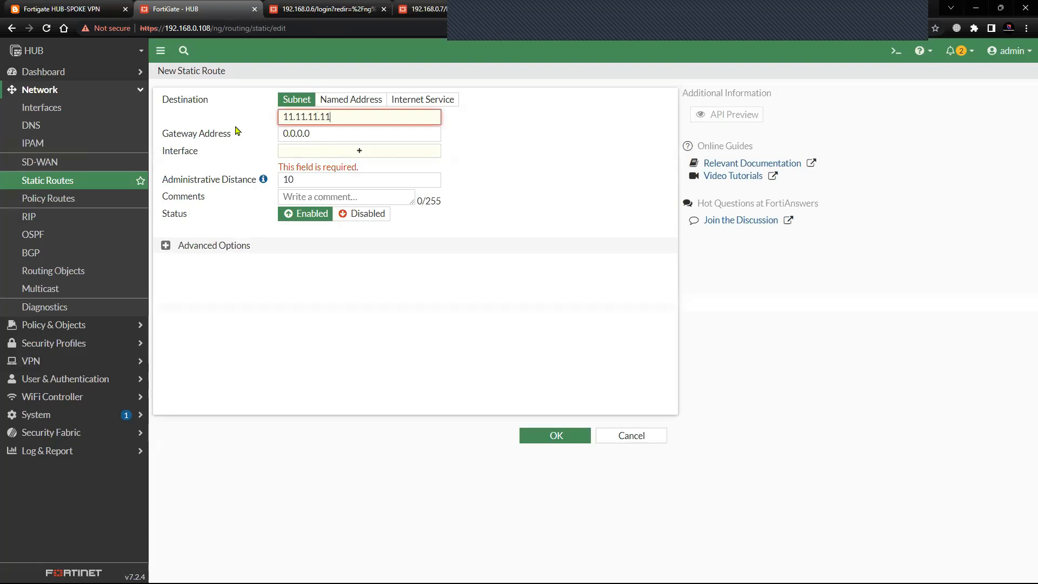
{"action": "type", "text": "/32"}
{"action": "left_click", "coordinate": [289, 150]}
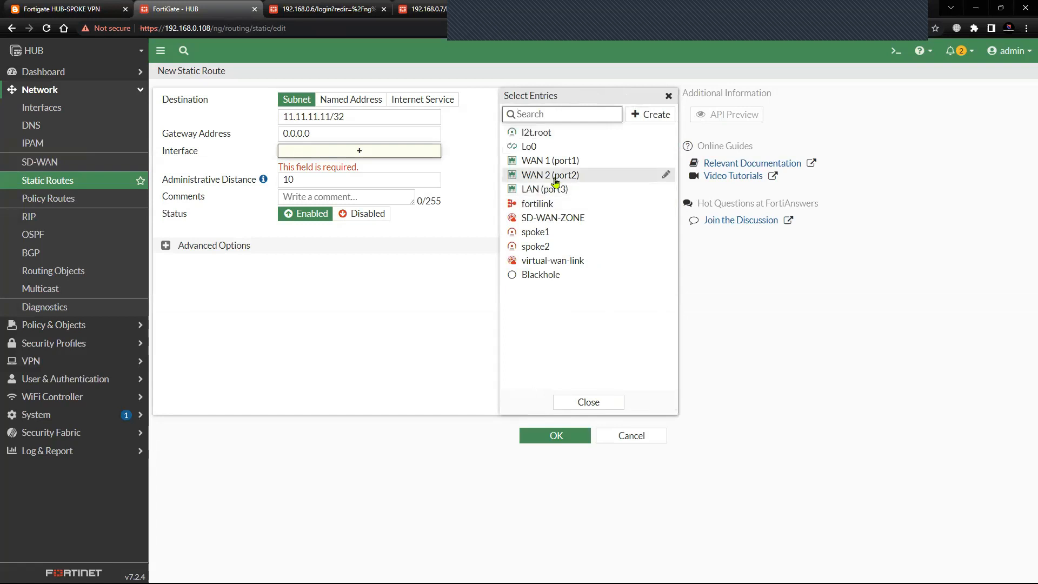
{"action": "left_click", "coordinate": [559, 232]}
{"action": "left_click", "coordinate": [529, 444]}
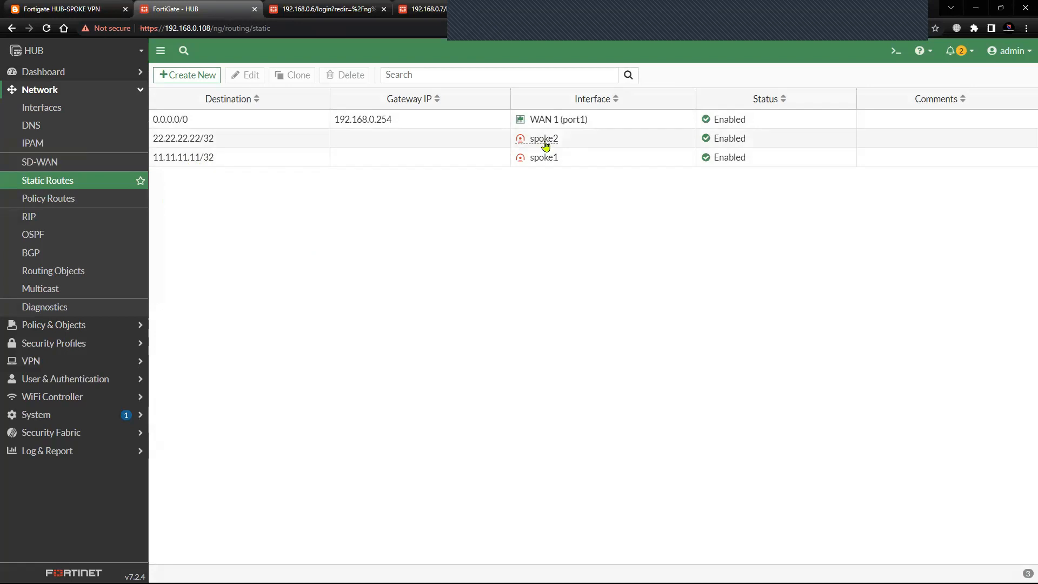
{"action": "left_click", "coordinate": [75, 7]}
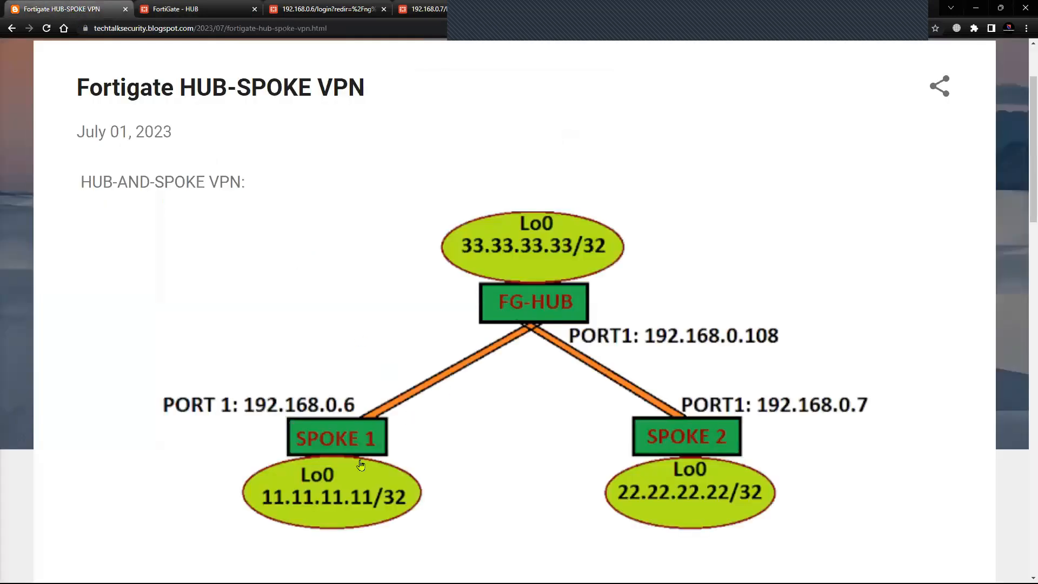
{"action": "left_click", "coordinate": [206, 9]}
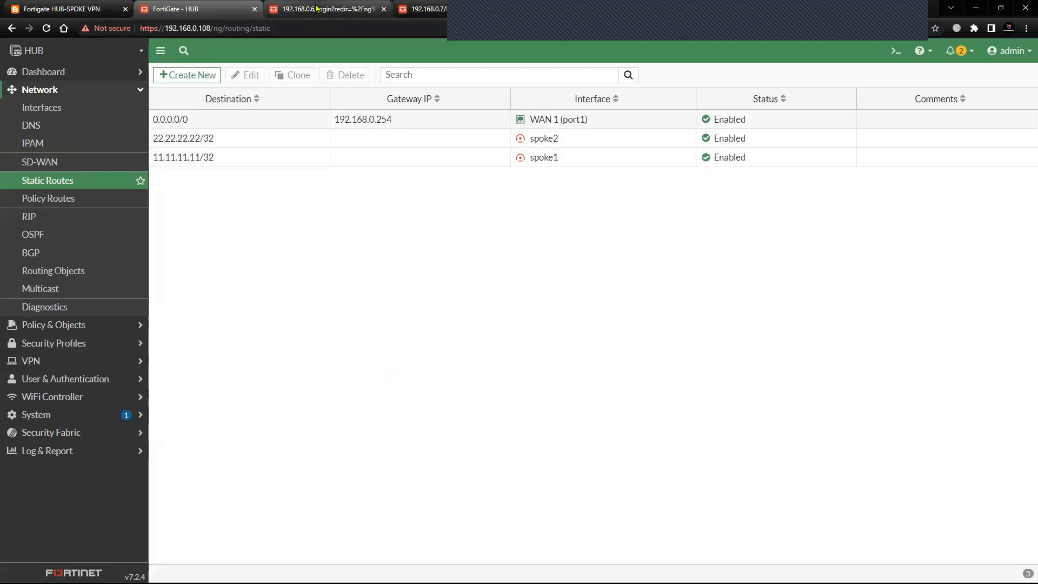
Log in to the Spoke1 FortiGate with the admin username and account password, postponing the file system check and the setup.
{"action": "left_click", "coordinate": [316, 8]}
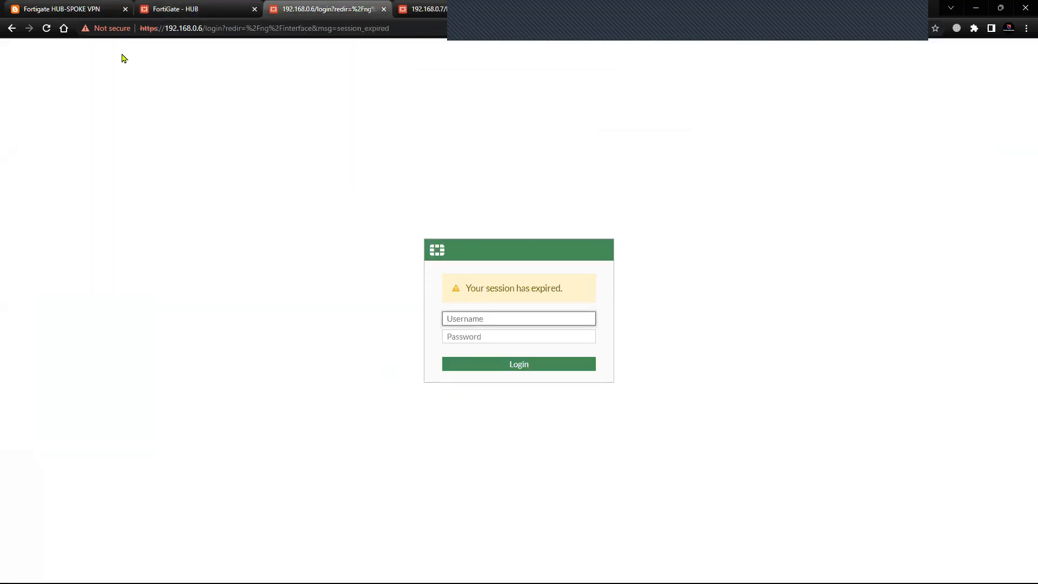
{"action": "left_click", "coordinate": [193, 185]}
{"action": "left_click", "coordinate": [477, 321]}
{"action": "type", "text": "ad"}
{"action": "key", "text": "Tab"}
{"action": "type", "text": "a"}
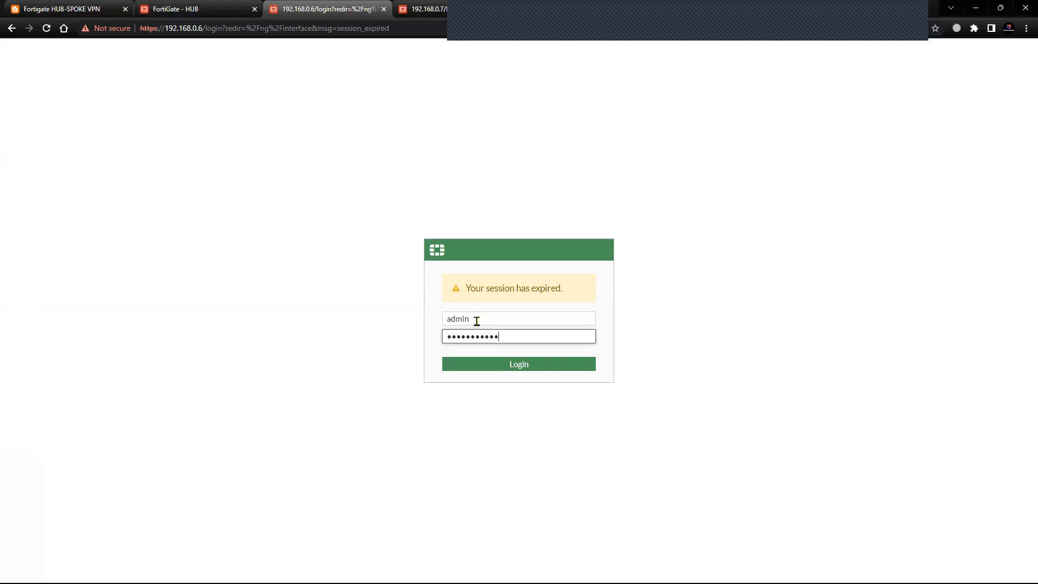
{"action": "left_click", "coordinate": [470, 366]}
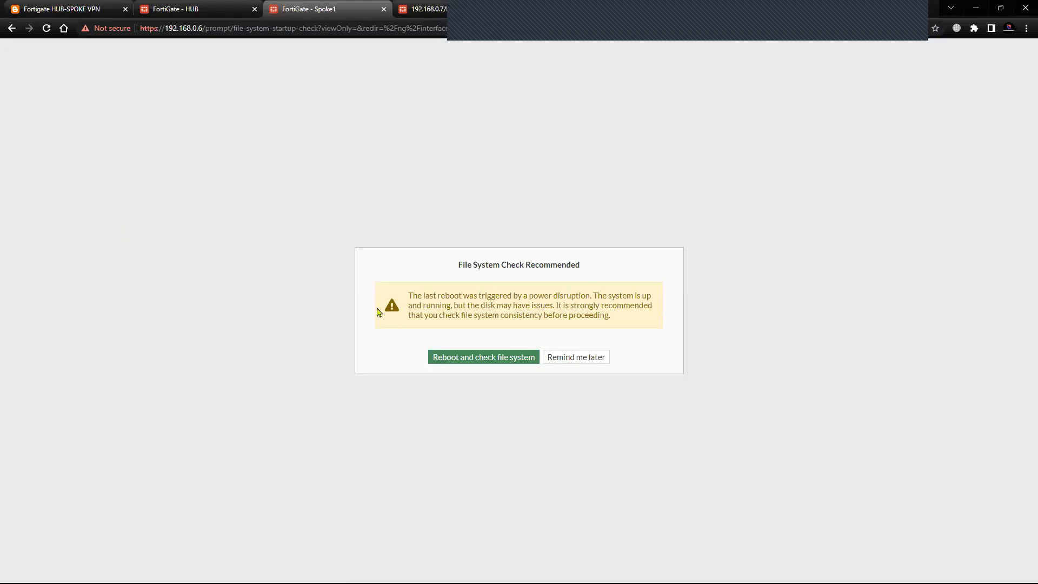
{"action": "left_click", "coordinate": [582, 358]}
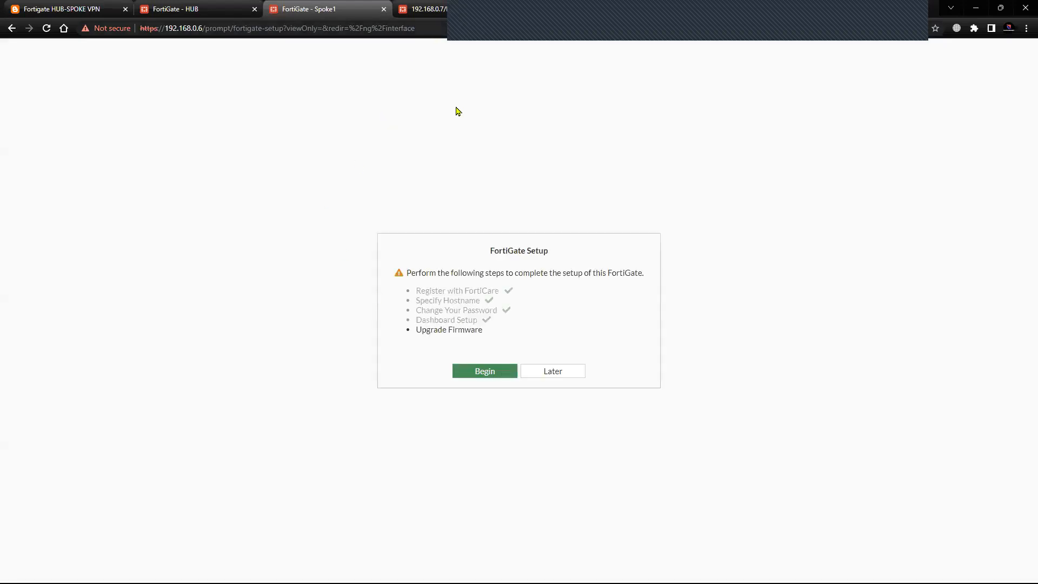
{"action": "left_click", "coordinate": [537, 371]}
Start a new IPsec tunnel on Spoke1 named spoke 1 with the Custom template type.
{"action": "left_click", "coordinate": [202, 10]}
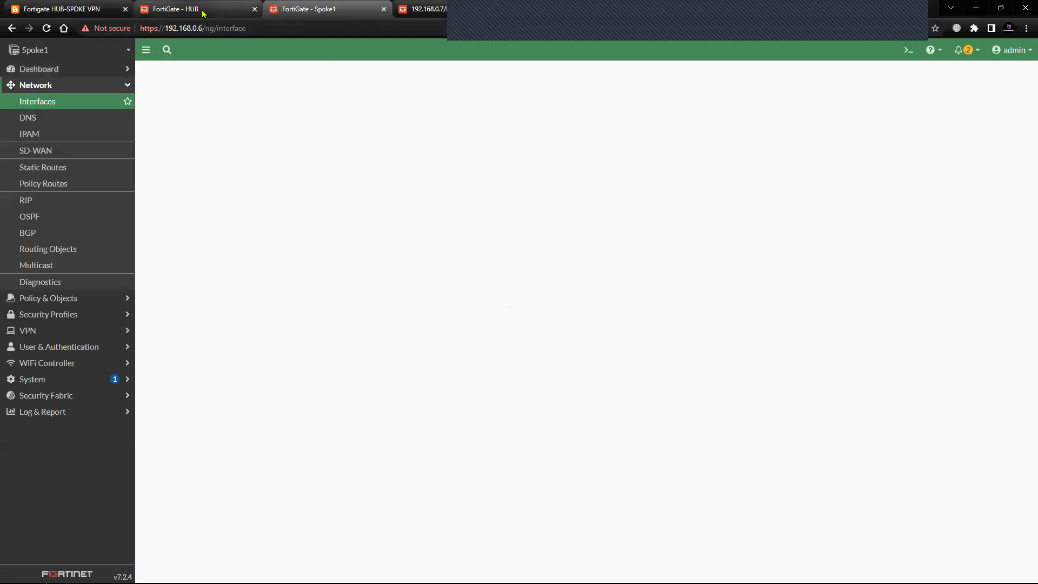
{"action": "left_click", "coordinate": [314, 10]}
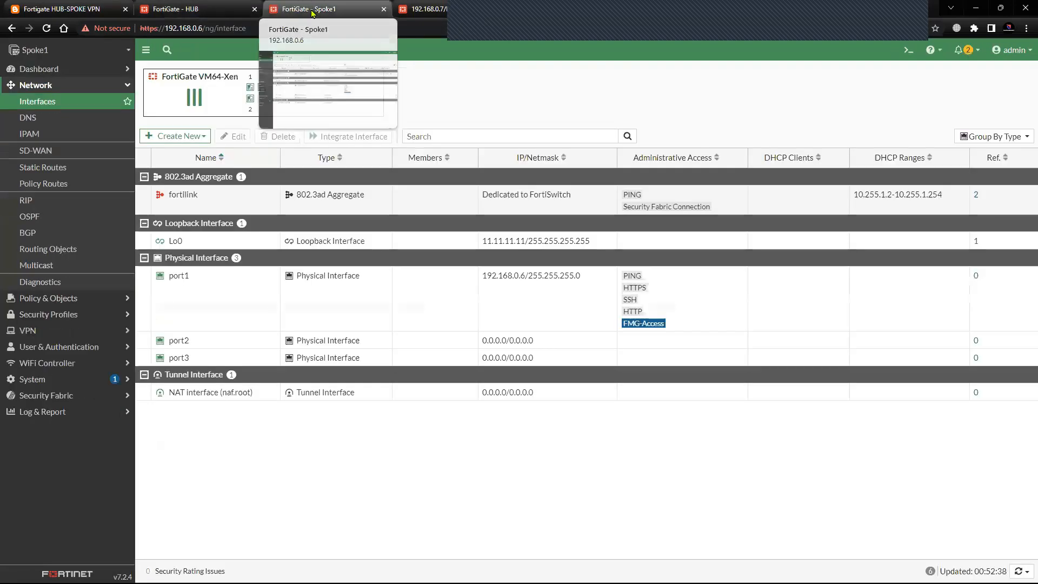
{"action": "left_click", "coordinate": [76, 85]}
{"action": "left_click", "coordinate": [69, 134]}
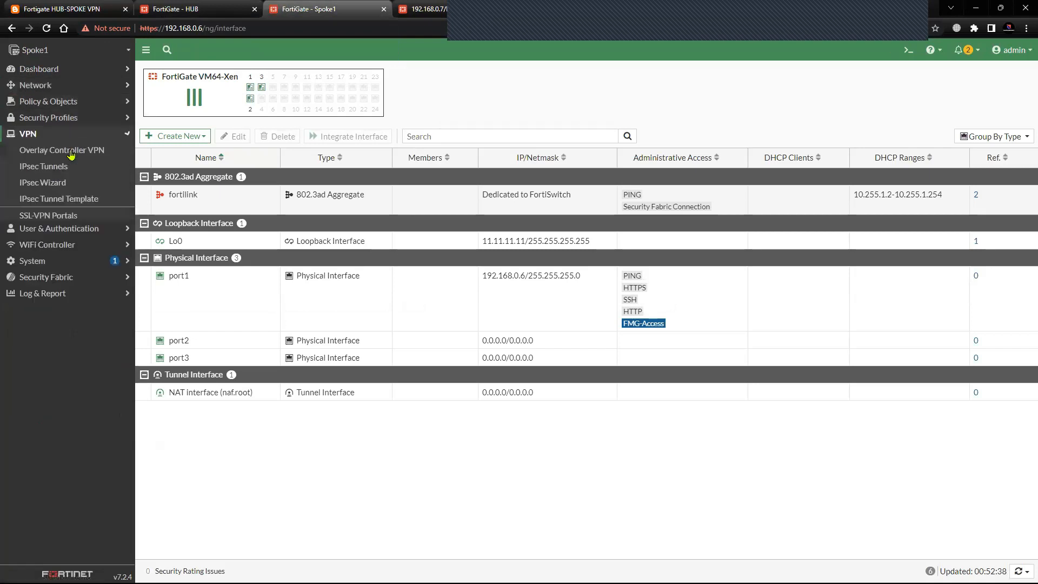
{"action": "left_click", "coordinate": [58, 170]}
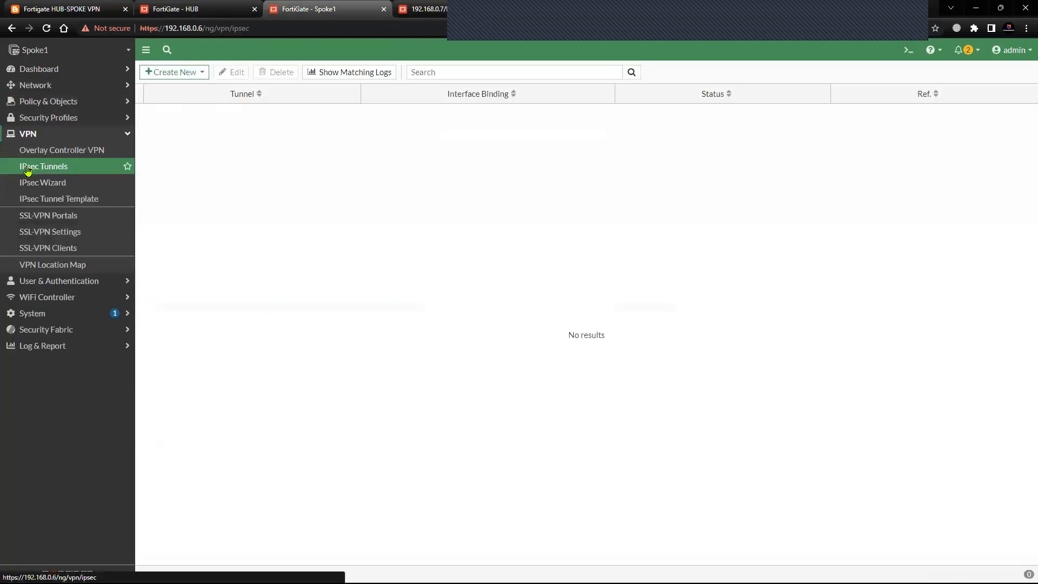
{"action": "left_click", "coordinate": [172, 71]}
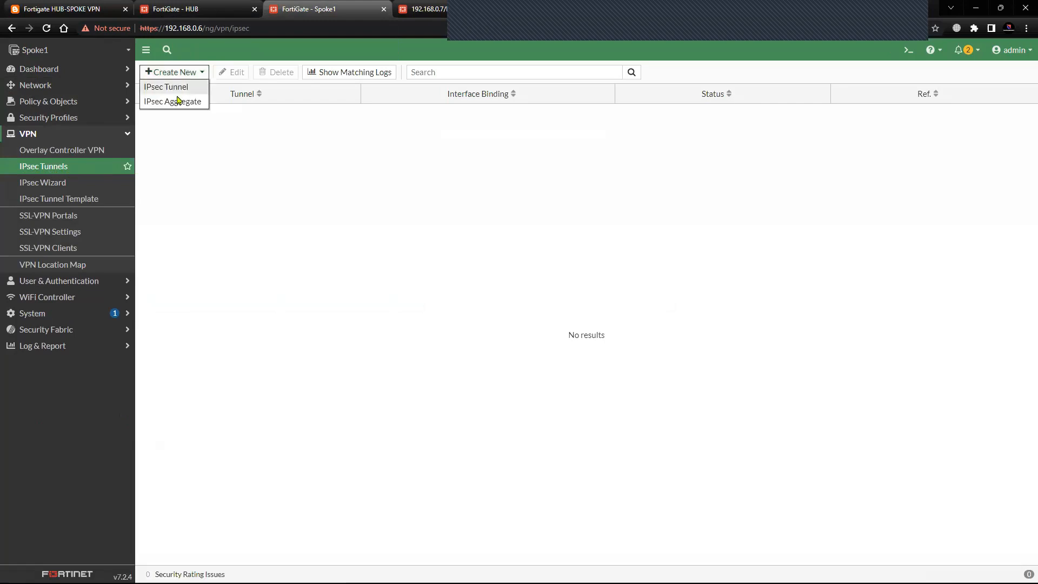
{"action": "left_click", "coordinate": [177, 87]}
{"action": "left_click", "coordinate": [248, 107]}
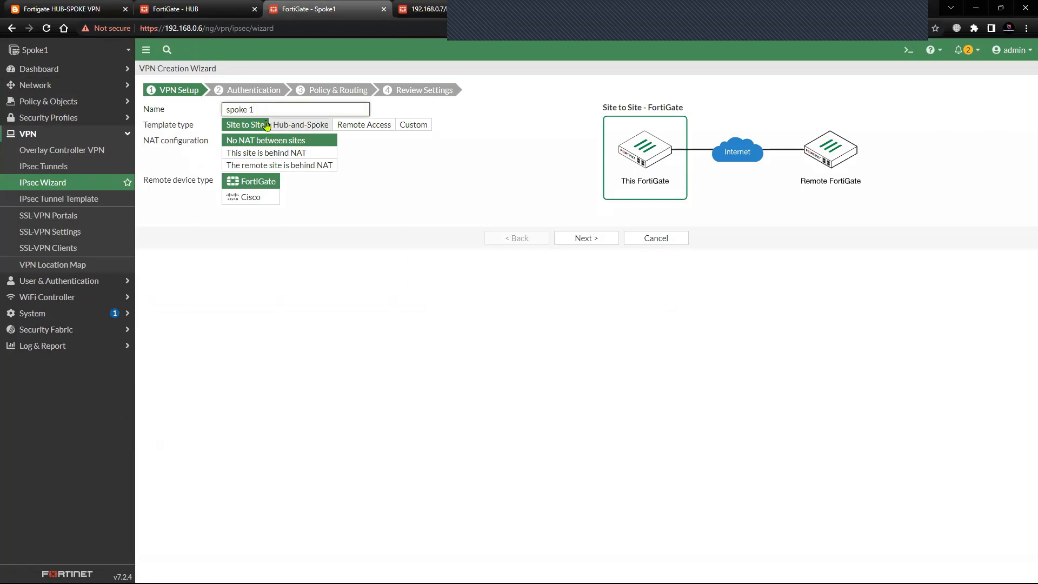
{"action": "left_click", "coordinate": [404, 125]}
{"action": "left_click", "coordinate": [579, 166]}
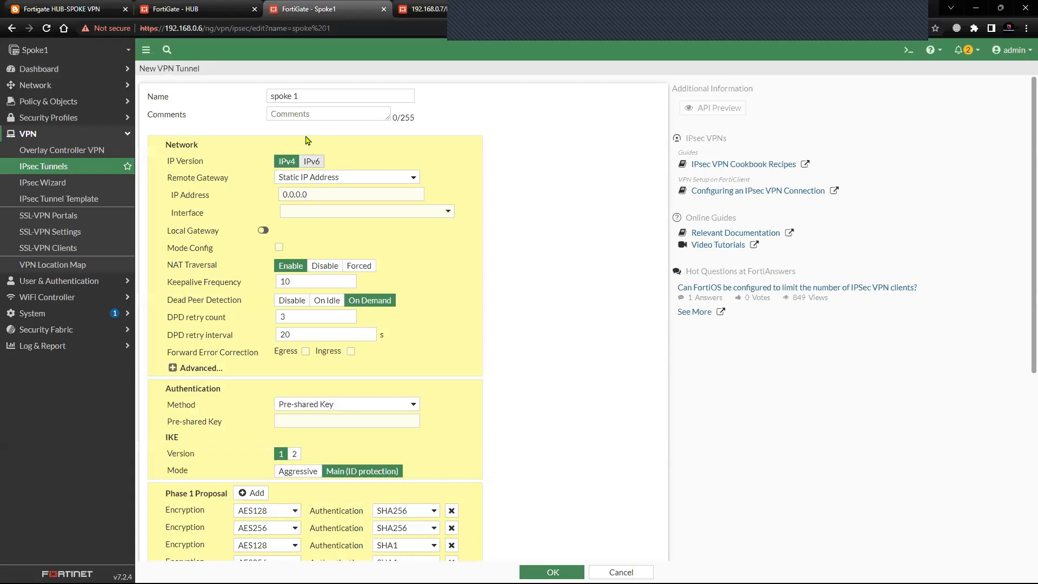
Set the tunnel's remote gateway IP address to 192.168.0.108 and its interface to port1, checking against the topology diagram.
{"action": "left_click_drag", "start_coordinate": [314, 195], "coordinate": [235, 199]}
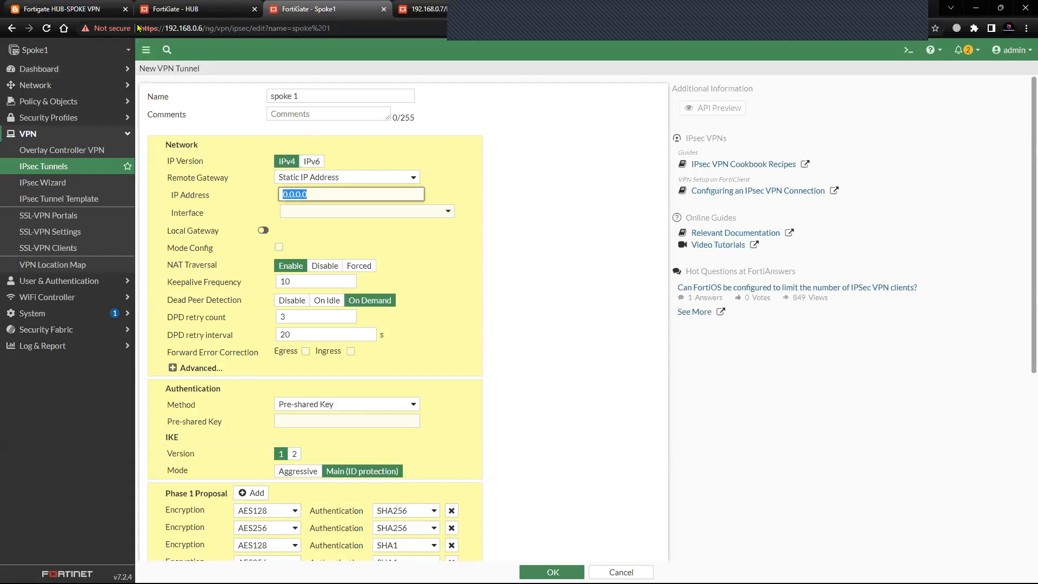
{"action": "left_click", "coordinate": [57, 8]}
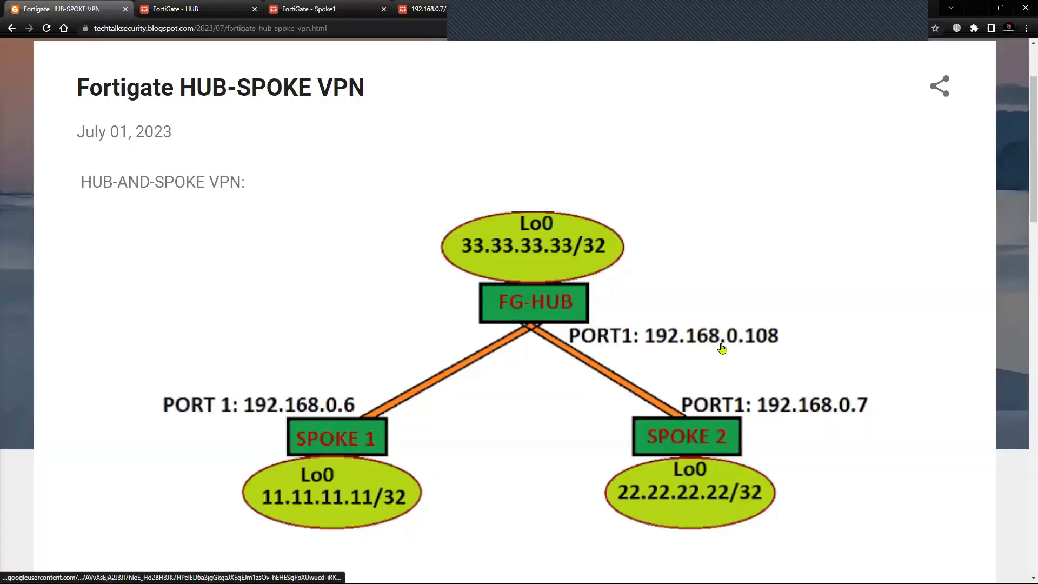
{"action": "left_click", "coordinate": [183, 9]}
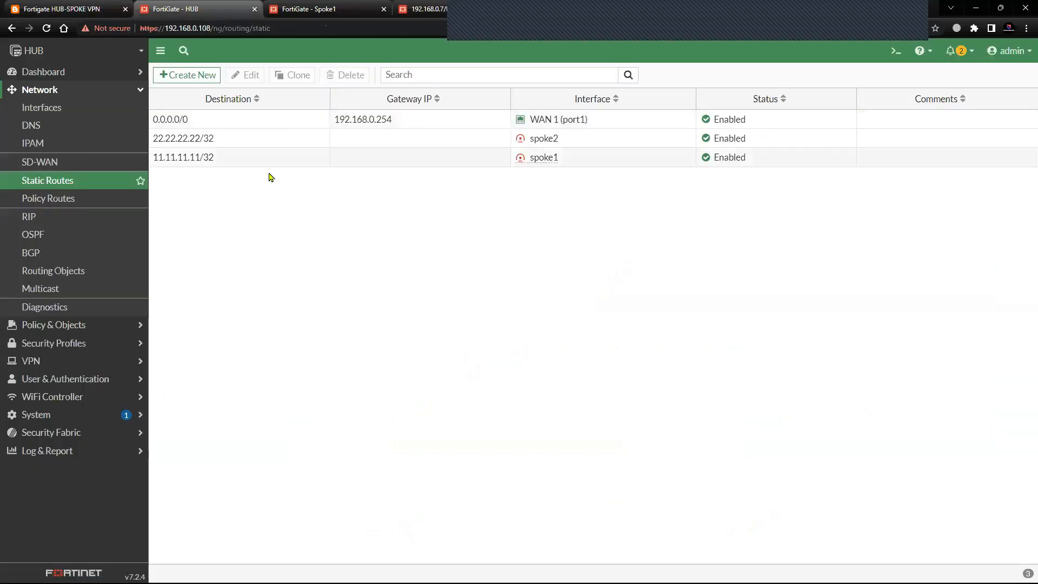
{"action": "left_click", "coordinate": [308, 9]}
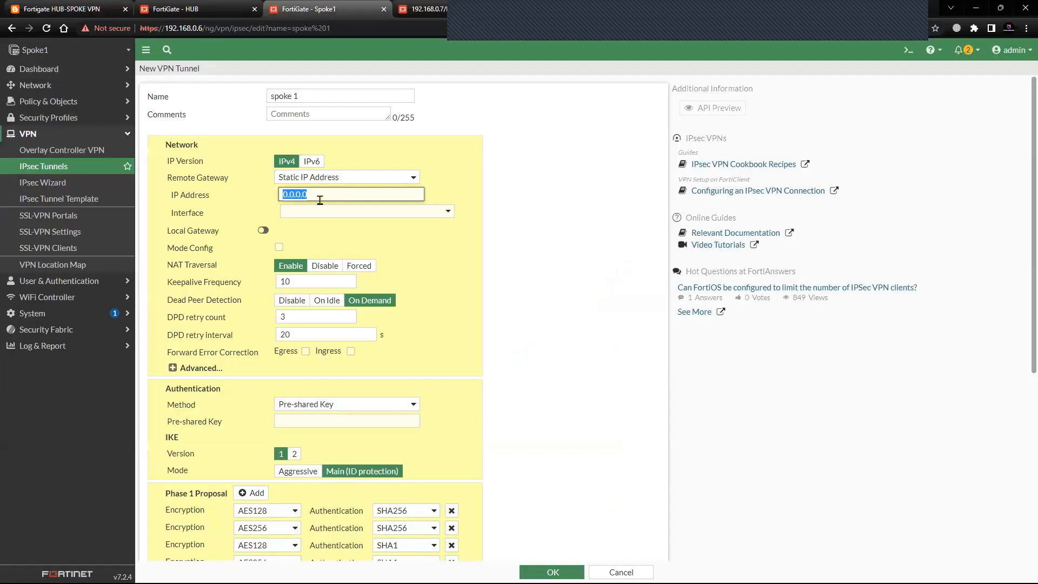
{"action": "type", "text": "192.168.0.108"}
{"action": "left_click", "coordinate": [308, 213]}
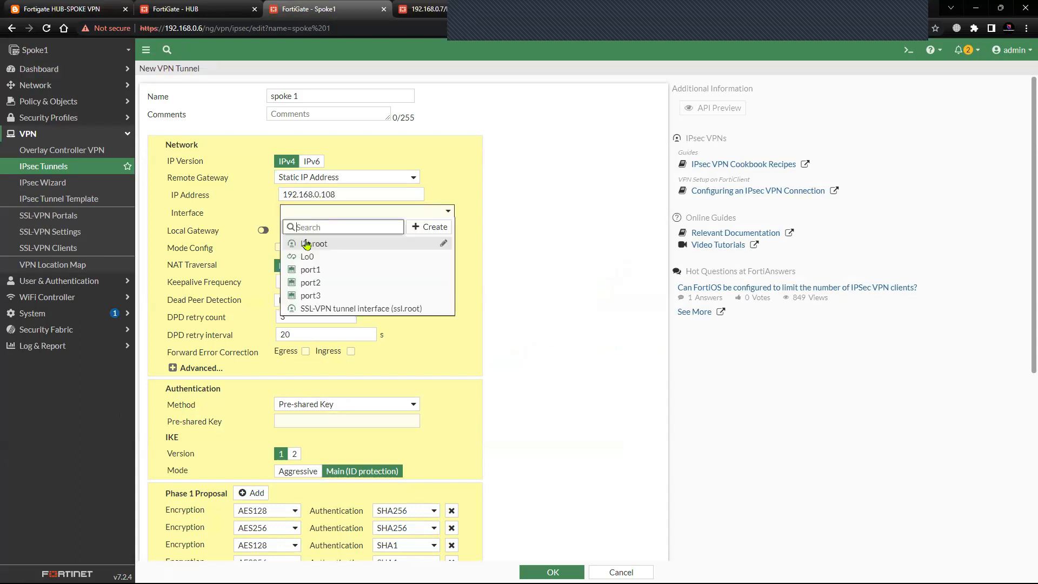
{"action": "left_click", "coordinate": [315, 269]}
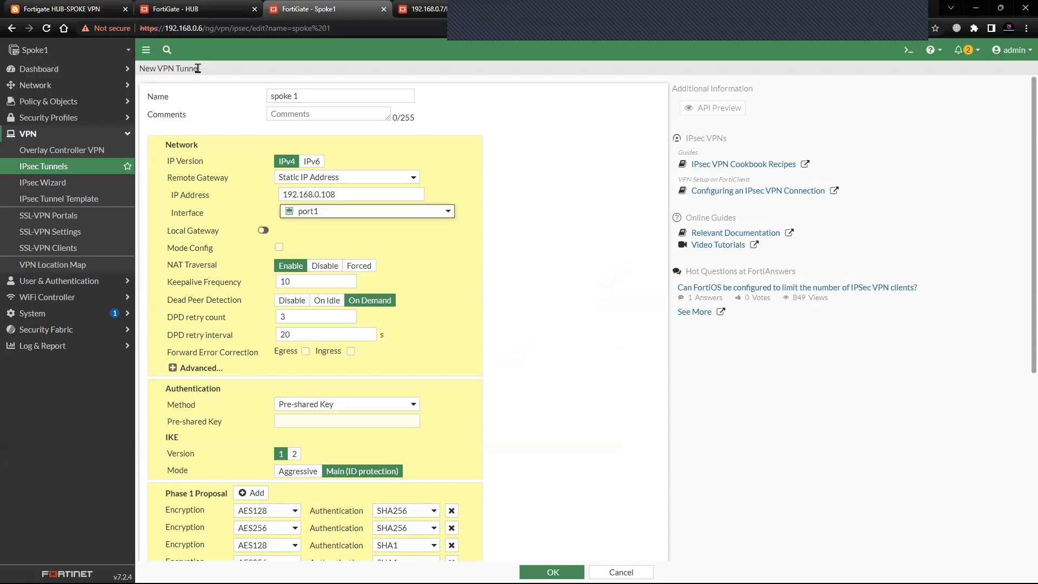
{"action": "left_click", "coordinate": [62, 9]}
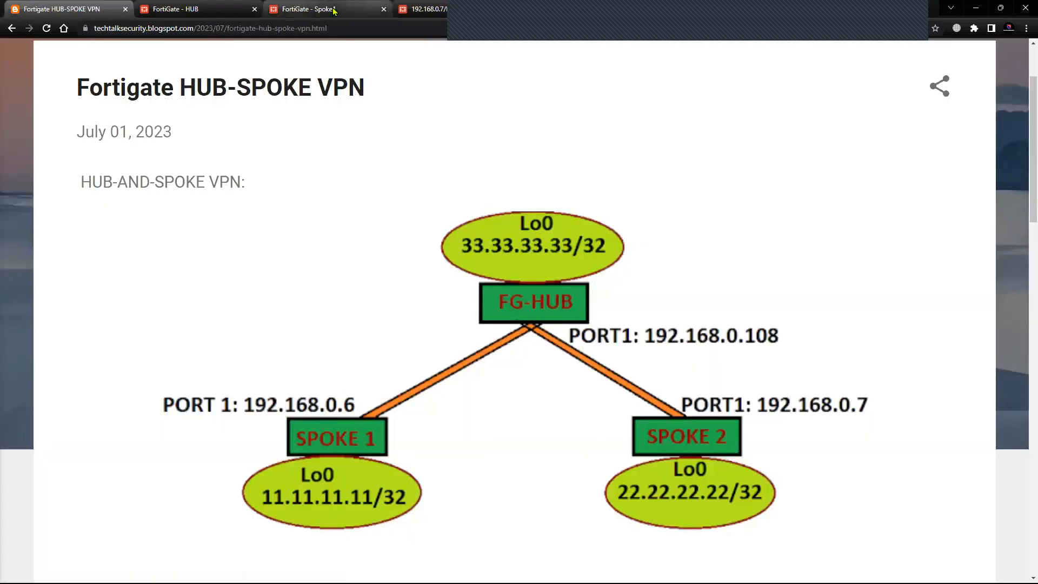
{"action": "left_click", "coordinate": [295, 8]}
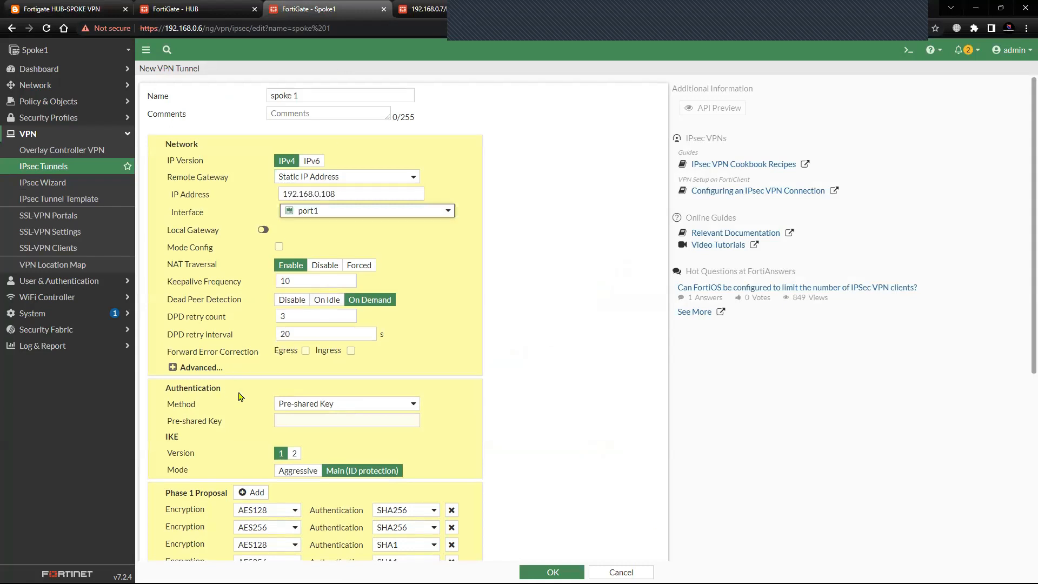
Enter the pre-shared key for the spoke 1 tunnel and reveal it to verify the entry.
{"action": "scroll", "coordinate": [254, 389], "scroll_direction": "down", "scroll_amount": 1}
{"action": "scroll", "coordinate": [245, 374], "scroll_direction": "down", "scroll_amount": 1}
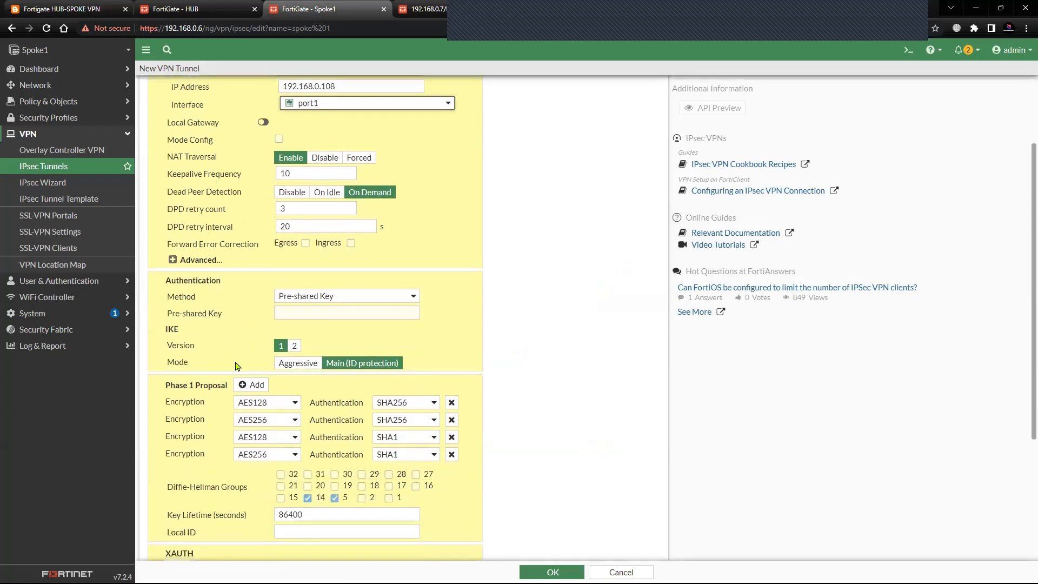
{"action": "scroll", "coordinate": [246, 351], "scroll_direction": "down", "scroll_amount": 1}
{"action": "left_click", "coordinate": [292, 262]}
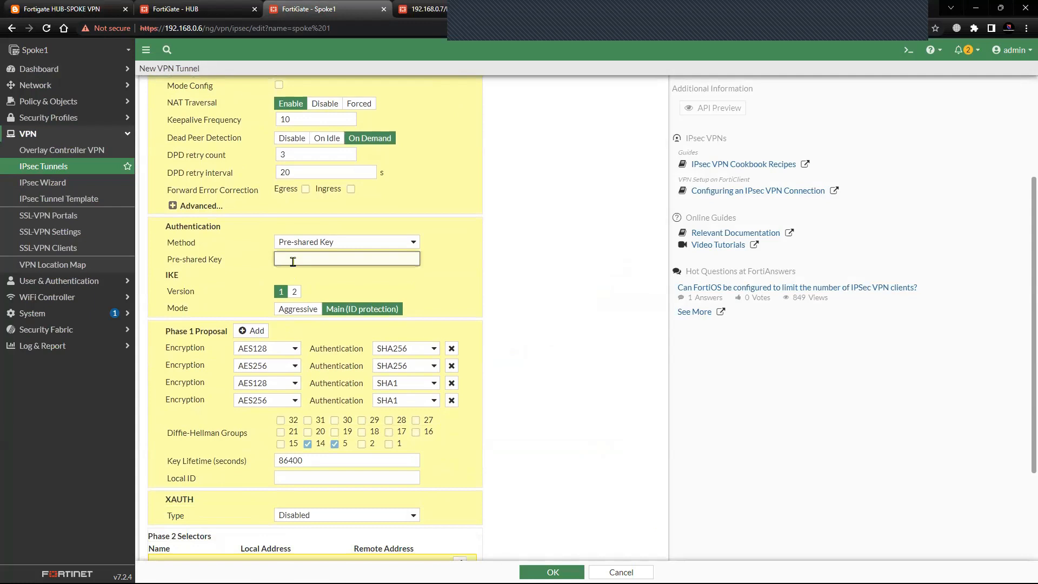
{"action": "type", "text": "••••••"}
{"action": "type", "text": "rd"}
{"action": "left_click", "coordinate": [431, 259]}
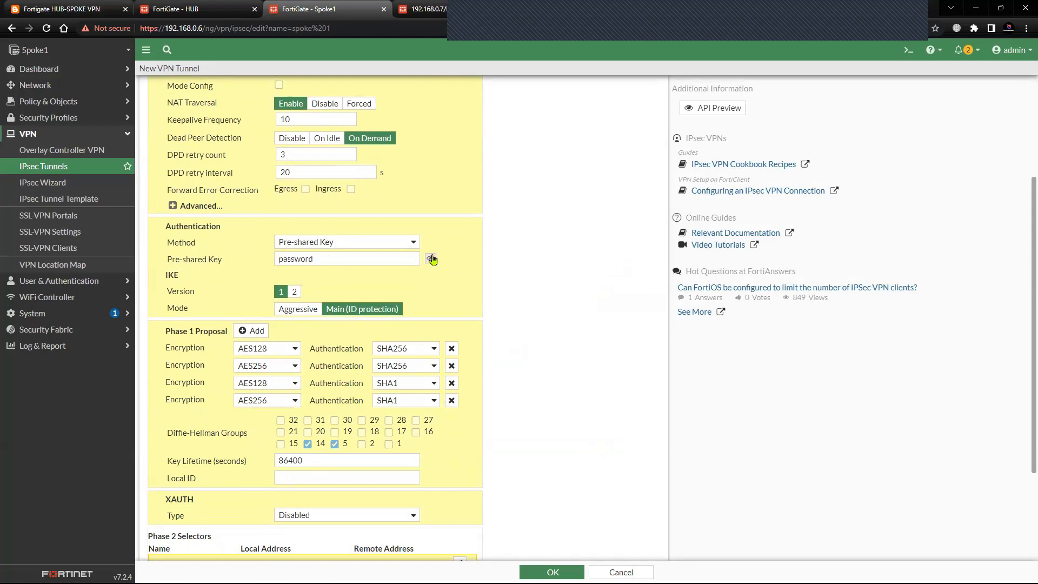
Check the HUB's IPsec tunnel list, and reduce Spoke1's Phase 1 proposal to a single DES/SHA1 entry with Diffie-Hellman group 2 added.
{"action": "left_click", "coordinate": [214, 10]}
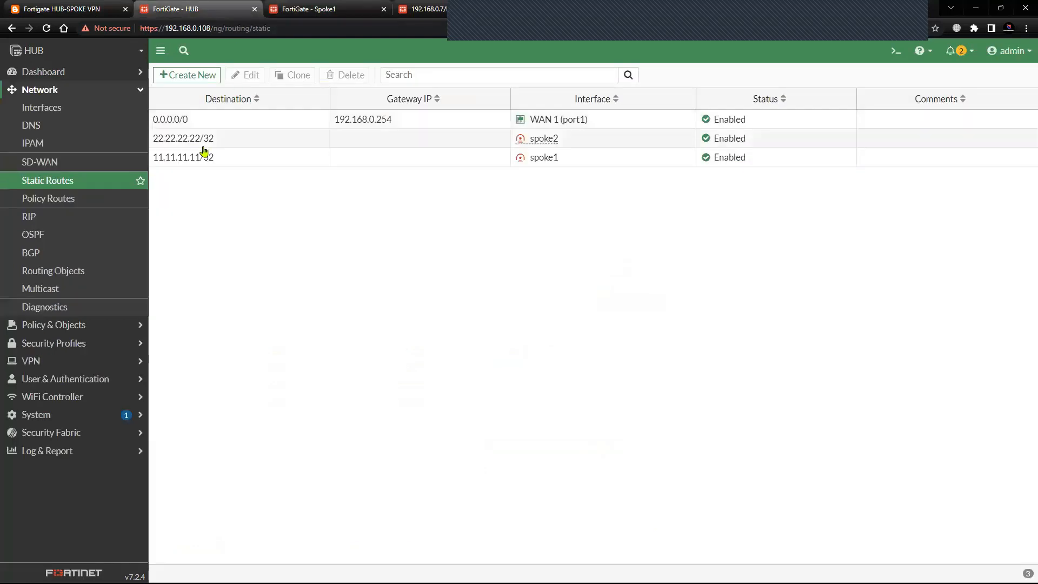
{"action": "left_click", "coordinate": [33, 361]}
{"action": "left_click", "coordinate": [43, 266]}
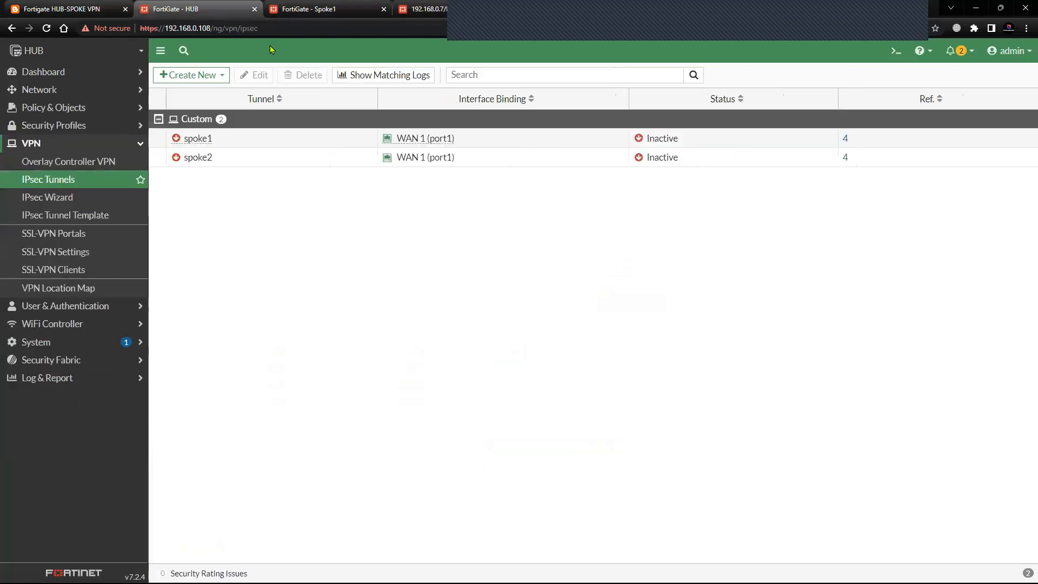
{"action": "left_click", "coordinate": [324, 10]}
{"action": "left_click", "coordinate": [451, 365]}
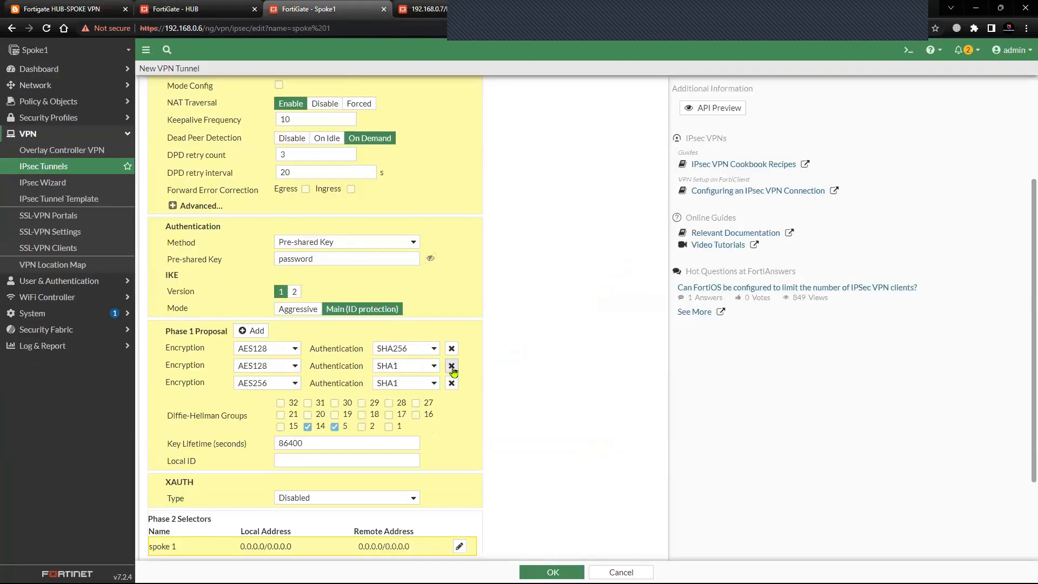
{"action": "left_click", "coordinate": [451, 366]}
{"action": "left_click", "coordinate": [452, 366]}
{"action": "left_click", "coordinate": [292, 353]}
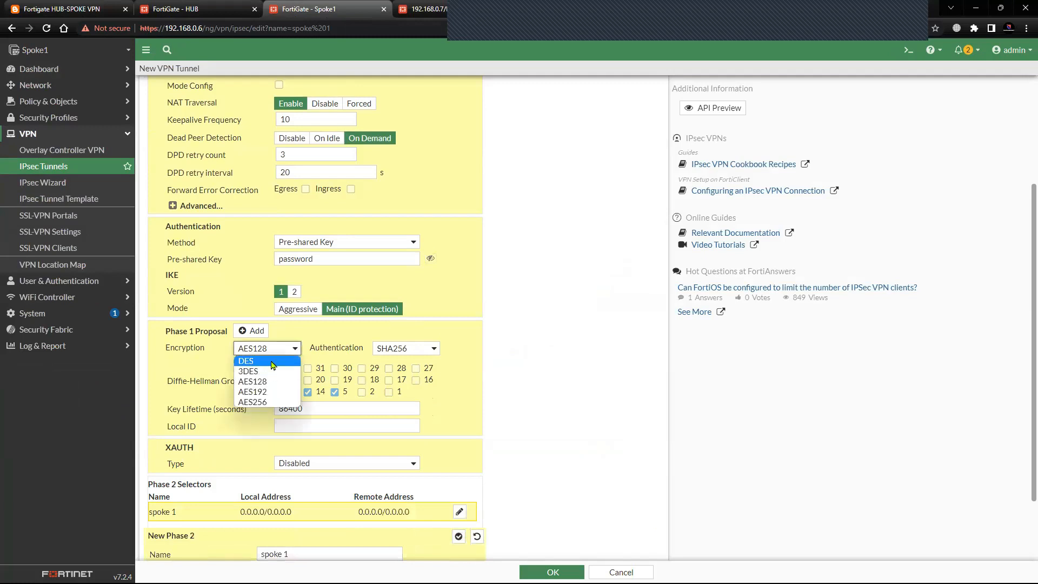
{"action": "left_click", "coordinate": [273, 361]}
{"action": "left_click", "coordinate": [405, 347]}
{"action": "left_click", "coordinate": [397, 366]}
{"action": "left_click", "coordinate": [361, 391]}
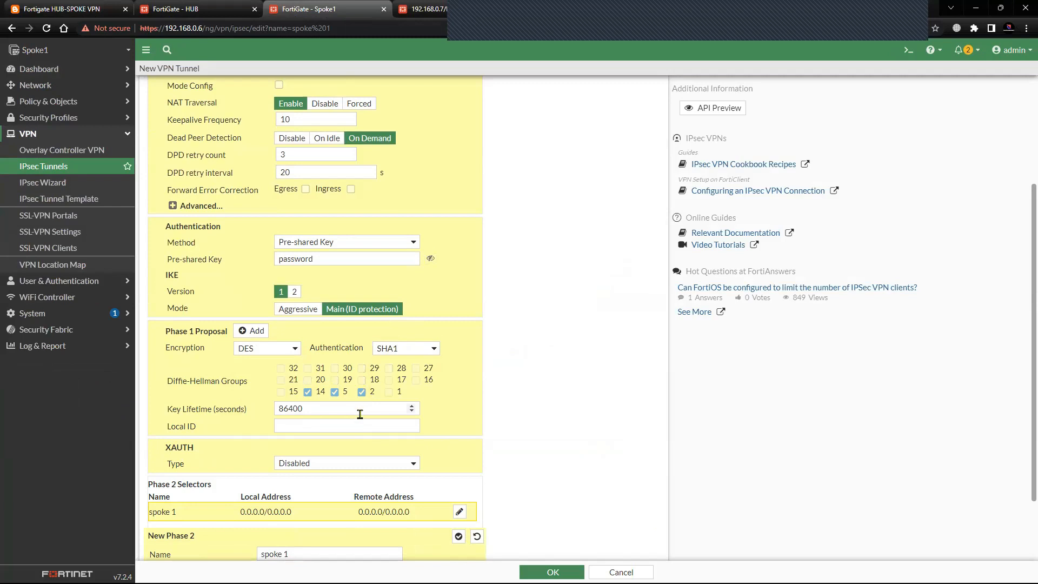
Set the Phase 2 selector's local IP address to 11.11.11.11 and remote IP address to 33.33.33.33, checking against the topology diagram.
{"action": "scroll", "coordinate": [259, 398], "scroll_direction": "down", "scroll_amount": 2}
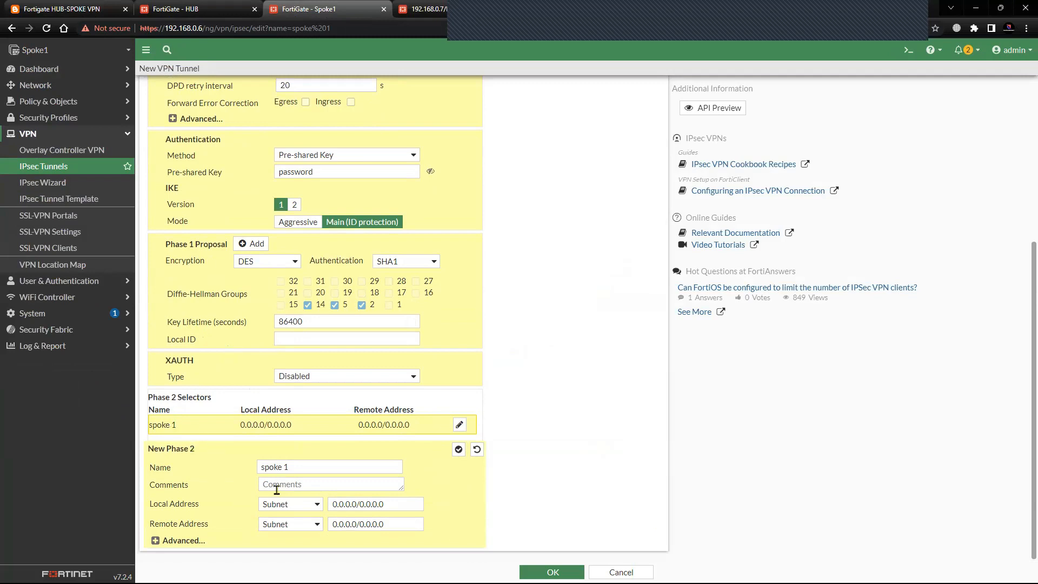
{"action": "left_click", "coordinate": [105, 10]}
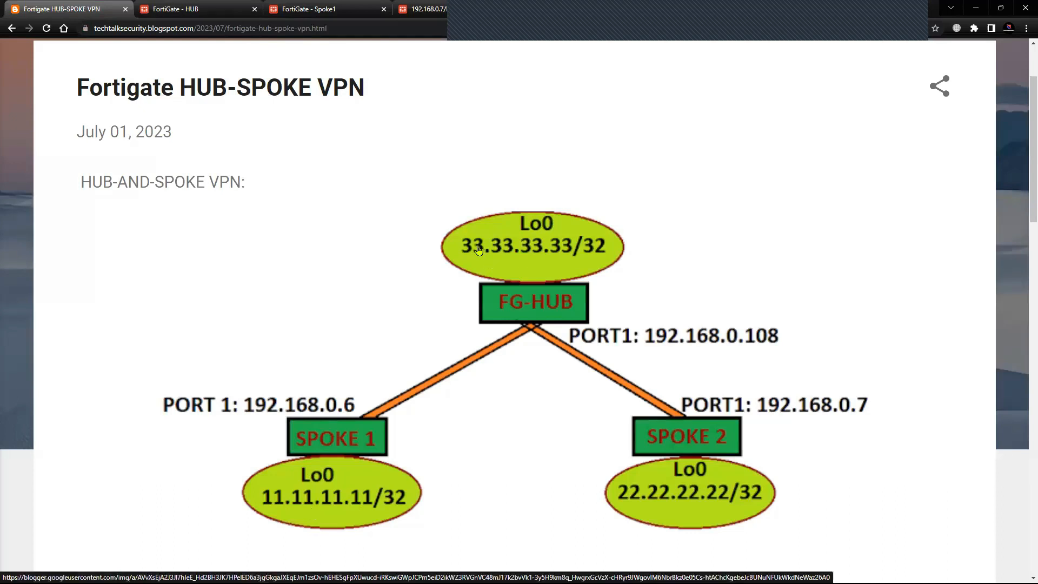
{"action": "left_click", "coordinate": [312, 10]}
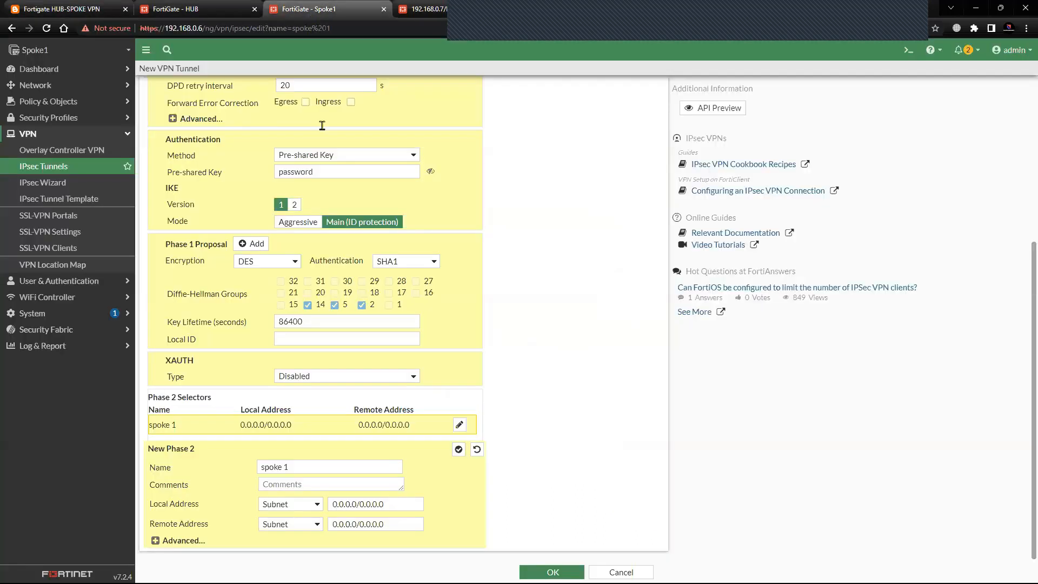
{"action": "left_click", "coordinate": [290, 504]}
{"action": "left_click", "coordinate": [301, 439]}
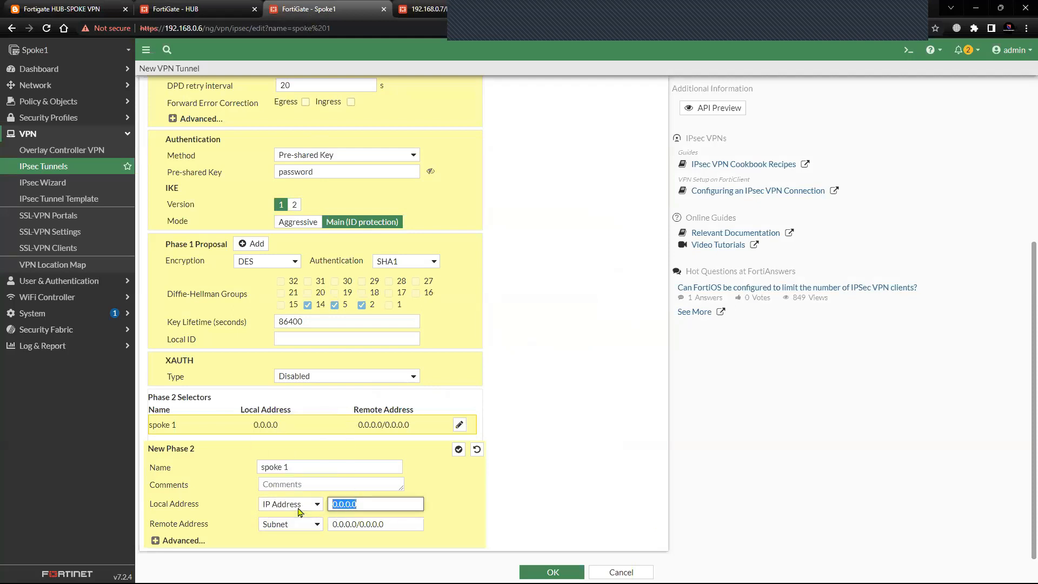
{"action": "type", "text": "11.11.11.11"}
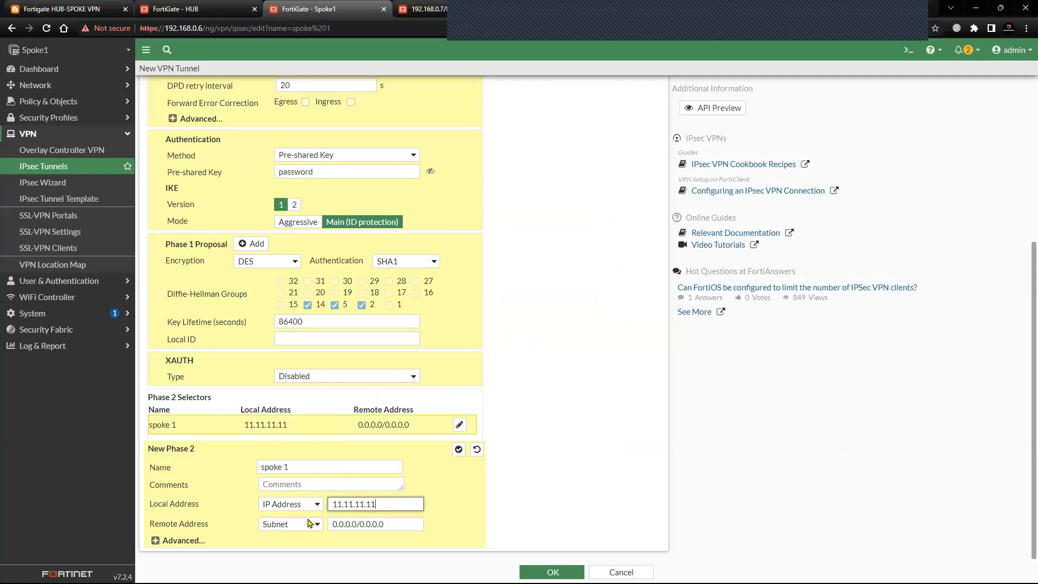
{"action": "left_click", "coordinate": [305, 523]}
{"action": "key", "text": "Return"}
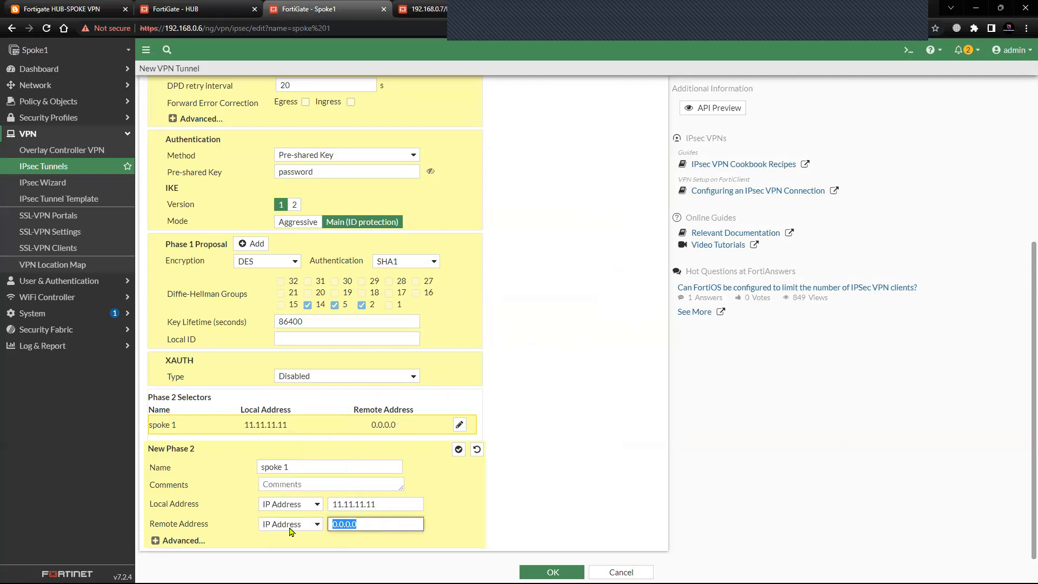
{"action": "type", "text": "33.33.33.33"}
Reduce the Phase 2 proposal to a single DES/SHA1 entry and save the spoke 1 tunnel.
{"action": "left_click", "coordinate": [155, 540]}
{"action": "scroll", "coordinate": [446, 394], "scroll_direction": "down", "scroll_amount": 4}
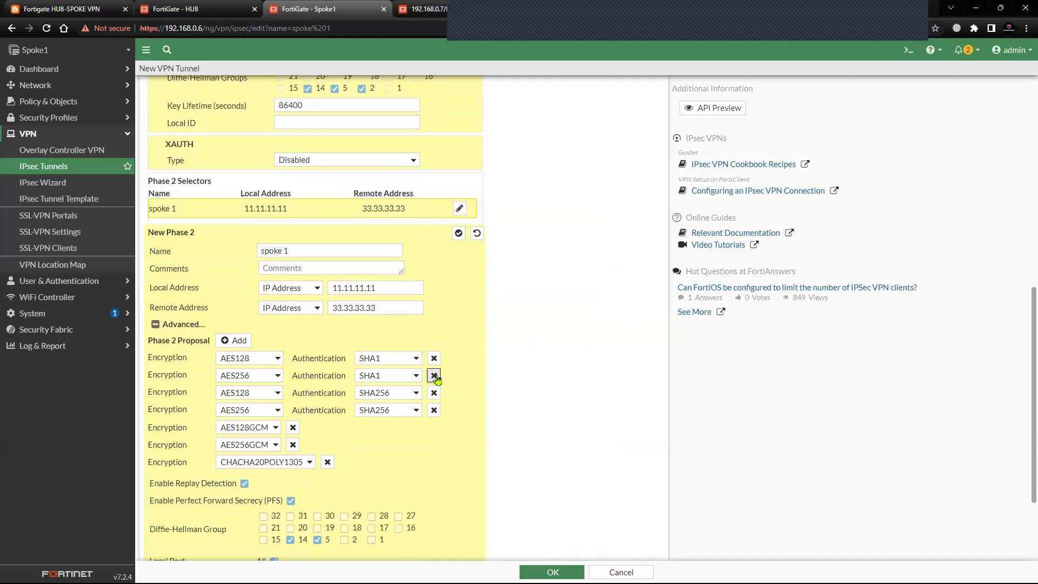
{"action": "left_click", "coordinate": [434, 375]}
{"action": "left_click", "coordinate": [433, 375]}
{"action": "left_click", "coordinate": [433, 375]}
{"action": "left_click", "coordinate": [273, 361]}
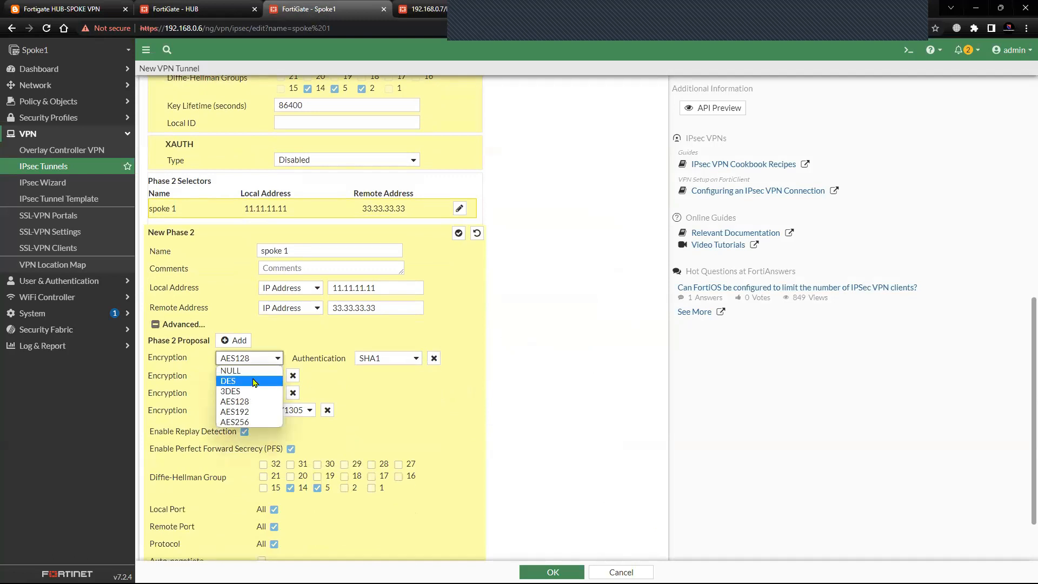
{"action": "left_click", "coordinate": [254, 381]}
{"action": "left_click", "coordinate": [388, 358]}
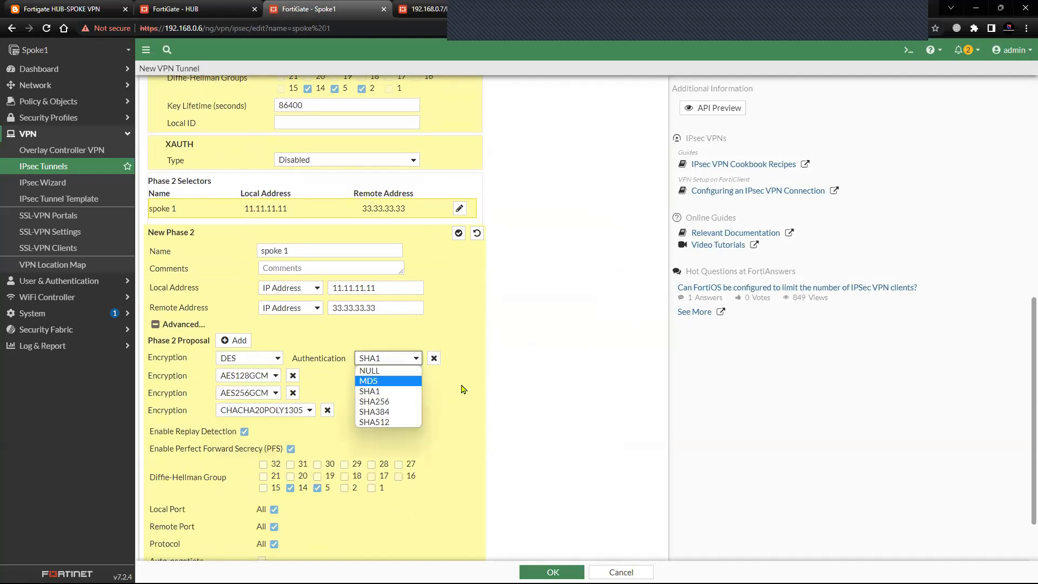
{"action": "left_click", "coordinate": [293, 375]}
{"action": "left_click", "coordinate": [292, 375]}
{"action": "left_click", "coordinate": [292, 375]}
{"action": "left_click", "coordinate": [327, 375]}
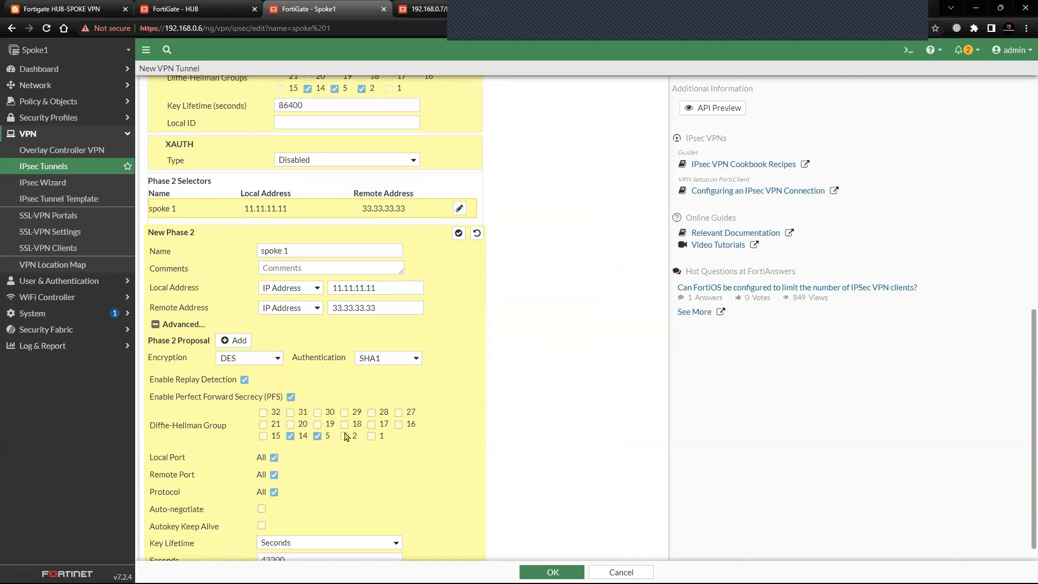
{"action": "scroll", "coordinate": [291, 527], "scroll_direction": "down", "scroll_amount": 1}
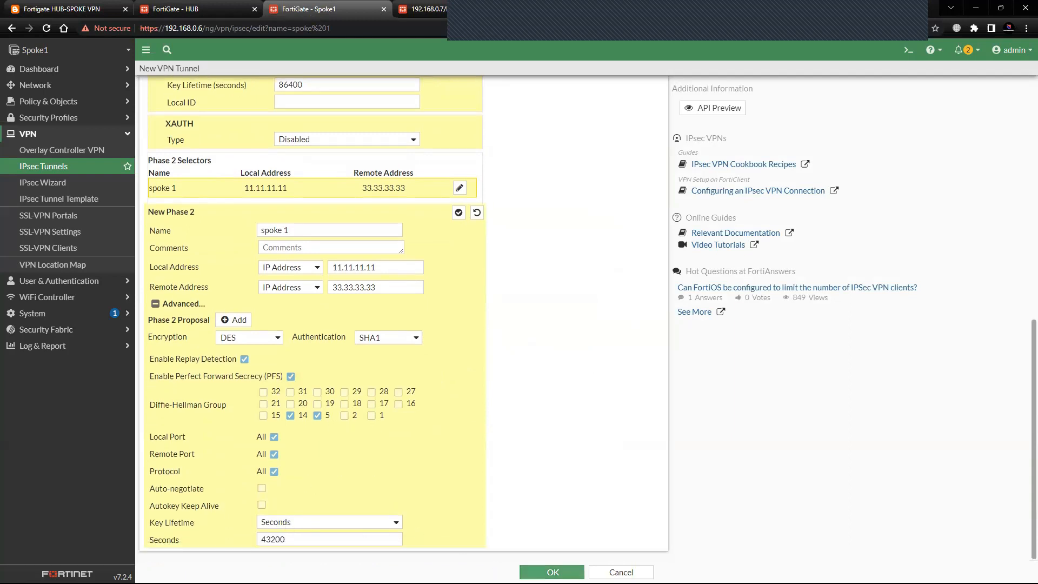
{"action": "left_click", "coordinate": [552, 572]}
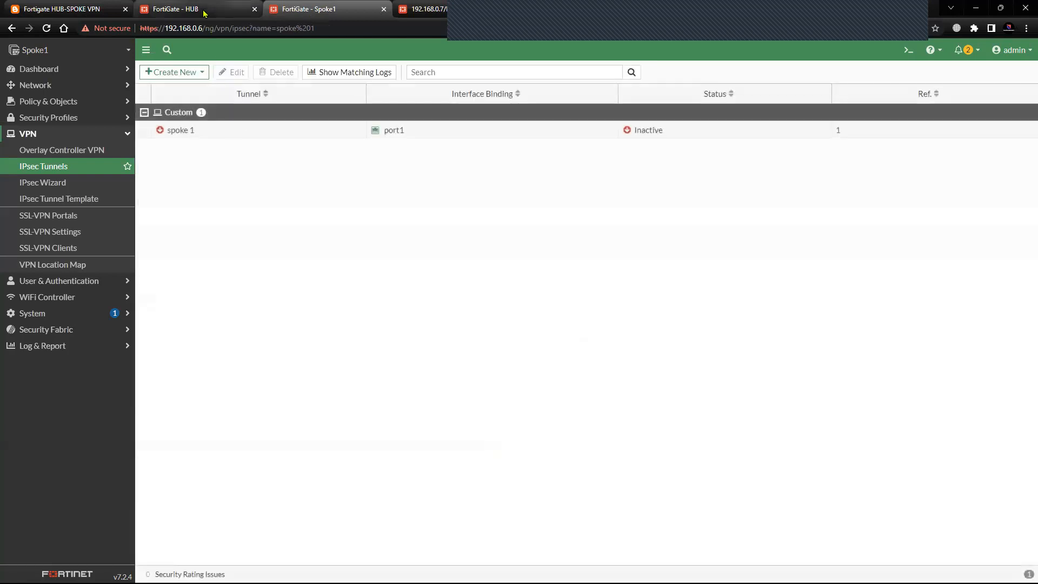
Compare the HUB's spoke1 tunnel settings with Spoke1's spoke 1 tunnel, including its remote gateway and interface.
{"action": "left_click", "coordinate": [200, 9]}
{"action": "left_click", "coordinate": [248, 144]}
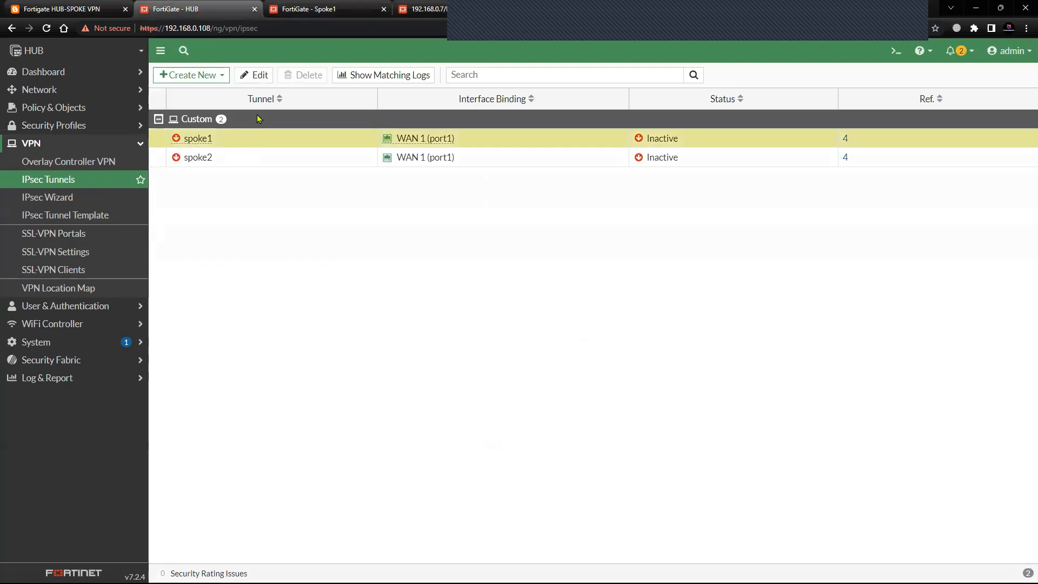
{"action": "left_click", "coordinate": [255, 74]}
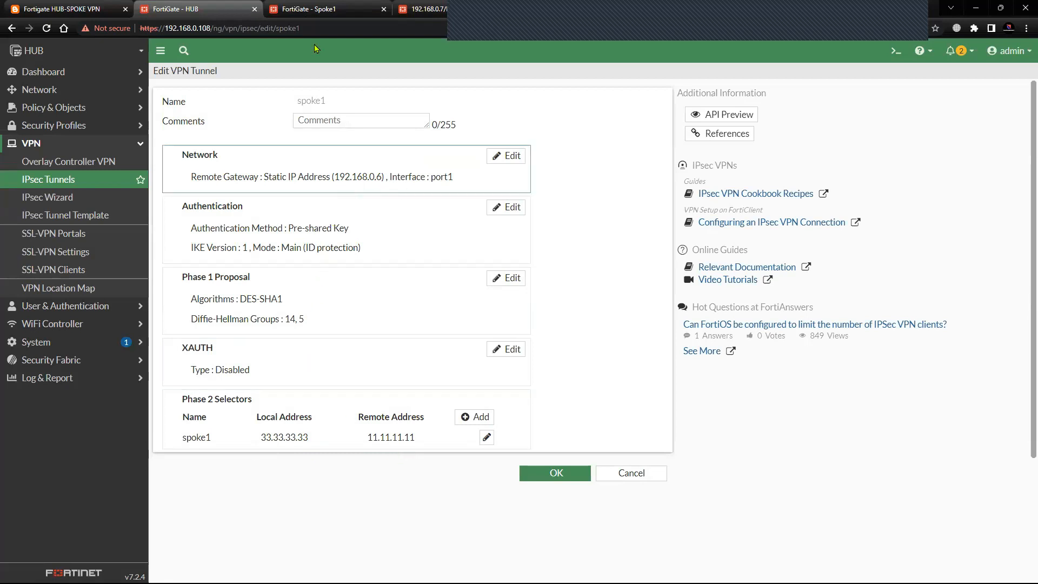
{"action": "left_click", "coordinate": [325, 8]}
{"action": "left_click", "coordinate": [207, 135]}
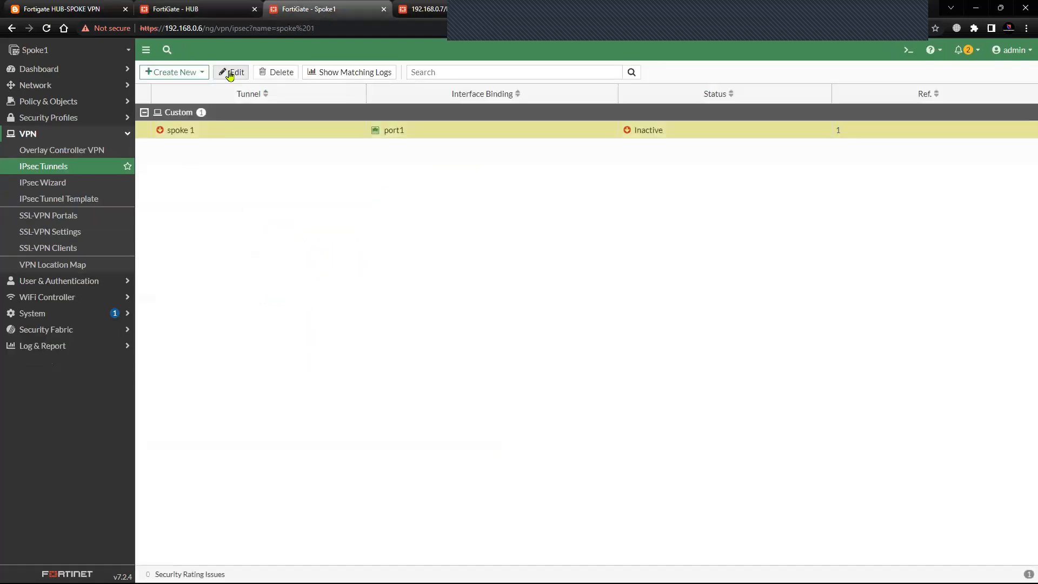
{"action": "left_click", "coordinate": [233, 72]}
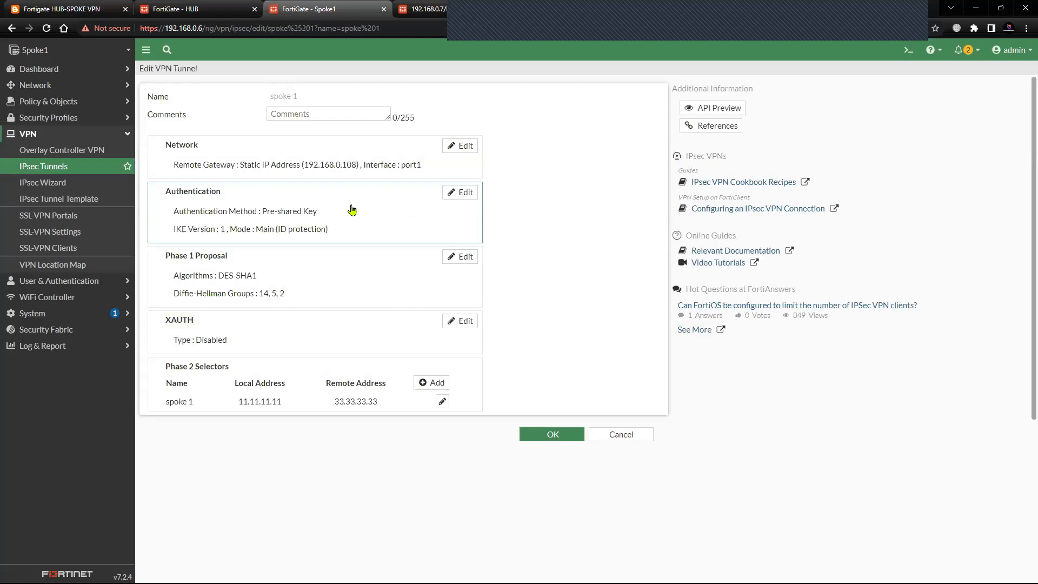
{"action": "left_click", "coordinate": [364, 157]}
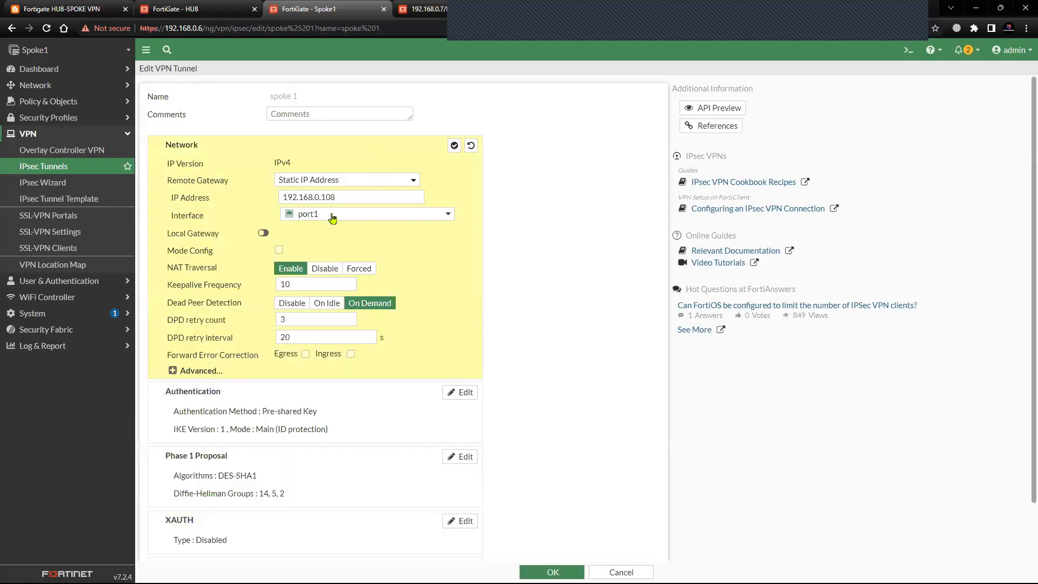
{"action": "mouse_move", "coordinate": [322, 216]}
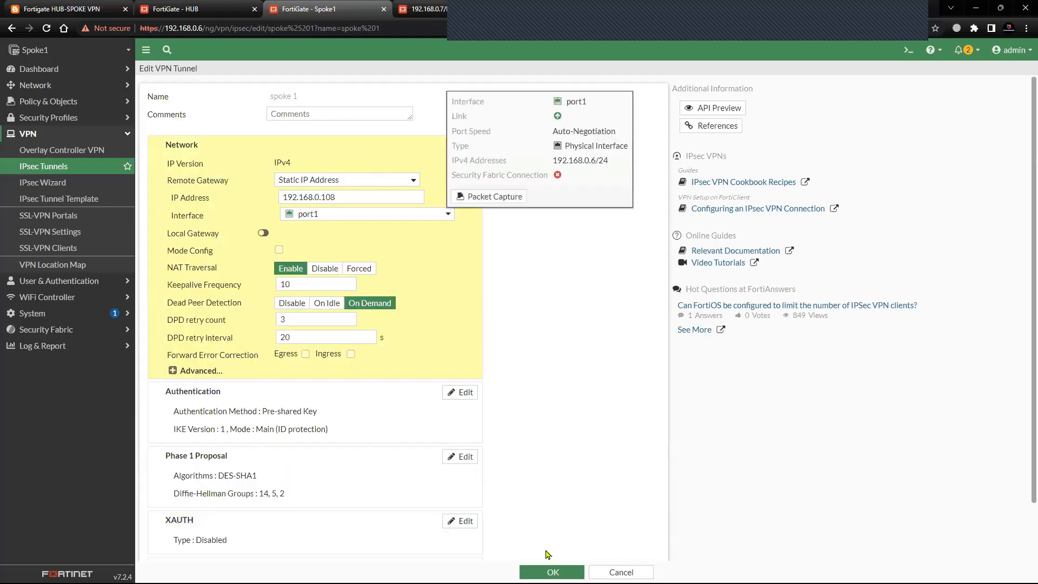
{"action": "left_click", "coordinate": [550, 571]}
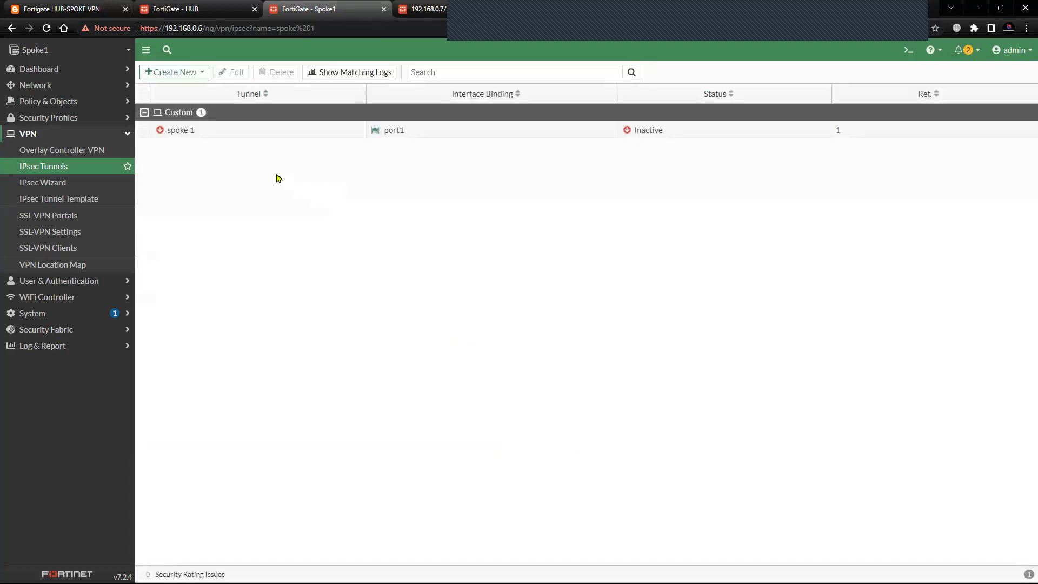
Start a new firewall policy on Spoke1 named vpn in, with spoke 1 as incoming interface and Lo0 as outgoing interface.
{"action": "left_click", "coordinate": [69, 136]}
{"action": "left_click", "coordinate": [77, 108]}
{"action": "left_click", "coordinate": [76, 122]}
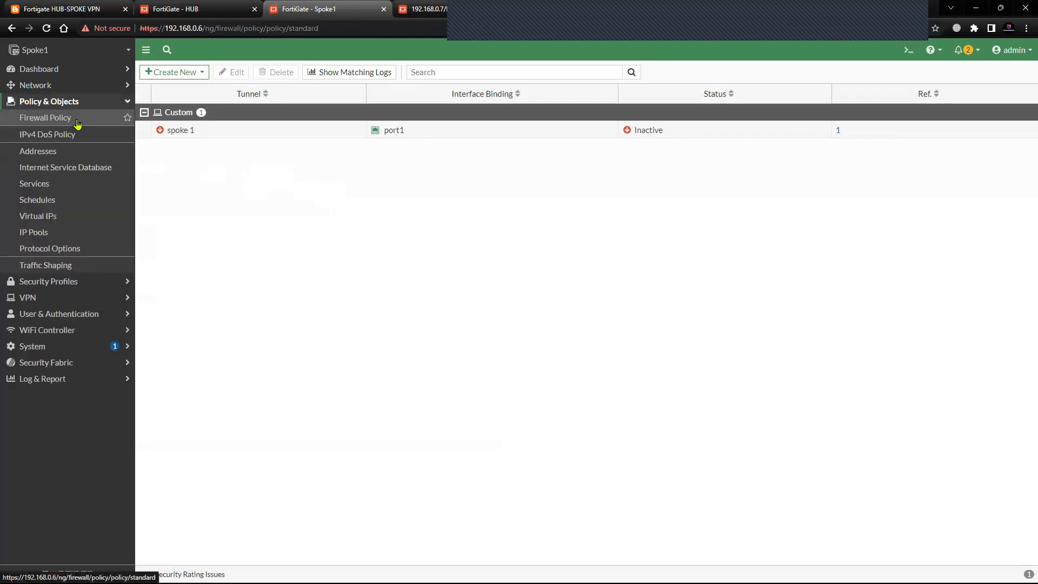
{"action": "left_click", "coordinate": [162, 72]}
{"action": "left_click", "coordinate": [242, 104]}
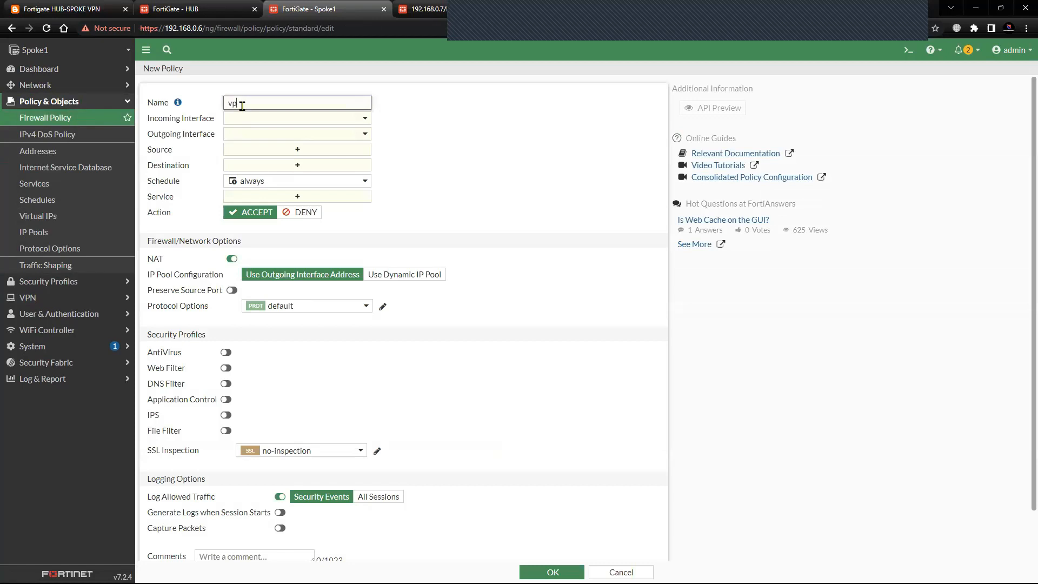
{"action": "type", "text": "vpn in"}
{"action": "left_click", "coordinate": [290, 121]}
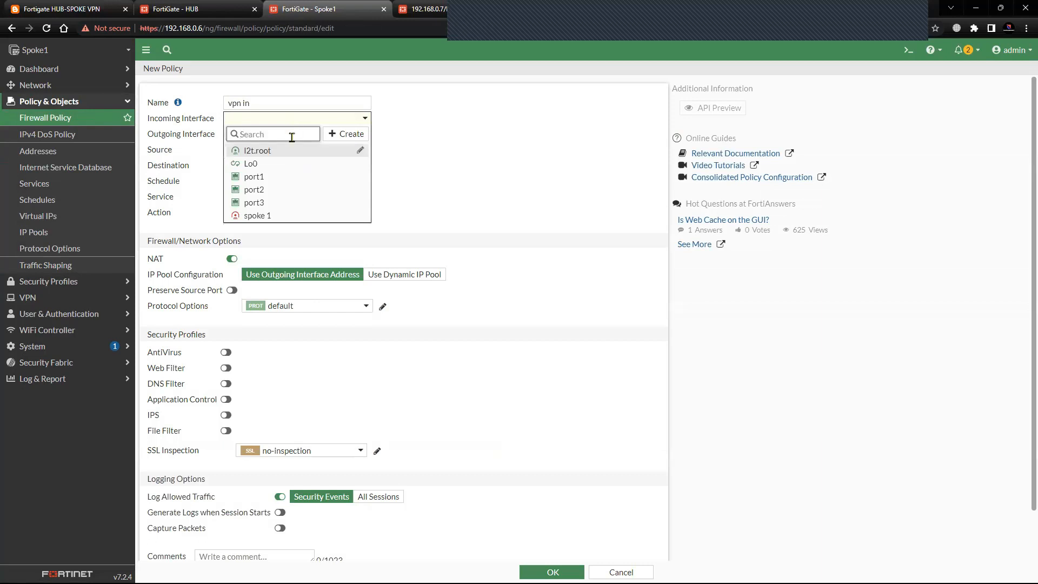
{"action": "left_click", "coordinate": [279, 217]}
{"action": "left_click", "coordinate": [289, 138]}
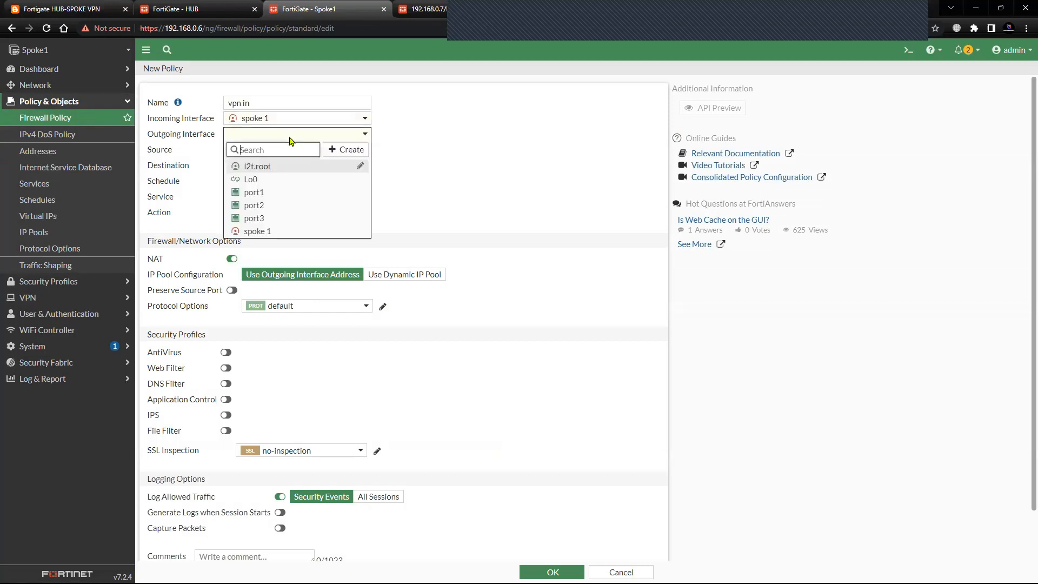
{"action": "left_click", "coordinate": [280, 179]}
Set the vpn in policy's source and destination to all and service to ALL_ICMP, disable NAT, and save it.
{"action": "left_click", "coordinate": [295, 151]}
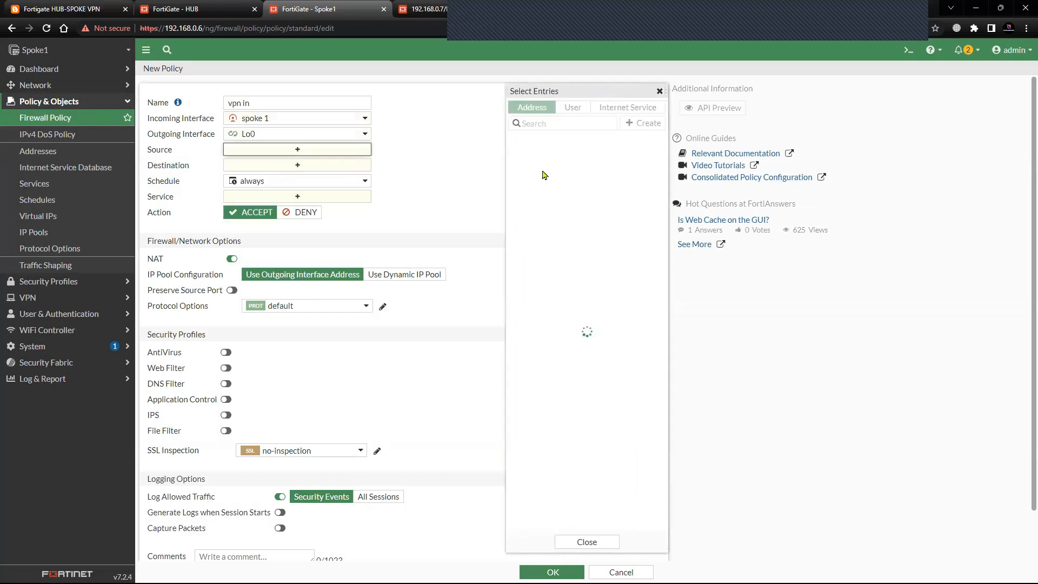
{"action": "left_click", "coordinate": [530, 155]}
{"action": "left_click", "coordinate": [332, 178]}
{"action": "left_click", "coordinate": [530, 154]}
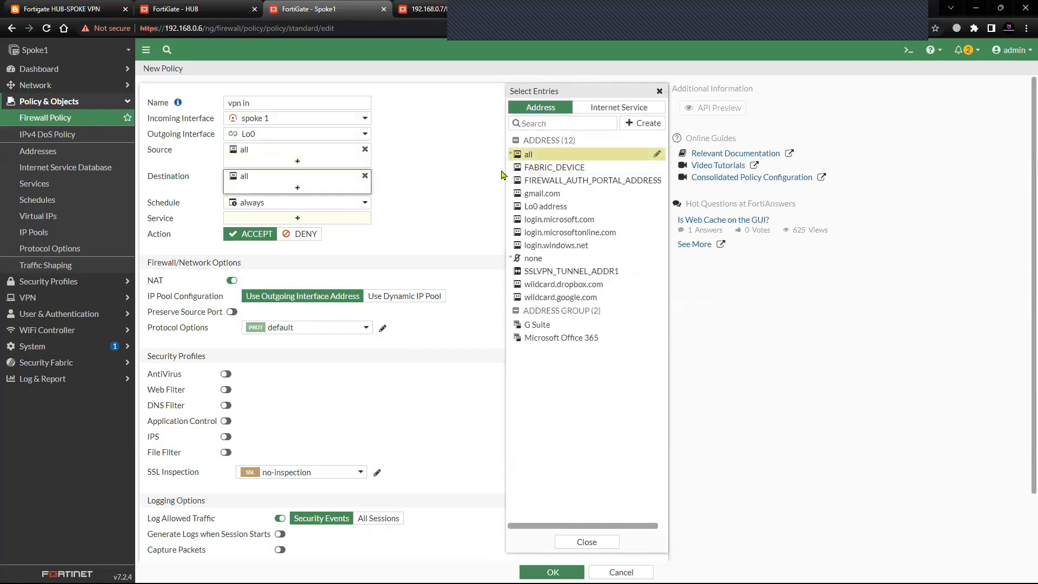
{"action": "left_click", "coordinate": [318, 219]}
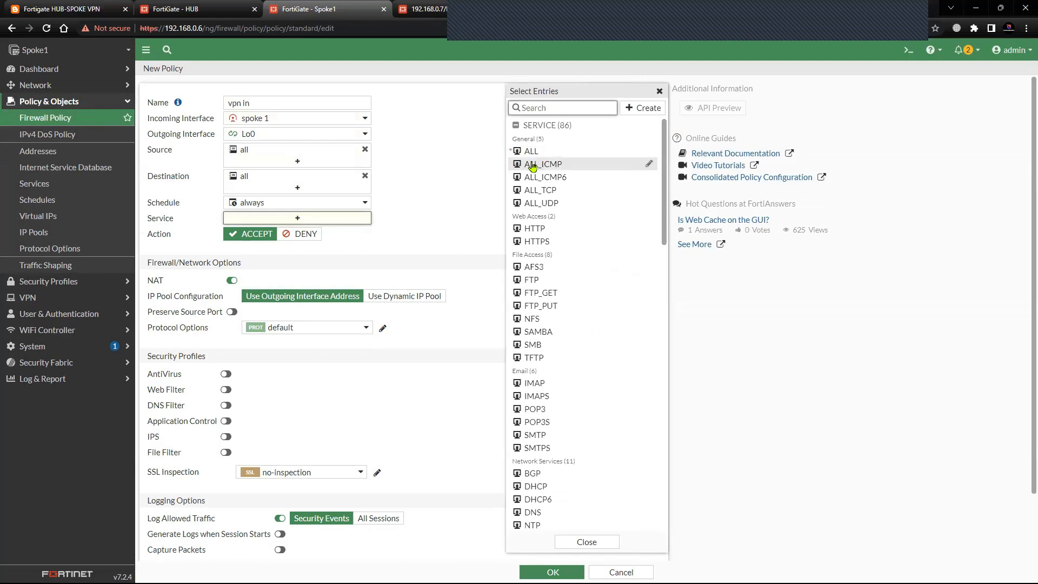
{"action": "left_click", "coordinate": [533, 165]}
{"action": "left_click", "coordinate": [231, 291]}
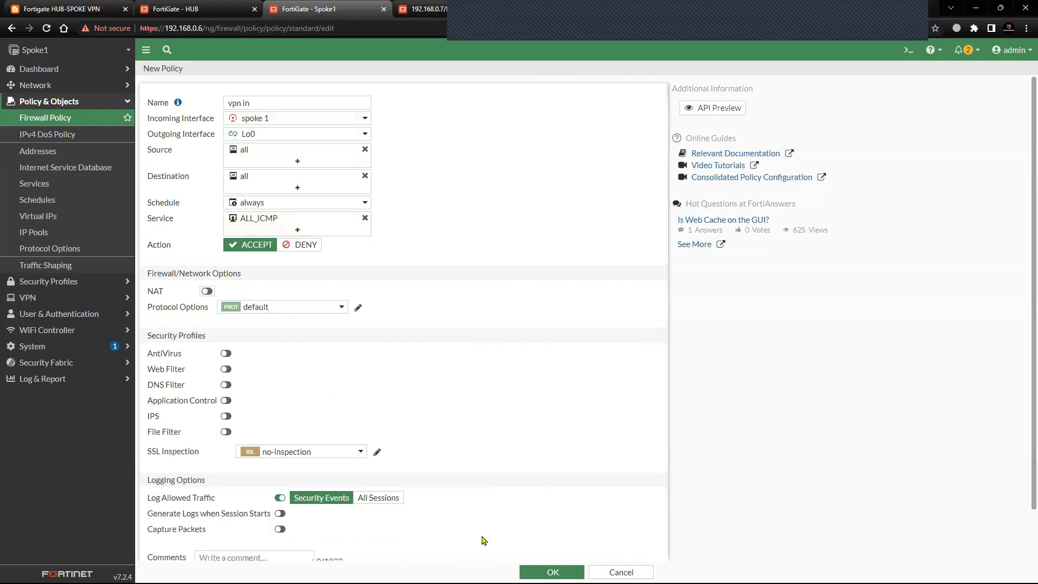
{"action": "left_click", "coordinate": [551, 572]}
Start another firewall policy named vpn out, with Lo0 as incoming interface and spoke 1 as outgoing interface.
{"action": "left_click", "coordinate": [188, 73]}
{"action": "left_click", "coordinate": [238, 103]}
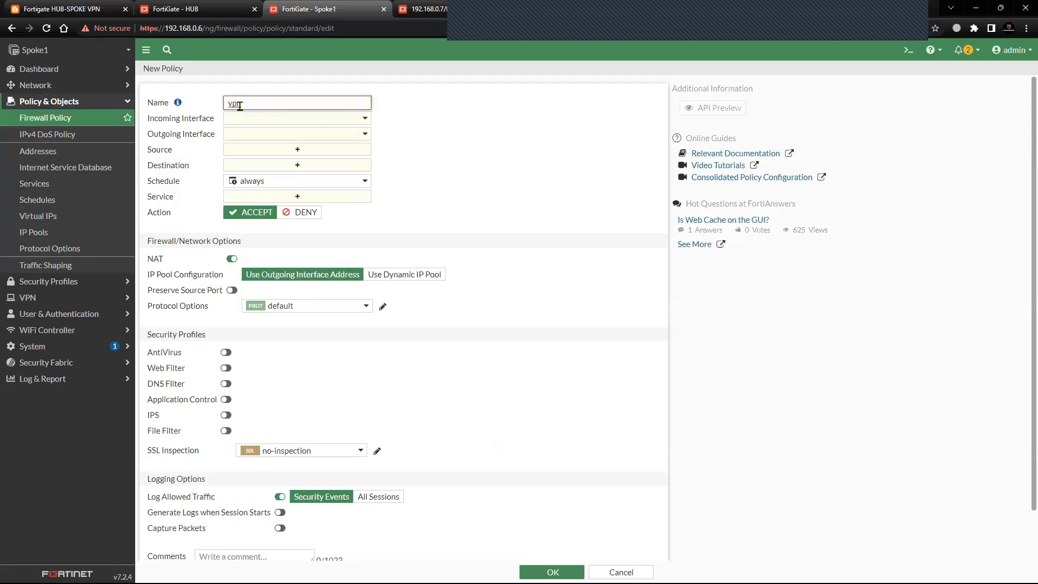
{"action": "left_click", "coordinate": [275, 122]}
{"action": "left_click", "coordinate": [274, 164]}
{"action": "left_click", "coordinate": [272, 135]}
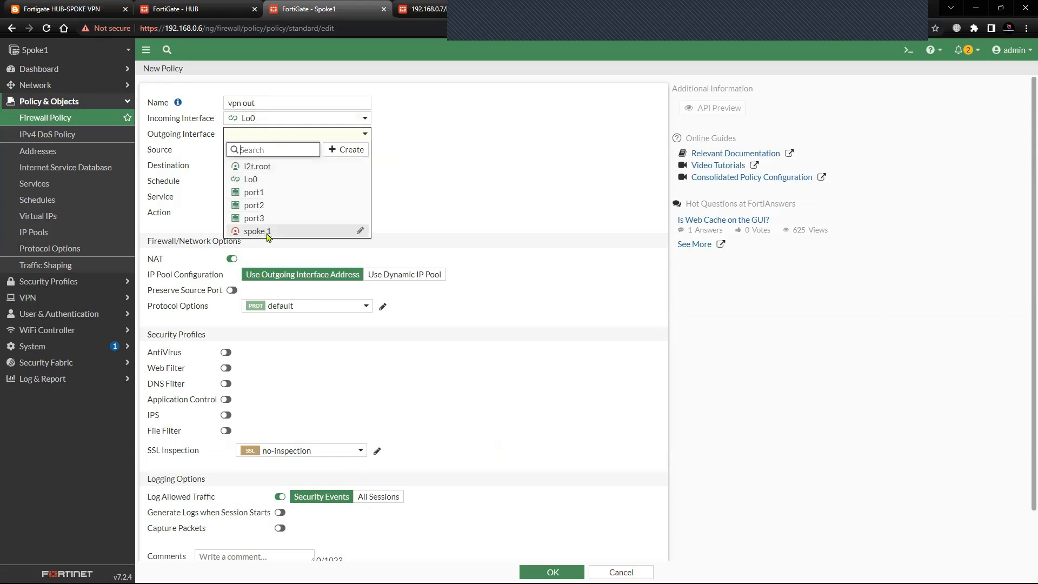
{"action": "left_click", "coordinate": [266, 232]}
Set the vpn out policy's source and destination to all and service to ALL_ICMP, disable NAT, and save it.
{"action": "left_click", "coordinate": [283, 151]}
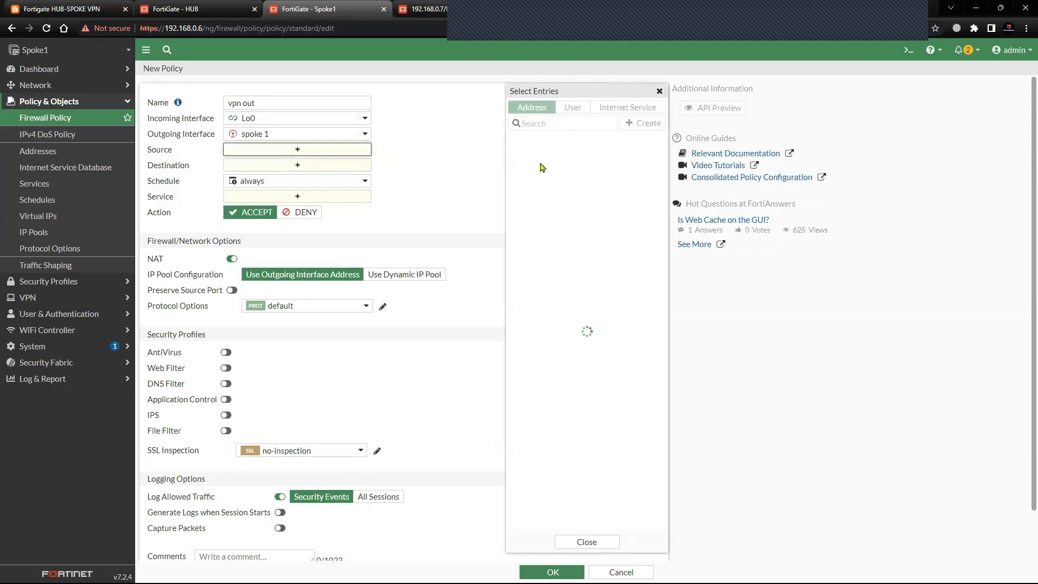
{"action": "left_click", "coordinate": [527, 154]}
{"action": "left_click", "coordinate": [289, 175]}
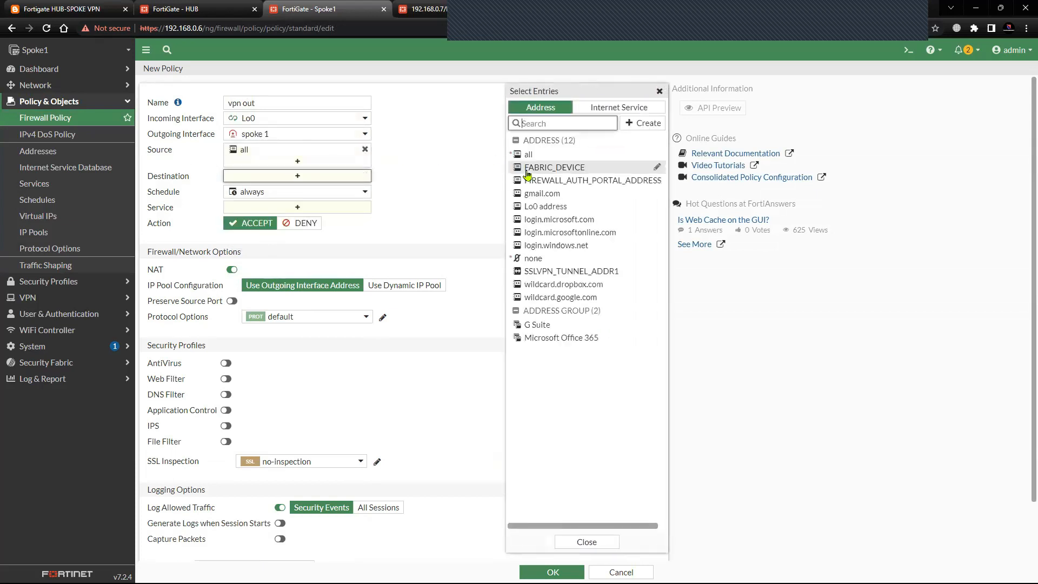
{"action": "left_click", "coordinate": [527, 154]}
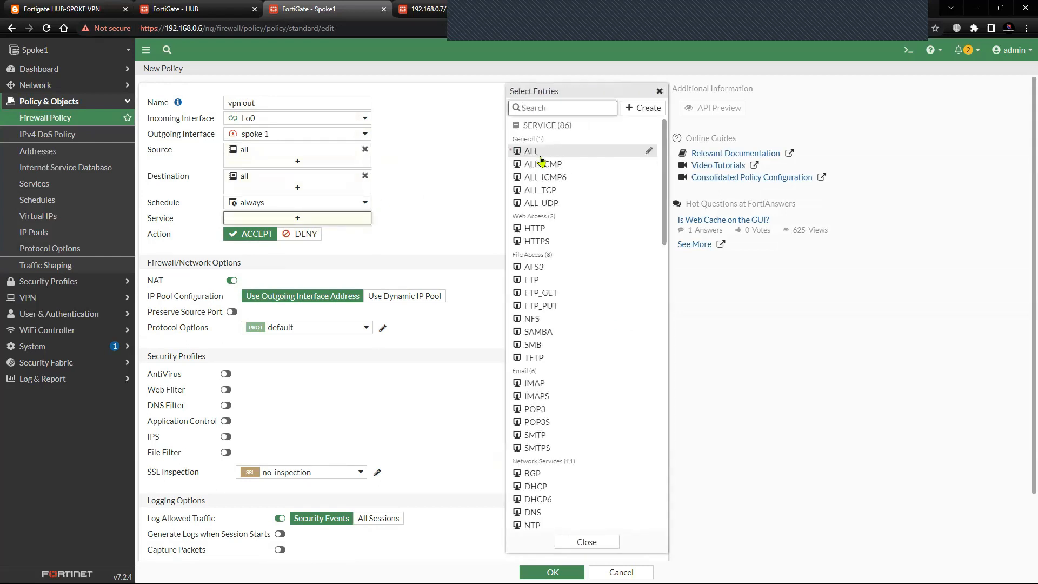
{"action": "left_click", "coordinate": [545, 164]}
{"action": "left_click", "coordinate": [232, 290]}
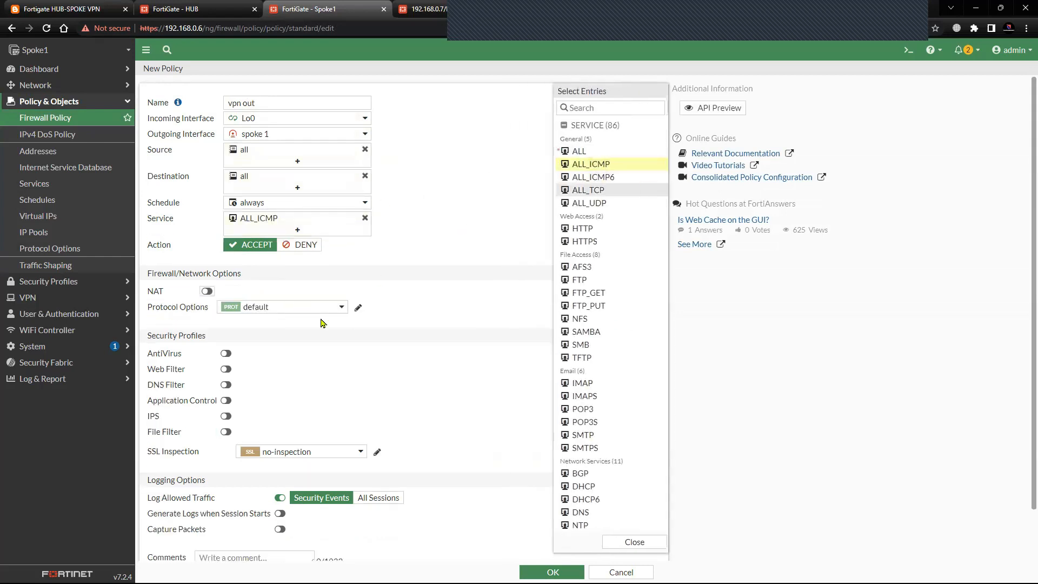
{"action": "scroll", "coordinate": [424, 281], "scroll_direction": "down", "scroll_amount": 1}
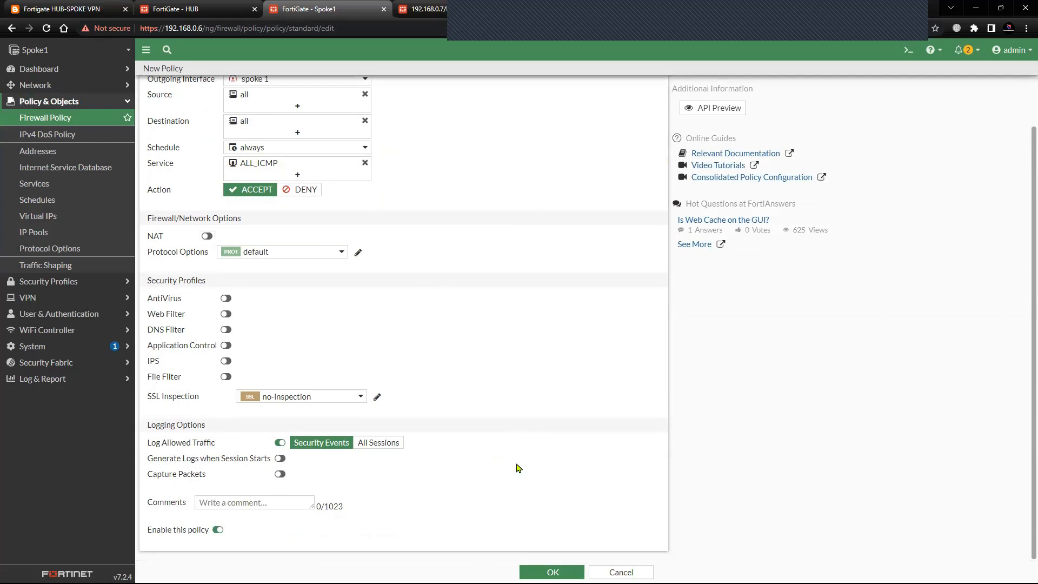
{"action": "left_click", "coordinate": [549, 571]}
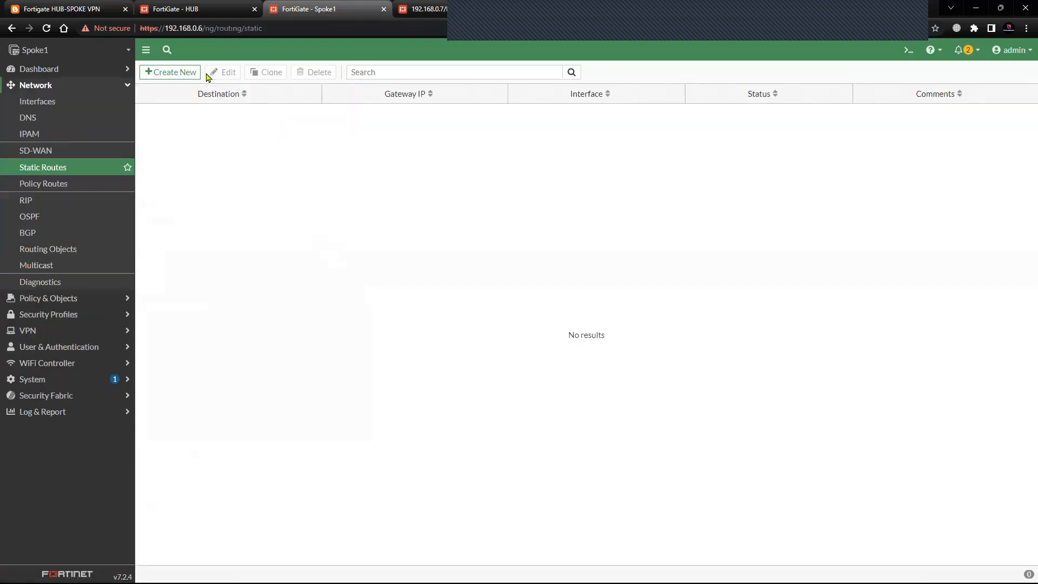
Create a static route on Spoke1 to 33.33.33.33/32 through the spoke 1 tunnel interface and save it.
{"action": "left_click", "coordinate": [196, 73]}
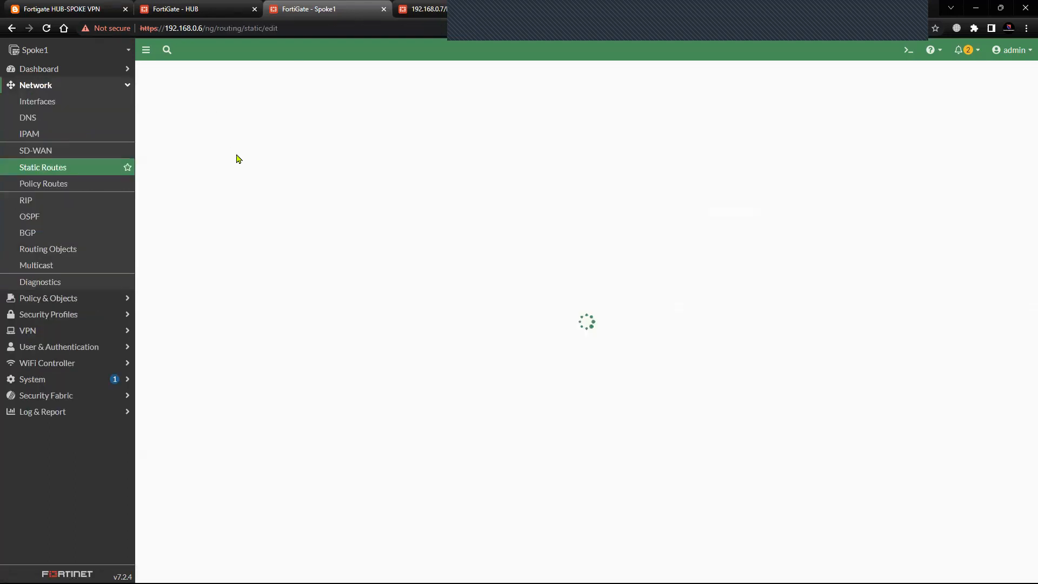
{"action": "left_click", "coordinate": [62, 8]}
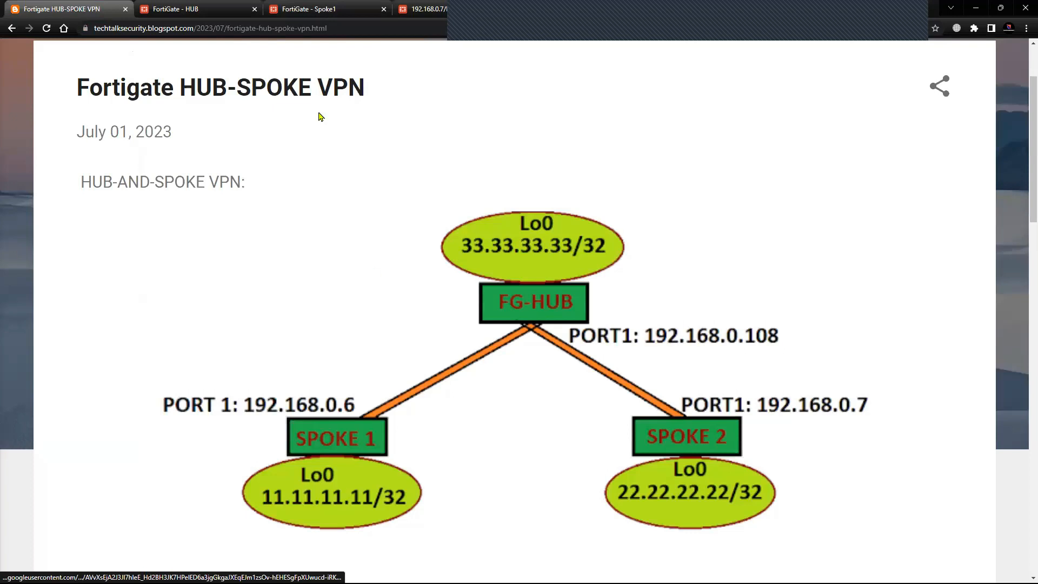
{"action": "left_click", "coordinate": [309, 9]}
{"action": "left_click_drag", "start_coordinate": [343, 124], "coordinate": [206, 140]}
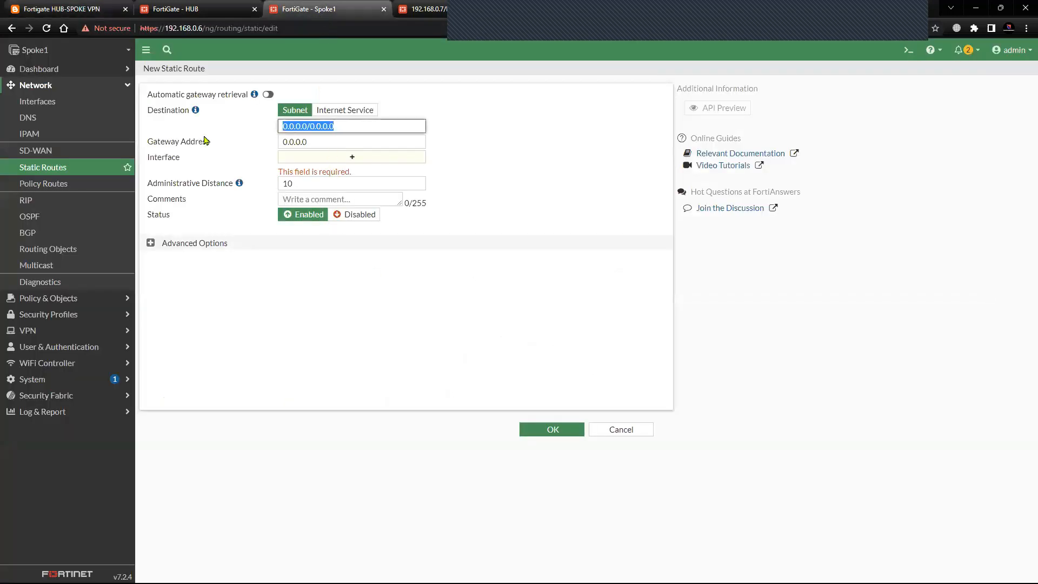
{"action": "type", "text": "33.33.33.33"}
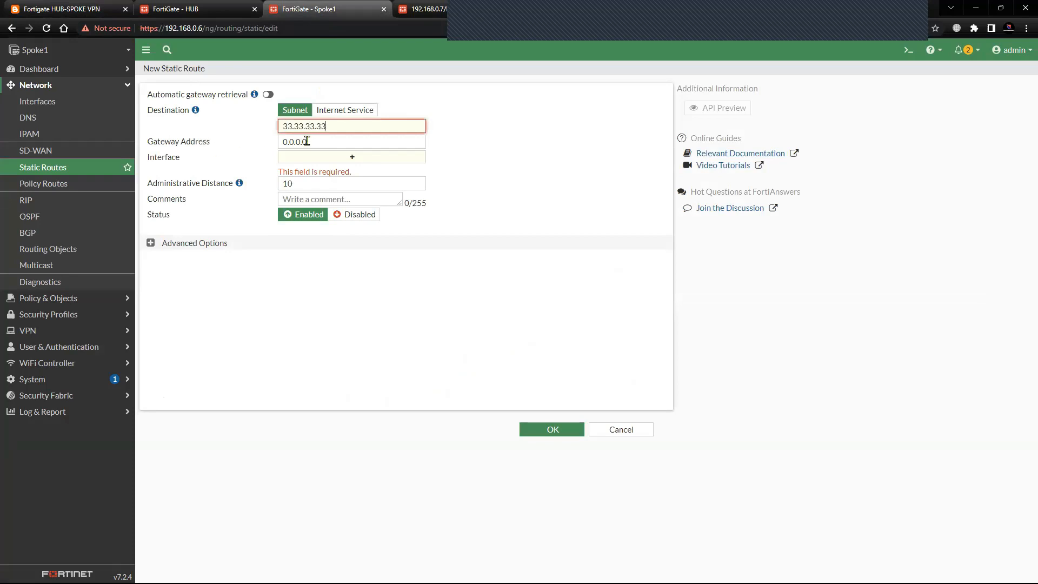
{"action": "left_click", "coordinate": [329, 158]}
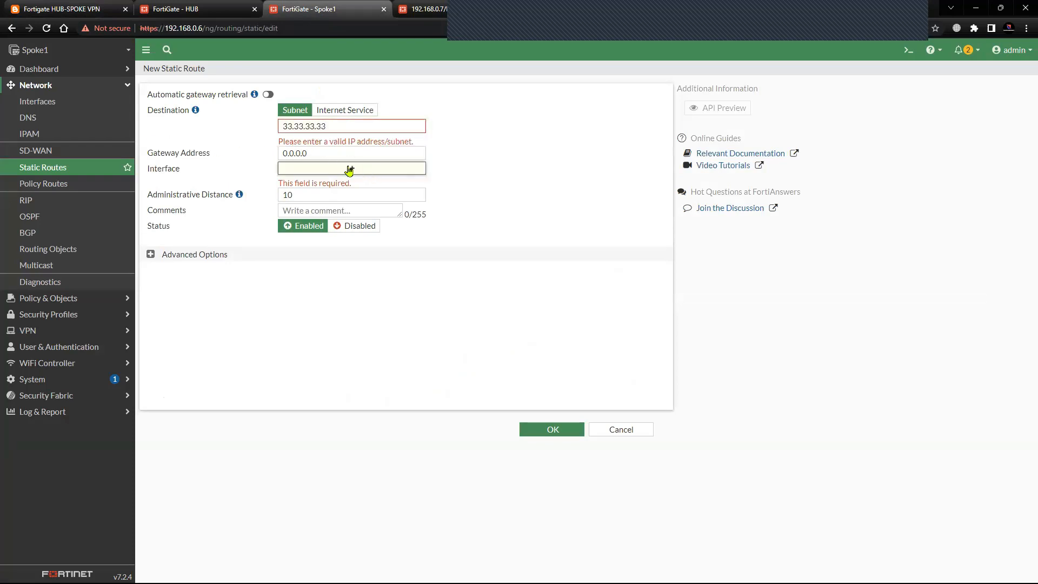
{"action": "left_click", "coordinate": [349, 169]}
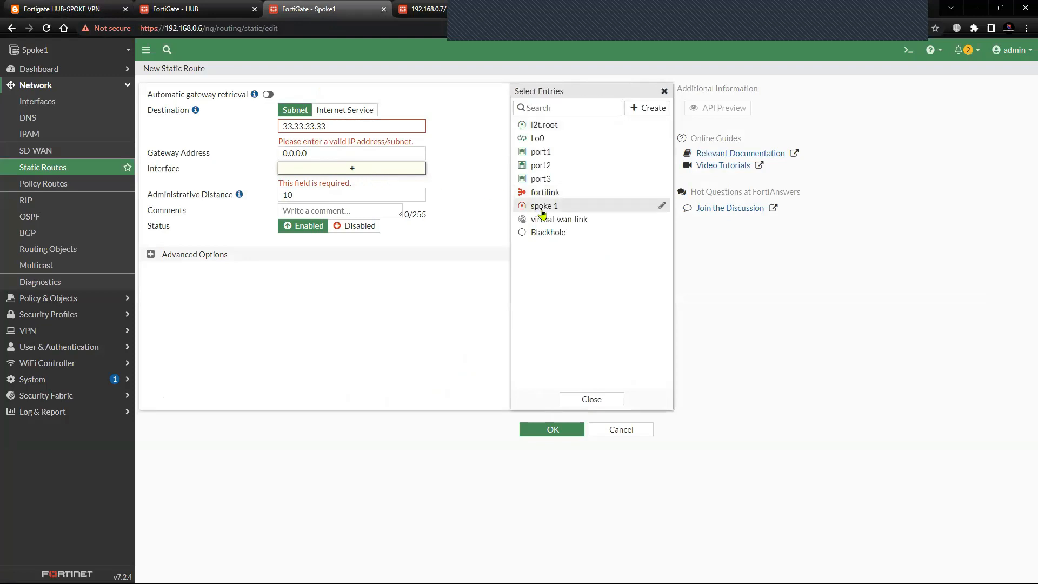
{"action": "left_click", "coordinate": [543, 208]}
{"action": "left_click", "coordinate": [344, 127]}
{"action": "type", "text": "/32"}
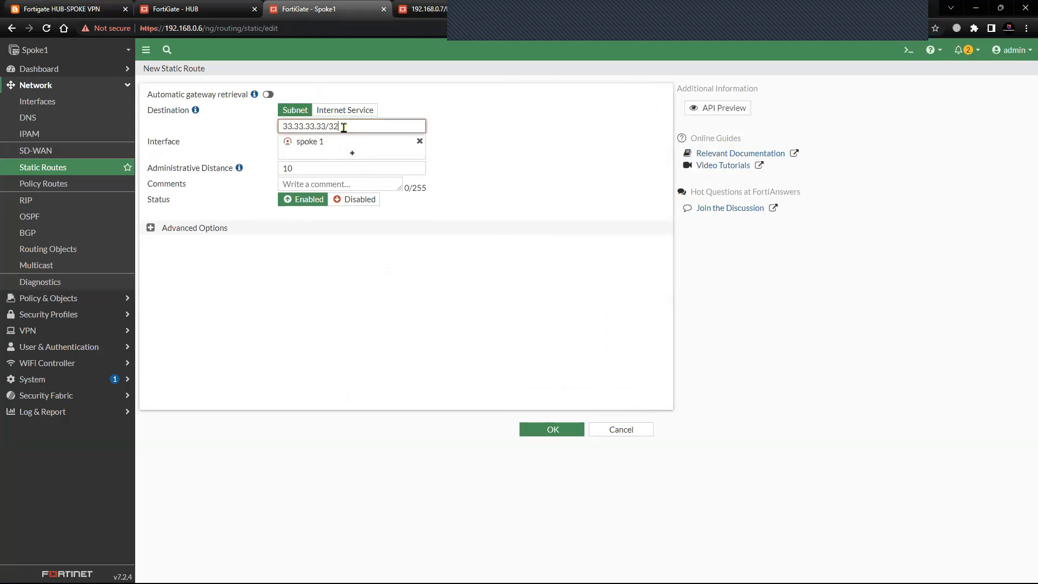
{"action": "left_click", "coordinate": [534, 431]}
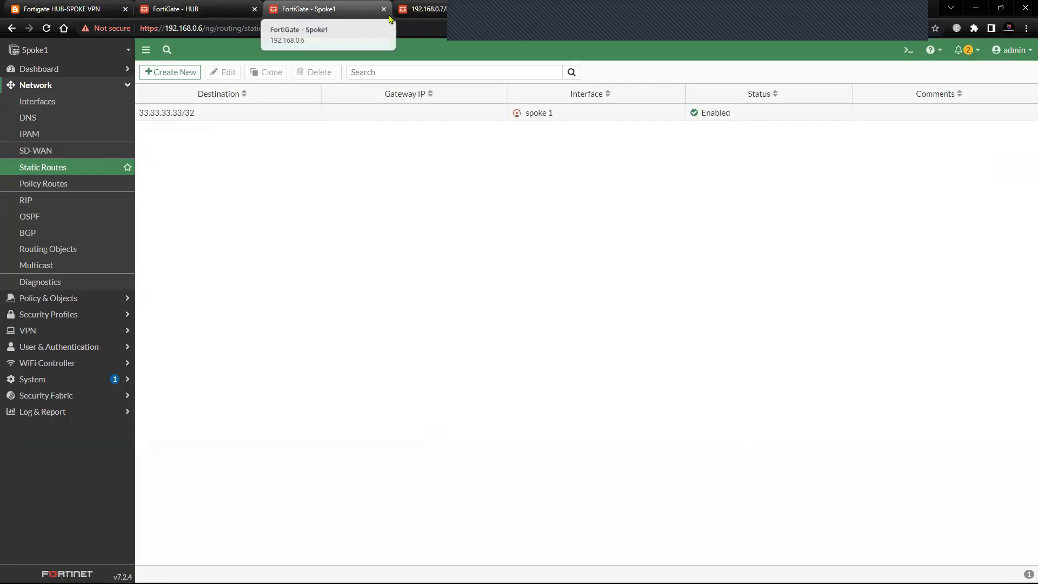
Switch to Spoke2 at 192.168.0.7 and log in as admin with the account password.
{"action": "left_click", "coordinate": [432, 17]}
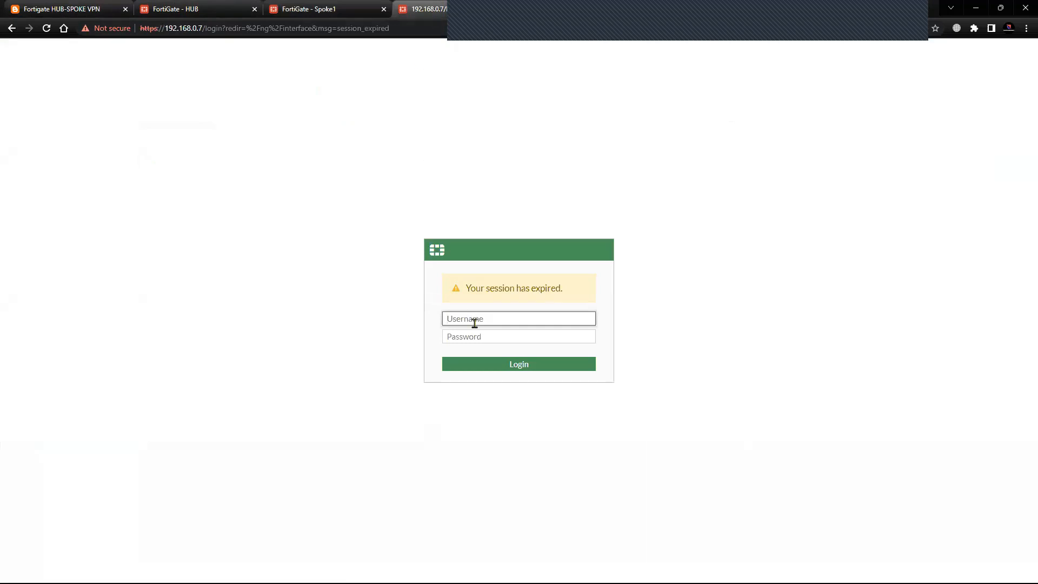
{"action": "type", "text": "admin"}
{"action": "key", "text": "Tab"}
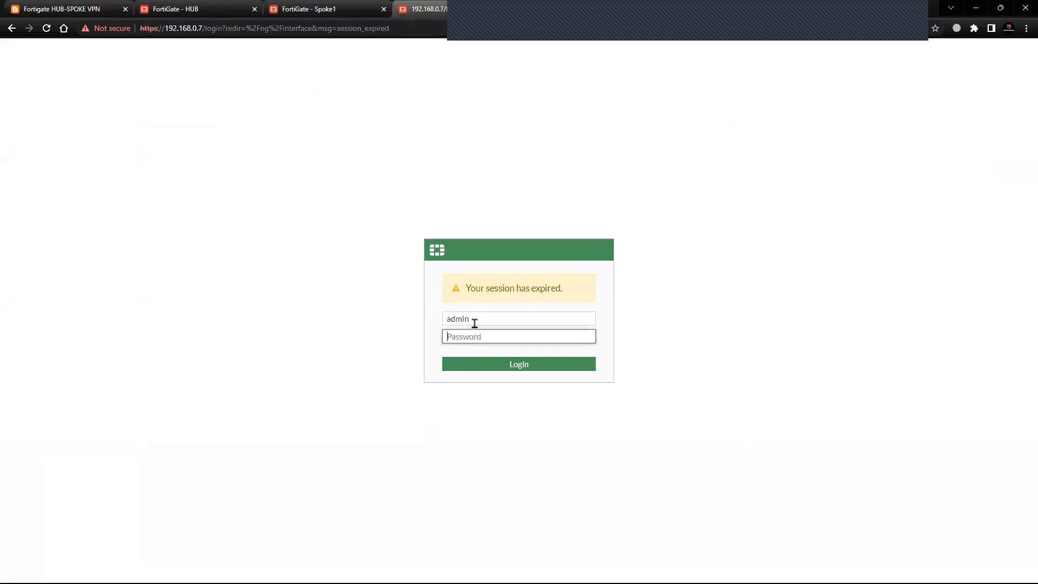
{"action": "type", "text": "f"}
{"action": "key", "text": "Return"}
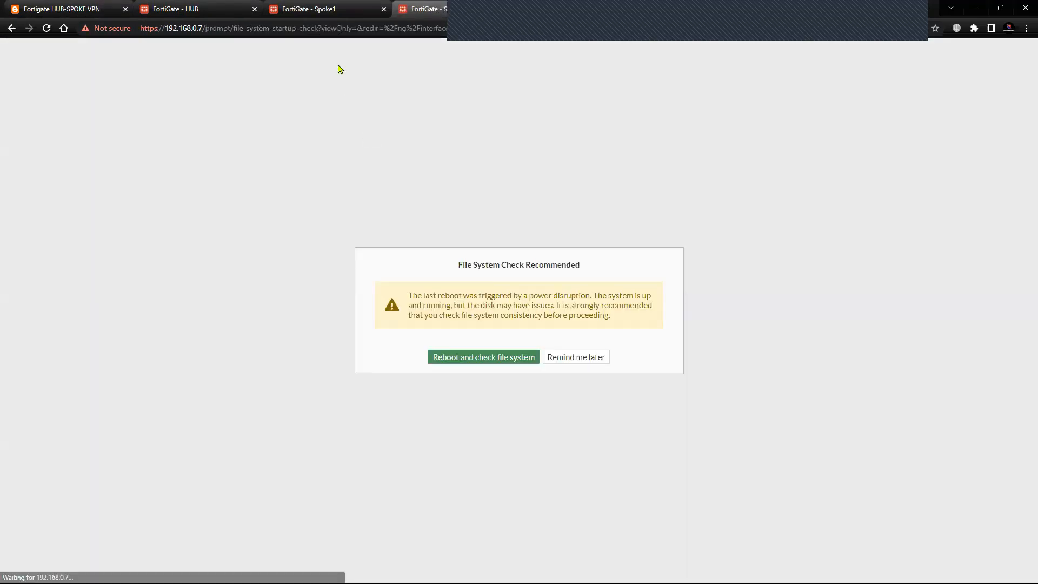
{"action": "left_click", "coordinate": [574, 357]}
{"action": "left_click", "coordinate": [559, 369]}
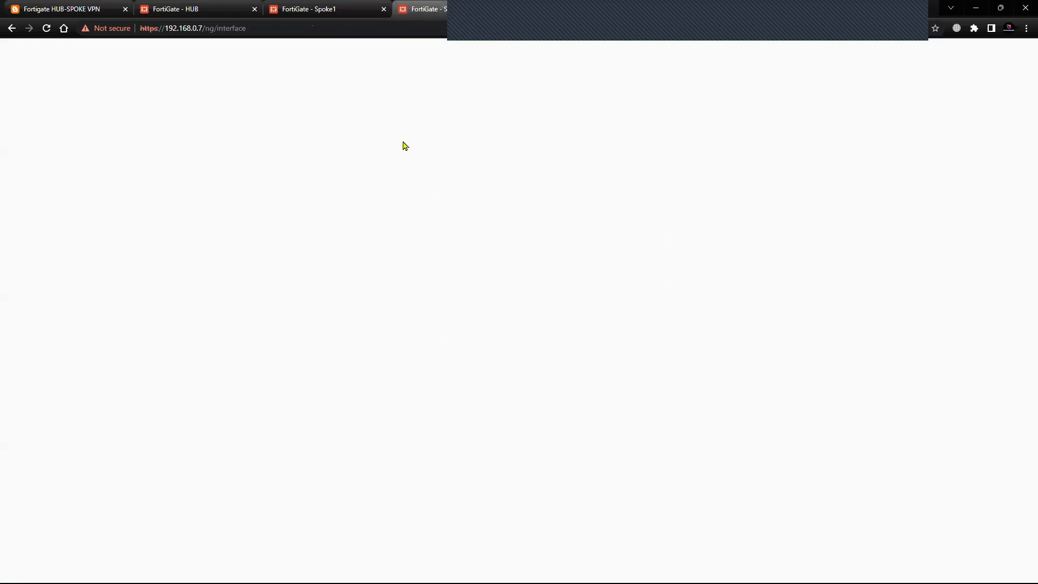
{"action": "left_click", "coordinate": [338, 11]}
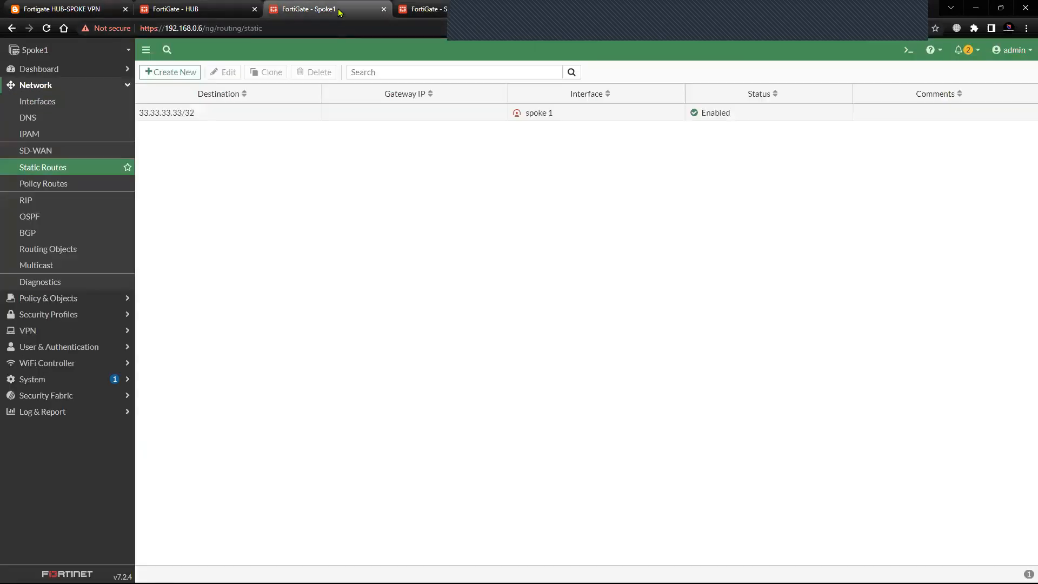
{"action": "left_click", "coordinate": [413, 9]}
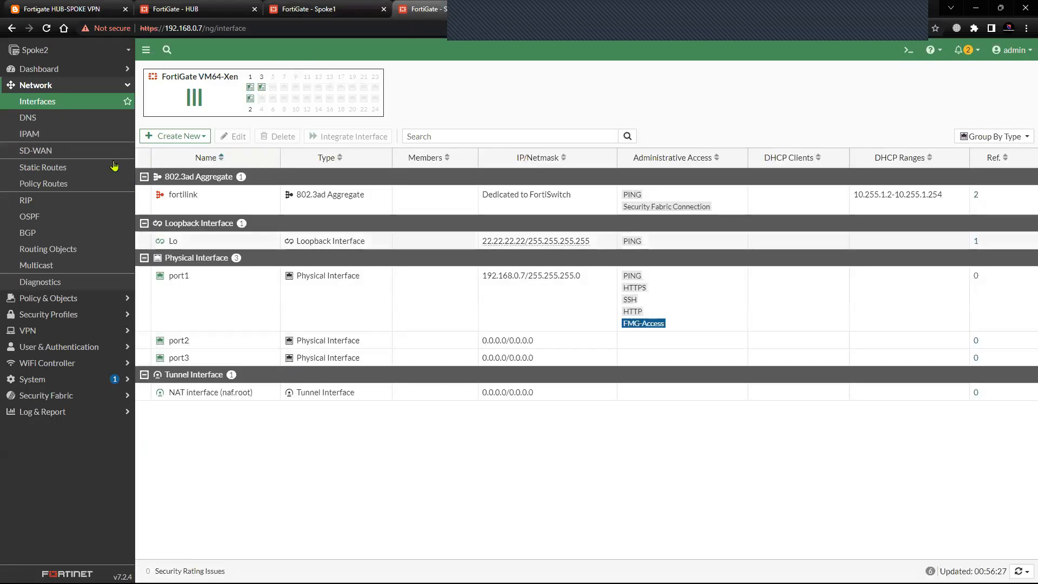
Start a new IPsec tunnel on Spoke2 named spoke 2, using the Custom template type.
{"action": "left_click", "coordinate": [76, 85]}
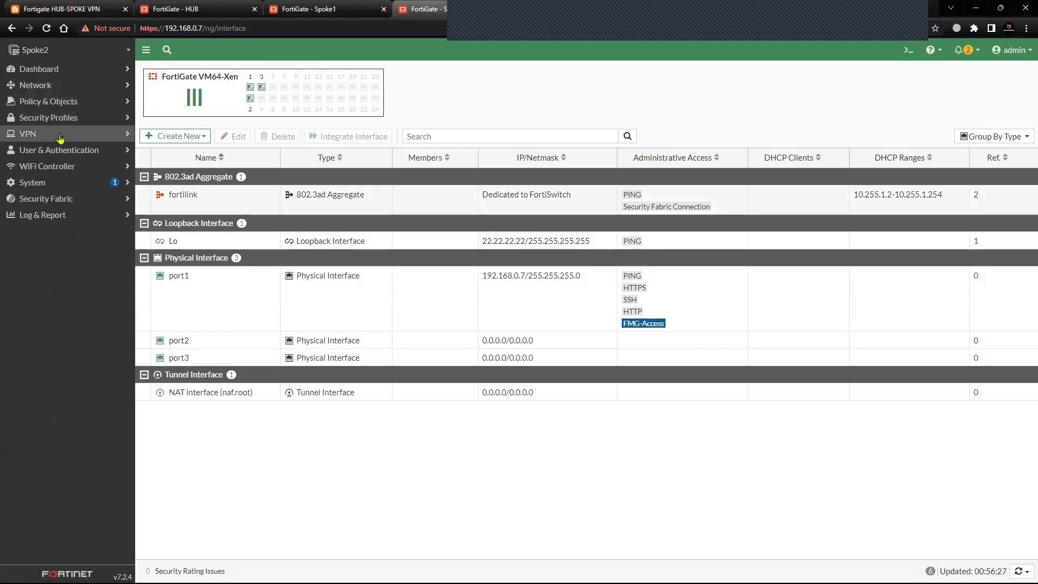
{"action": "left_click", "coordinate": [81, 134]}
{"action": "left_click", "coordinate": [109, 165]}
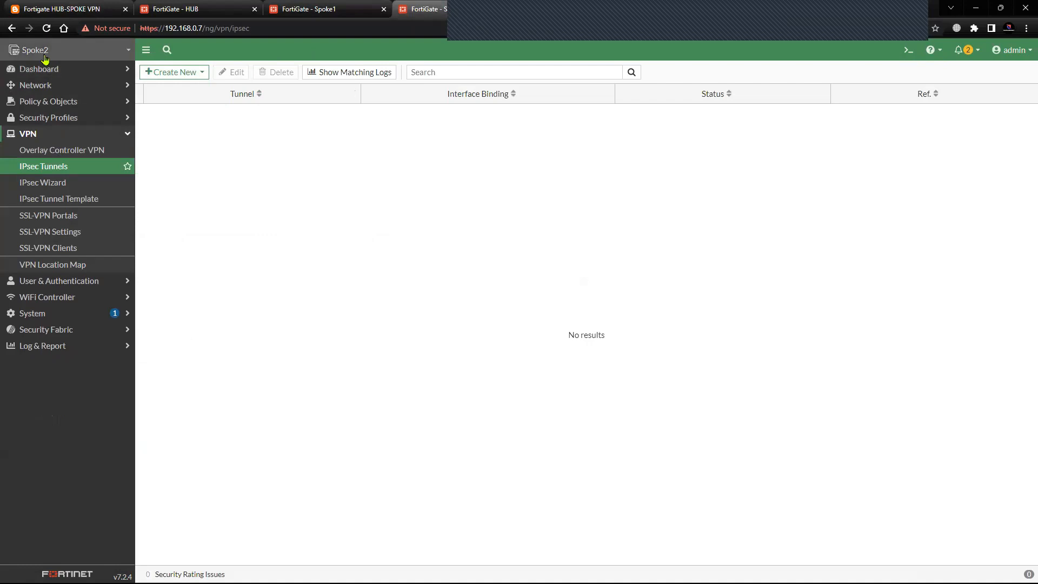
{"action": "left_click", "coordinate": [188, 80]}
{"action": "left_click", "coordinate": [185, 87]}
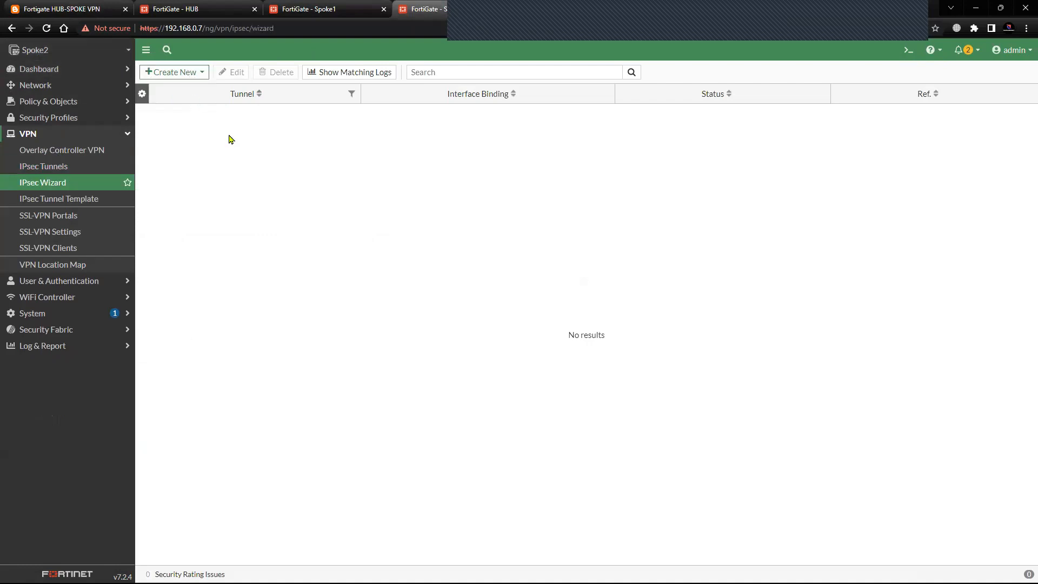
{"action": "left_click", "coordinate": [243, 109]}
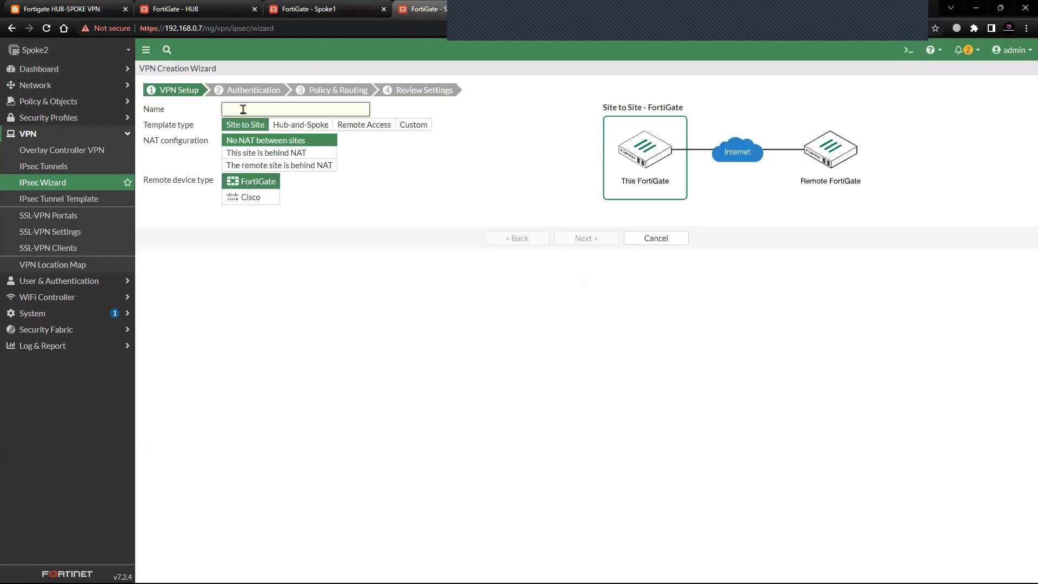
{"action": "type", "text": "spoke 2"}
{"action": "left_click", "coordinate": [402, 125]}
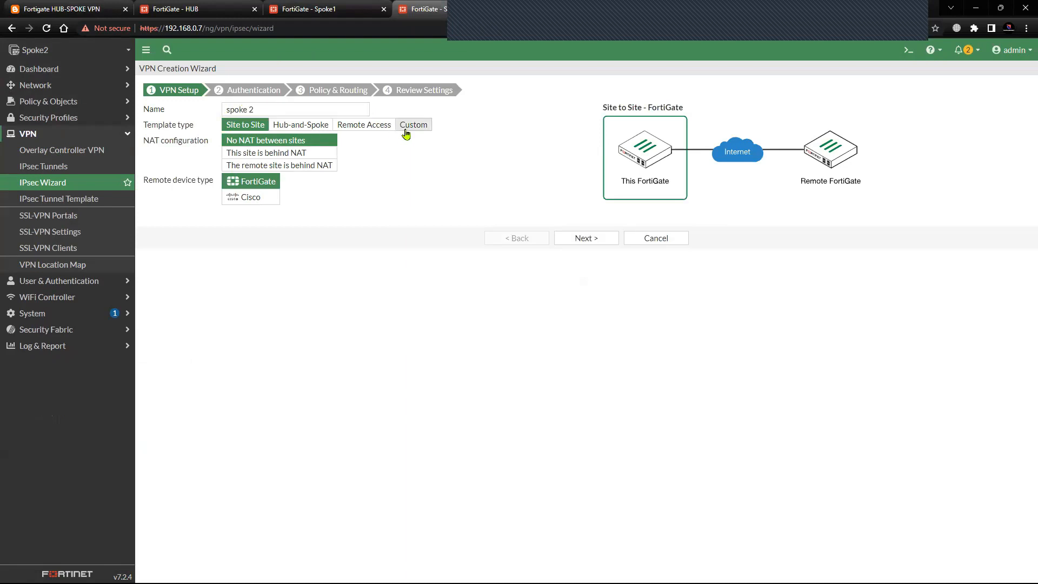
{"action": "left_click", "coordinate": [575, 170]}
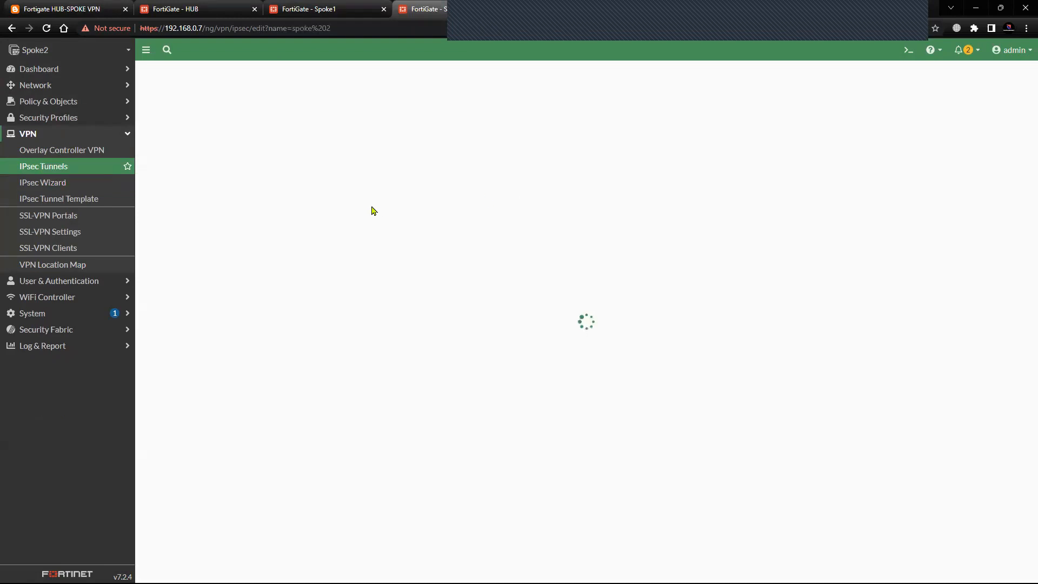
Set the spoke 2 tunnel's remote gateway IP address to 192.168.0.108 and its interface to port1.
{"action": "left_click", "coordinate": [309, 196]}
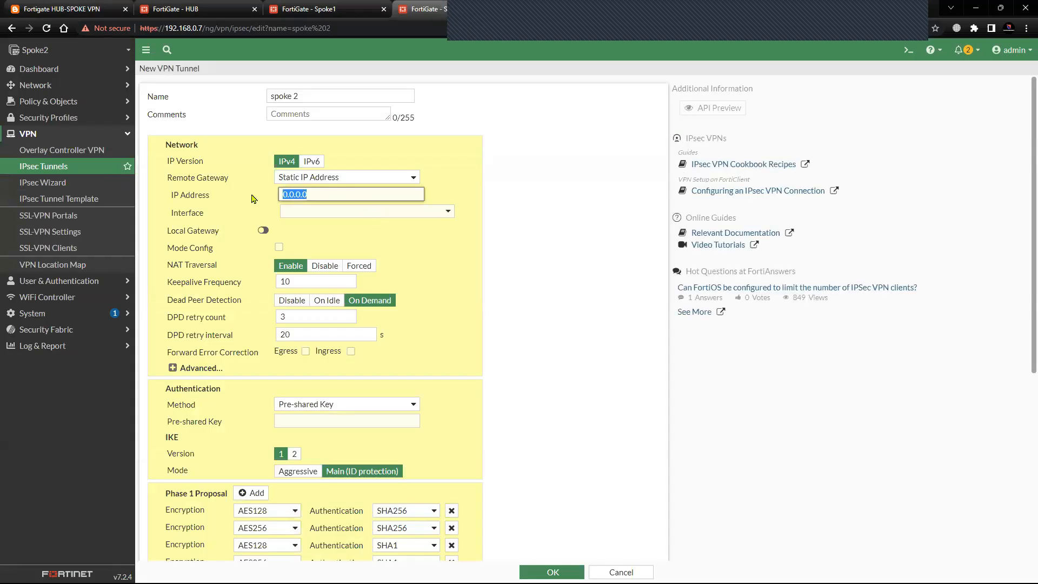
{"action": "type", "text": "192.168"}
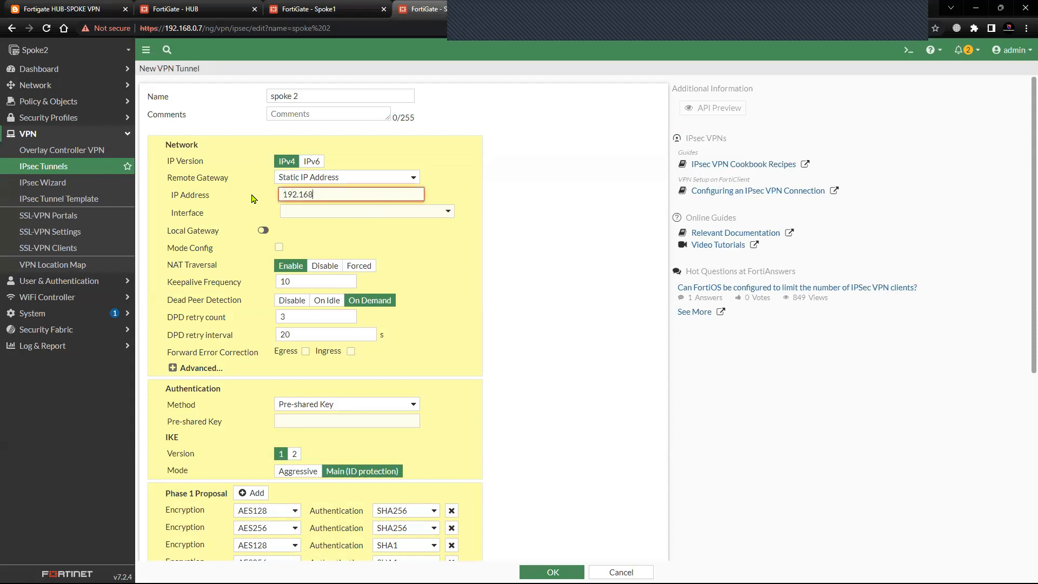
{"action": "type", "text": ".0.108"}
{"action": "left_click", "coordinate": [304, 211]}
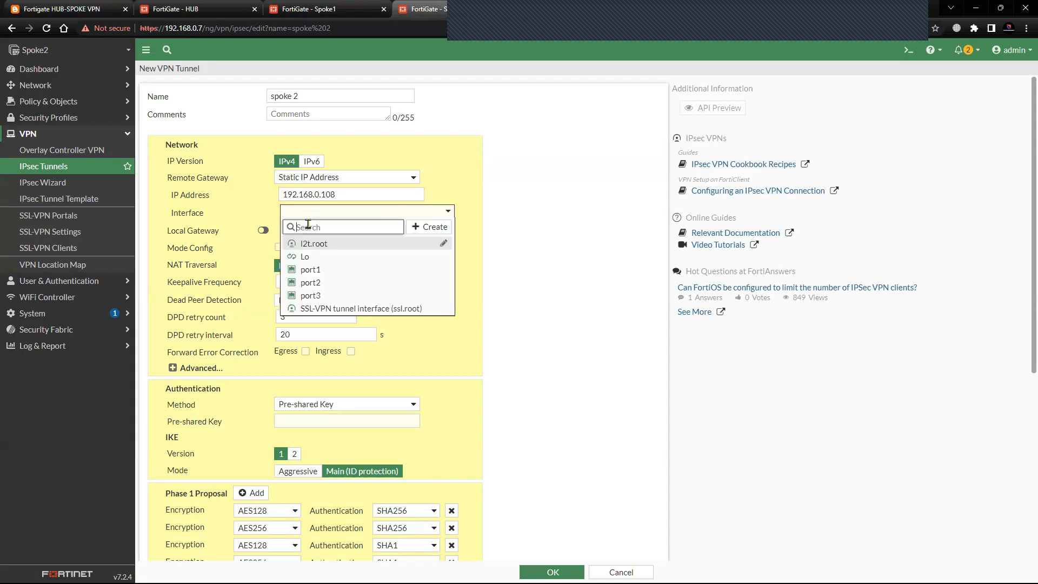
{"action": "left_click", "coordinate": [315, 271]}
Enter the pre-shared key for the spoke 2 tunnel's authentication.
{"action": "scroll", "coordinate": [392, 316], "scroll_direction": "down", "scroll_amount": 3}
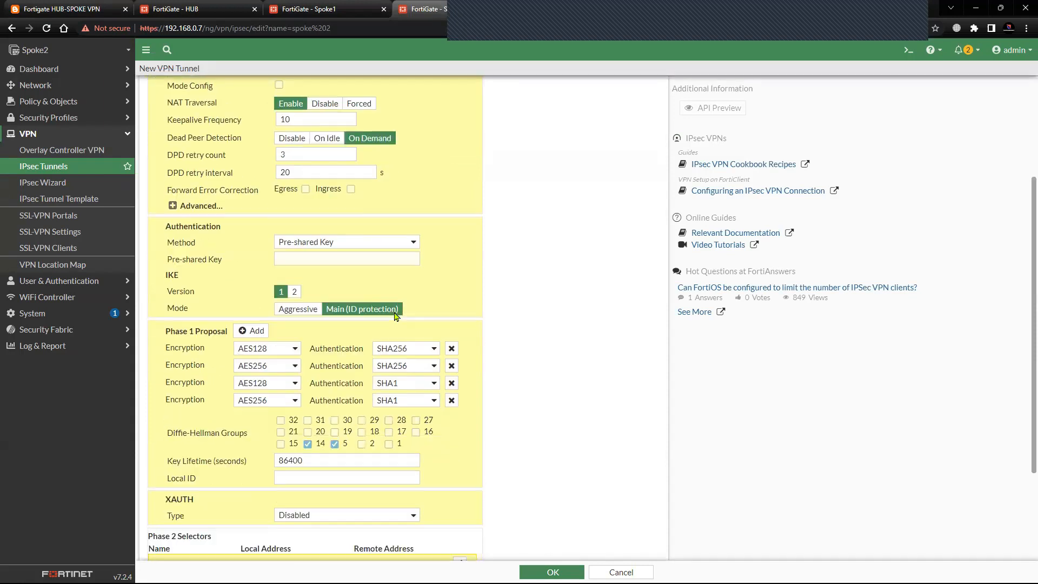
{"action": "left_click", "coordinate": [351, 260]}
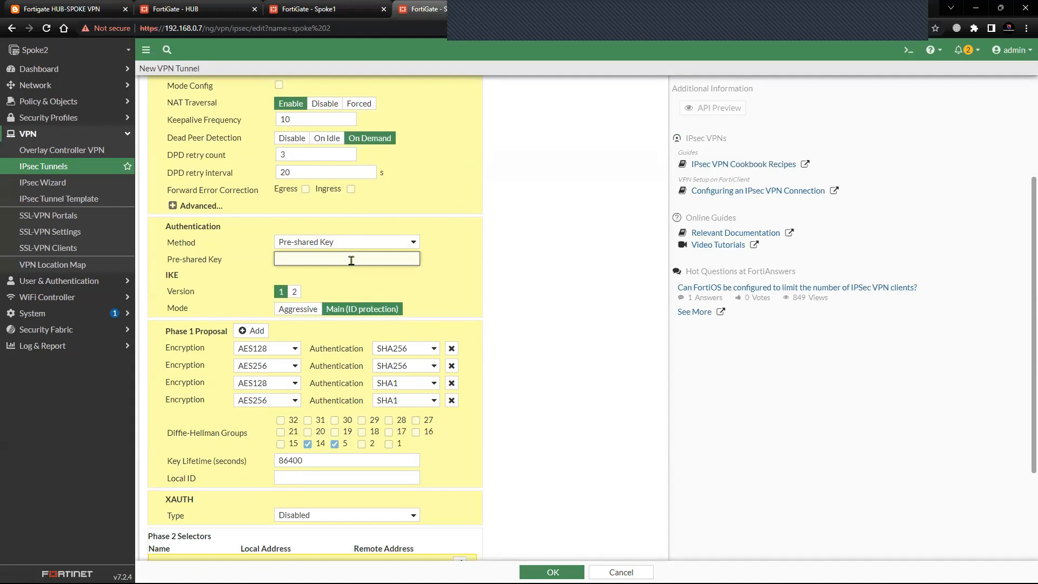
{"action": "type", "text": "fortin"}
Open the HUB's spoke2 IPsec tunnel settings for reference.
{"action": "left_click", "coordinate": [196, 11]}
{"action": "left_click", "coordinate": [82, 176]}
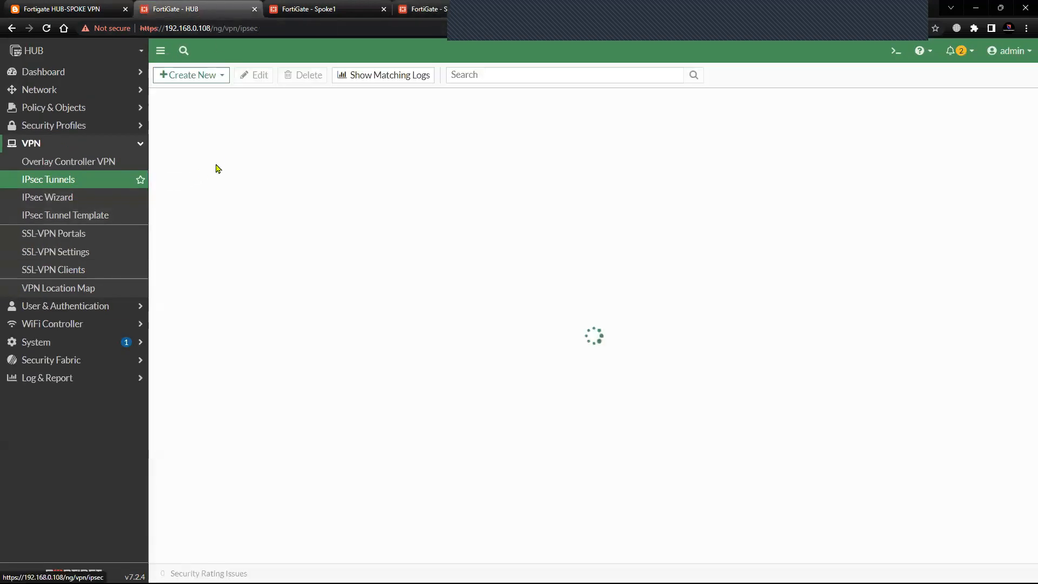
{"action": "left_click", "coordinate": [238, 157]}
{"action": "left_click", "coordinate": [263, 75]}
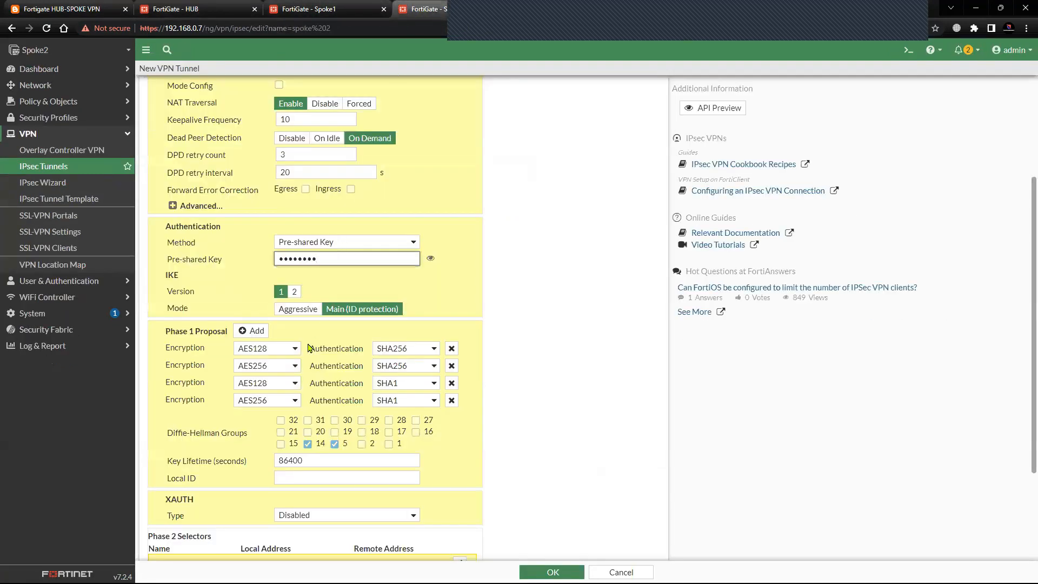
Reduce Spoke2's Phase 1 proposal to a single DES encryption and SHA1 authentication entry, and add Diffie-Hellman group 2.
{"action": "left_click", "coordinate": [452, 366]}
{"action": "left_click", "coordinate": [451, 365]}
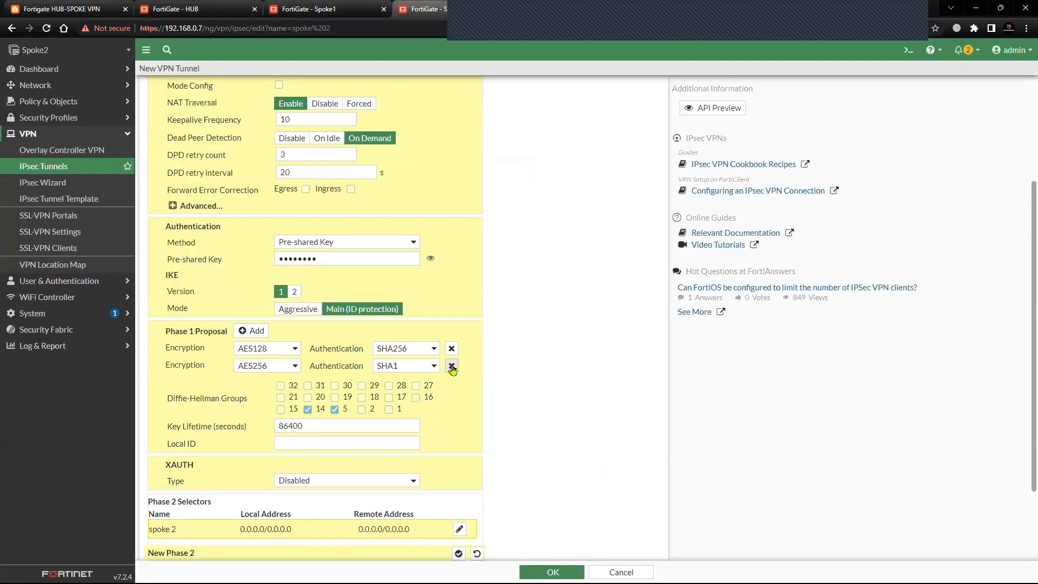
{"action": "left_click", "coordinate": [451, 366]}
{"action": "left_click", "coordinate": [293, 351]}
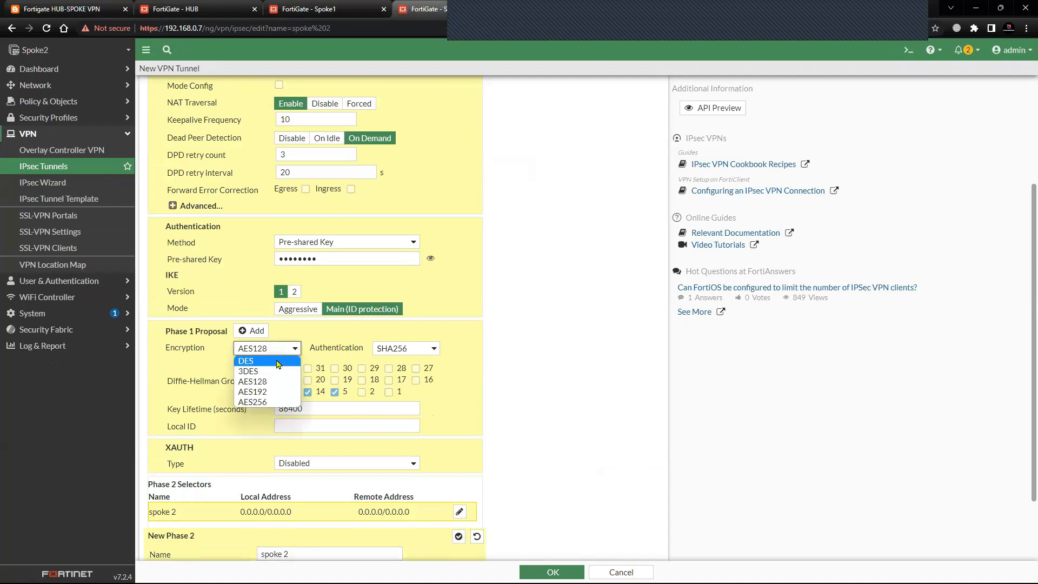
{"action": "left_click", "coordinate": [277, 361]}
{"action": "left_click", "coordinate": [405, 348]}
{"action": "left_click", "coordinate": [392, 370]}
Compare Spoke2's Phase 1 and Phase 2 settings with the HUB's spoke2 tunnel.
{"action": "scroll", "coordinate": [326, 466], "scroll_direction": "down", "scroll_amount": 1}
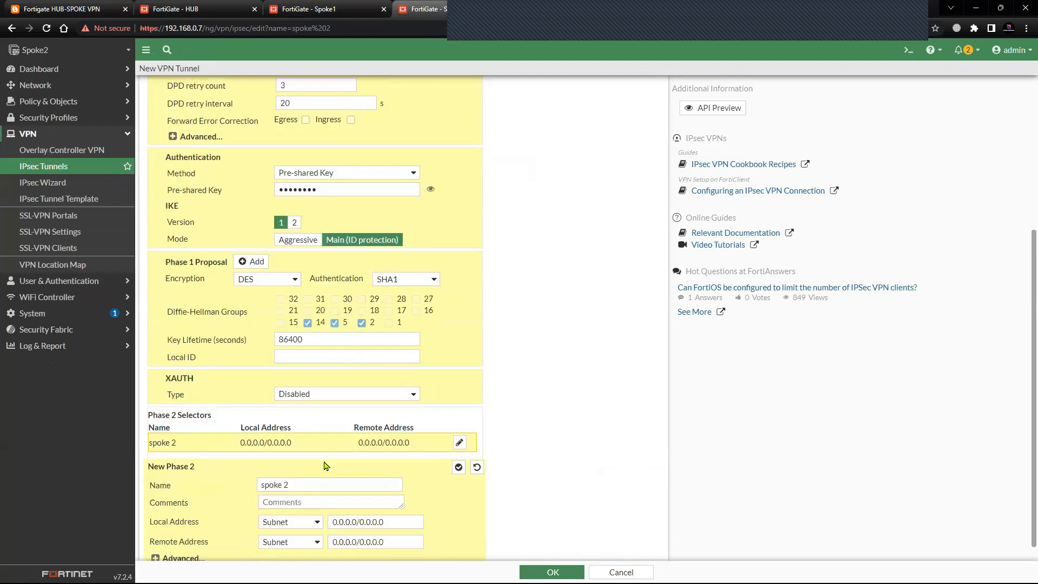
{"action": "left_click", "coordinate": [195, 9]}
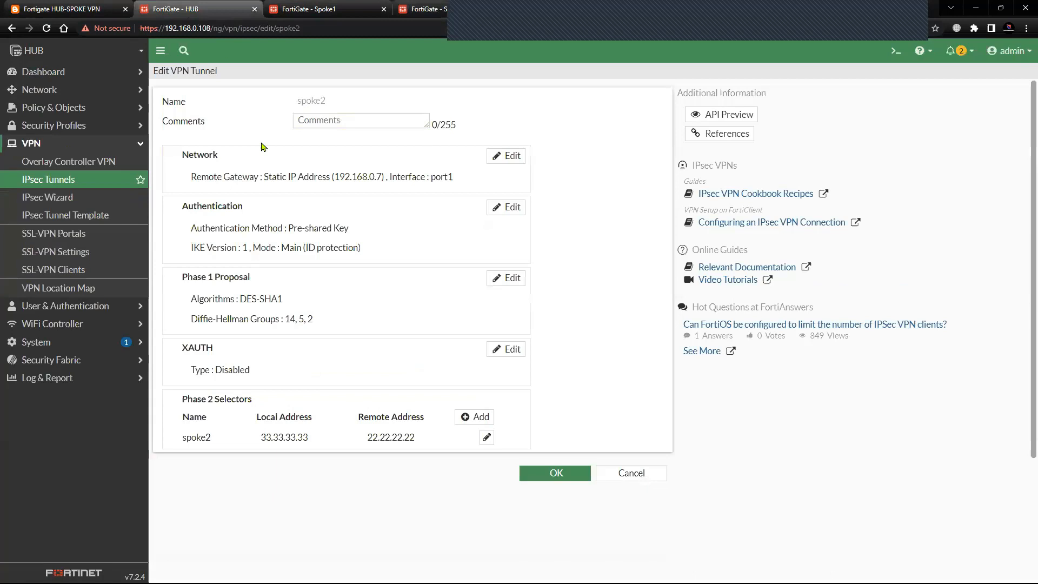
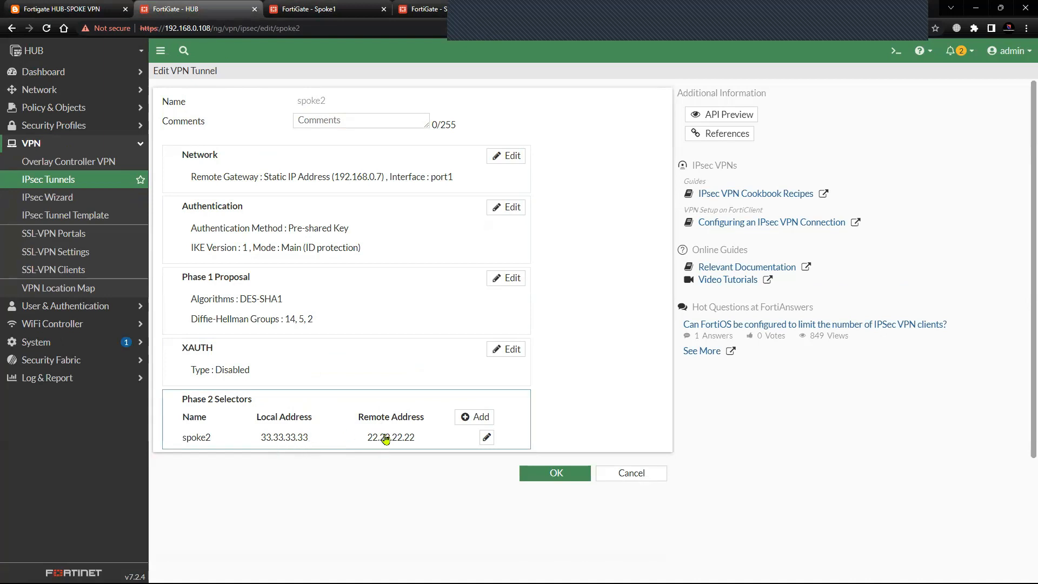
In Spoke2's Phase 2 selector, set the local address to IP address 22.22.22.22 and the remote address to IP address 33.33.33.33.
{"action": "left_click", "coordinate": [422, 9]}
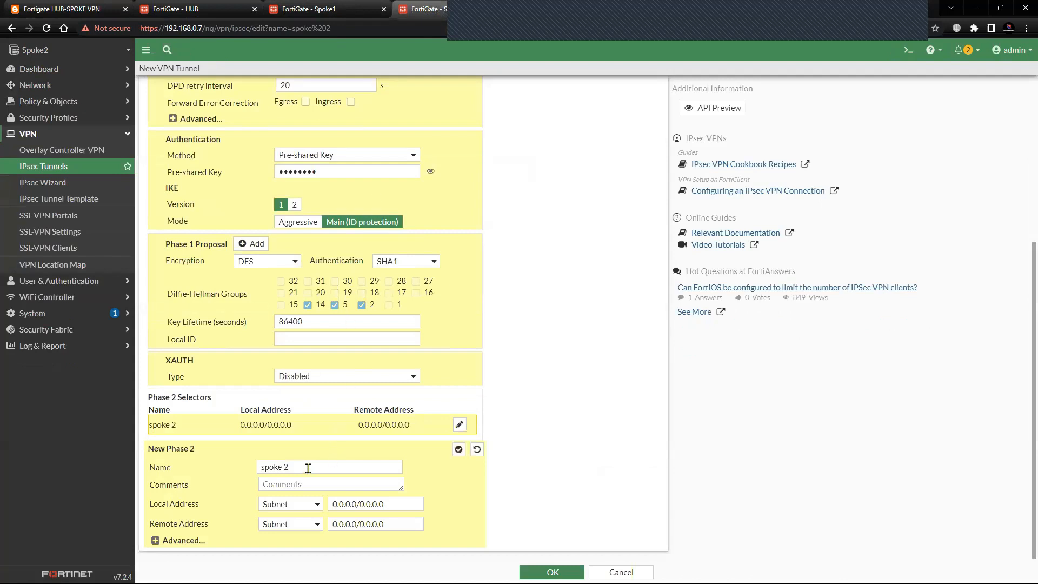
{"action": "left_click", "coordinate": [316, 504]}
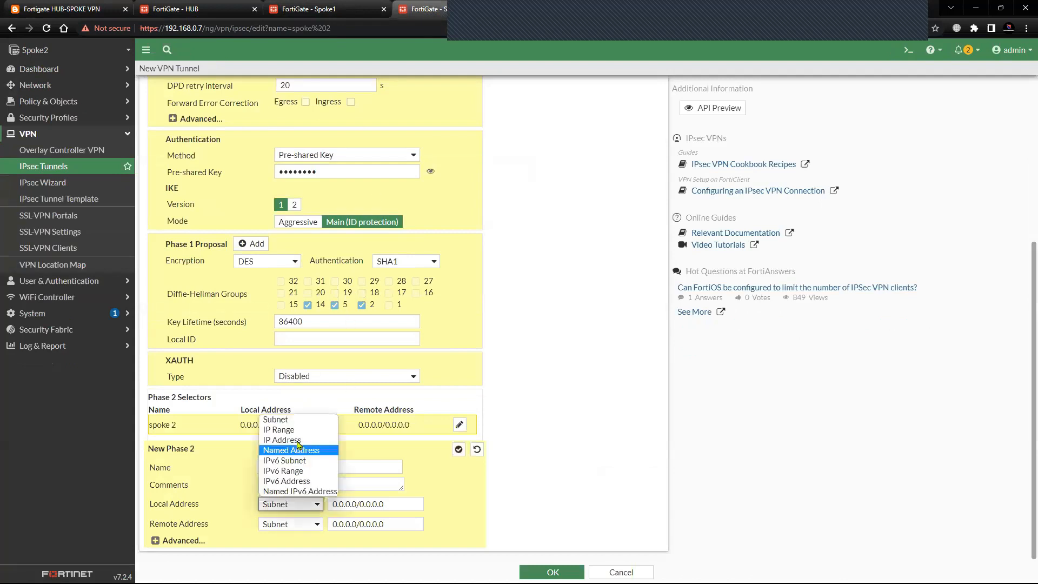
{"action": "left_click_drag", "start_coordinate": [370, 503], "coordinate": [333, 503]}
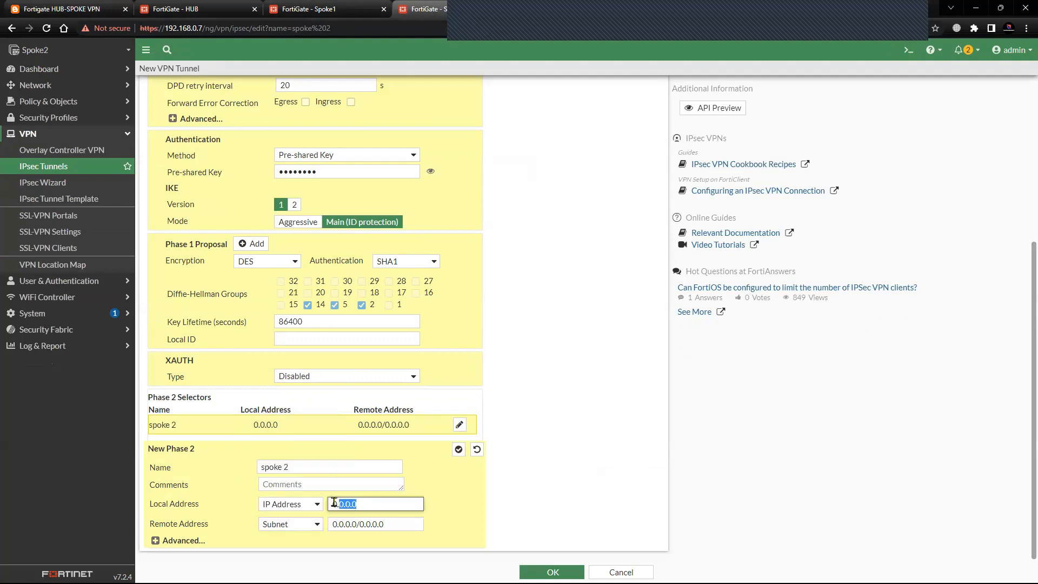
{"action": "key", "text": "BackSpace"}
{"action": "type", "text": "22.22.22.22"}
{"action": "left_click", "coordinate": [315, 529]}
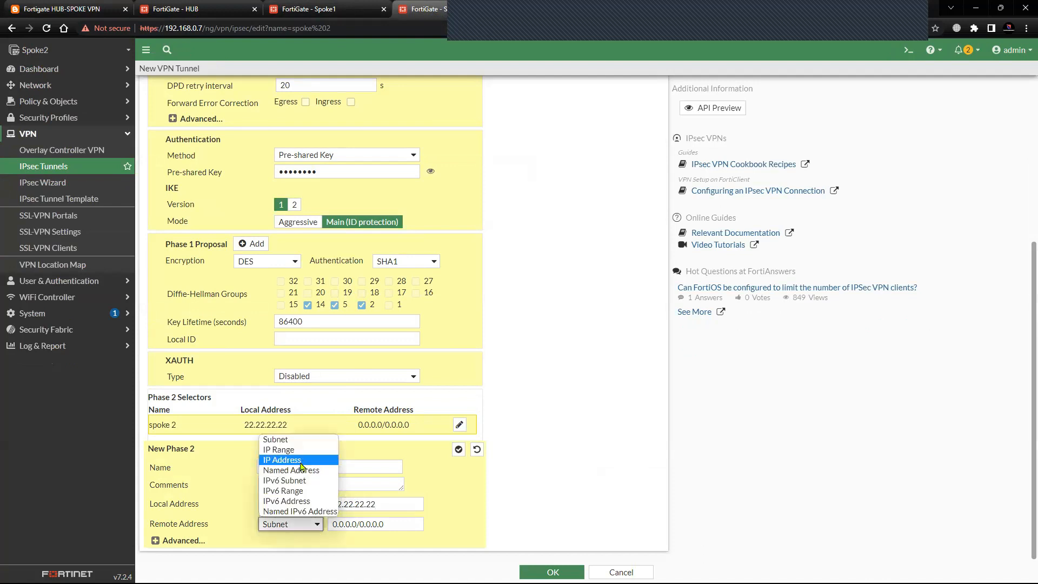
{"action": "left_click", "coordinate": [301, 460]}
{"action": "type", "text": "33.33.33.33"}
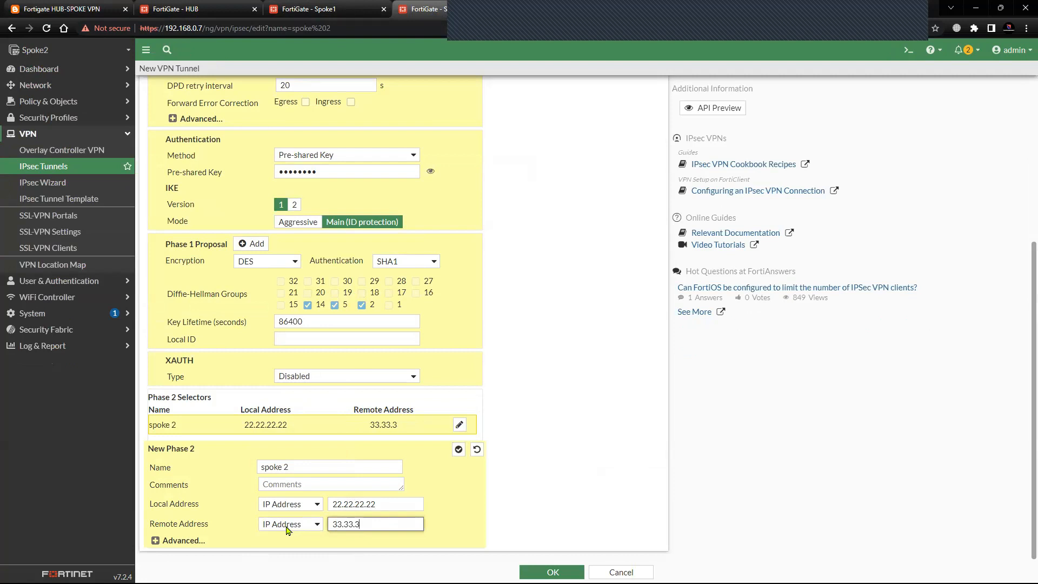
Reduce the Phase 2 proposal to a single DES encryption and SHA1 authentication entry, and save Spoke2's tunnel.
{"action": "left_click", "coordinate": [154, 541]}
{"action": "scroll", "coordinate": [430, 408], "scroll_direction": "down", "scroll_amount": 4}
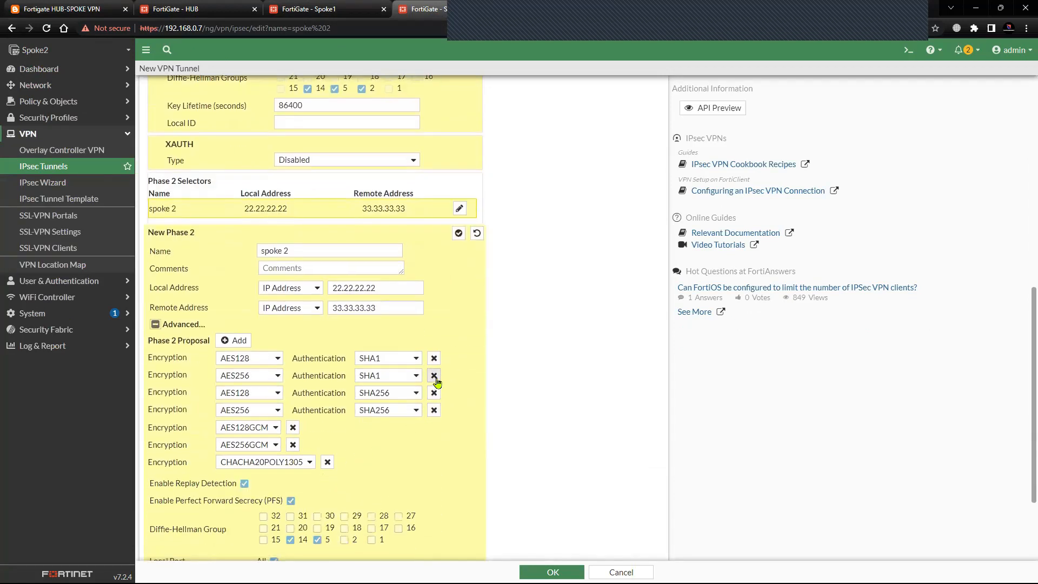
{"action": "left_click", "coordinate": [434, 376]}
{"action": "left_click", "coordinate": [434, 376]}
{"action": "left_click", "coordinate": [434, 375]}
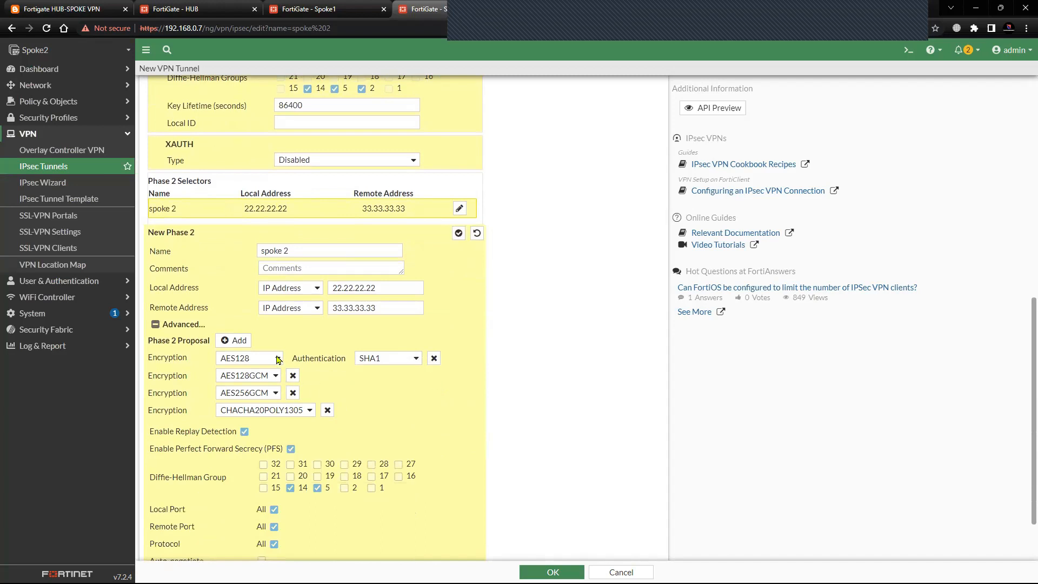
{"action": "left_click", "coordinate": [278, 359]}
{"action": "left_click", "coordinate": [228, 381]}
{"action": "left_click", "coordinate": [415, 358]}
{"action": "left_click", "coordinate": [370, 391]}
{"action": "left_click", "coordinate": [293, 375]}
{"action": "left_click", "coordinate": [293, 376]}
{"action": "left_click", "coordinate": [326, 376]}
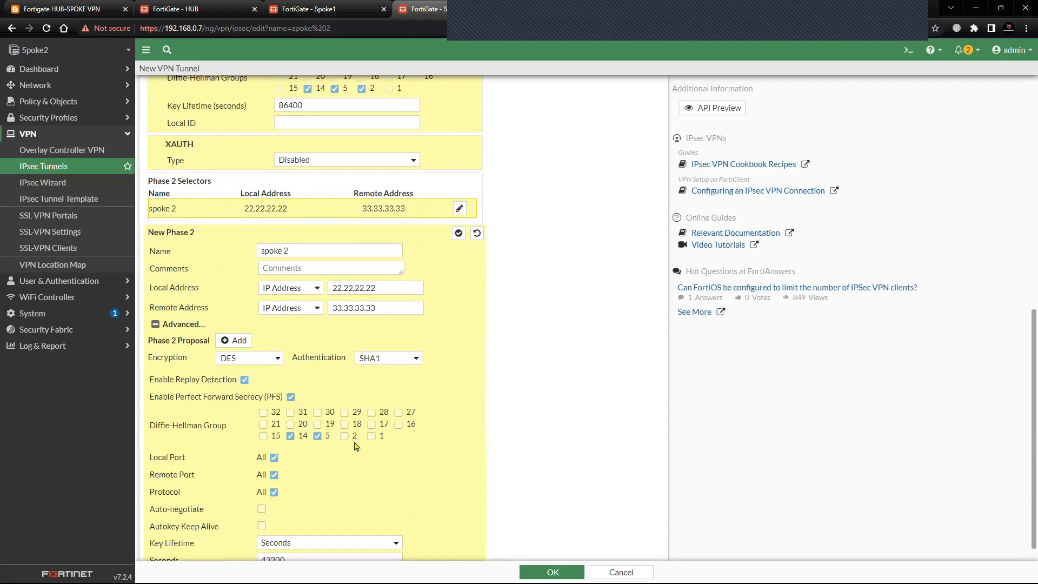
{"action": "scroll", "coordinate": [286, 542], "scroll_direction": "down", "scroll_amount": 2}
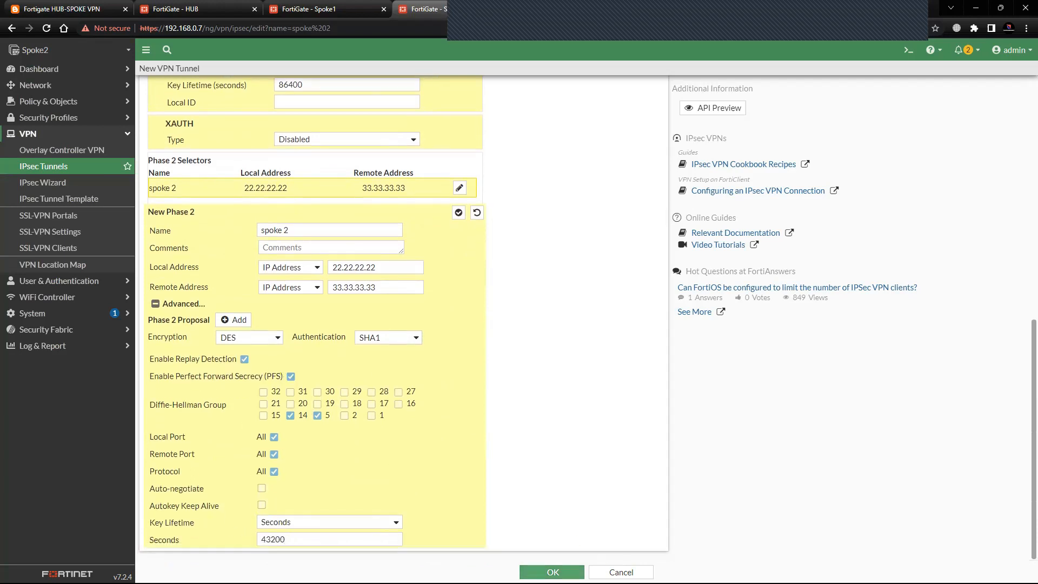
{"action": "left_click", "coordinate": [551, 572]}
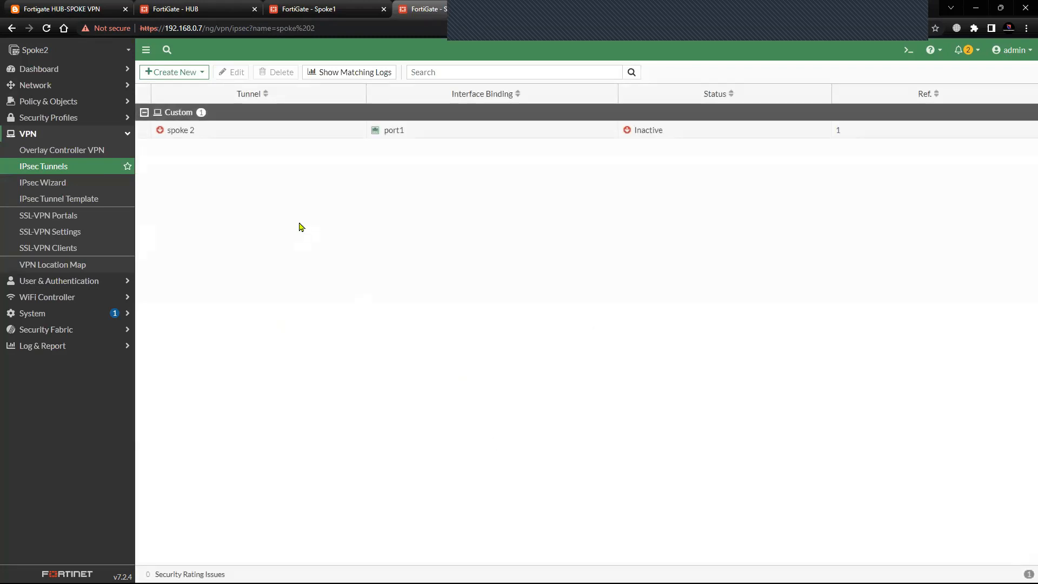
Start a new firewall policy on Spoke2 named "vpn in" with incoming interface spoke 2 and outgoing interface Lo.
{"action": "left_click", "coordinate": [206, 9]}
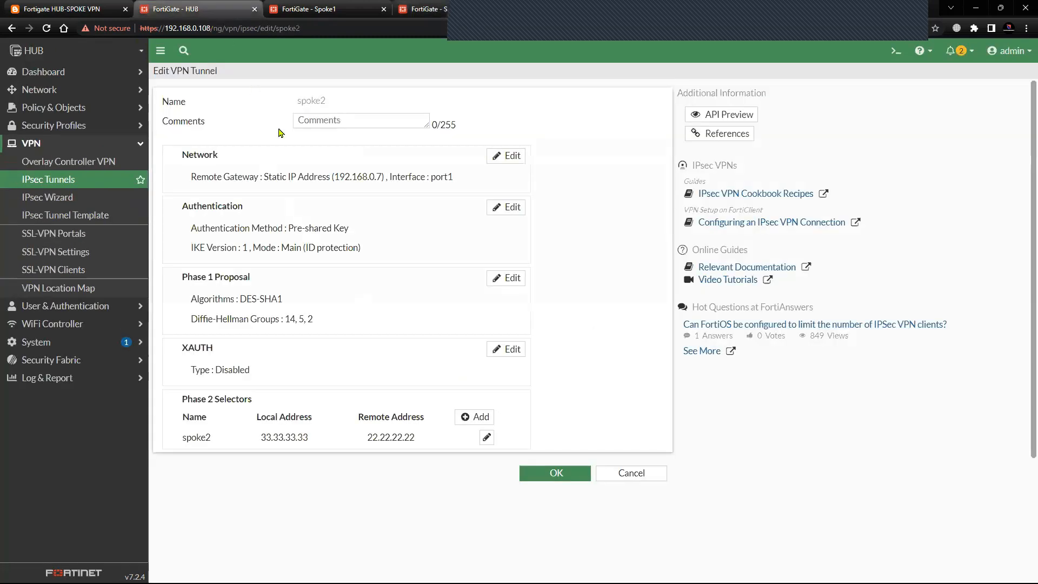
{"action": "left_click", "coordinate": [423, 13]}
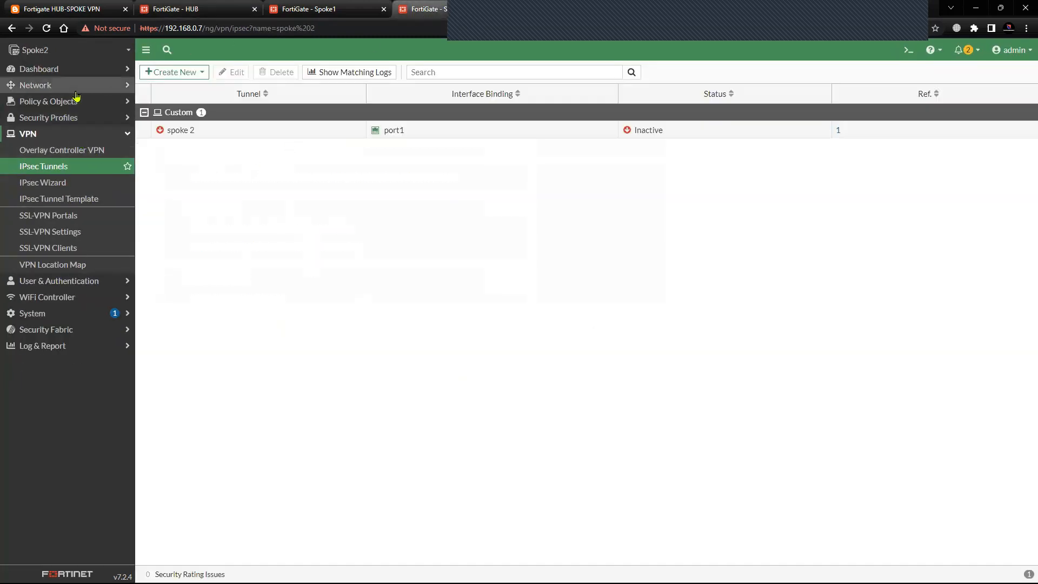
{"action": "left_click", "coordinate": [65, 102]}
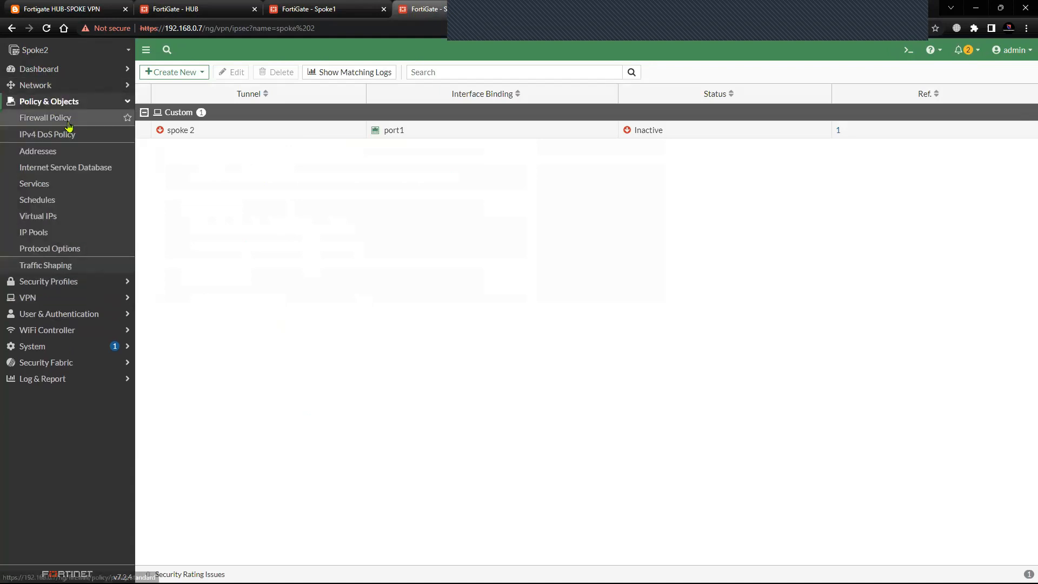
{"action": "left_click", "coordinate": [68, 120]}
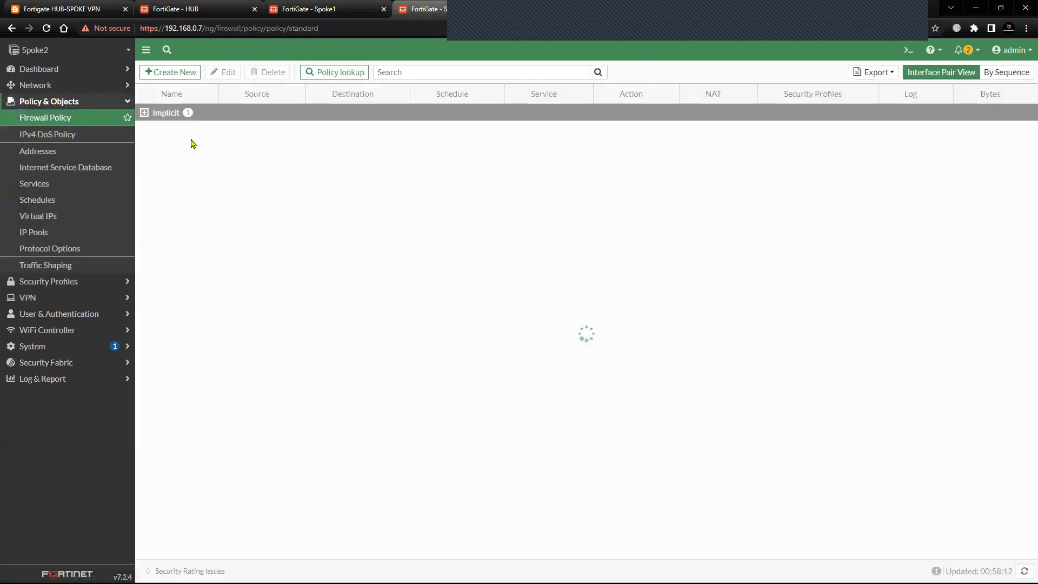
{"action": "left_click", "coordinate": [179, 74]}
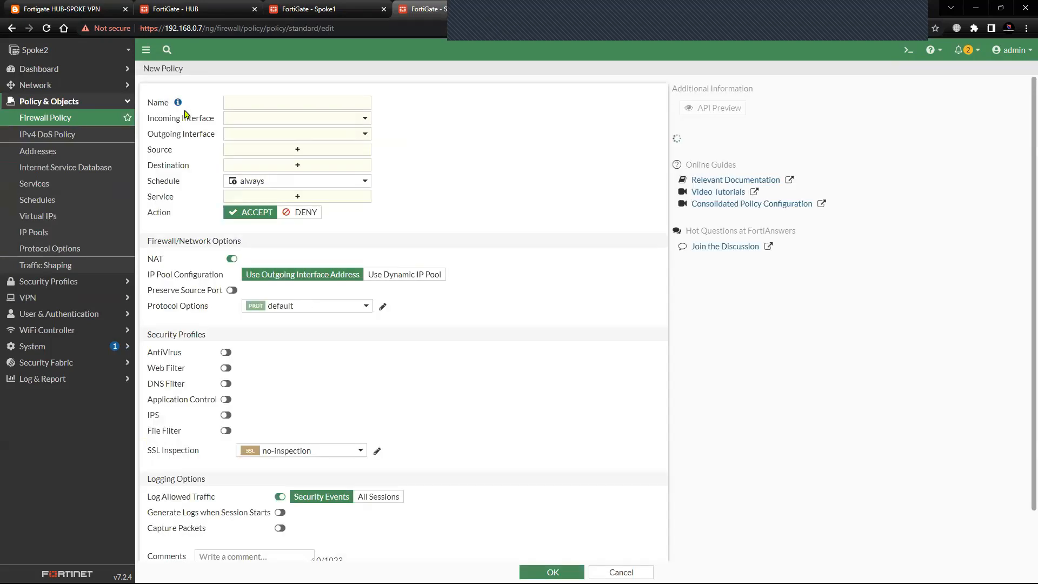
{"action": "left_click", "coordinate": [241, 102]}
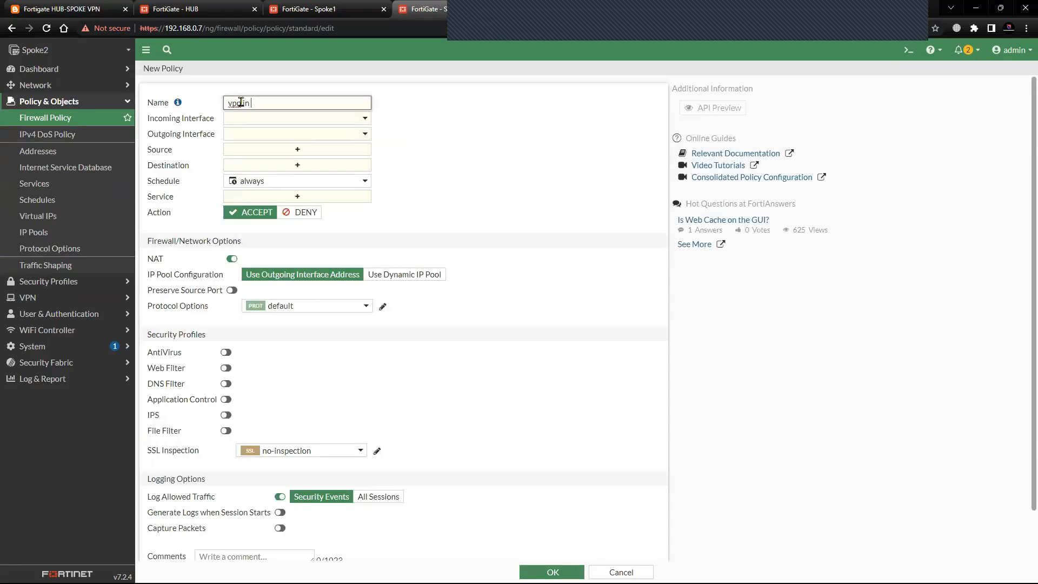
{"action": "left_click", "coordinate": [266, 118]}
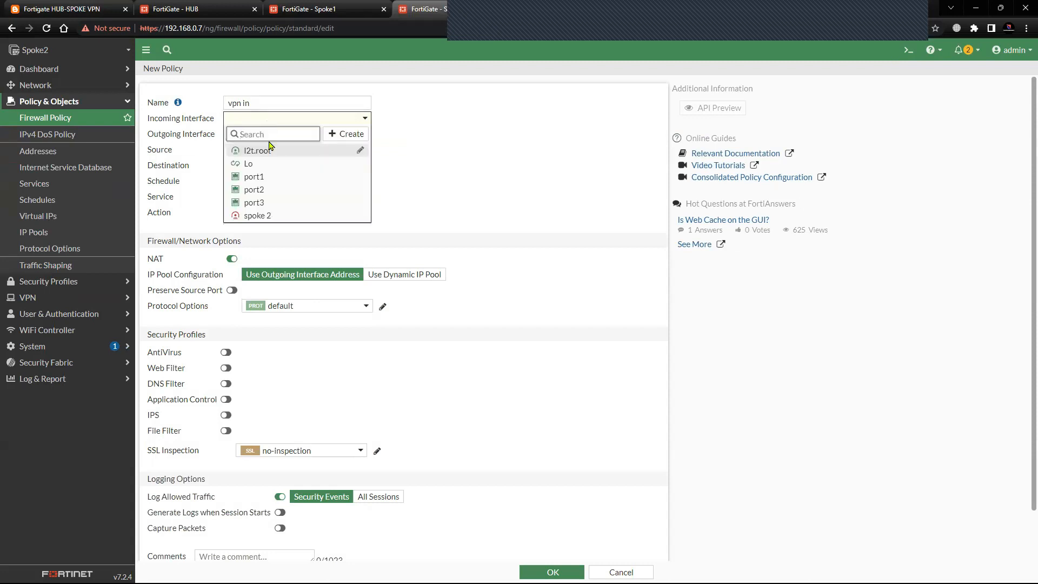
{"action": "left_click", "coordinate": [257, 216]}
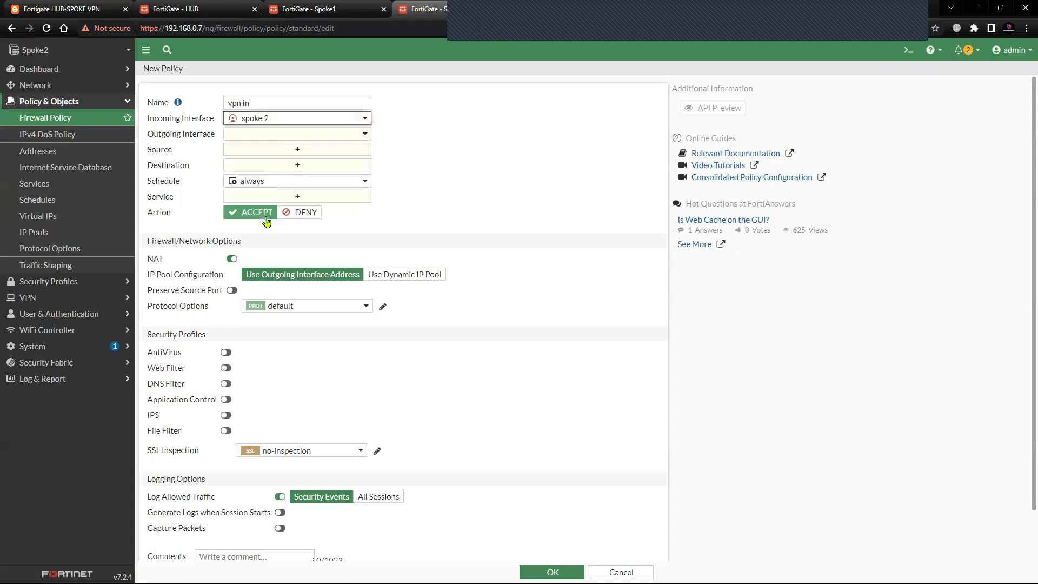
{"action": "left_click", "coordinate": [280, 134]}
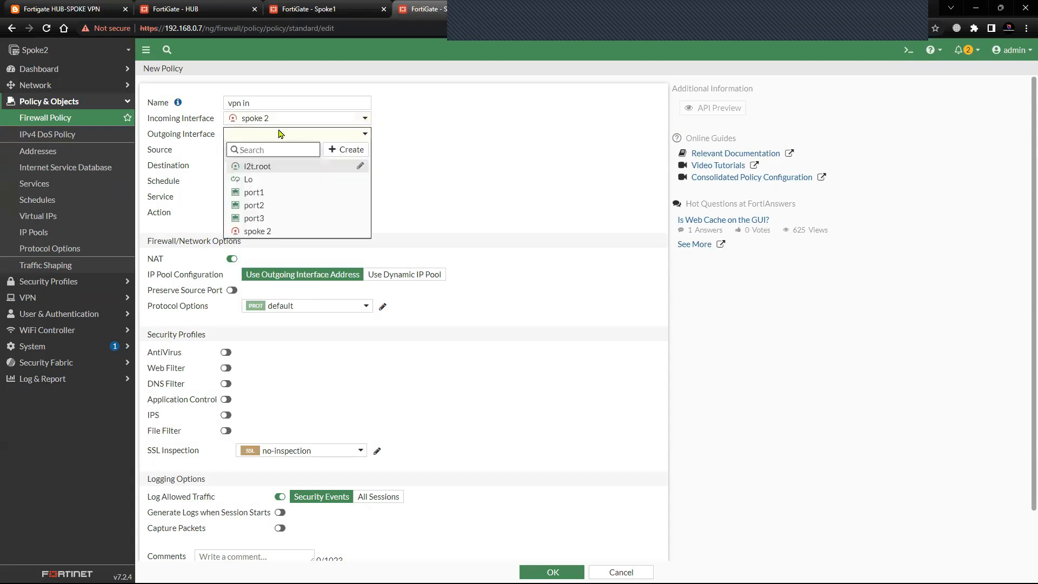
{"action": "left_click", "coordinate": [270, 179]}
Set the "vpn in" policy's source and destination to all and service to ALL_ICMP, disable NAT, and save it.
{"action": "left_click", "coordinate": [285, 155]}
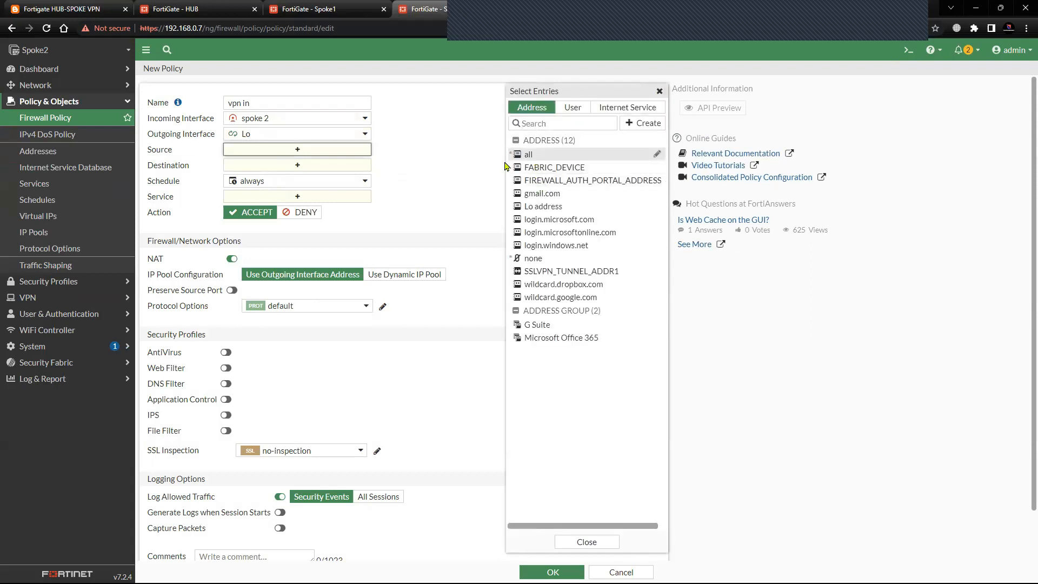
{"action": "left_click", "coordinate": [519, 155]}
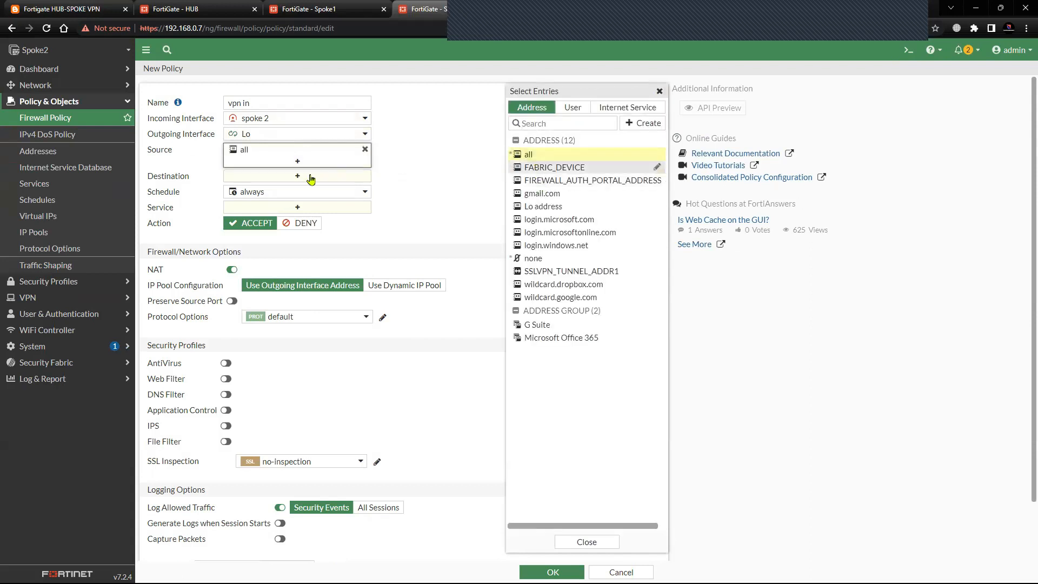
{"action": "left_click", "coordinate": [543, 160]}
{"action": "left_click", "coordinate": [341, 219]}
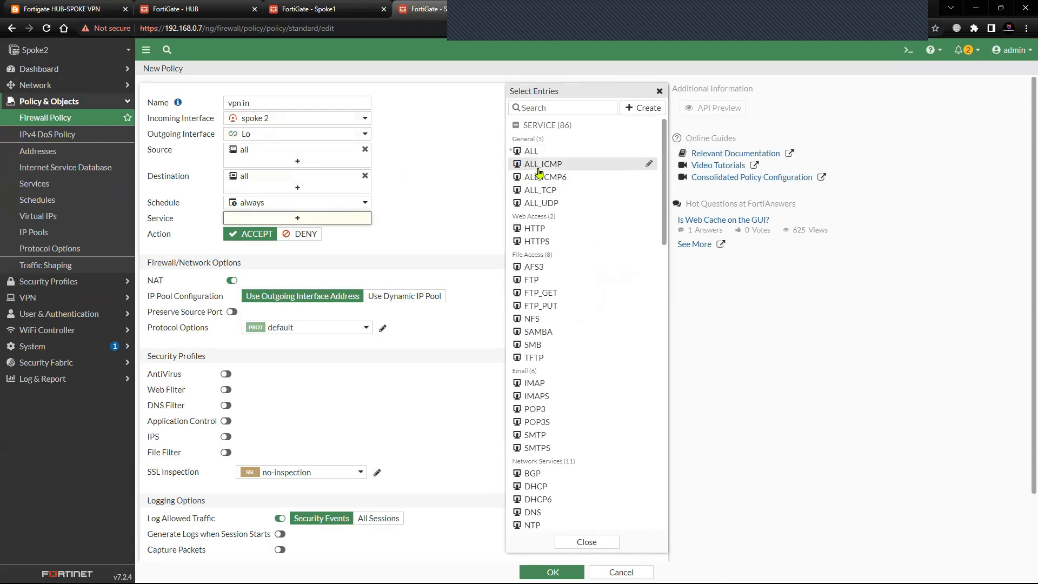
{"action": "left_click", "coordinate": [539, 168]}
{"action": "left_click", "coordinate": [231, 290]}
{"action": "left_click", "coordinate": [552, 571]}
Start another firewall policy named "vpn out" with incoming interface Lo and outgoing interface spoke 2.
{"action": "left_click", "coordinate": [186, 74]}
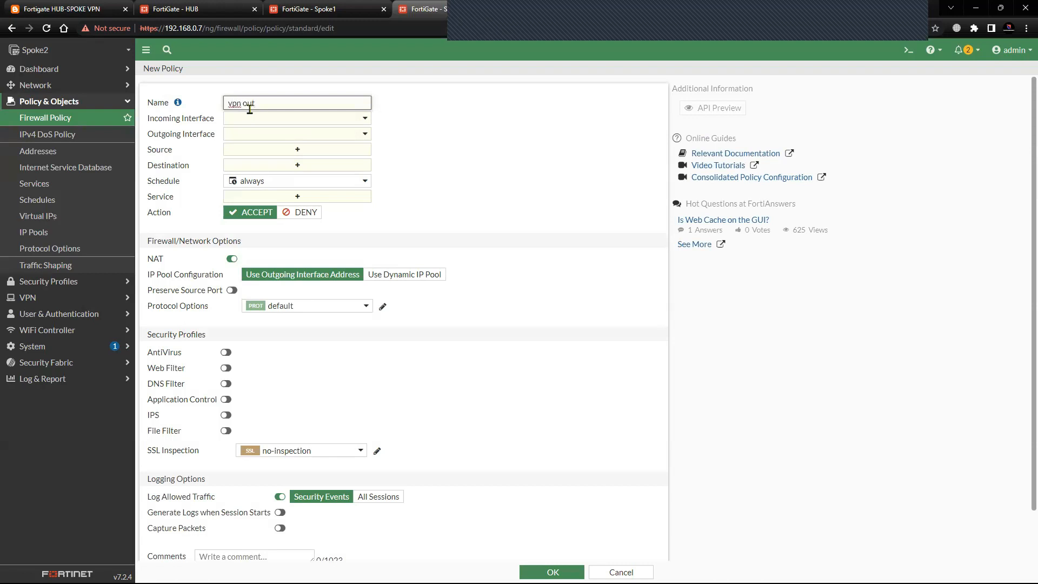
{"action": "left_click", "coordinate": [257, 118]}
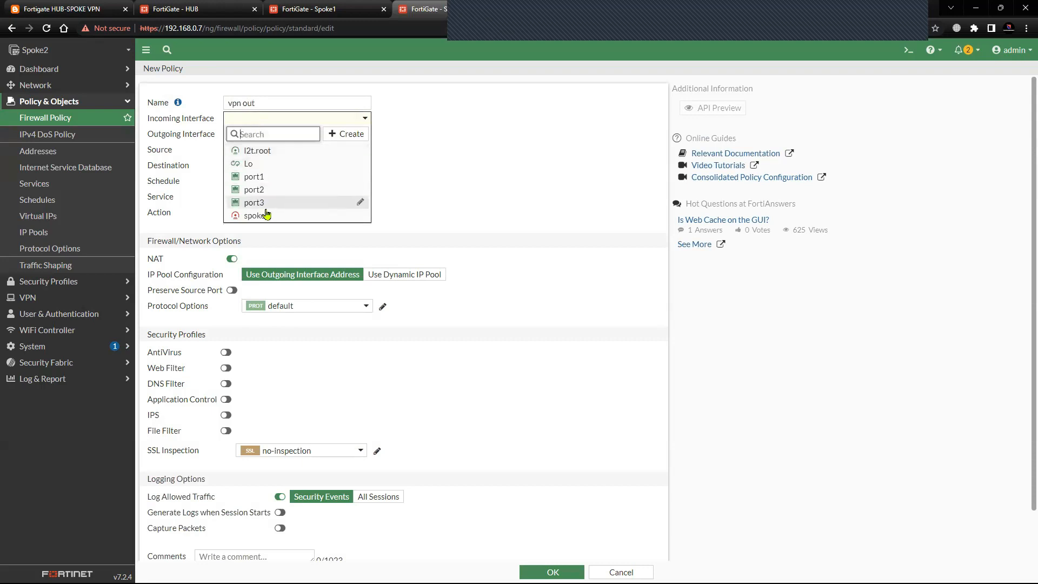
{"action": "left_click", "coordinate": [265, 164]}
{"action": "left_click", "coordinate": [286, 135]}
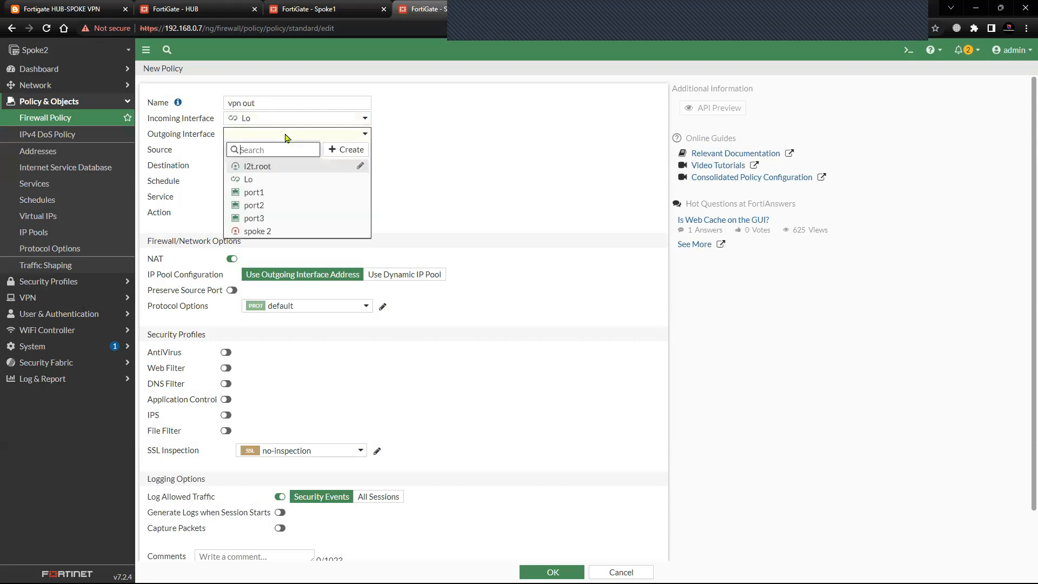
{"action": "left_click", "coordinate": [270, 231]}
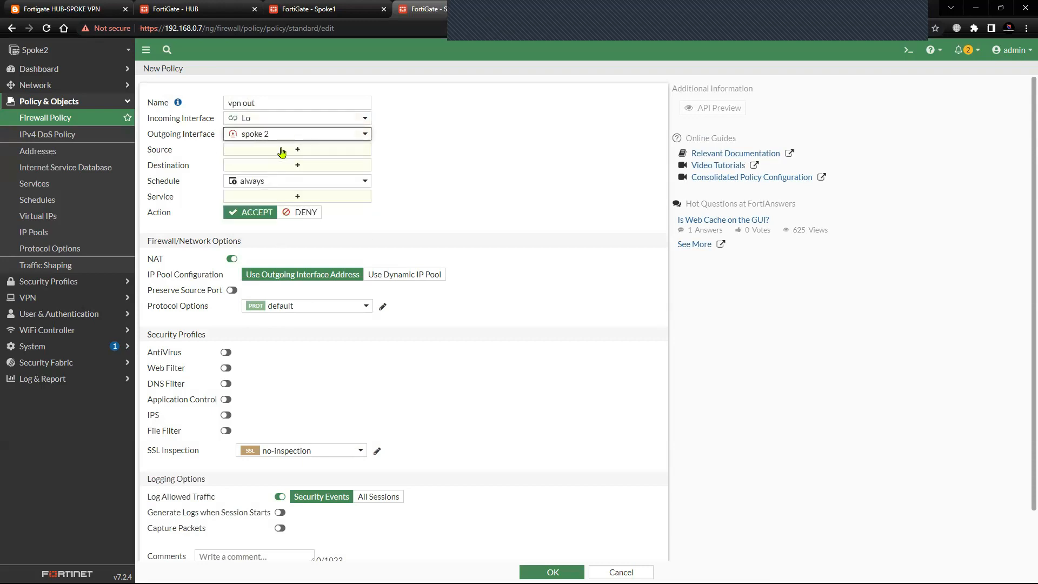
Set the "vpn out" policy's source and destination to all and service to ALL_ICMP, disable NAT, and save it.
{"action": "left_click", "coordinate": [281, 151]}
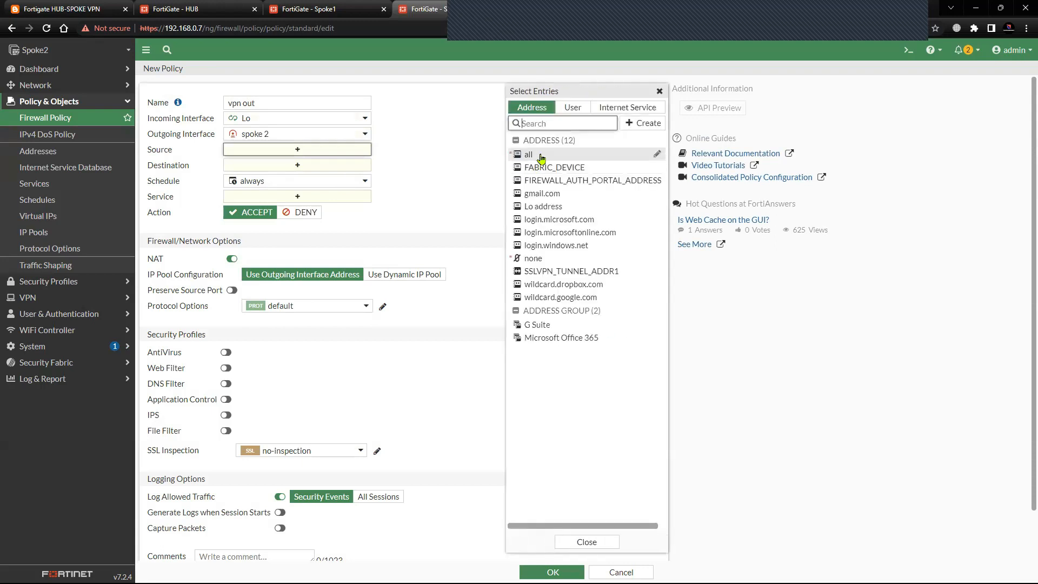
{"action": "left_click", "coordinate": [541, 157]}
{"action": "left_click", "coordinate": [316, 177]}
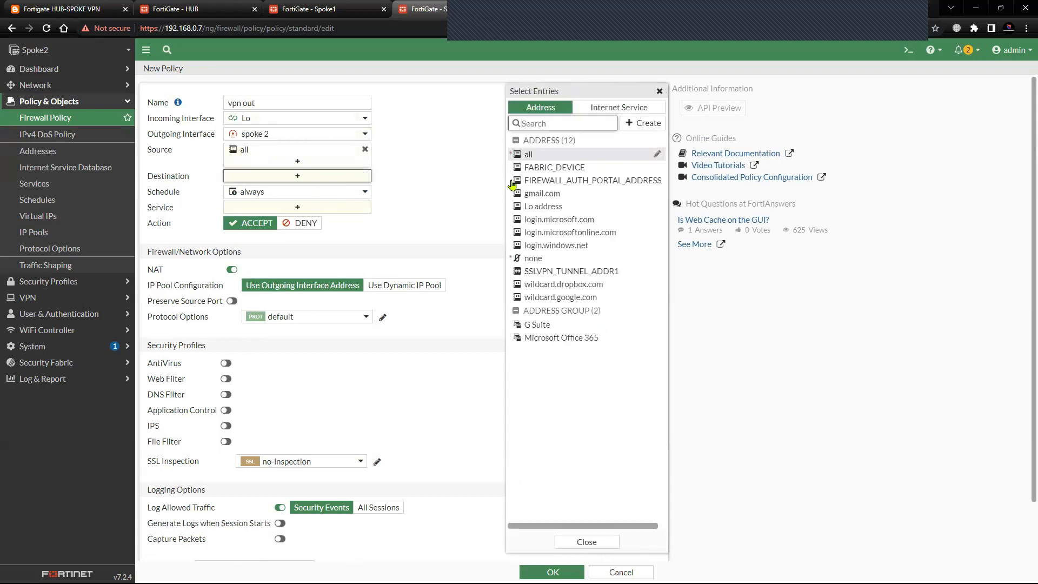
{"action": "left_click", "coordinate": [530, 155]}
{"action": "left_click", "coordinate": [315, 221]}
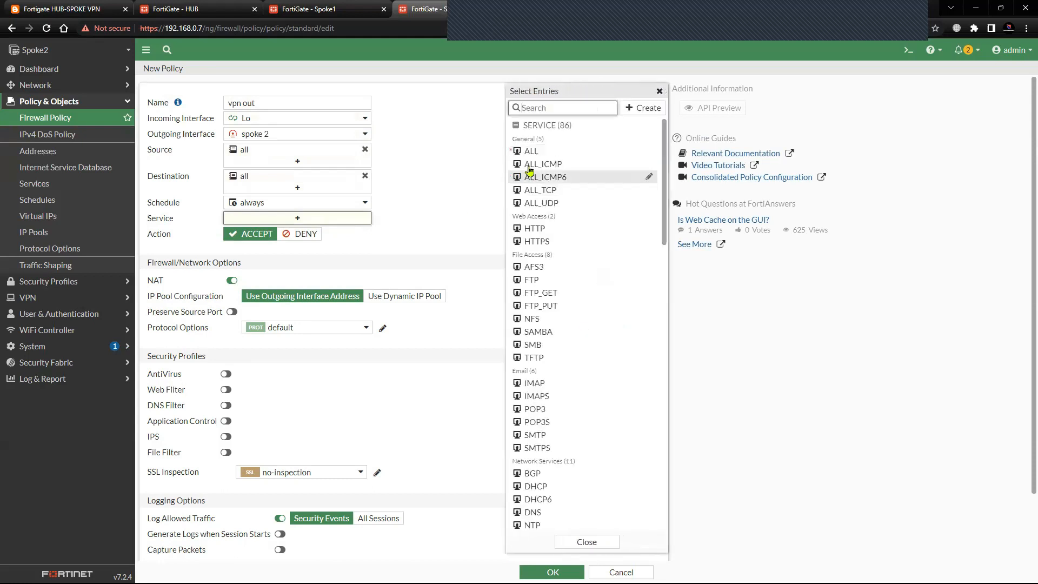
{"action": "left_click", "coordinate": [542, 163]}
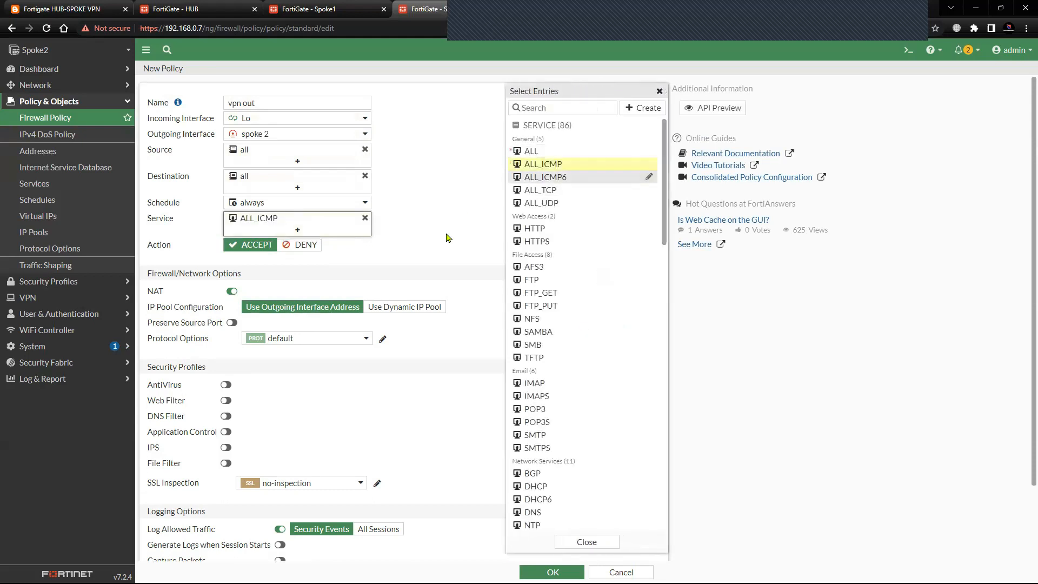
{"action": "left_click", "coordinate": [232, 290]}
{"action": "left_click", "coordinate": [552, 572]}
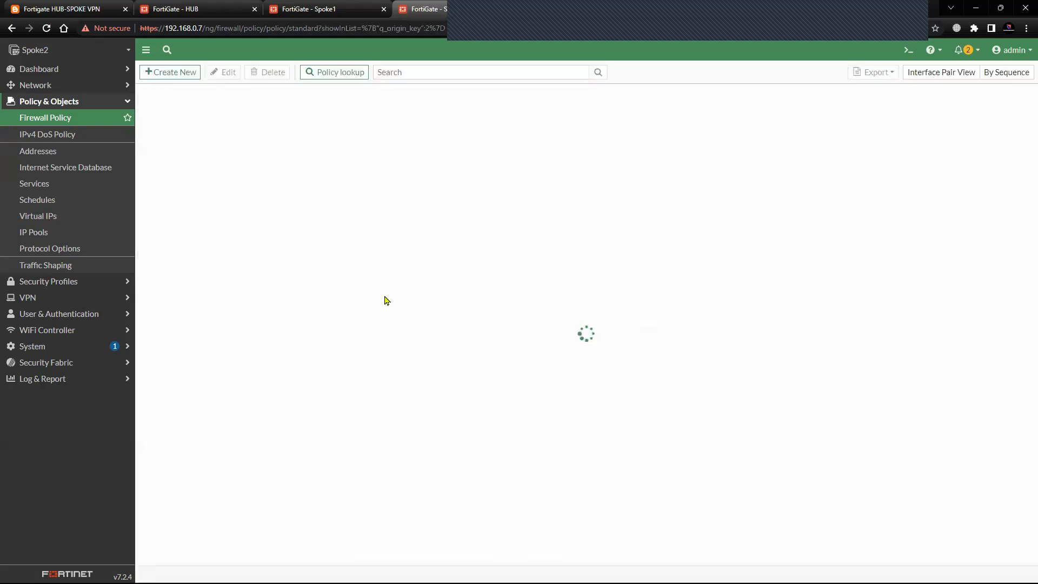
Open Spoke2's static routes list and check the loopback addresses in the blog's hub-and-spoke topology diagram.
{"action": "left_click", "coordinate": [95, 101]}
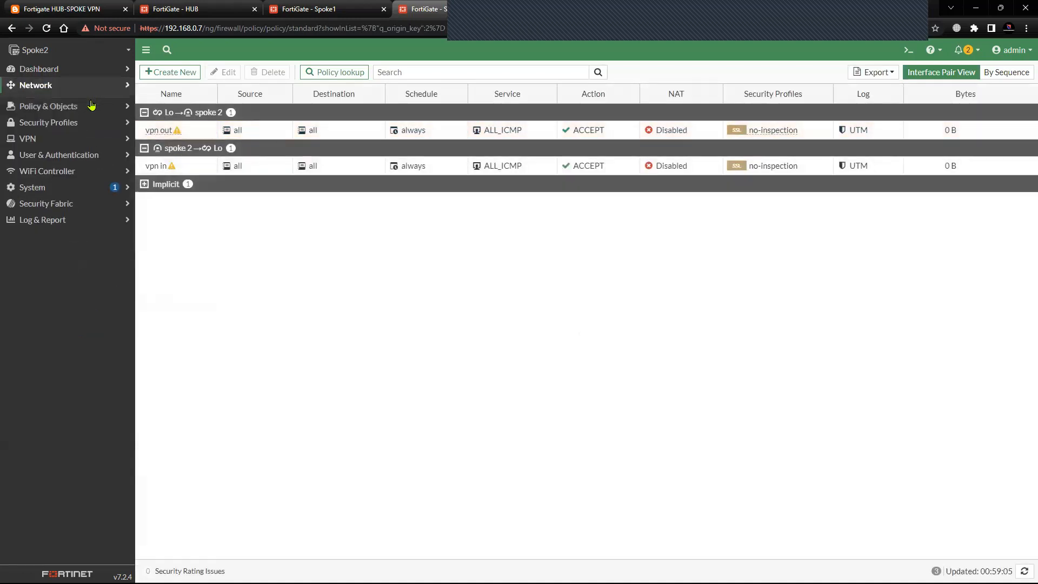
{"action": "left_click", "coordinate": [92, 85]}
{"action": "left_click", "coordinate": [70, 167]}
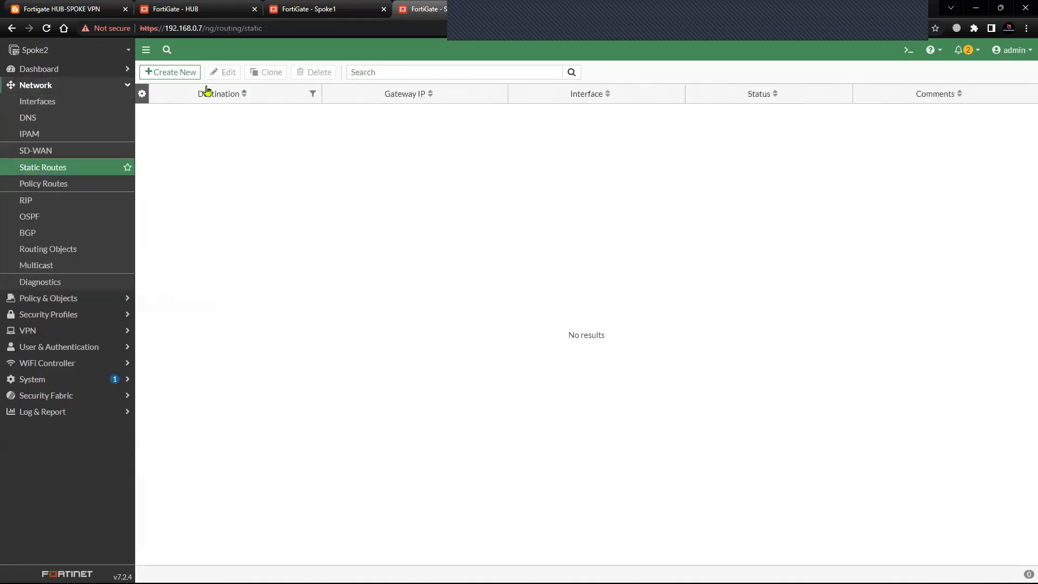
{"action": "left_click", "coordinate": [90, 11]}
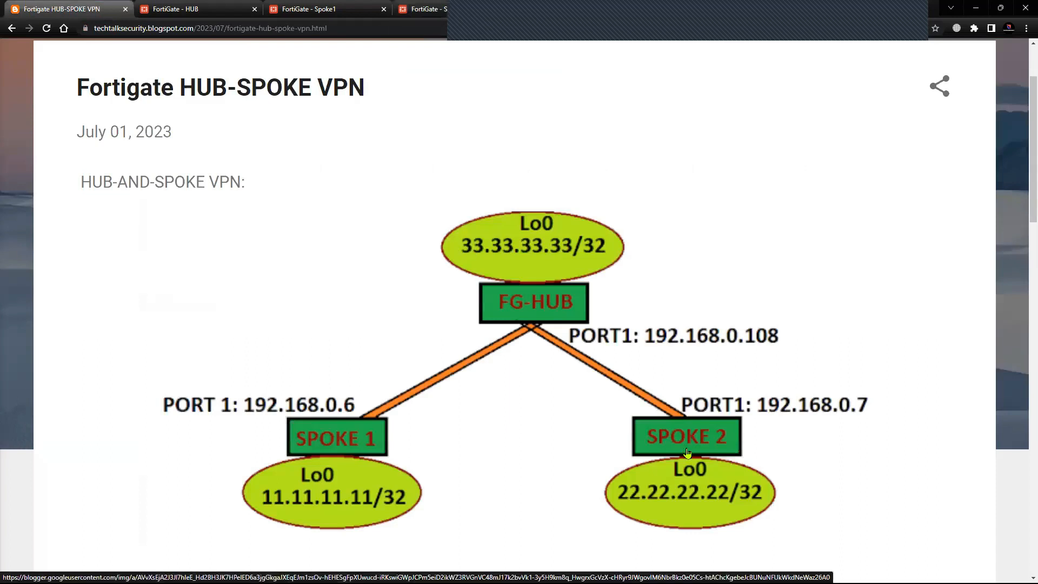
{"action": "left_click", "coordinate": [412, 17]}
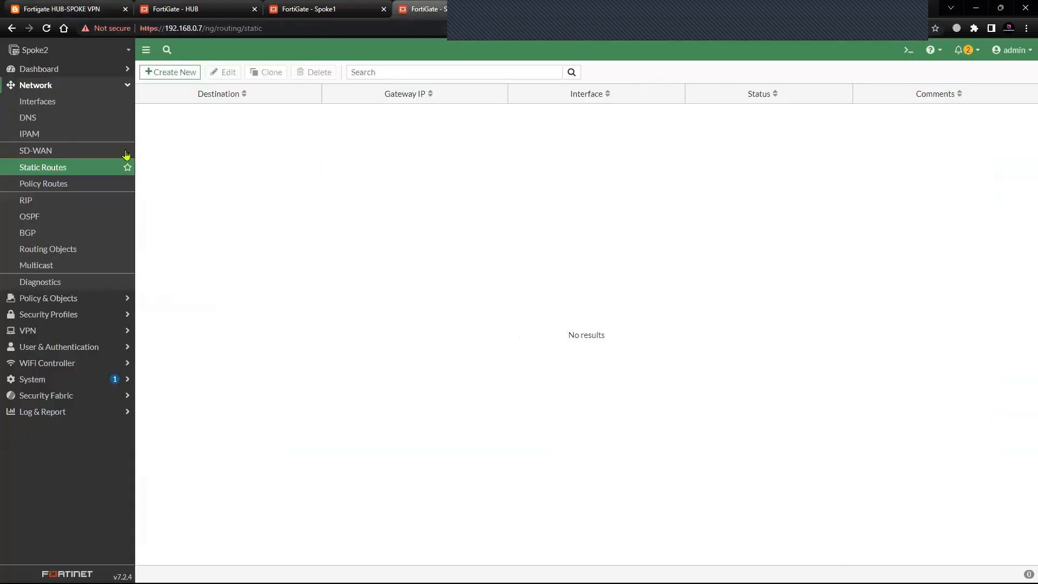
Create a static route on Spoke2 to 33.33.33.33/32 through the spoke 2 interface and save it.
{"action": "left_click", "coordinate": [165, 72]}
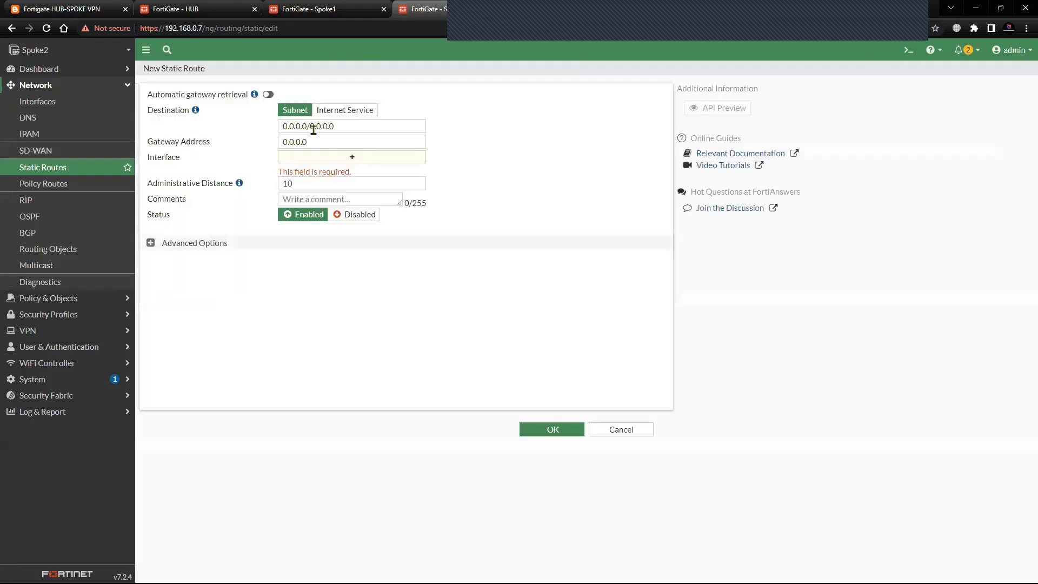
{"action": "left_click_drag", "start_coordinate": [344, 130], "coordinate": [219, 132]}
{"action": "type", "text": "33"}
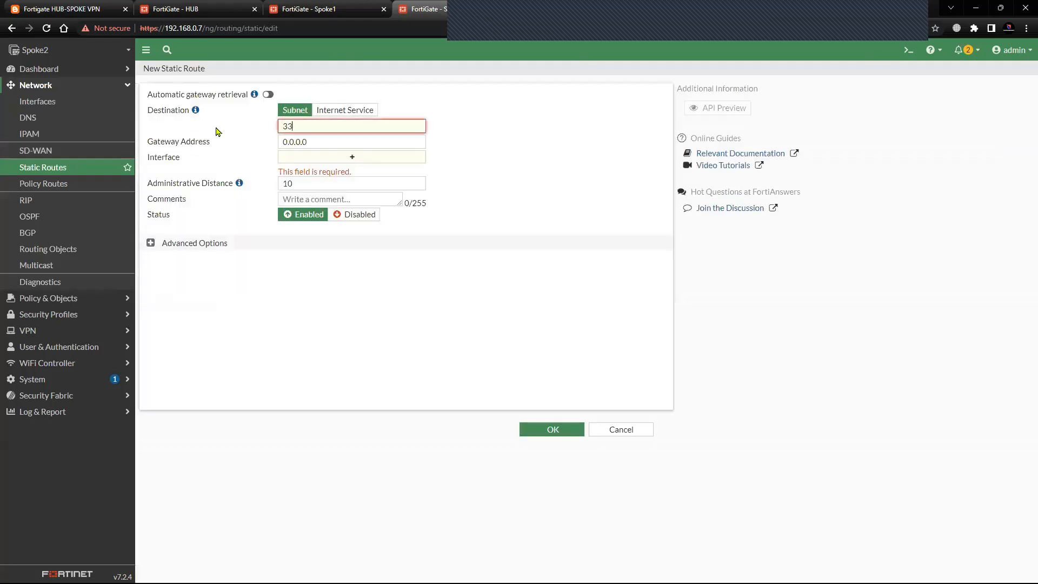
{"action": "type", "text": ".33.33.33/32"}
{"action": "left_click", "coordinate": [321, 158]}
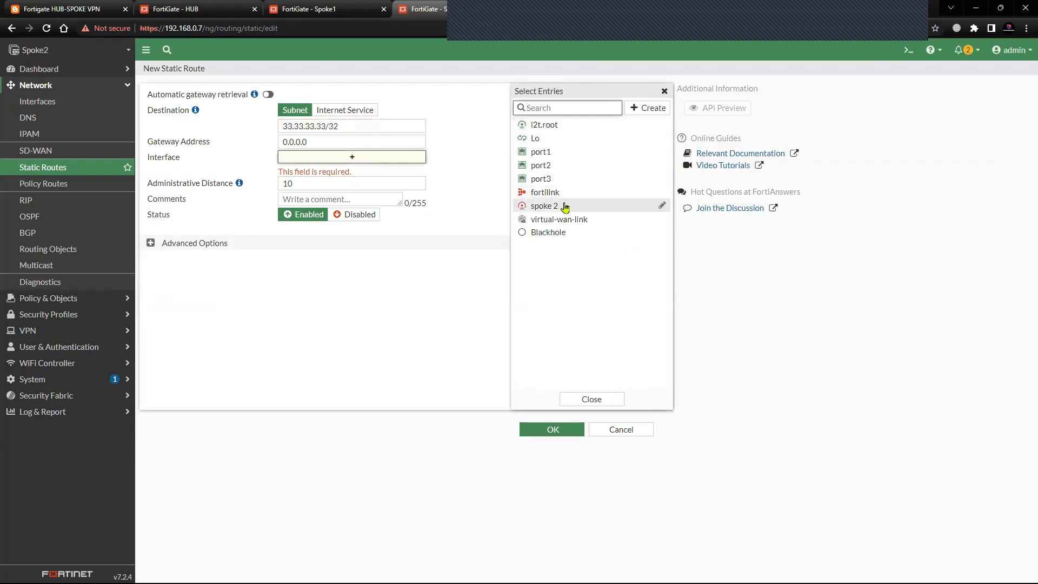
{"action": "left_click", "coordinate": [564, 205]}
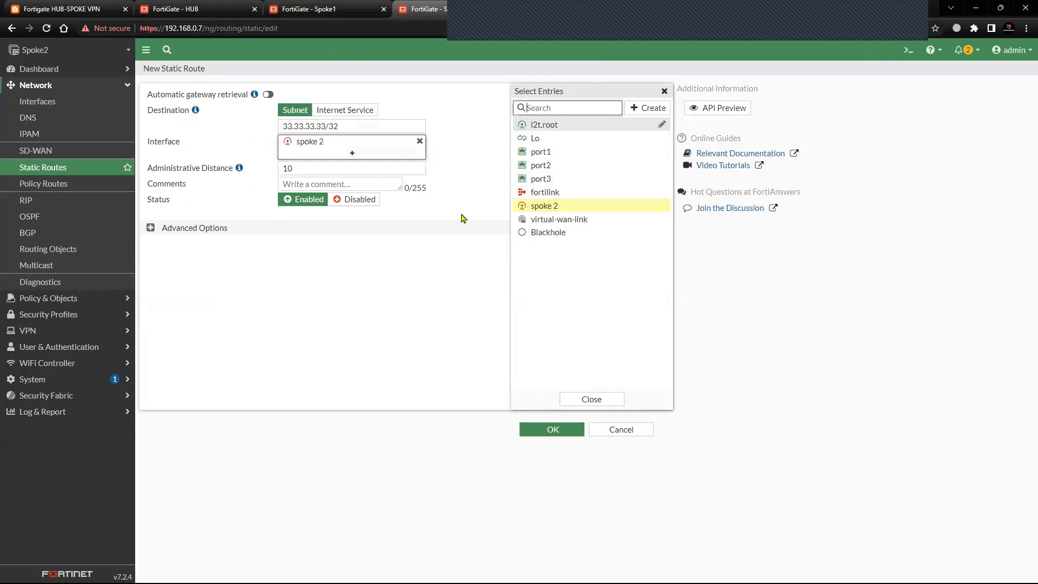
{"action": "left_click", "coordinate": [457, 395]}
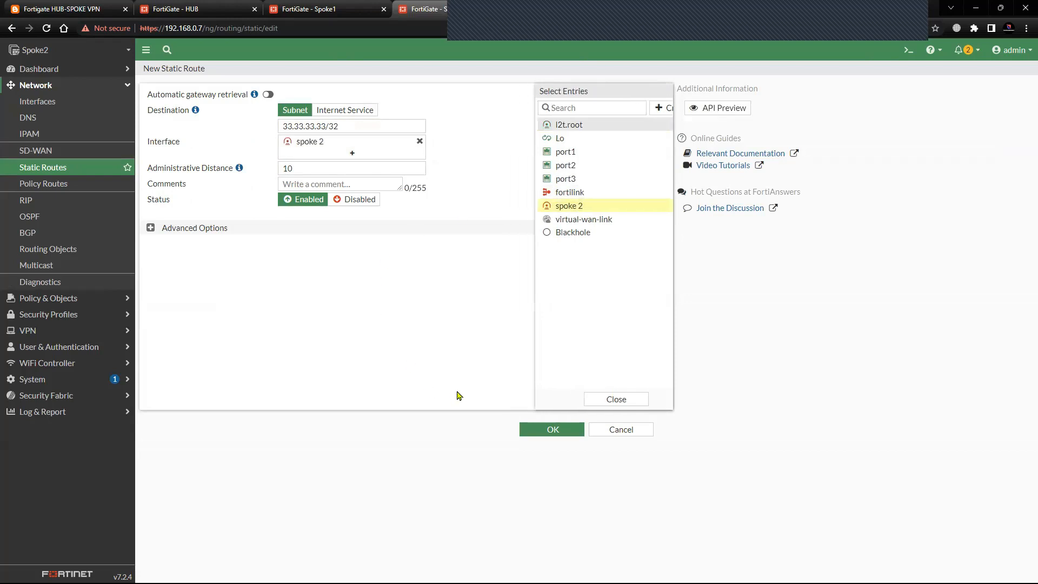
{"action": "left_click", "coordinate": [534, 432]}
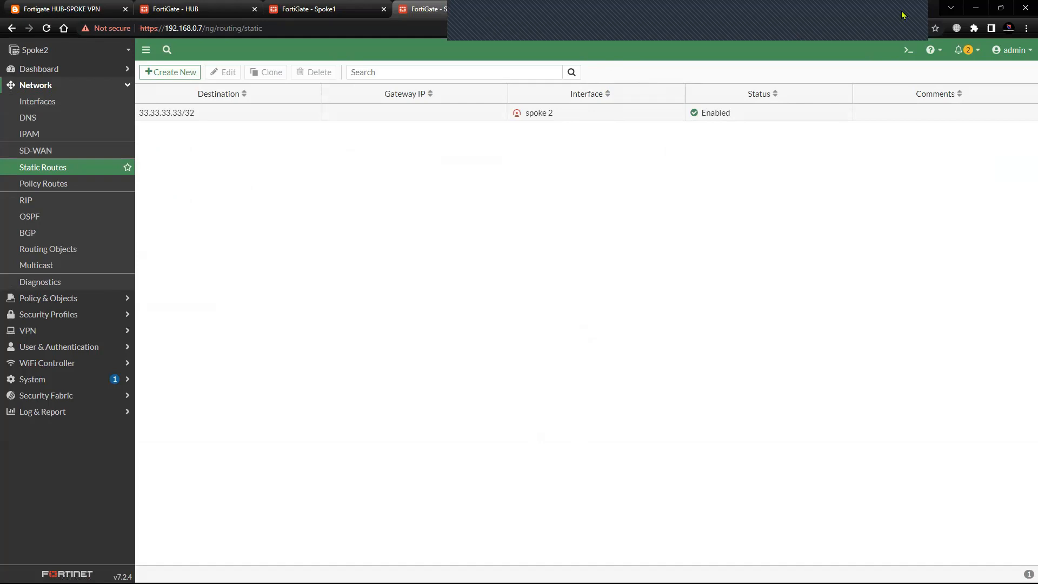
On Spoke1, allow PING administrative access on the Lo0 loopback interface and save it.
{"action": "left_click", "coordinate": [915, 38]}
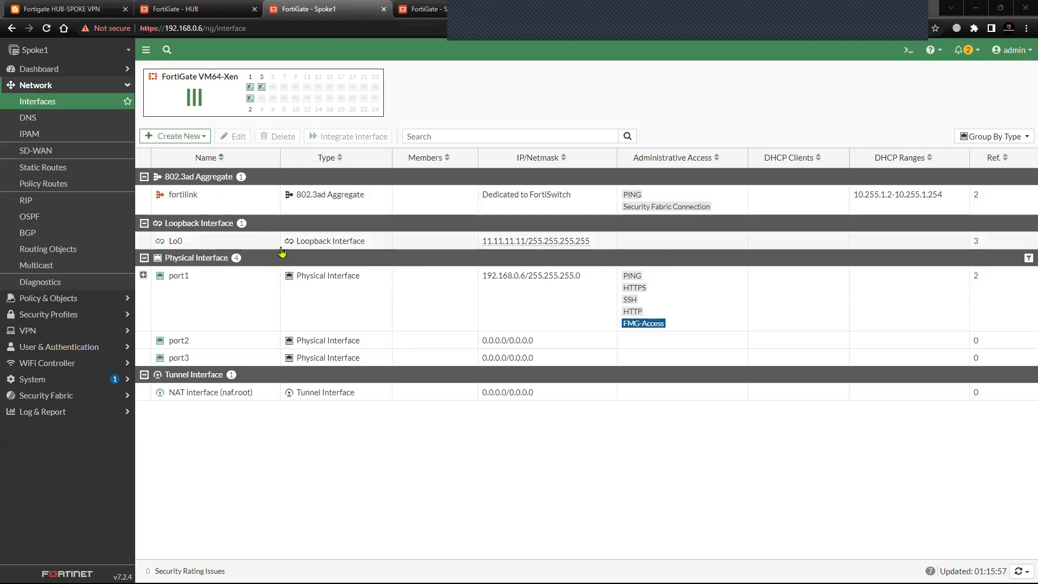
{"action": "left_click", "coordinate": [222, 244]}
{"action": "left_click", "coordinate": [233, 137]}
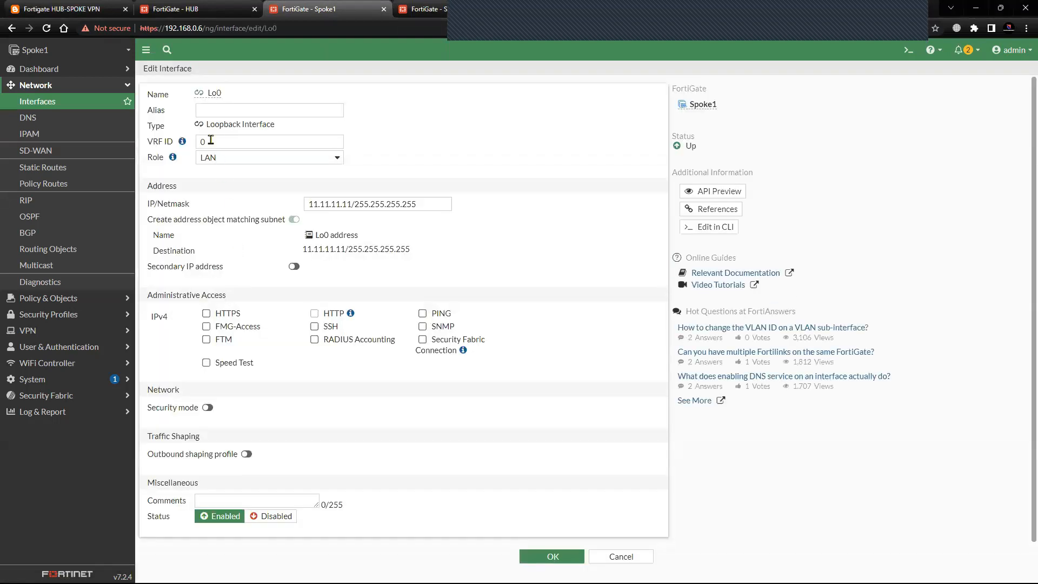
{"action": "left_click", "coordinate": [422, 314]}
{"action": "left_click", "coordinate": [564, 560]}
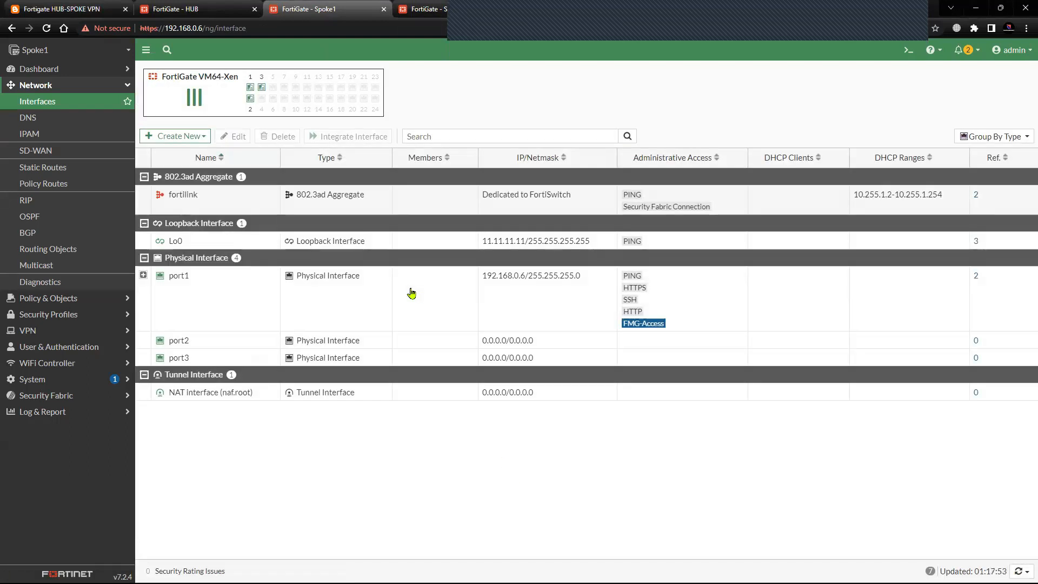
Open the HUB's CLI console and set the ping source with execute ping-options source 33.33.33.33.
{"action": "left_click", "coordinate": [205, 10]}
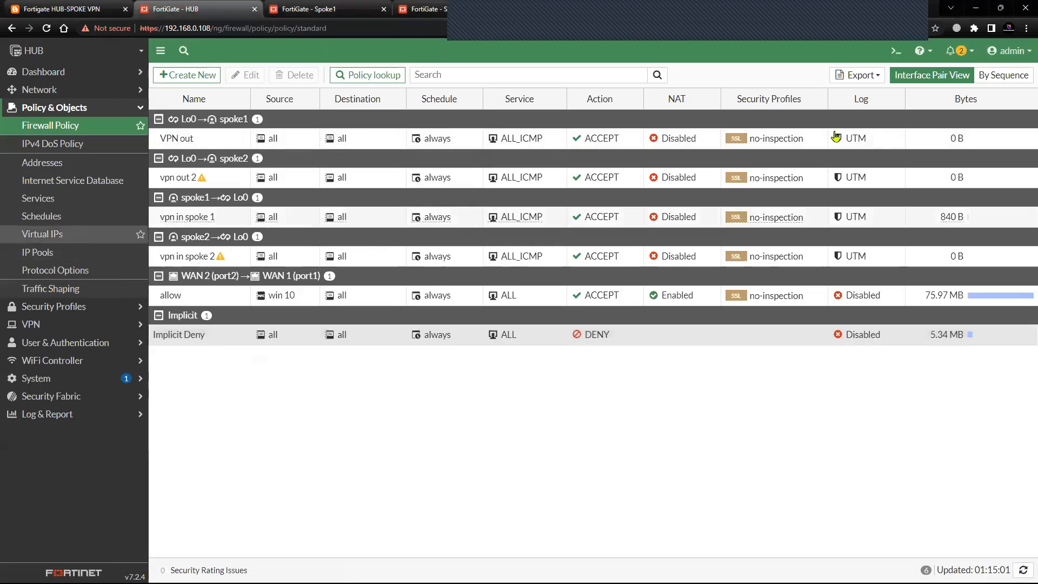
{"action": "left_click", "coordinate": [895, 51]}
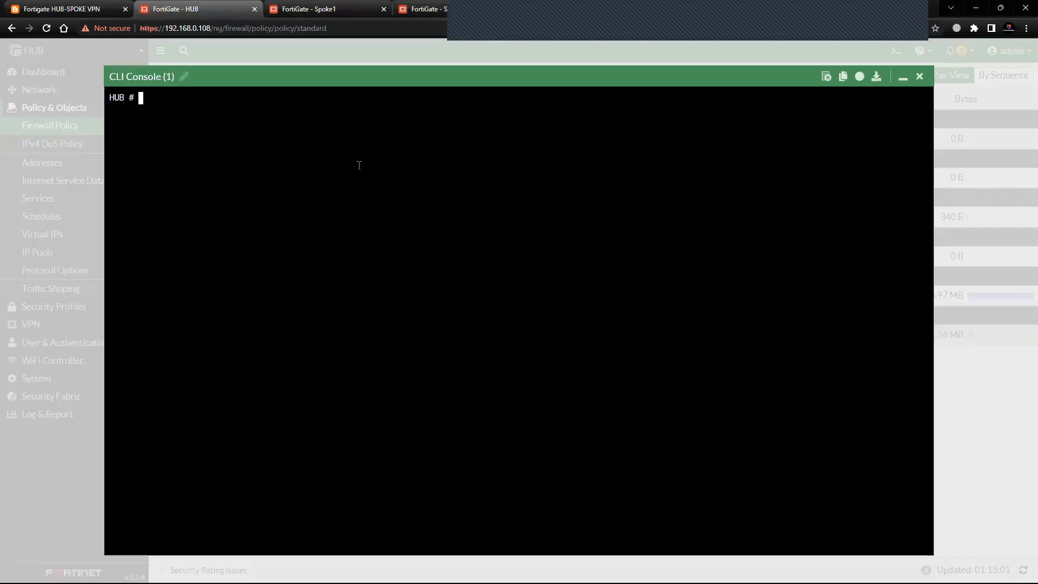
{"action": "key", "text": "Return"}
{"action": "key", "text": "Return"}
{"action": "key", "text": "Return"}
{"action": "type", "text": "execute "}
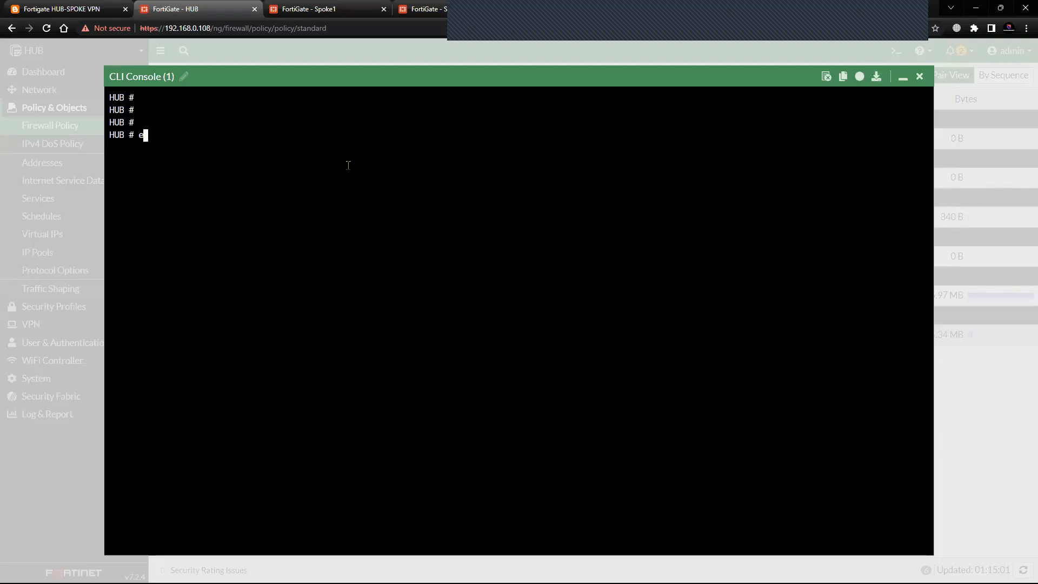
{"action": "type", "text": "ping-options source "}
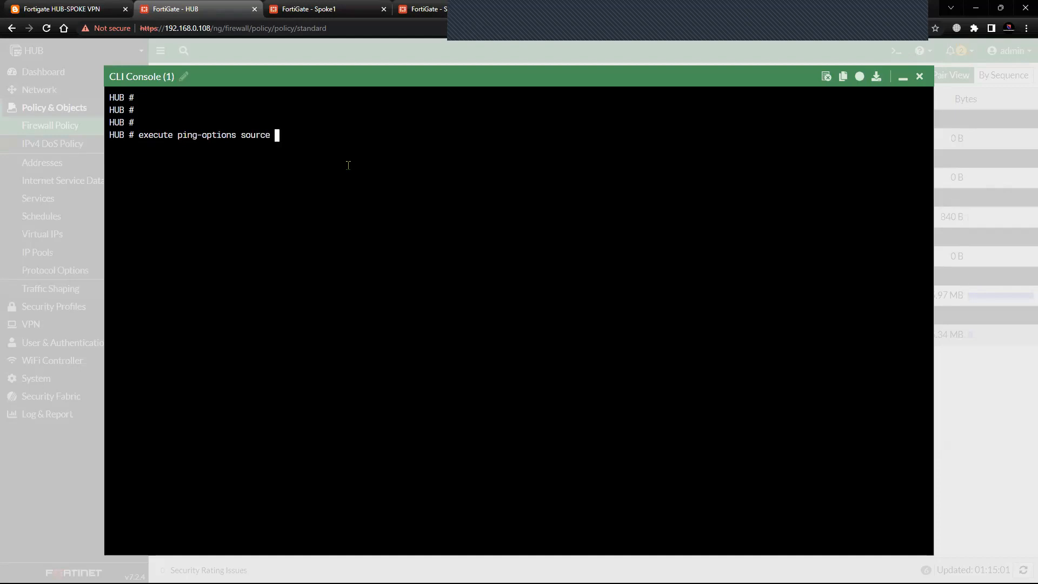
{"action": "type", "text": "33.3.3"}
{"action": "key", "text": "BackSpace"}
{"action": "type", "text": "3.33.33"}
{"action": "key", "text": "Return"}
Check Spoke 1's loopback address in the blog diagram and run execute ping 11.11.11.11 from the HUB.
{"action": "type", "text": "execute ping"}
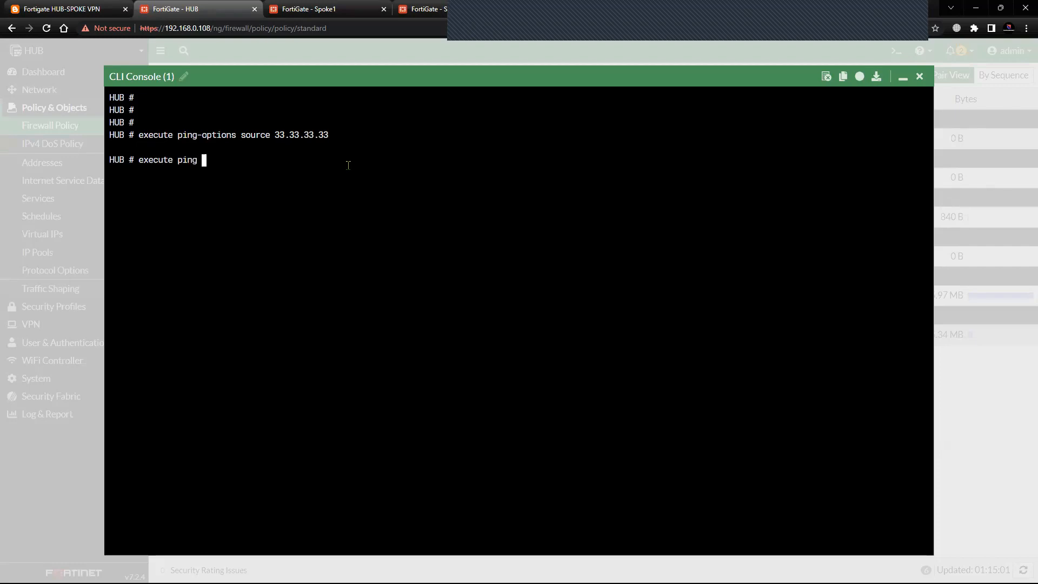
{"action": "left_click", "coordinate": [64, 9]}
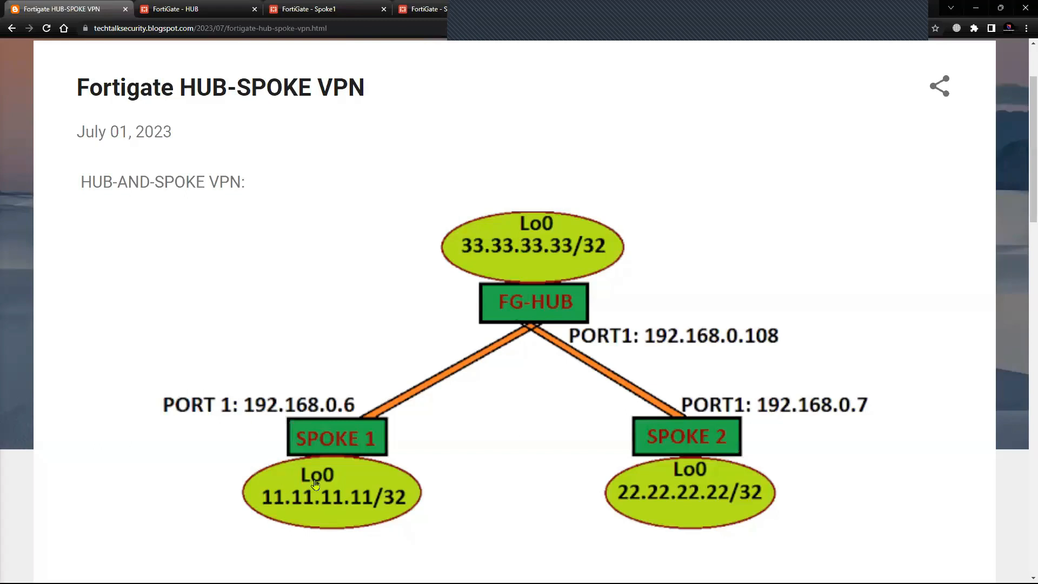
{"action": "left_click", "coordinate": [213, 7]}
{"action": "type", "text": "11"}
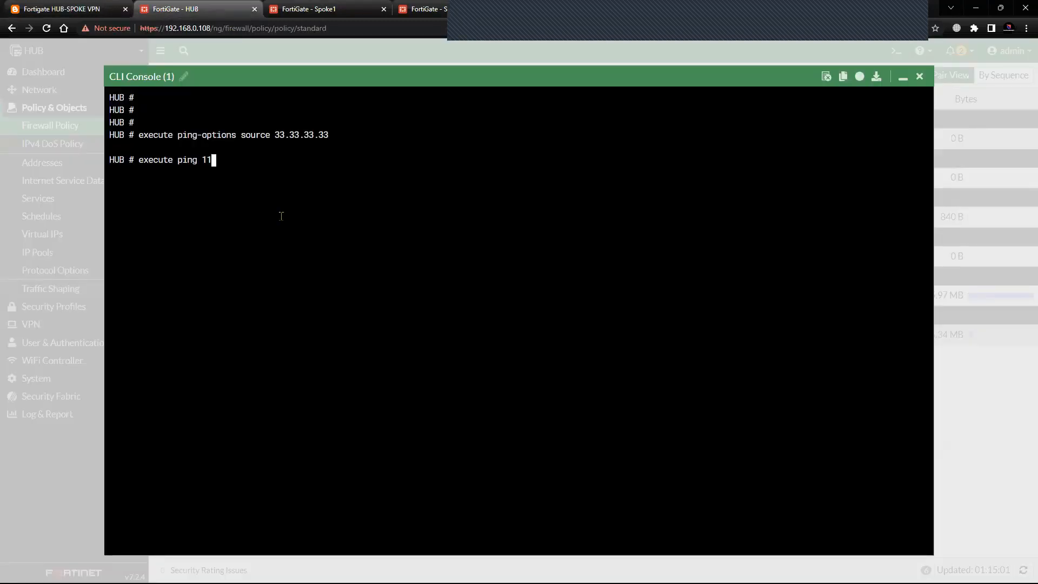
{"action": "type", "text": ",.11.11.11"}
{"action": "key", "text": "Return"}
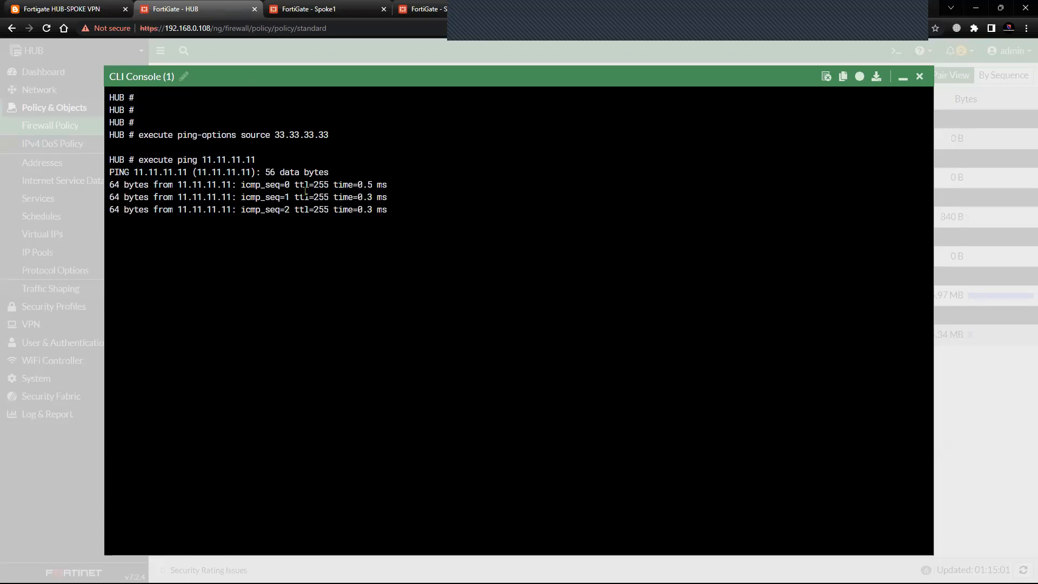
Check Spoke 2's loopback address in the diagram, run execute ping 22.22.22.22 from the HUB, and close the console.
{"action": "key", "text": "Return"}
{"action": "key", "text": "Return"}
{"action": "key", "text": "Up"}
{"action": "key", "text": "BackSpace"}
{"action": "key", "text": "BackSpace"}
{"action": "key", "text": "BackSpace"}
{"action": "key", "text": "BackSpace"}
{"action": "key", "text": "BackSpace"}
{"action": "key", "text": "BackSpace"}
{"action": "key", "text": "BackSpace"}
{"action": "key", "text": "BackSpace"}
{"action": "key", "text": "BackSpace"}
{"action": "key", "text": "BackSpace"}
{"action": "key", "text": "BackSpace"}
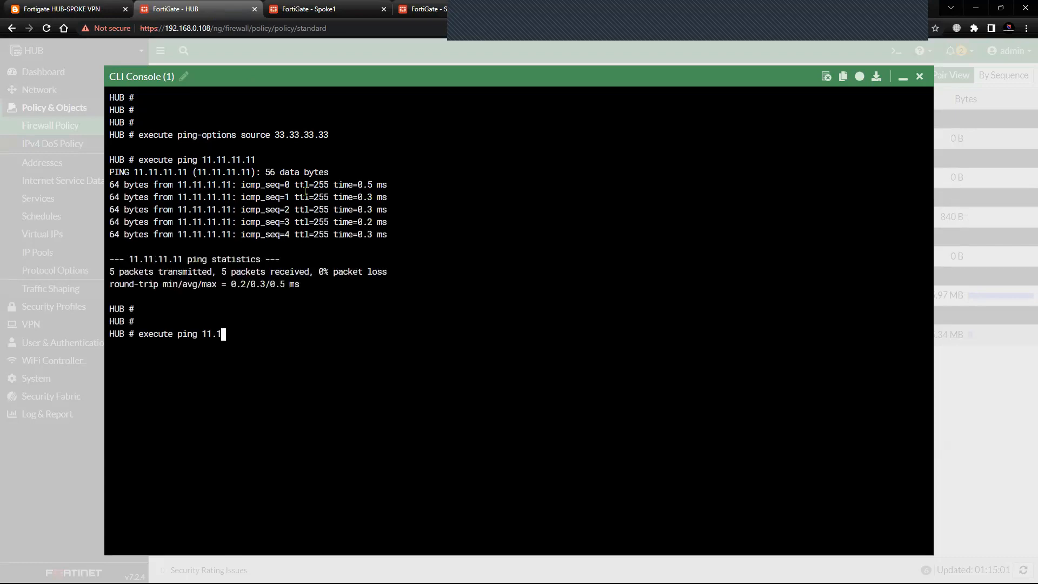
{"action": "left_click", "coordinate": [128, 6]}
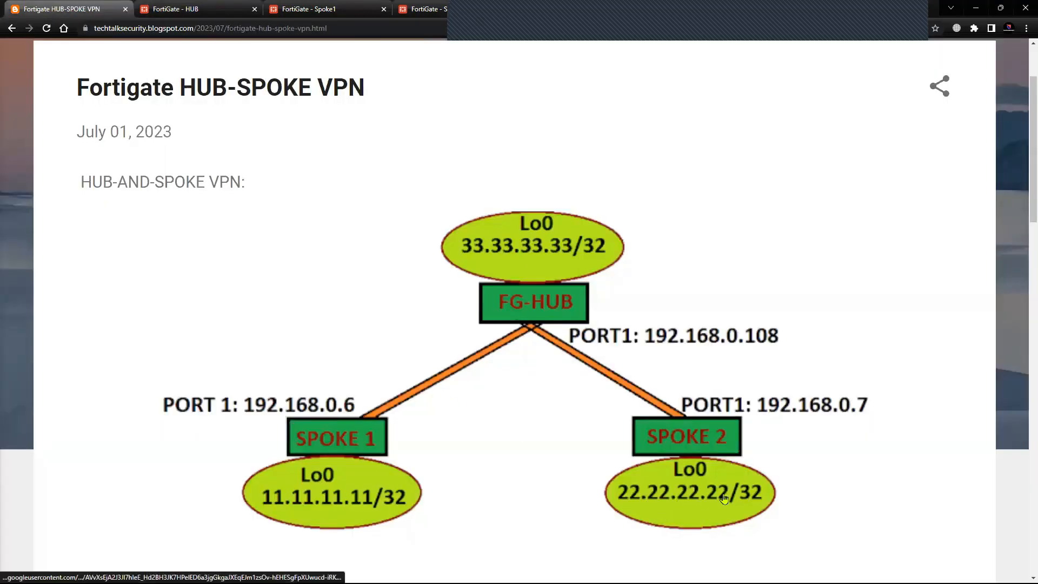
{"action": "left_click", "coordinate": [178, 9]}
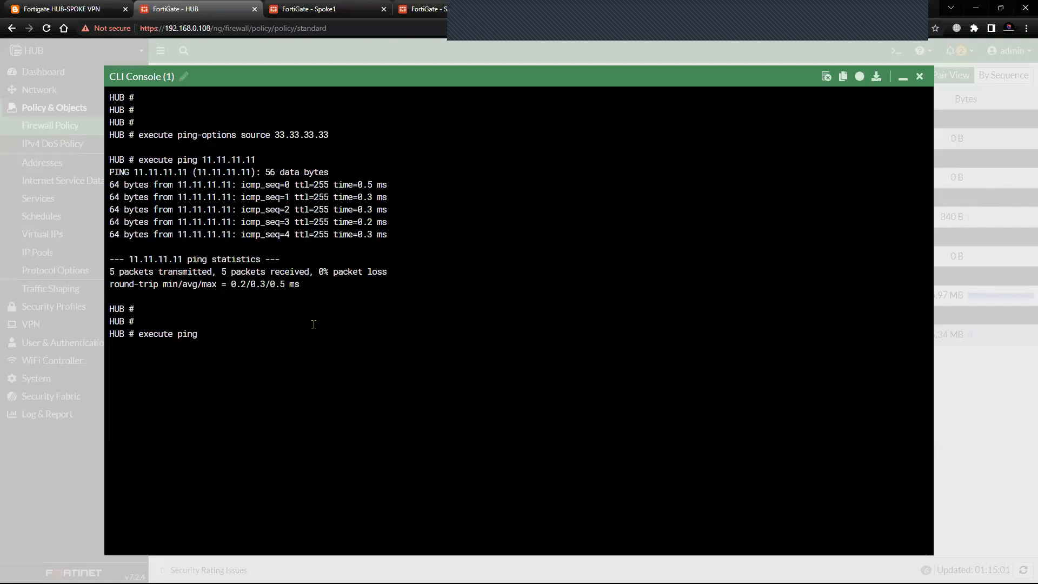
{"action": "type", "text": "22.22.22.22"}
{"action": "key", "text": "Return"}
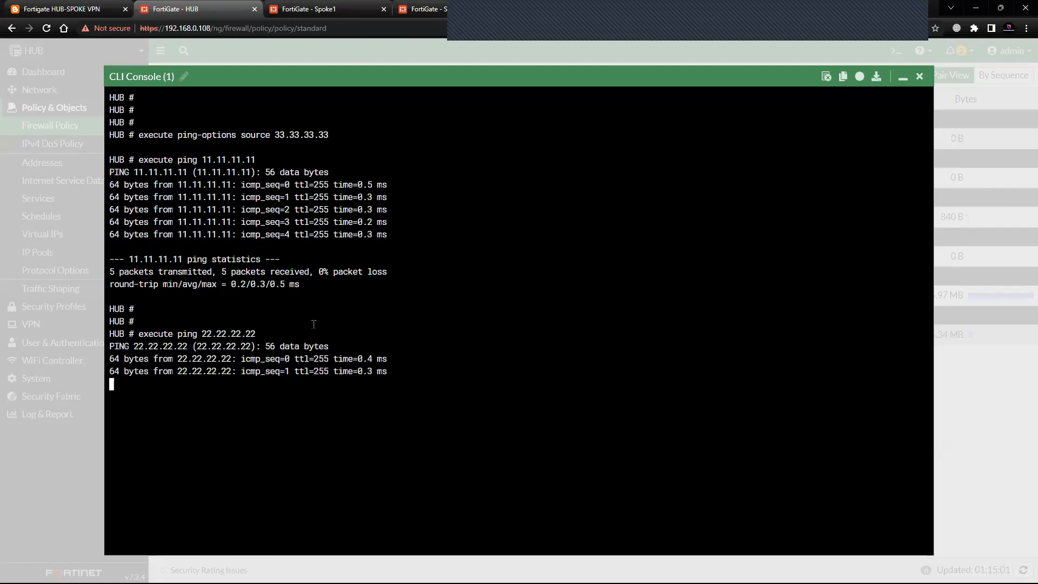
{"action": "left_click", "coordinate": [920, 77]}
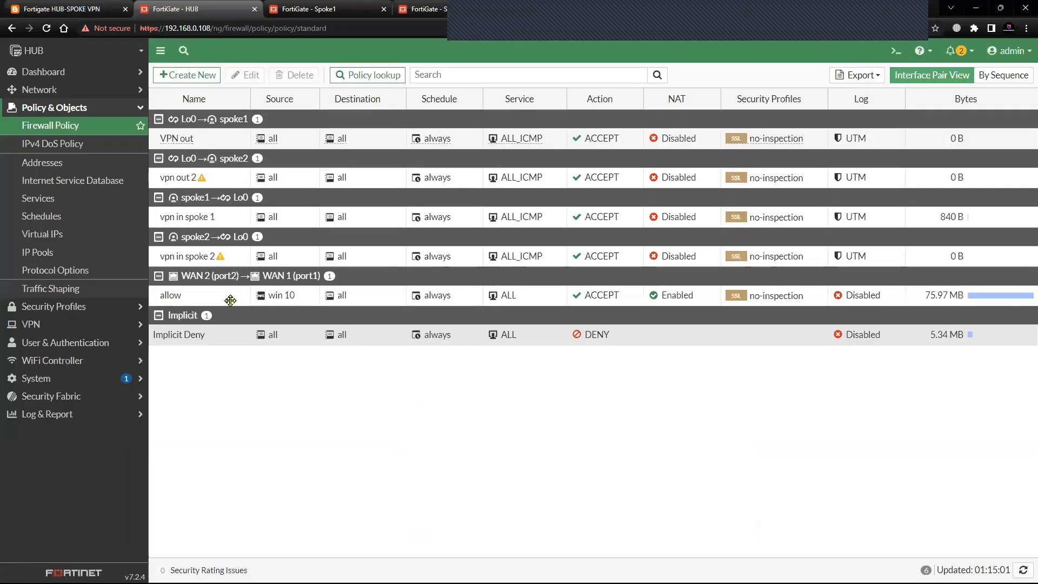
Examine the status of the HUB's IPsec tunnels to both spokes.
{"action": "left_click", "coordinate": [54, 107]}
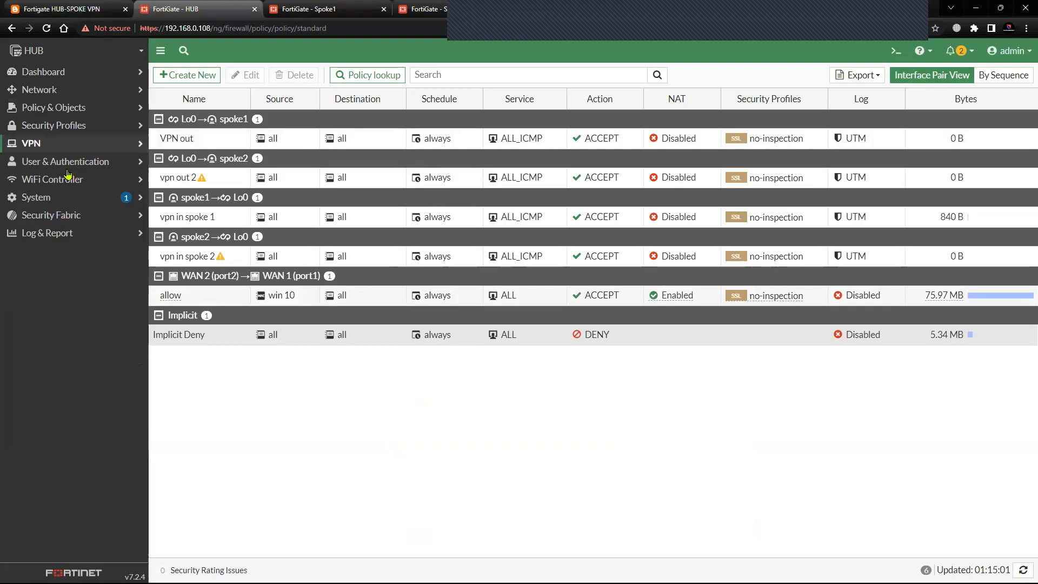
{"action": "left_click", "coordinate": [32, 143]}
{"action": "left_click", "coordinate": [59, 179]}
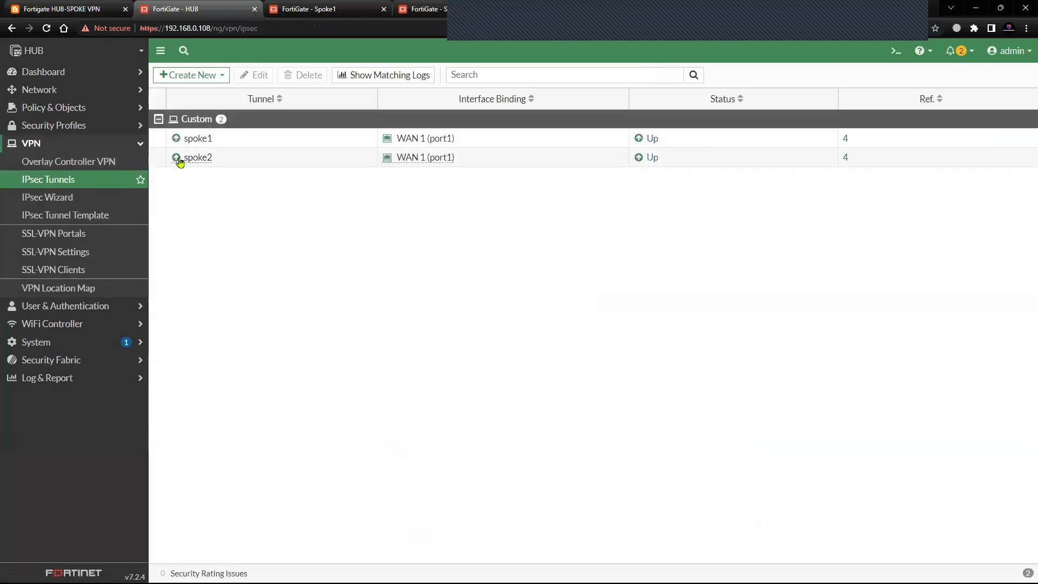
Check Spoke1's IPsec tunnel status and the traffic bytes on its firewall policies.
{"action": "left_click", "coordinate": [313, 9]}
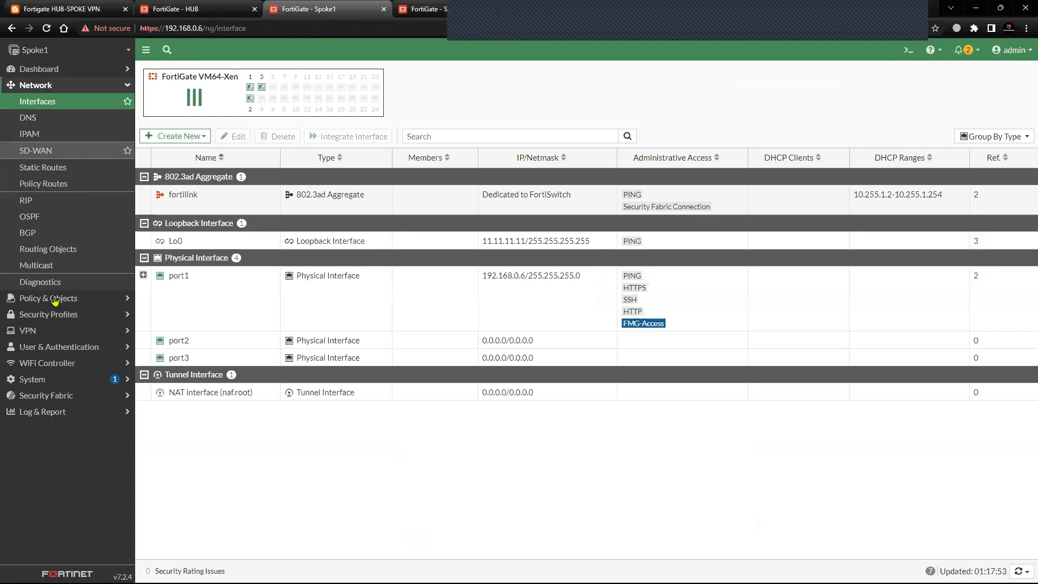
{"action": "left_click", "coordinate": [63, 329]}
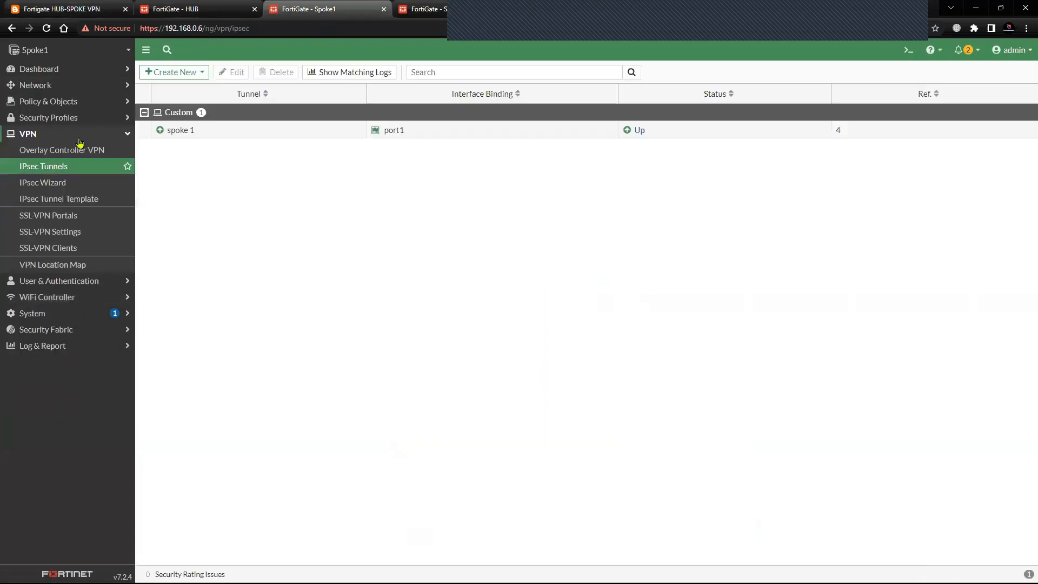
{"action": "left_click", "coordinate": [76, 137]}
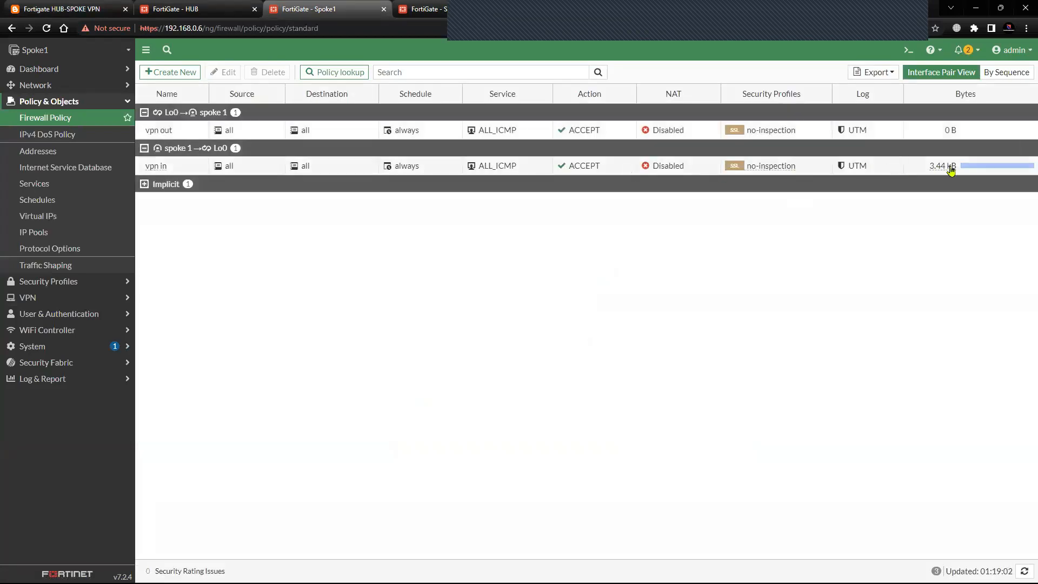
Check Spoke2's IPsec tunnel status and the traffic bytes on its firewall policies.
{"action": "left_click", "coordinate": [425, 9]}
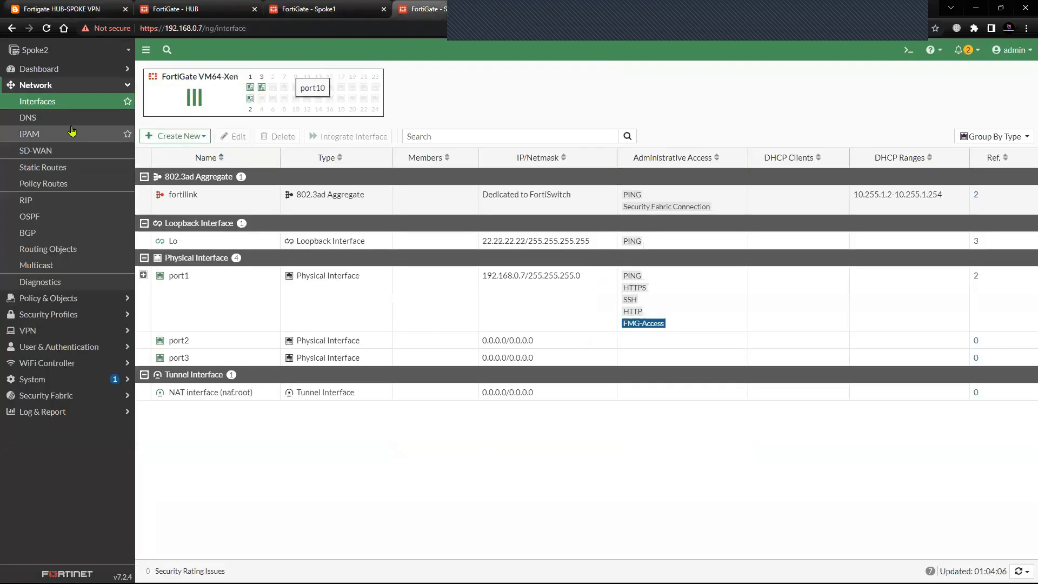
{"action": "left_click", "coordinate": [62, 88]}
{"action": "left_click", "coordinate": [57, 133]}
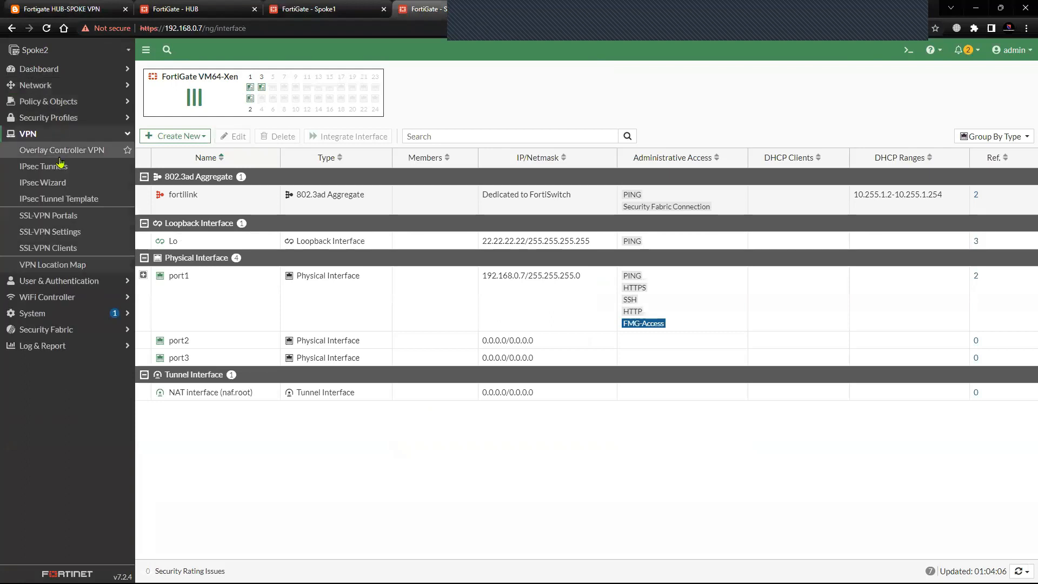
{"action": "left_click", "coordinate": [86, 167]}
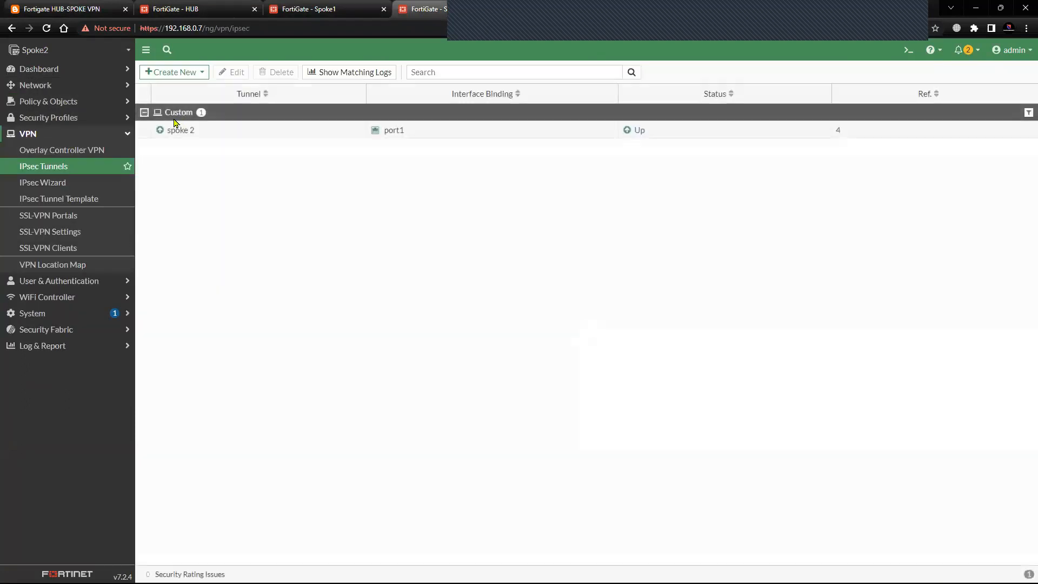
{"action": "left_click", "coordinate": [62, 101]}
{"action": "left_click", "coordinate": [64, 123]}
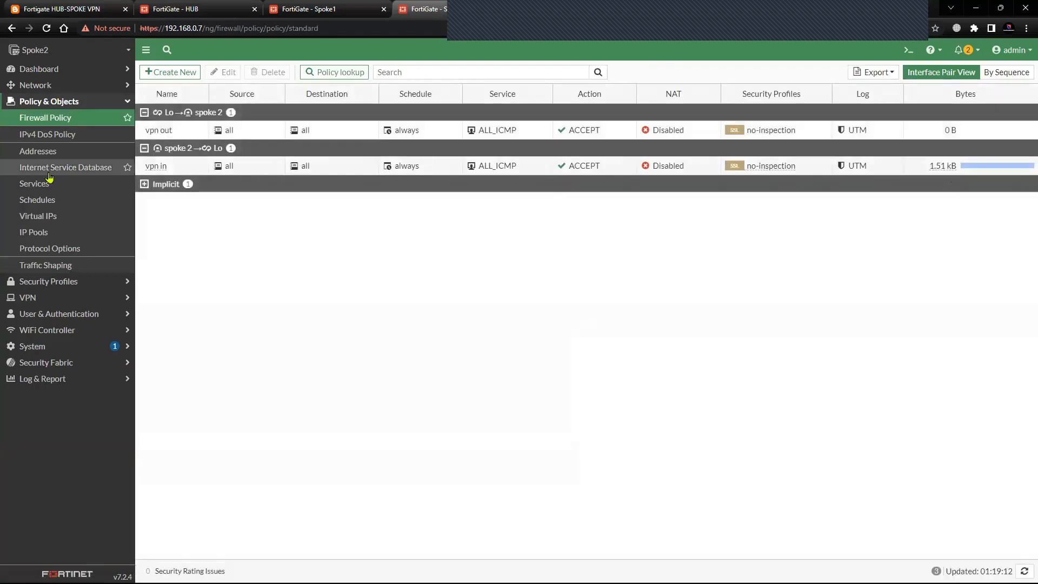
Open Spoke1's CLI console and set the ping source with execute ping-options source 11.11.11.11.
{"action": "left_click", "coordinate": [311, 9]}
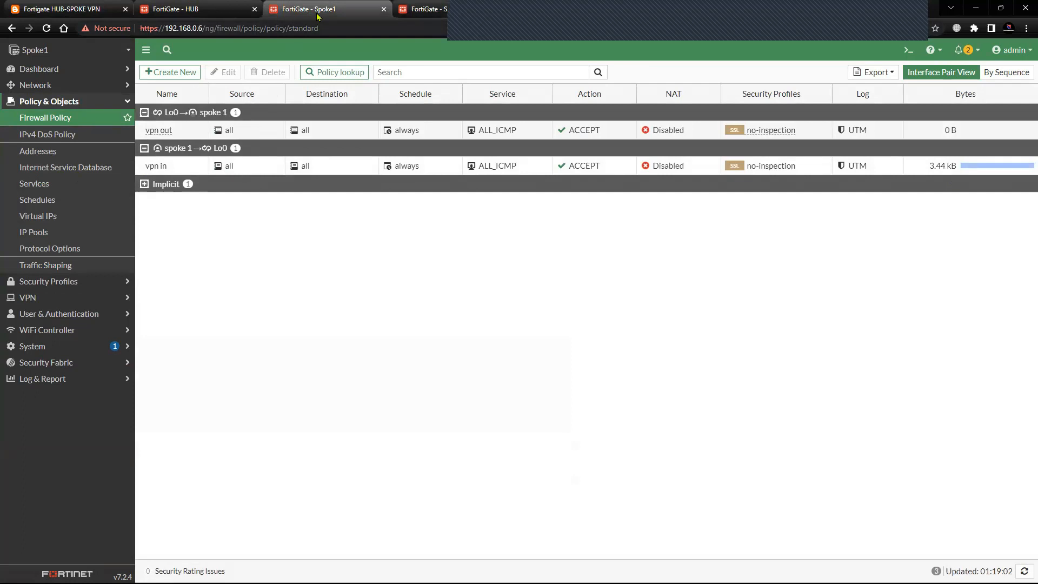
{"action": "left_click", "coordinate": [908, 50]}
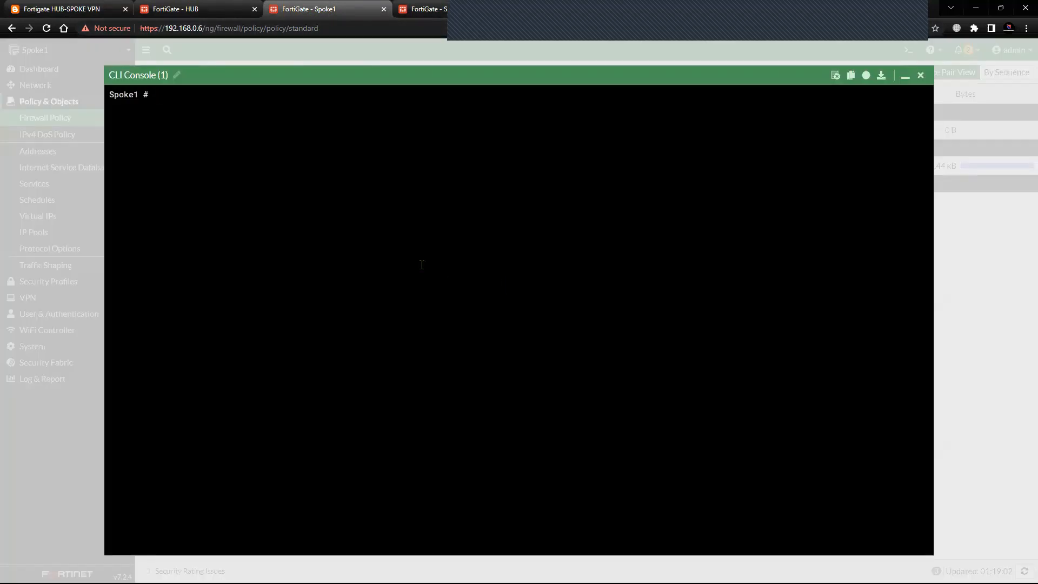
{"action": "type", "text": "execute ping-op"}
{"action": "key", "text": "Tab"}
{"action": "type", "text": "sou"}
{"action": "key", "text": "Tab"}
{"action": "type", "text": "11."}
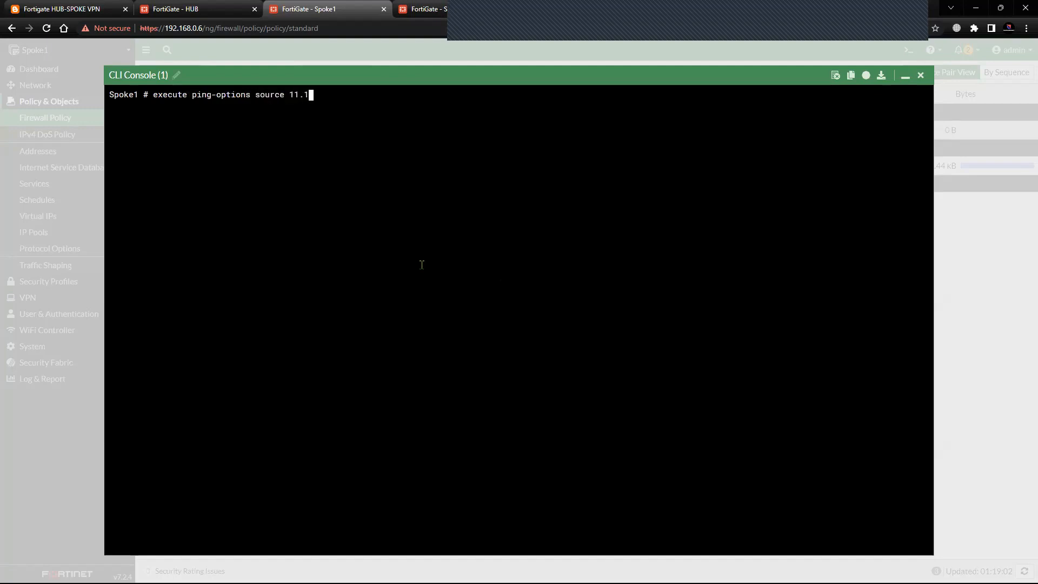
{"action": "type", "text": "11.11."}
{"action": "key", "text": "Return"}
Ping the HUB loopback 33.33.33.33 from Spoke1's CLI console.
{"action": "type", "text": "execute pi"}
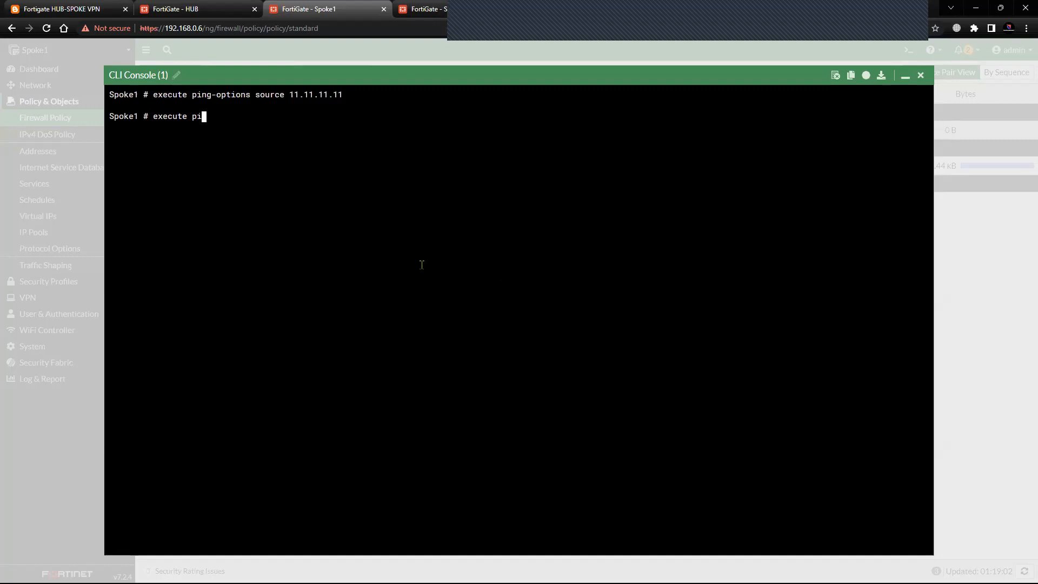
{"action": "type", "text": "ng 33.33.33.33"}
{"action": "key", "text": "Return"}
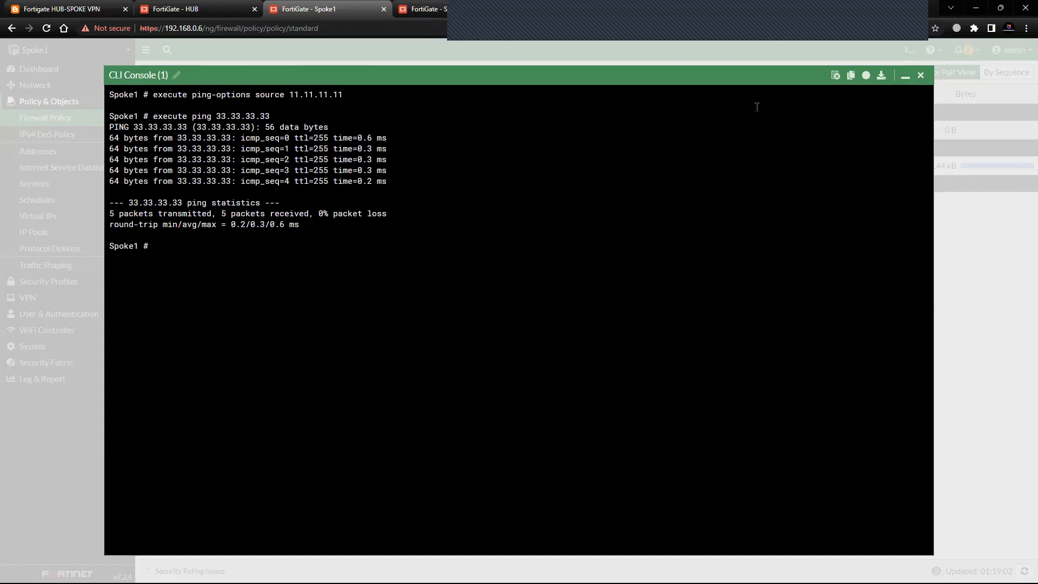
Open Spoke2's CLI console and set the ping source with execute ping-options source 22.22.22.22.
{"action": "left_click", "coordinate": [427, 10]}
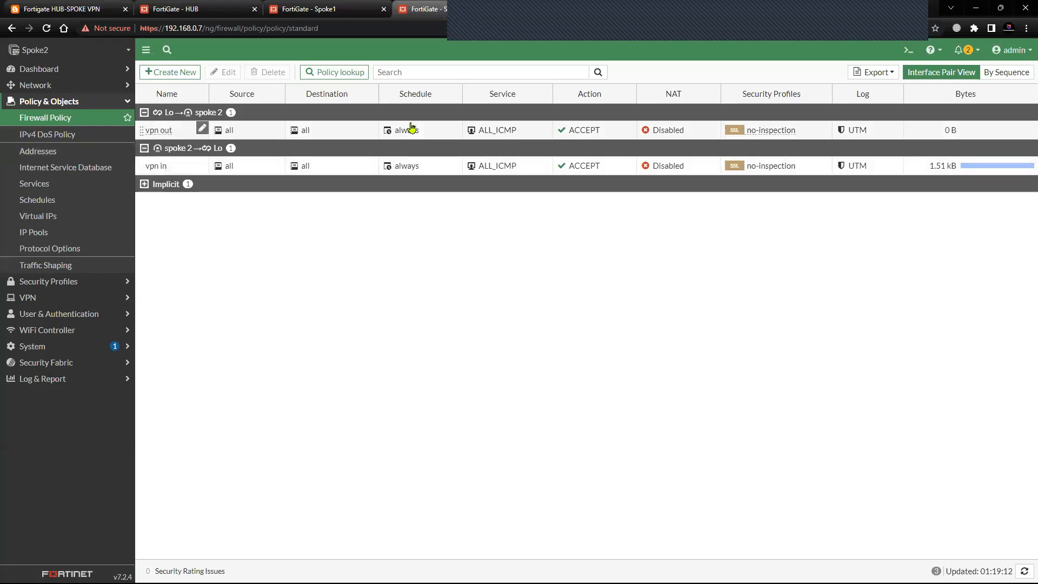
{"action": "left_click", "coordinate": [908, 51]}
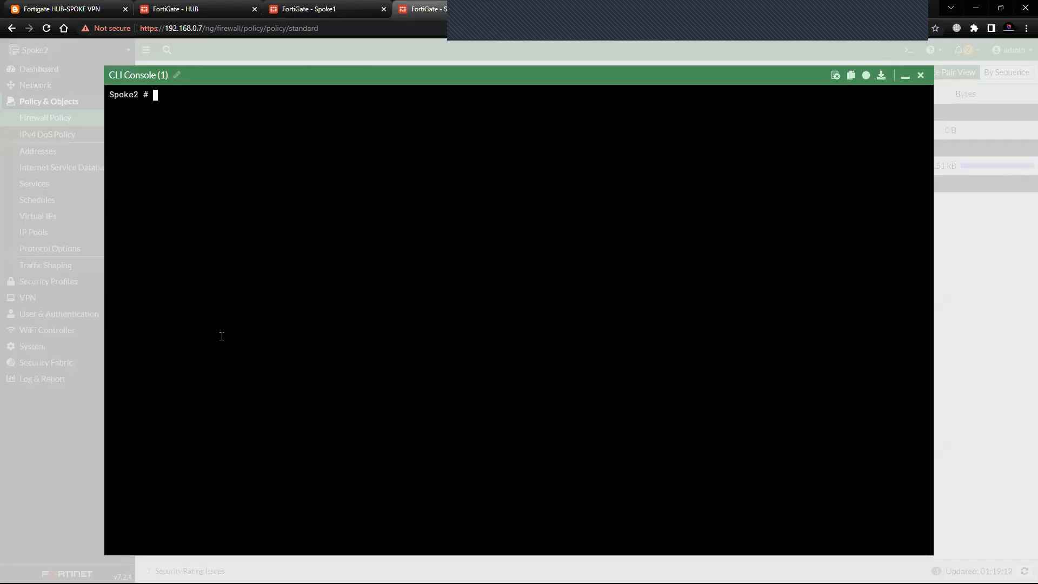
{"action": "type", "text": "execute ping -op`"}
{"action": "key", "text": "Tab"}
{"action": "key", "text": "Tab"}
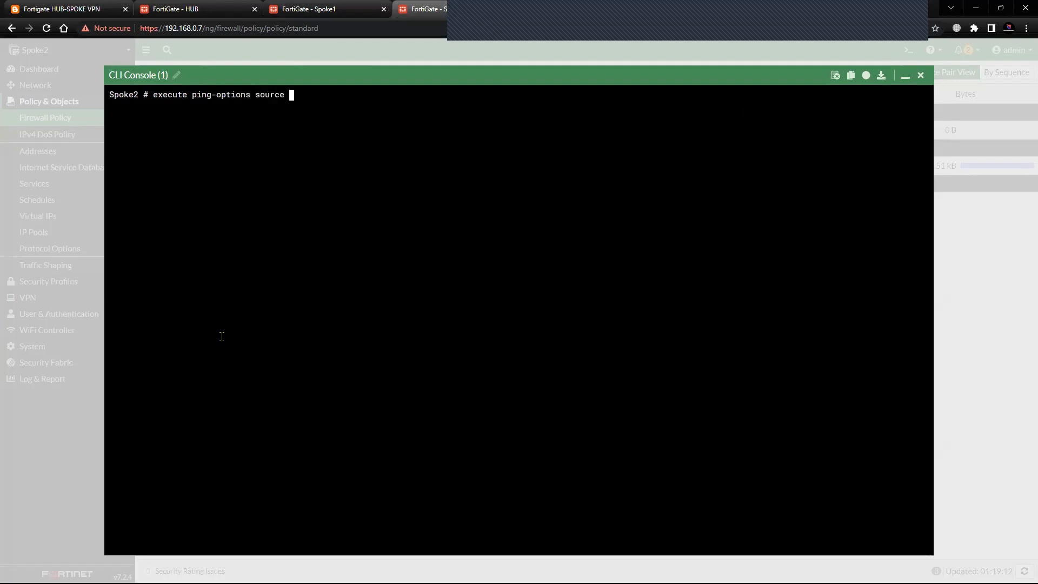
{"action": "type", "text": "22.22.22.22"}
{"action": "key", "text": "Return"}
Ping the HUB loopback 33.33.33.33 from Spoke2 and close its CLI console.
{"action": "type", "text": "execute ping"}
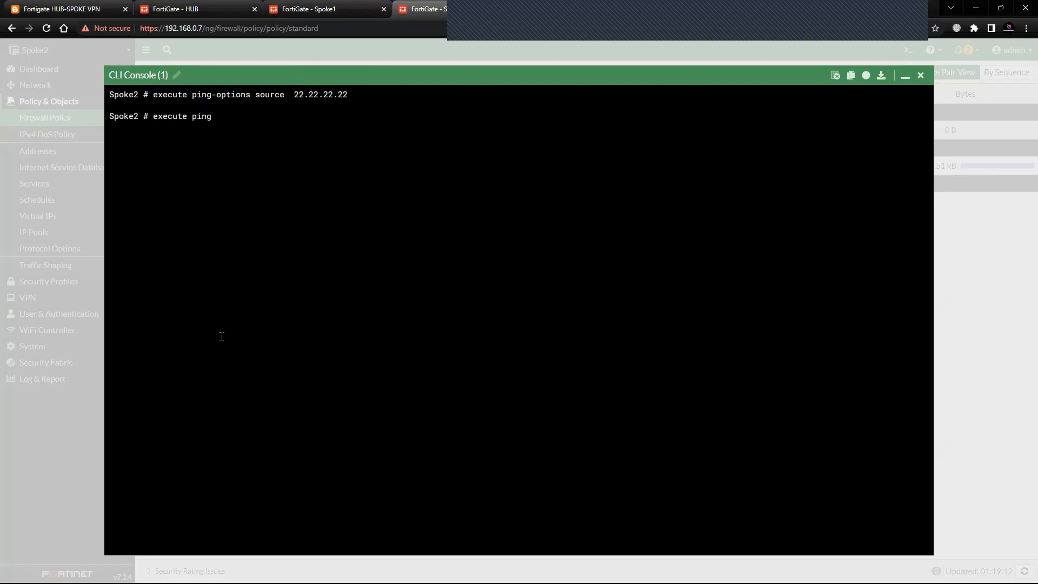
{"action": "type", "text": " 33.33.33.33"}
{"action": "key", "text": "Return"}
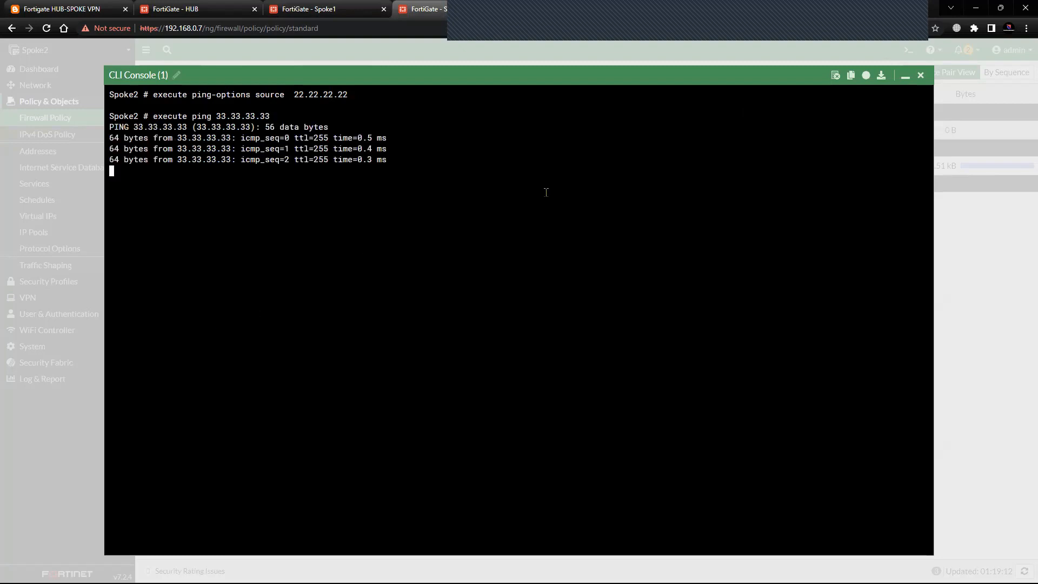
{"action": "left_click", "coordinate": [921, 75]}
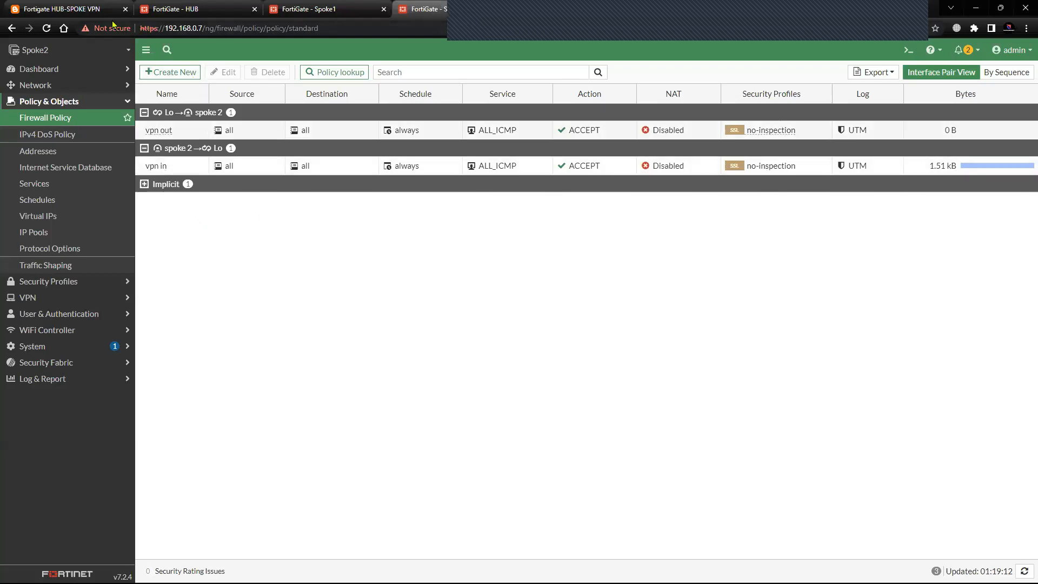
Review the topology diagram, minimize Spoke1's CLI console and recheck the firewall policy traffic on both spokes.
{"action": "left_click", "coordinate": [81, 9]}
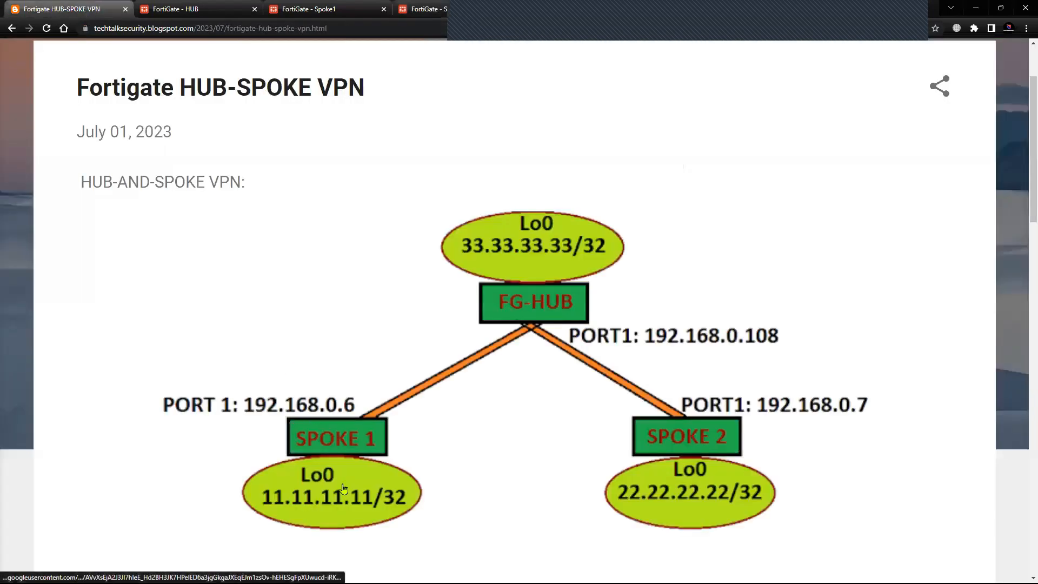
{"action": "left_click", "coordinate": [211, 10]}
{"action": "left_click", "coordinate": [328, 7]}
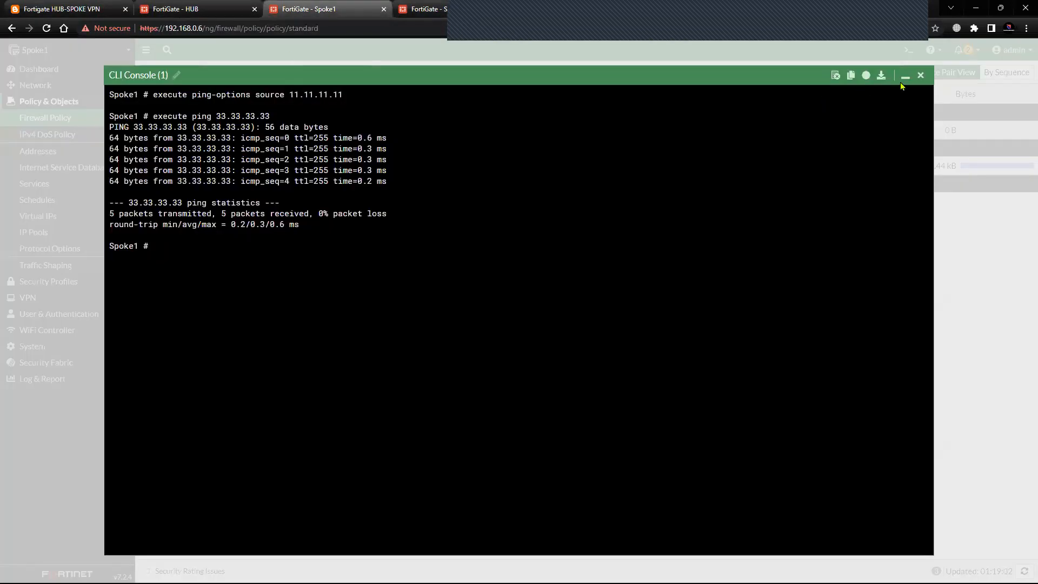
{"action": "left_click", "coordinate": [905, 76]}
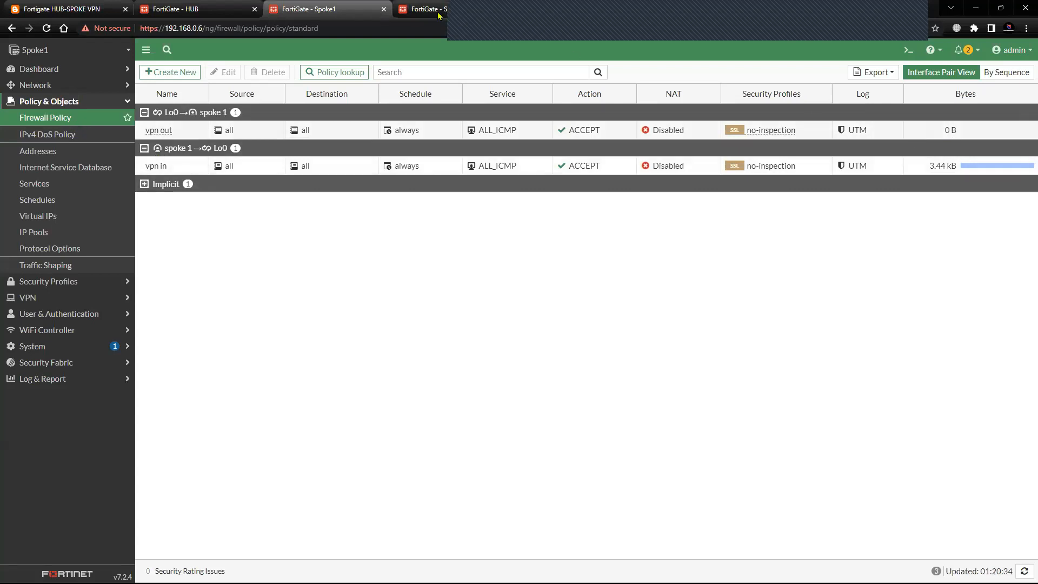
{"action": "left_click", "coordinate": [419, 9]}
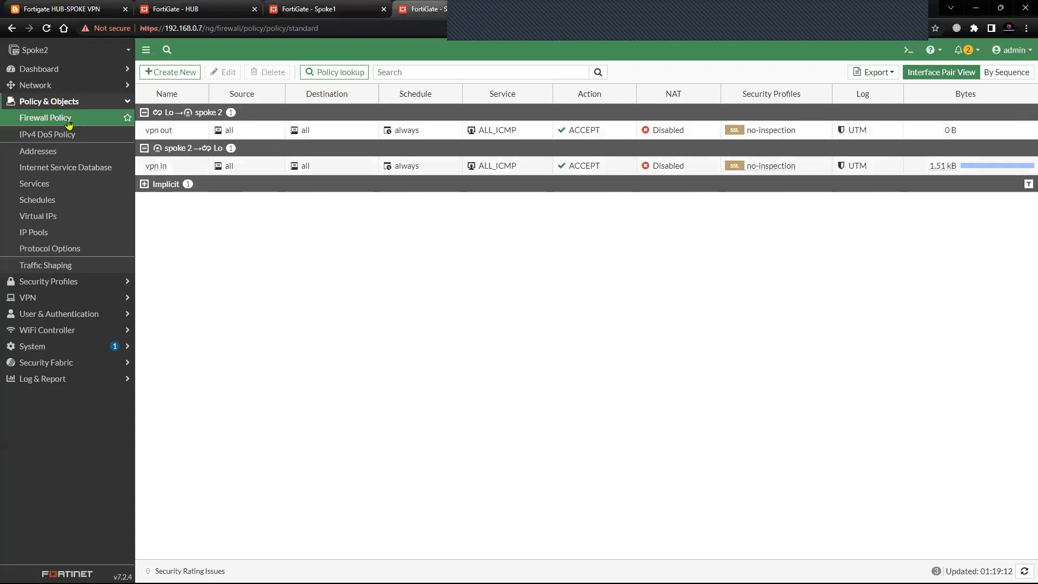
{"action": "left_click", "coordinate": [69, 123]}
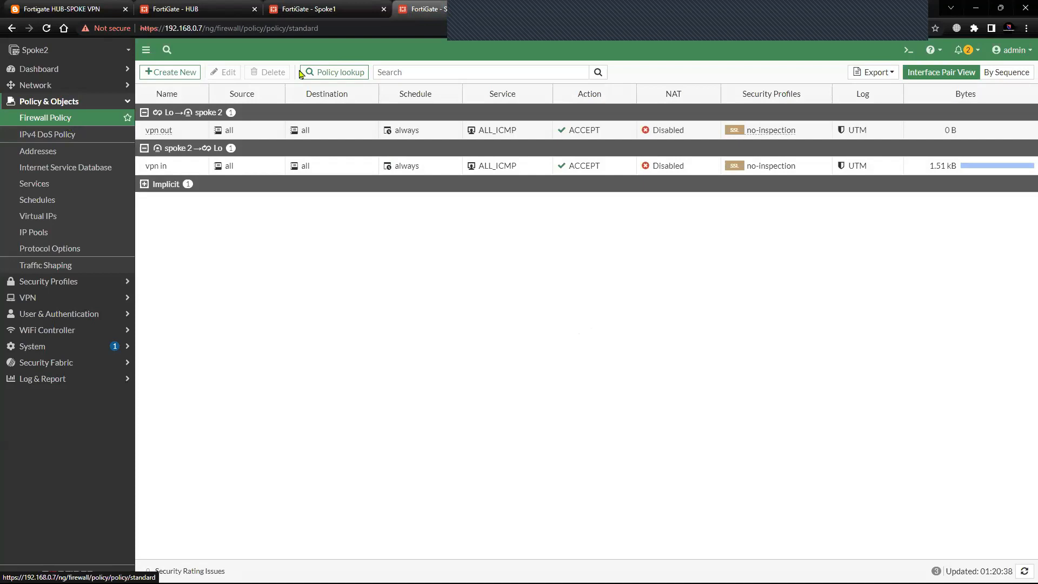
{"action": "left_click", "coordinate": [311, 9]}
{"action": "left_click", "coordinate": [192, 9]}
{"action": "left_click", "coordinate": [319, 10]}
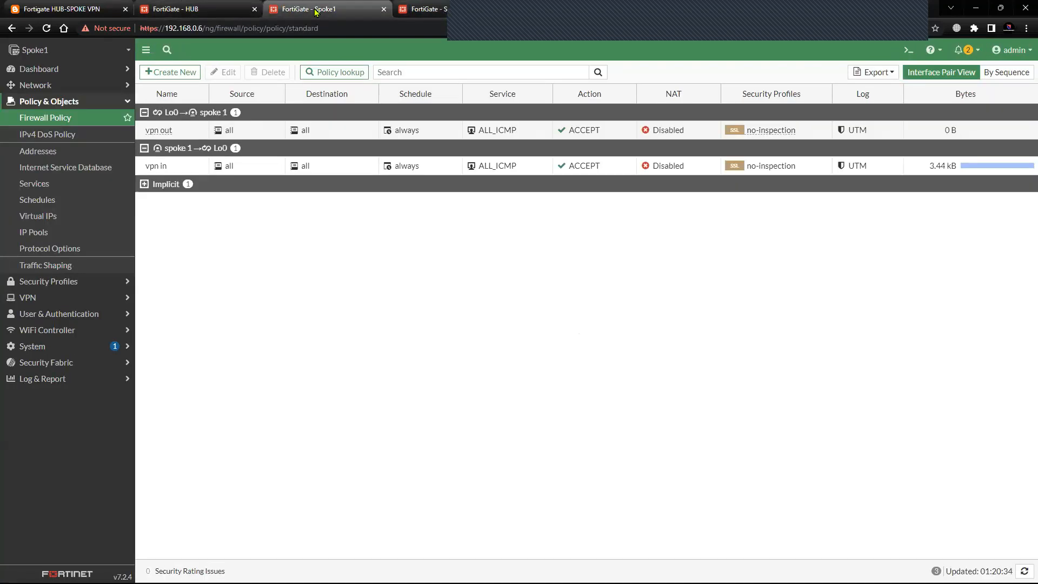
Examine the static routes configured on the HUB.
{"action": "left_click", "coordinate": [197, 9]}
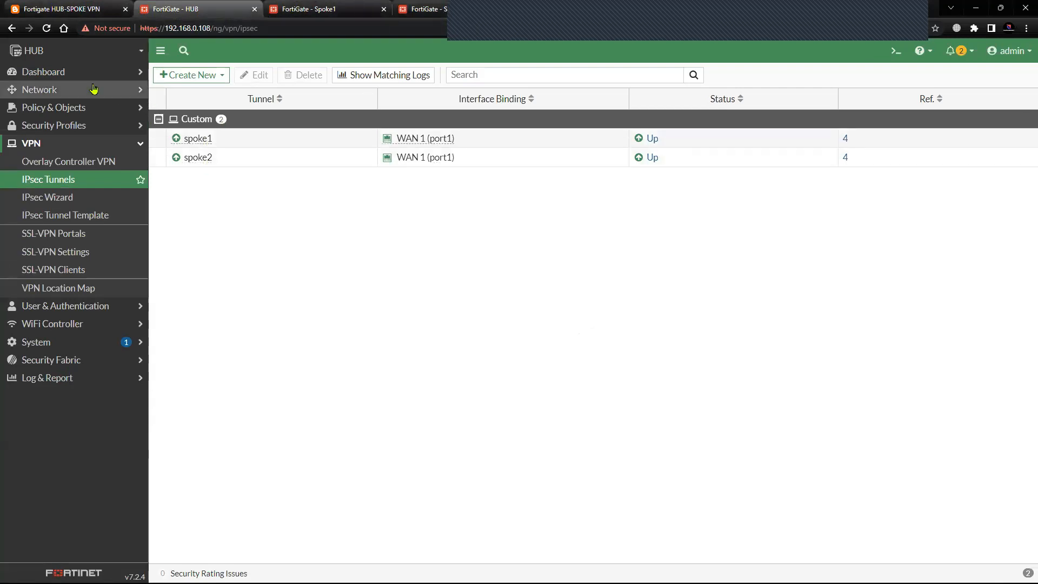
{"action": "left_click", "coordinate": [54, 89]}
{"action": "left_click", "coordinate": [86, 181]}
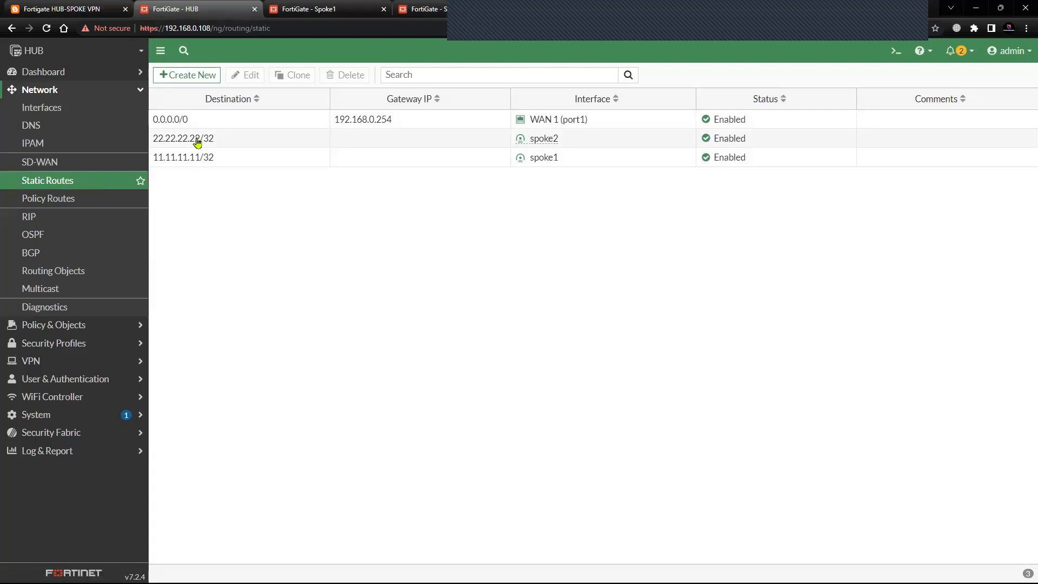
Create a static route on Spoke1 to Spoke2's loopback 22.22.22.22/32 through the spoke 1 tunnel interface.
{"action": "left_click", "coordinate": [322, 10]}
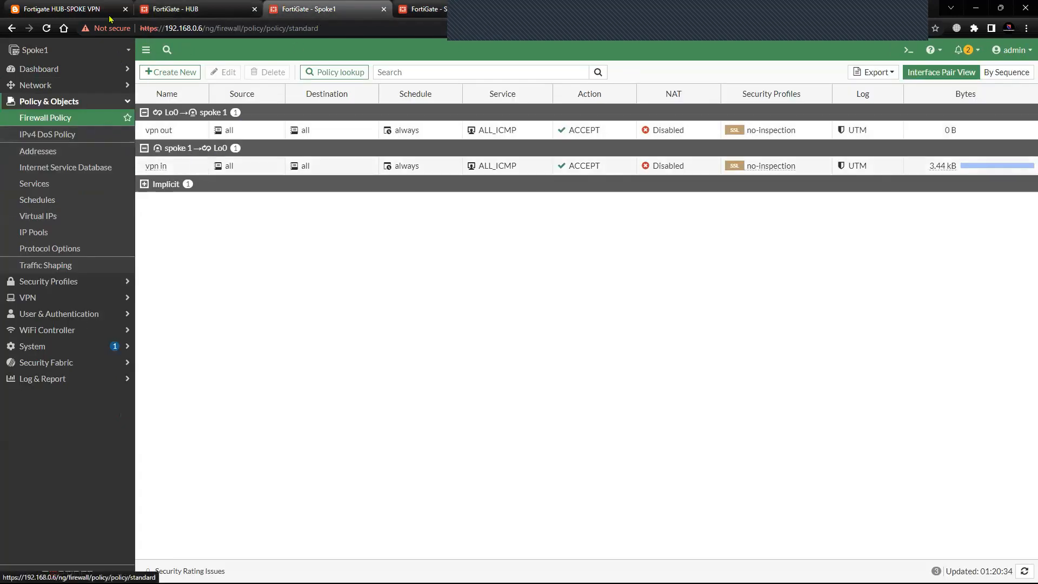
{"action": "left_click", "coordinate": [86, 10]}
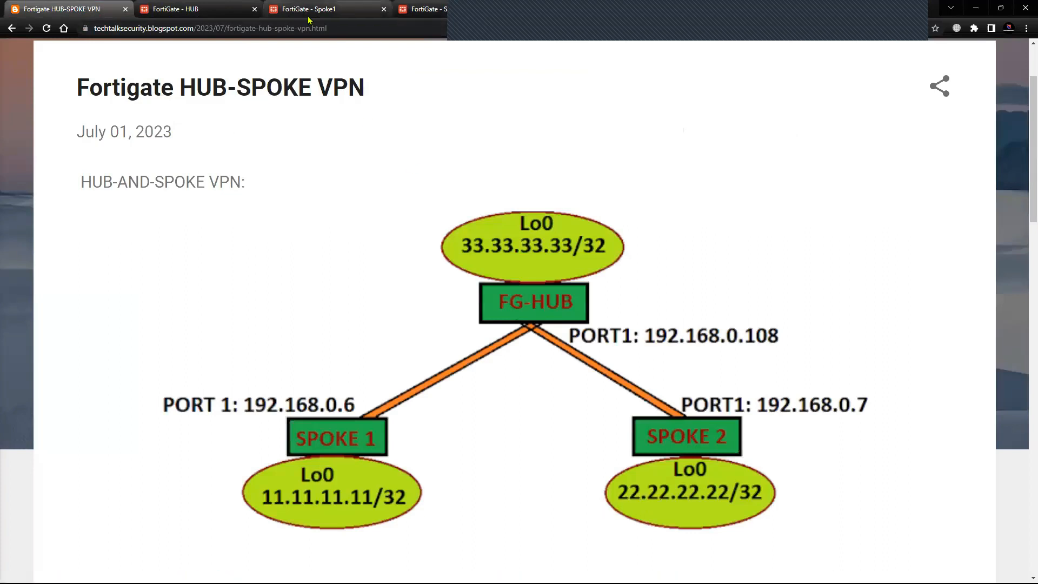
{"action": "left_click", "coordinate": [346, 10]}
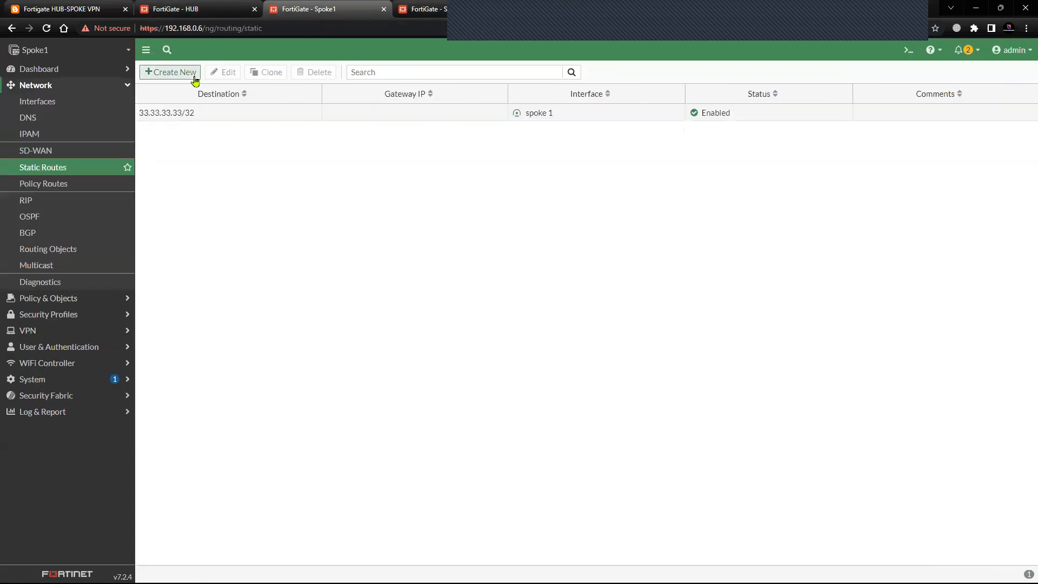
{"action": "left_click", "coordinate": [162, 72]}
{"action": "left_click_drag", "start_coordinate": [349, 129], "coordinate": [207, 127]}
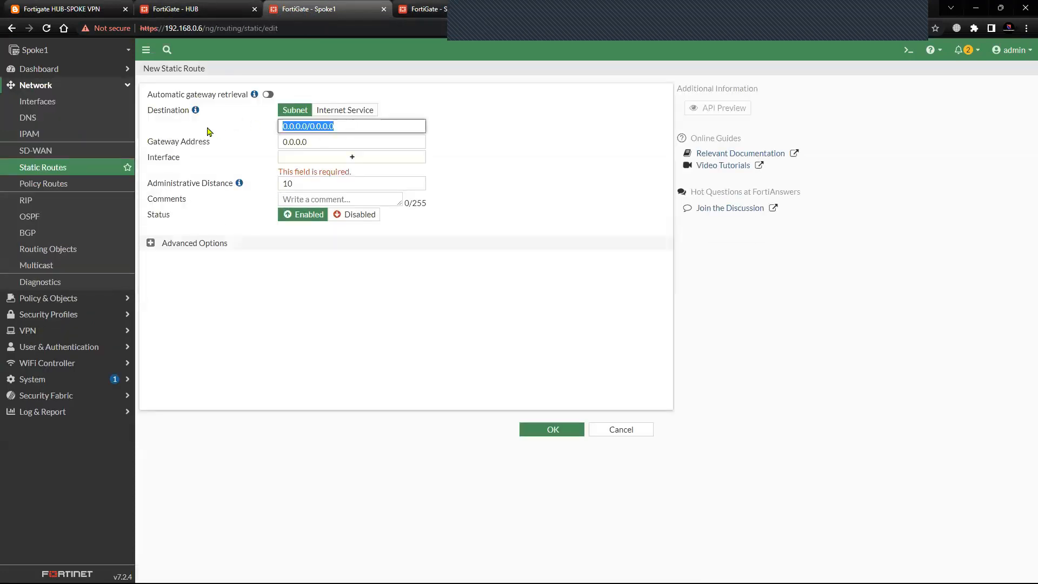
{"action": "type", "text": "22.22.22.22"}
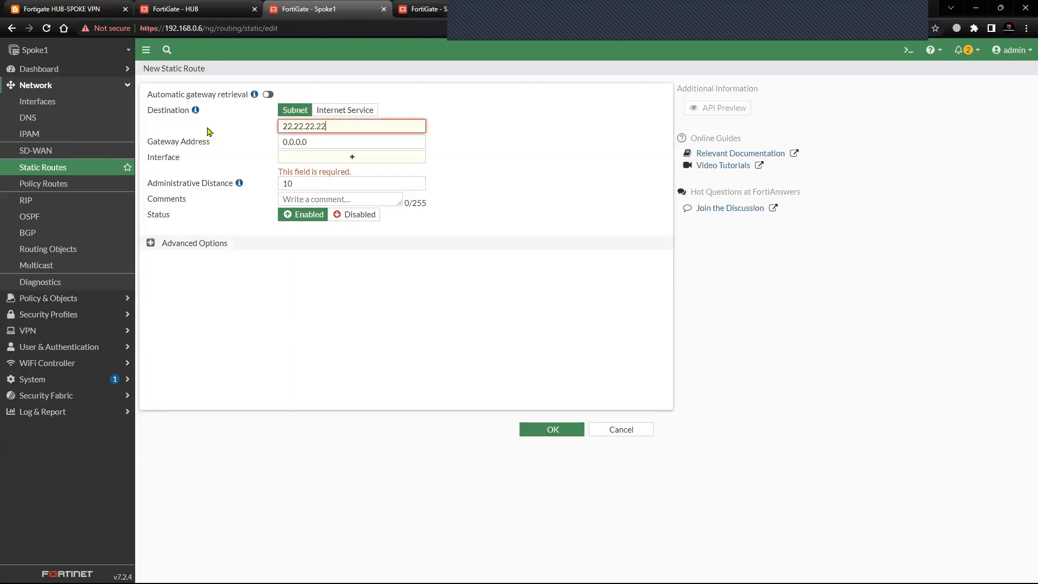
{"action": "type", "text": "/32"}
{"action": "left_click", "coordinate": [352, 157]}
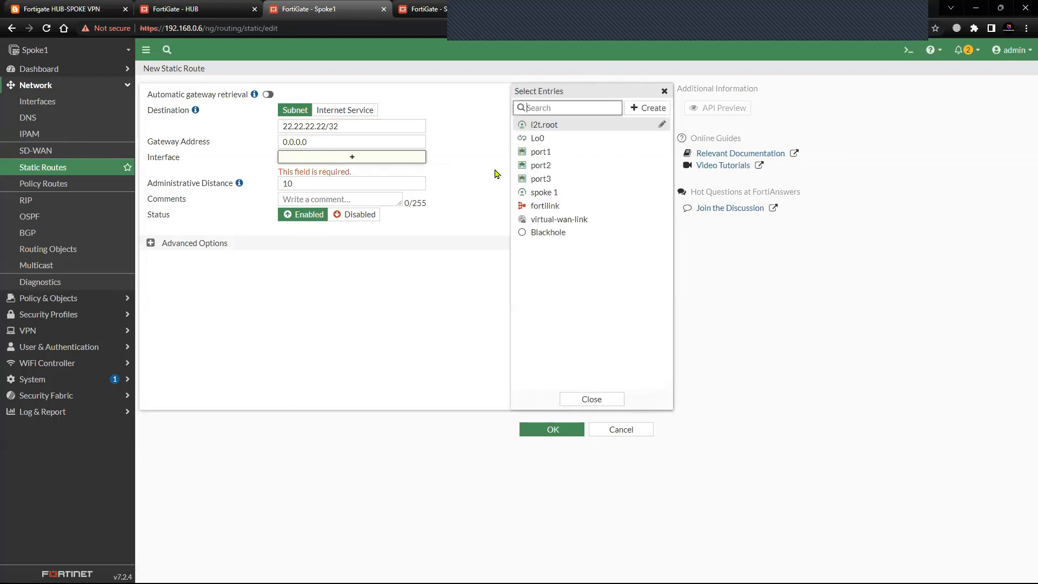
{"action": "left_click", "coordinate": [541, 193]}
{"action": "left_click", "coordinate": [535, 432]}
Create a static route on Spoke2 to Spoke1's loopback 11.11.11.11/32 through the spoke 2 tunnel interface.
{"action": "left_click", "coordinate": [419, 9]}
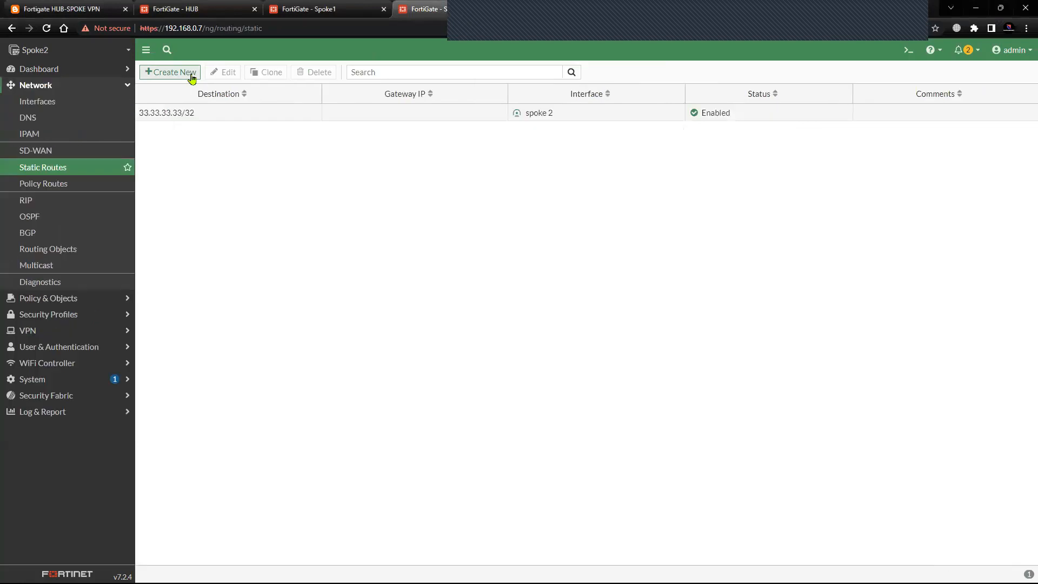
{"action": "left_click", "coordinate": [187, 77]}
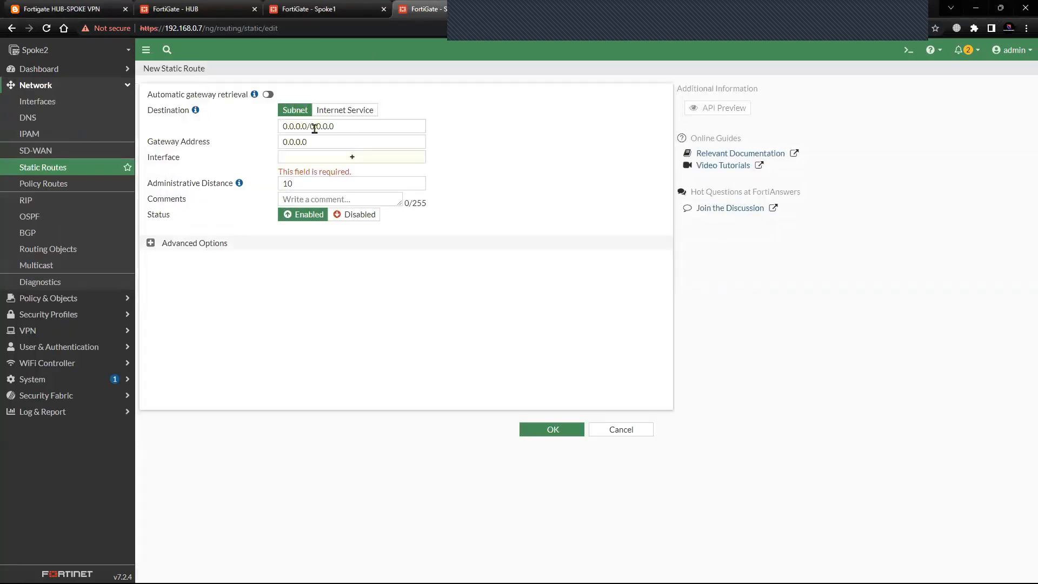
{"action": "triple_click", "coordinate": [312, 127]}
{"action": "type", "text": "11"}
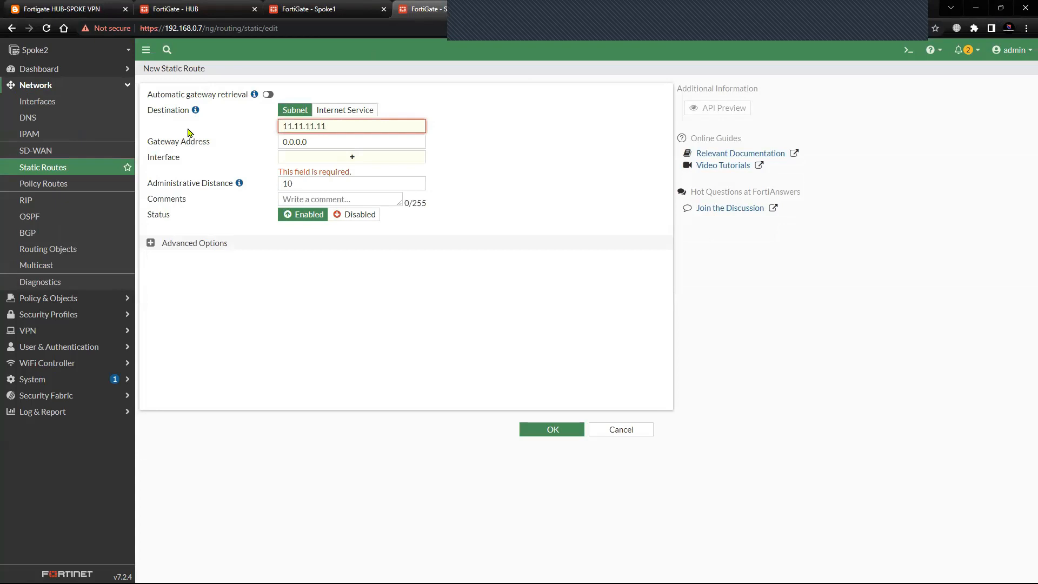
{"action": "type", "text": ".11.11/32"}
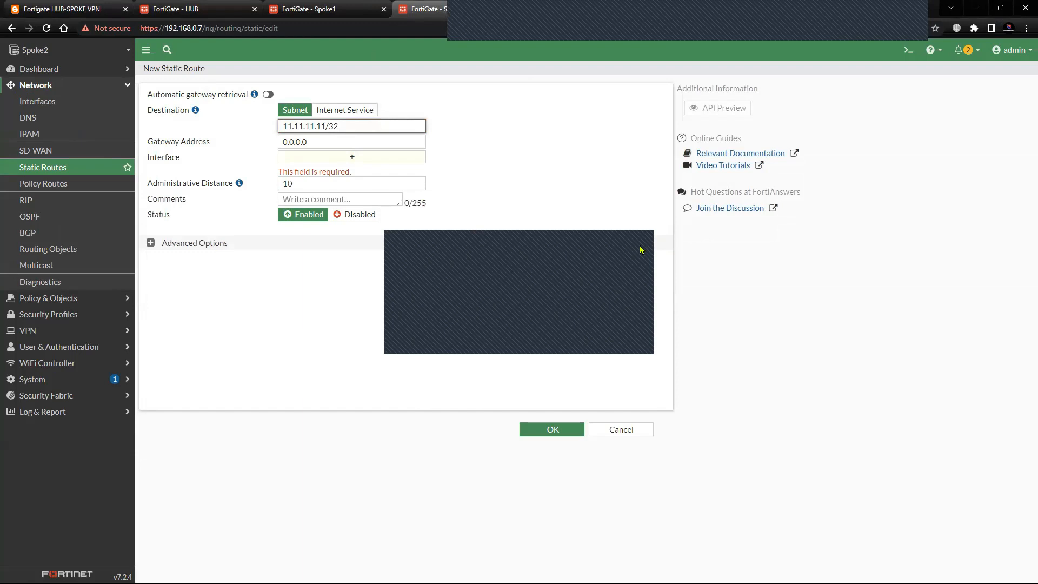
{"action": "left_click", "coordinate": [395, 157]}
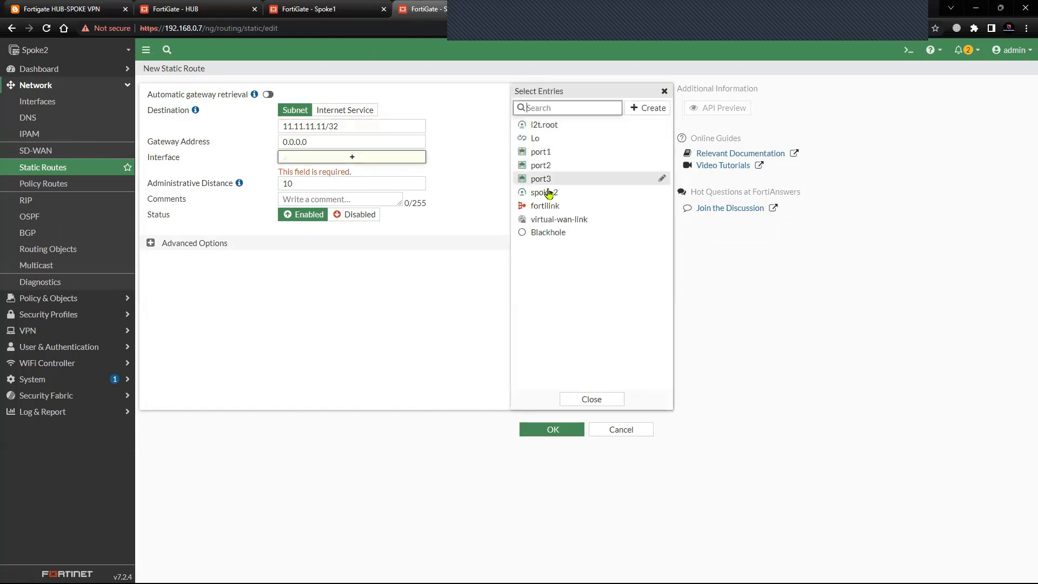
{"action": "left_click", "coordinate": [547, 193]}
{"action": "left_click", "coordinate": [552, 429]}
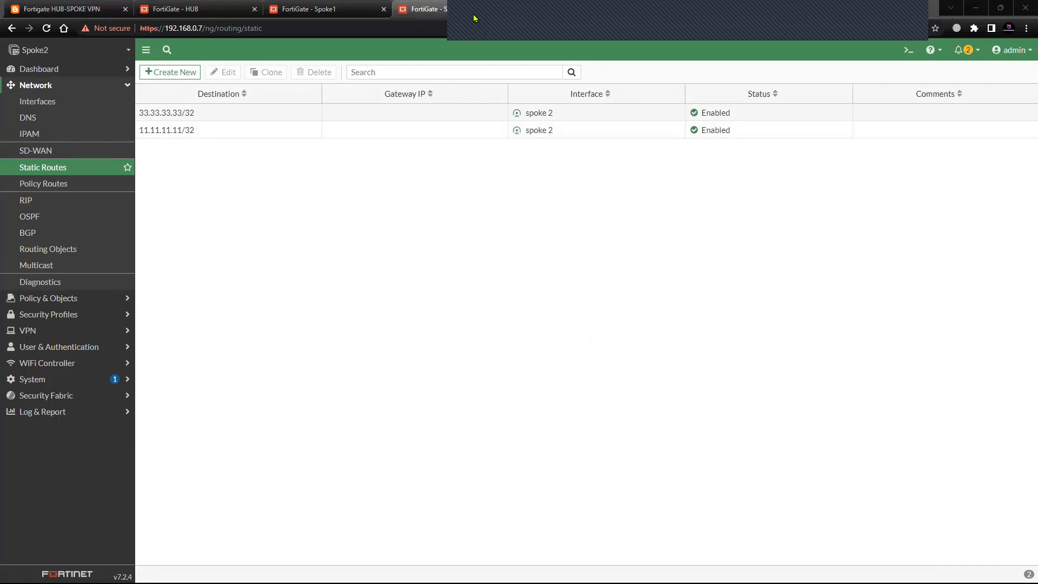
Compare the phase 2 selector addresses of the HUB's spoke1 tunnel with the loopbacks in the topology diagram.
{"action": "left_click", "coordinate": [60, 13]}
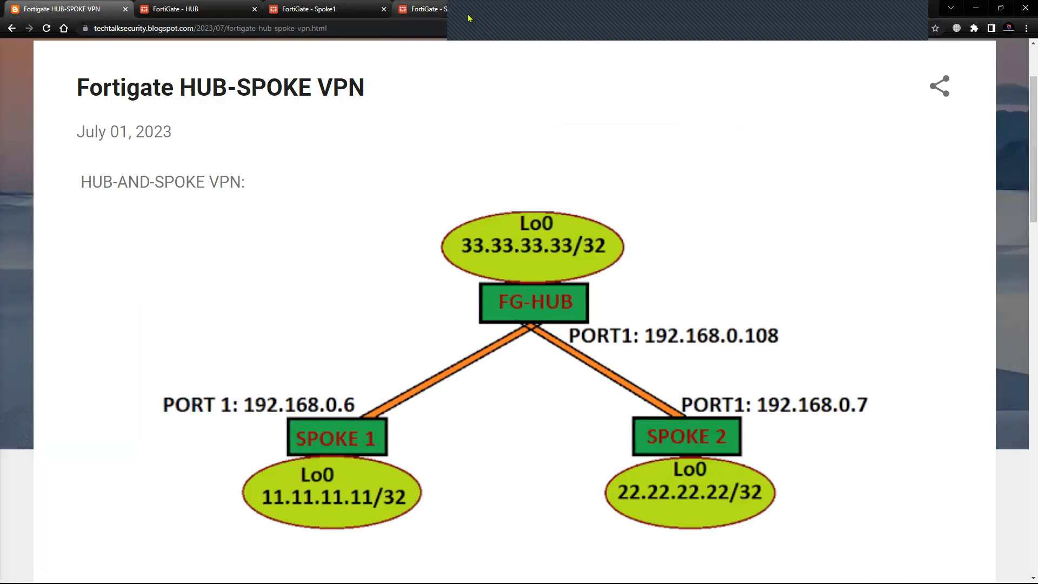
{"action": "left_click", "coordinate": [908, 17]}
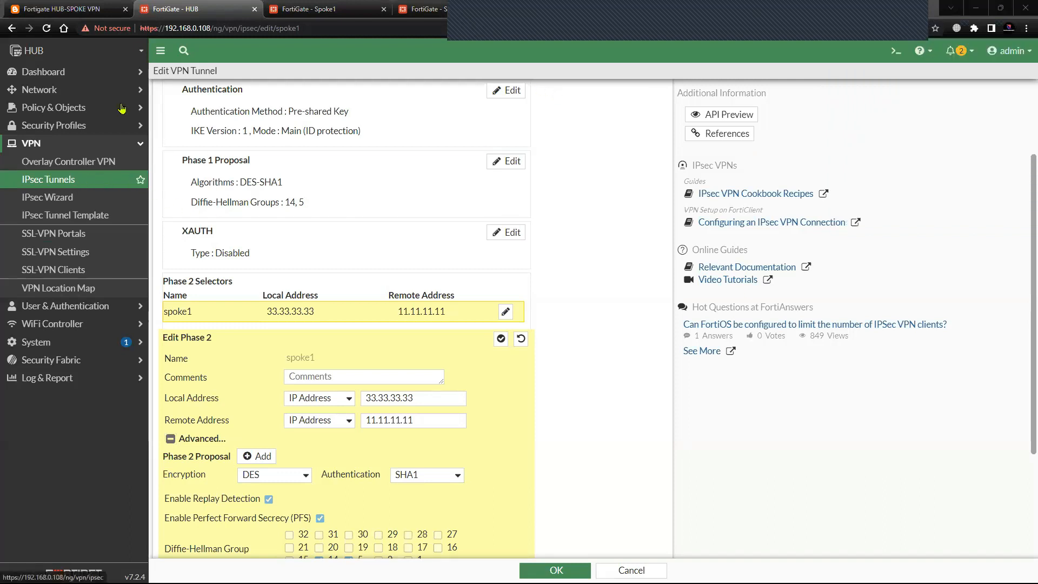
{"action": "left_click", "coordinate": [97, 12]}
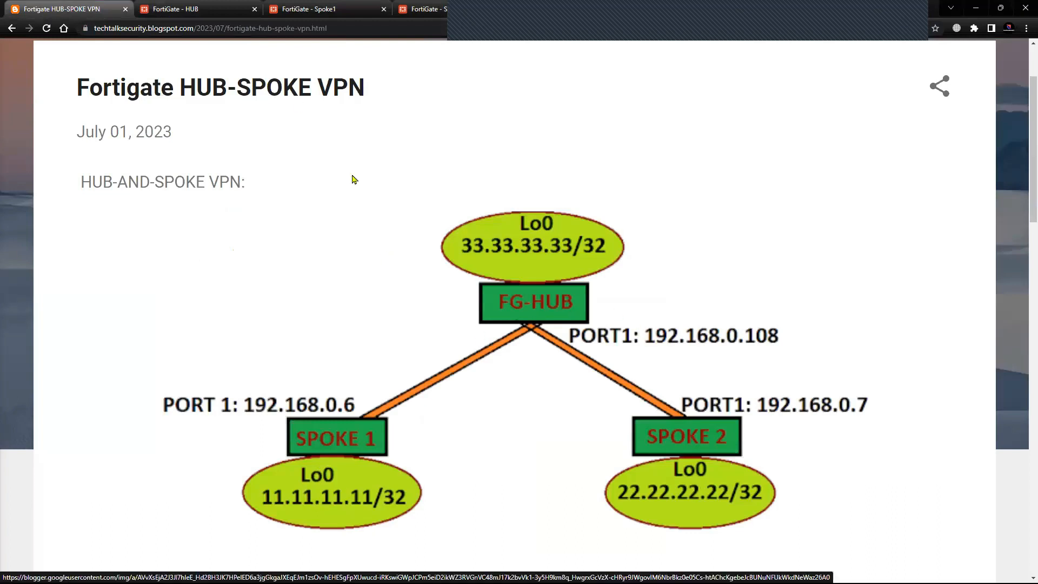
{"action": "left_click", "coordinate": [211, 11]}
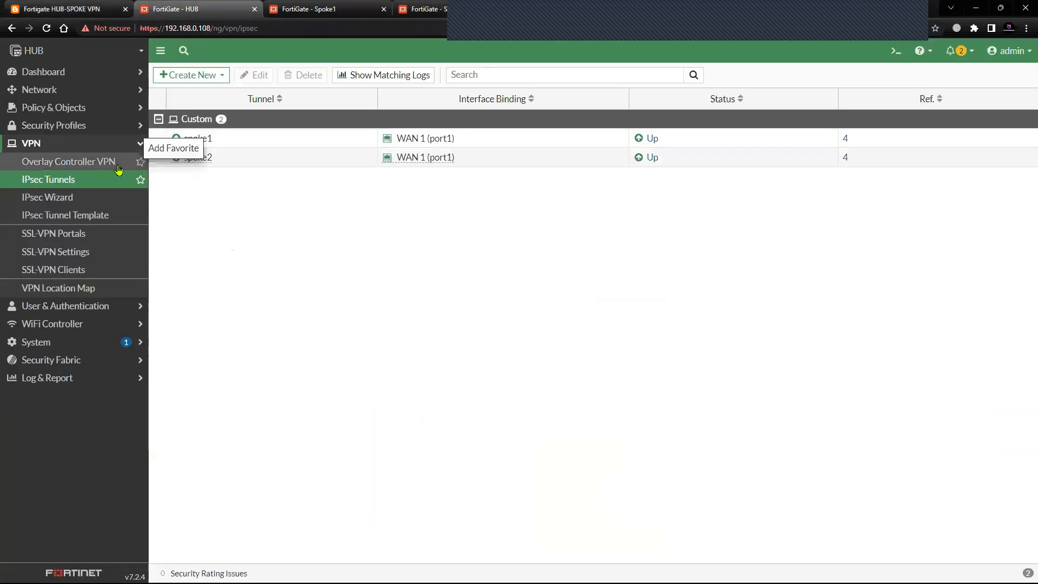
{"action": "left_click", "coordinate": [244, 139]}
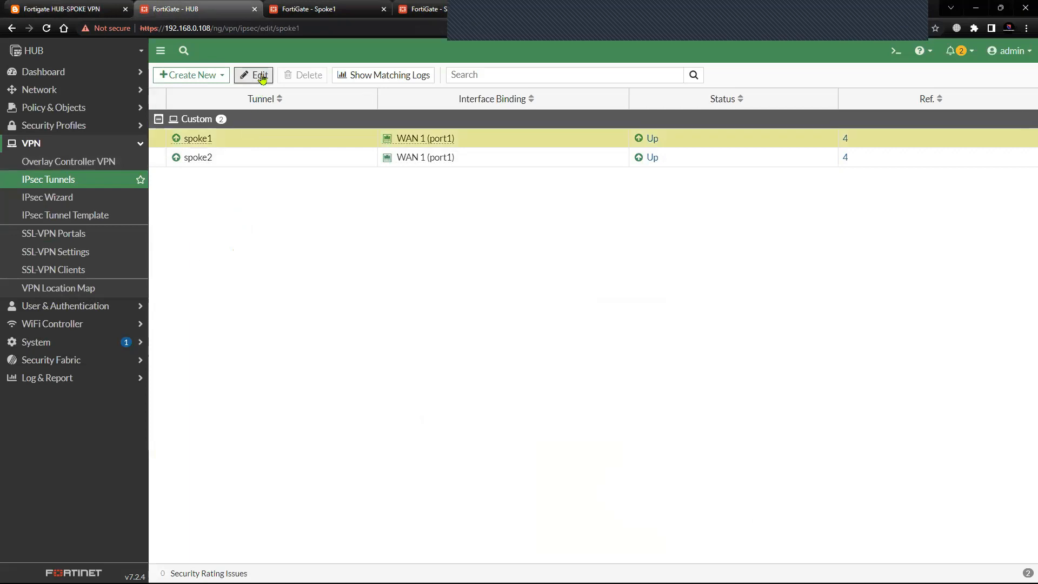
{"action": "left_click", "coordinate": [257, 74]}
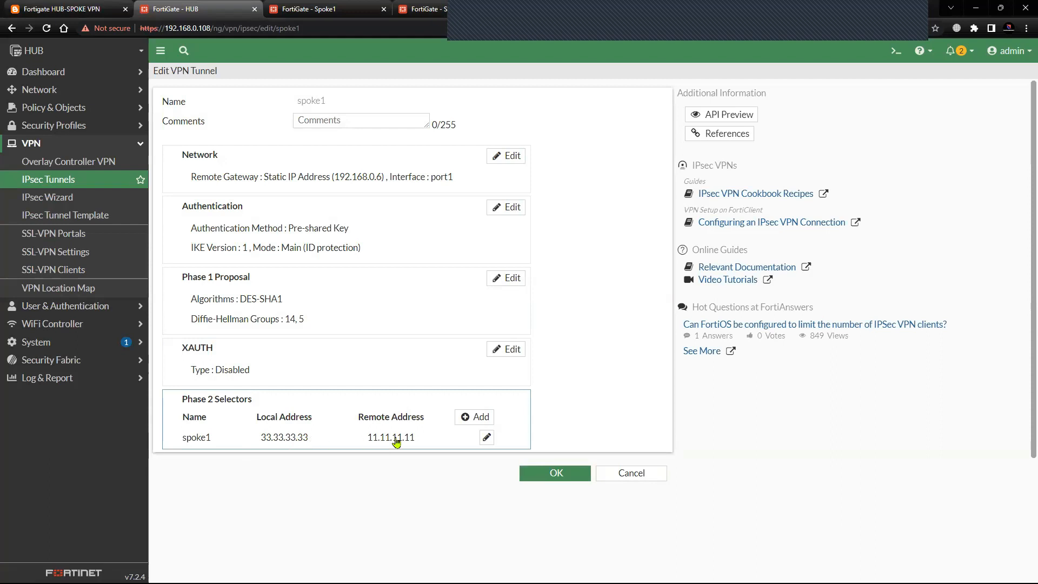
{"action": "left_click", "coordinate": [64, 9]}
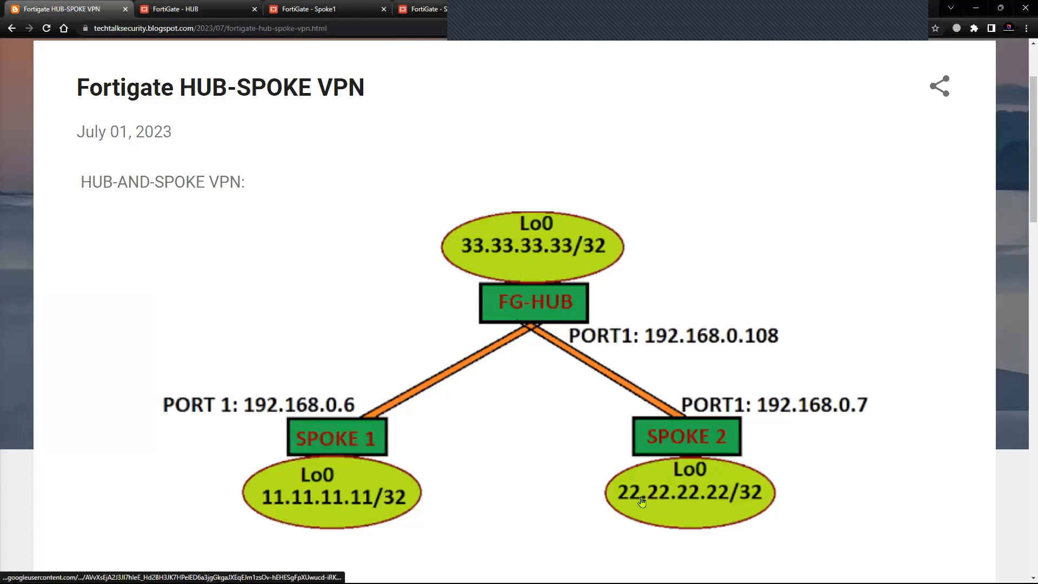
{"action": "left_click", "coordinate": [210, 17]}
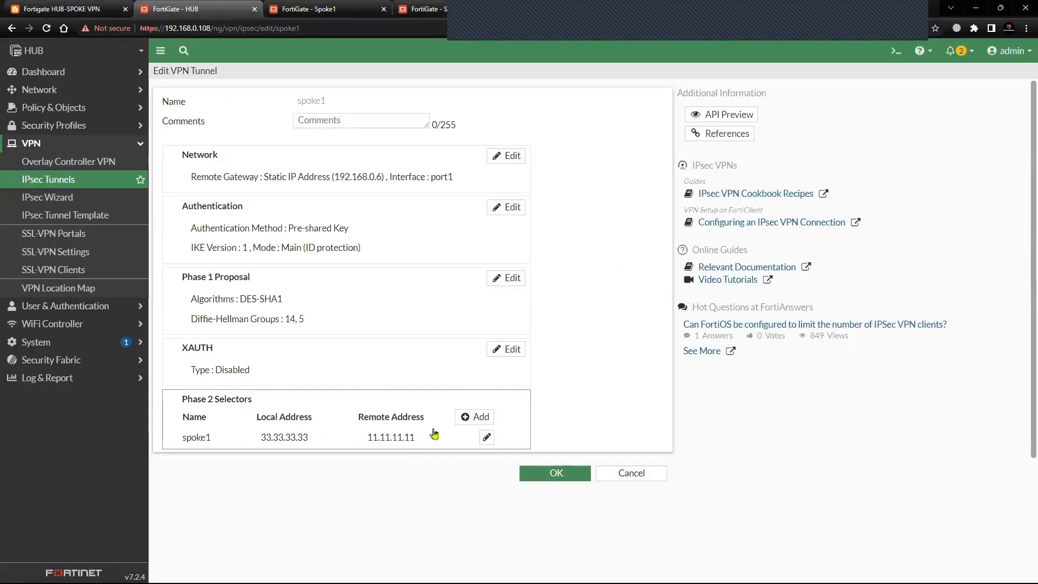
{"action": "left_click", "coordinate": [469, 419]}
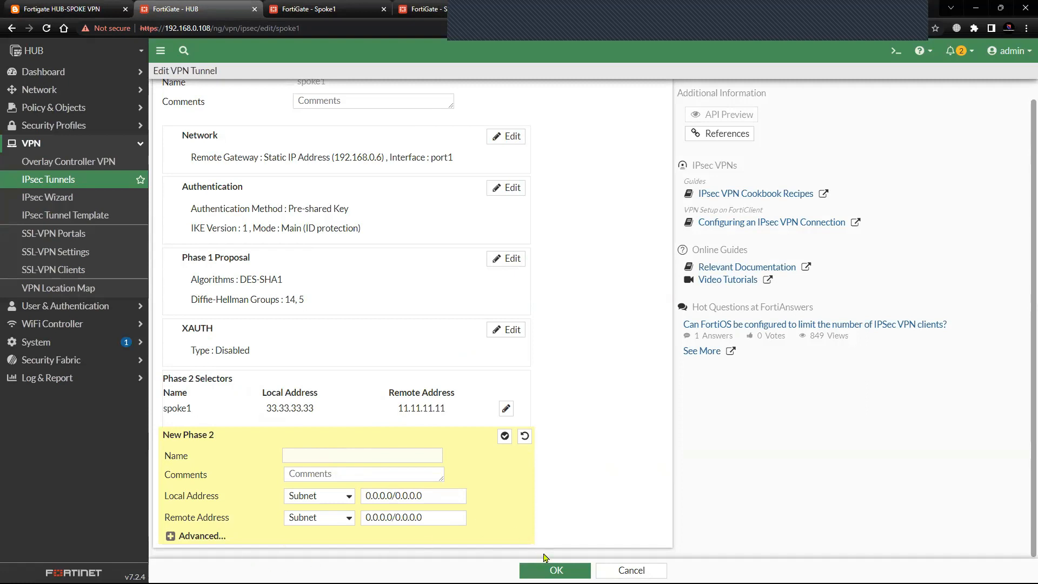
{"action": "left_click", "coordinate": [631, 570]}
{"action": "left_click", "coordinate": [243, 141]}
{"action": "left_click", "coordinate": [254, 74]}
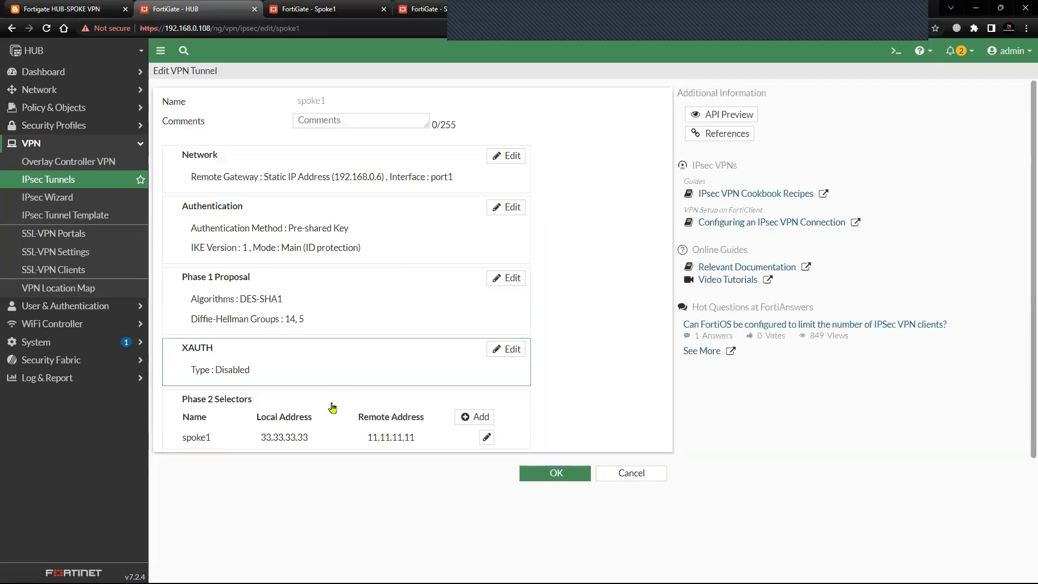
Add a new phase 2 selector named spoke1a to the HUB's spoke1 tunnel.
{"action": "left_click", "coordinate": [475, 417]}
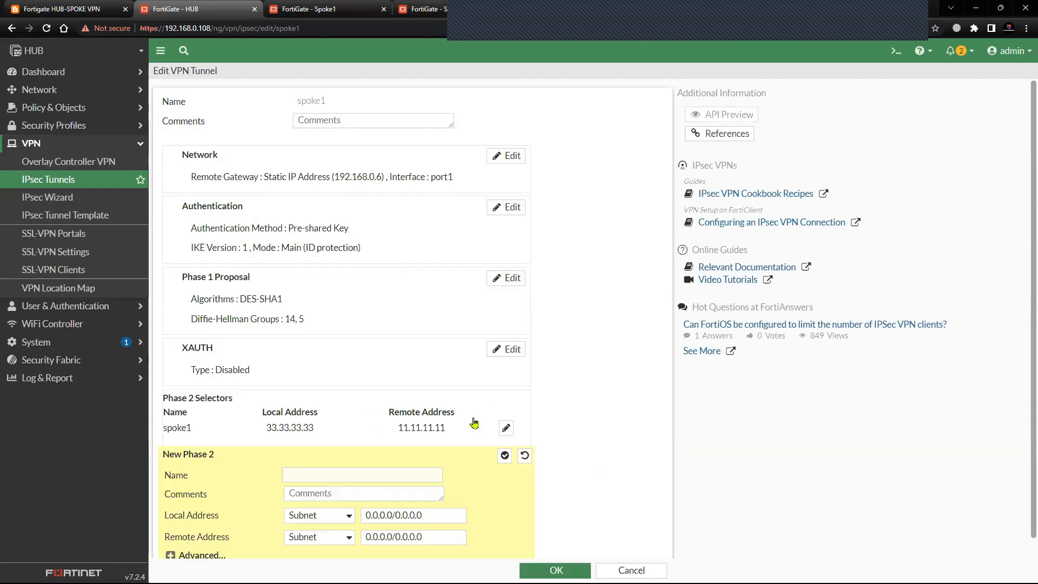
{"action": "scroll", "coordinate": [306, 511], "scroll_direction": "down", "scroll_amount": 1}
{"action": "left_click", "coordinate": [319, 450]}
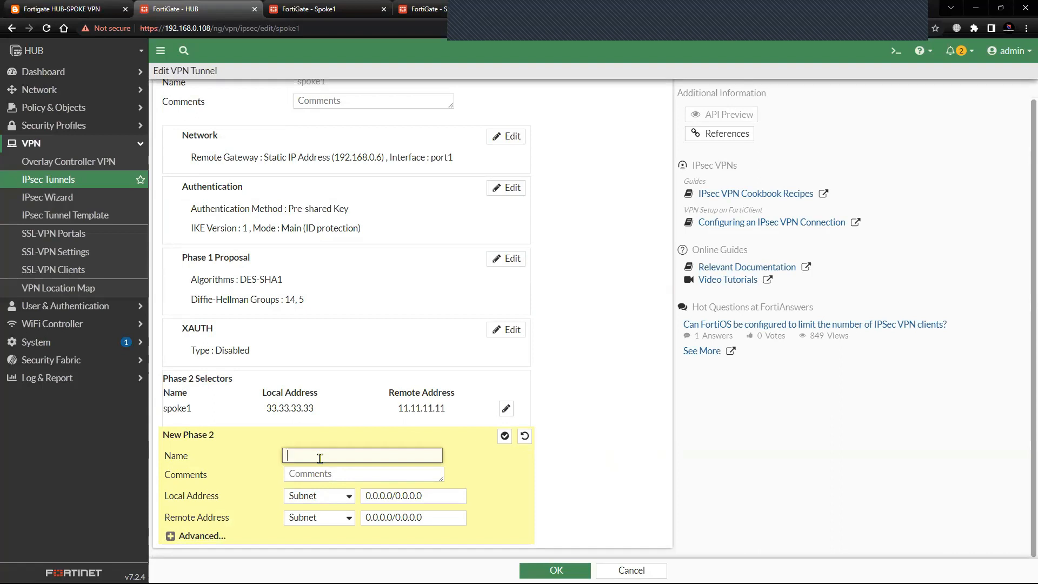
{"action": "type", "text": "spo"}
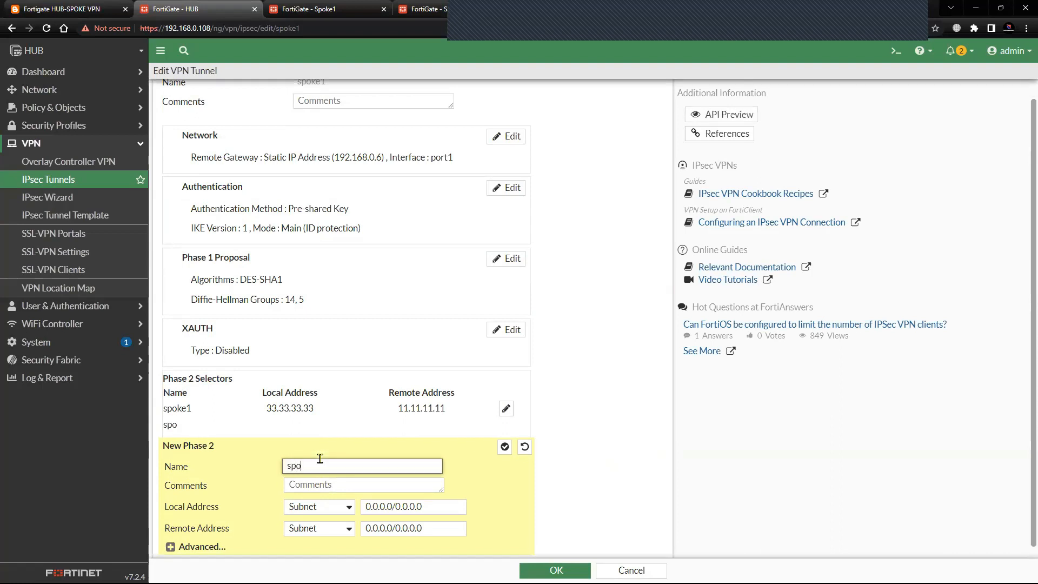
{"action": "type", "text": "k"}
{"action": "type", "text": "e1a"}
{"action": "scroll", "coordinate": [382, 411], "scroll_direction": "up", "scroll_amount": 1}
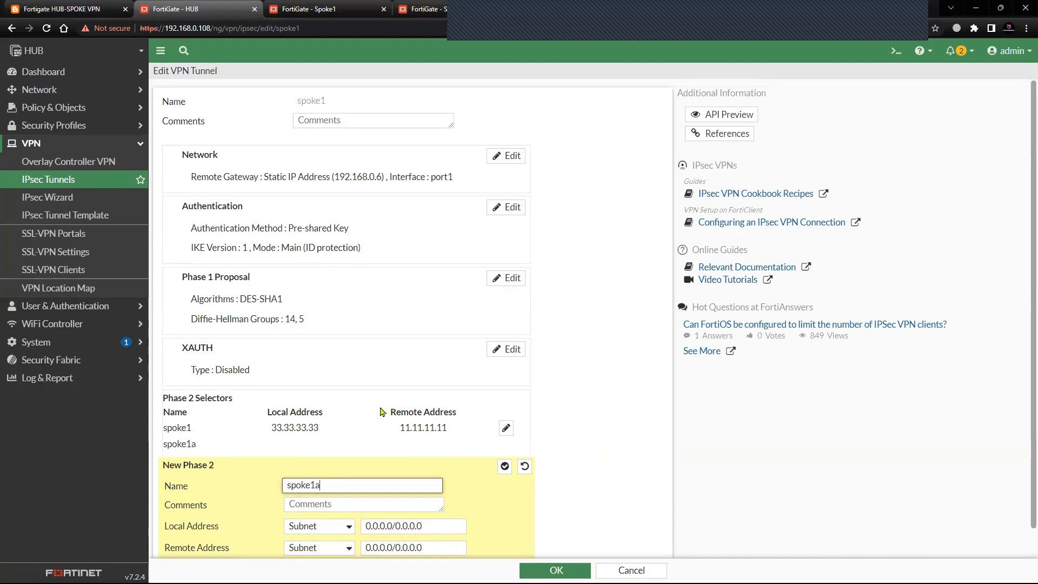
{"action": "scroll", "coordinate": [382, 410], "scroll_direction": "down", "scroll_amount": 1}
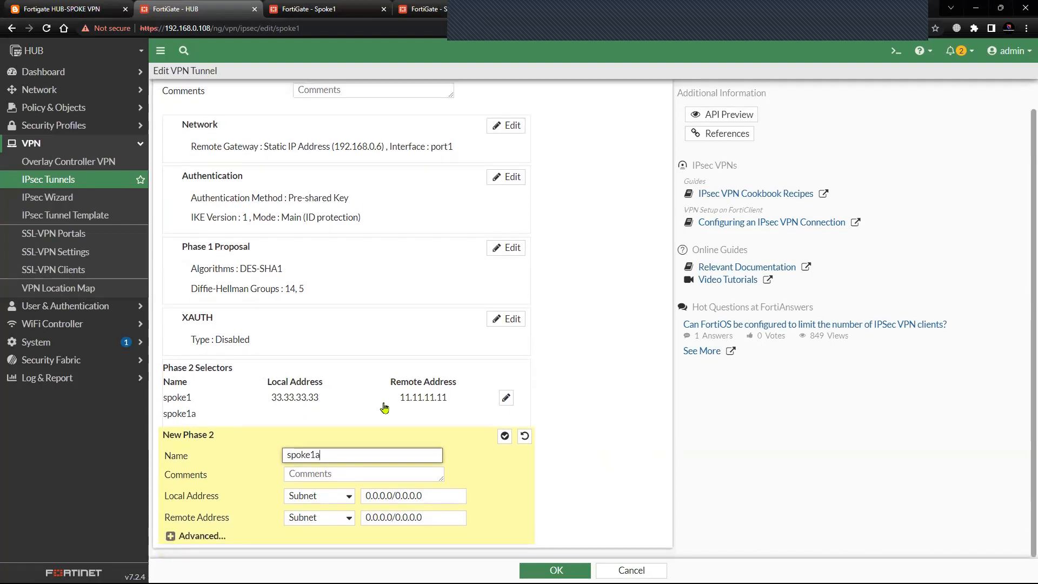
Set the spoke1a selector's local address to the IP address of Spoke2's loopback, 22.22.22.22, consulting the topology diagram.
{"action": "left_click", "coordinate": [339, 496]}
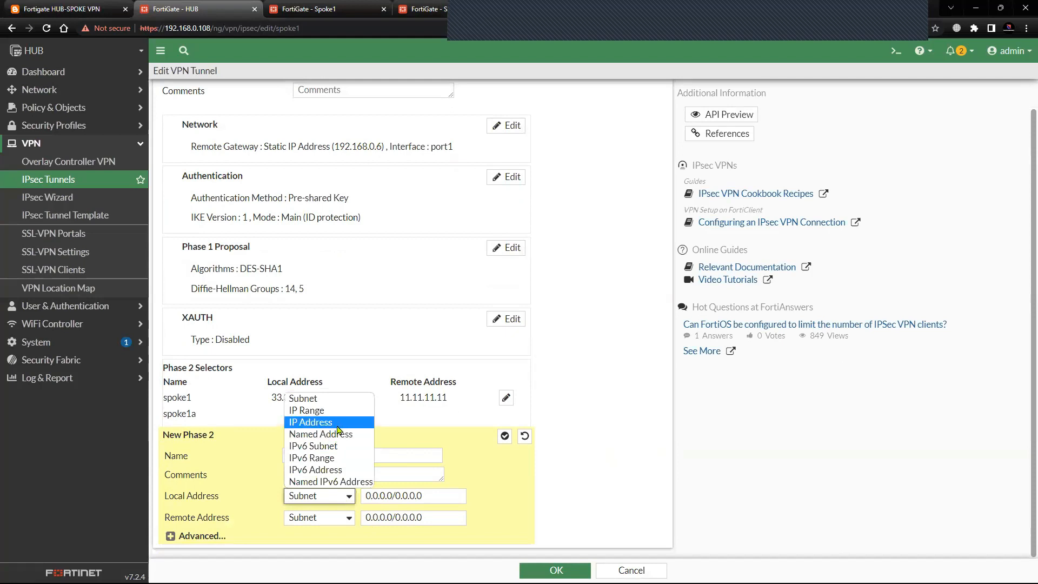
{"action": "left_click", "coordinate": [339, 422]}
{"action": "double_click", "coordinate": [400, 497]}
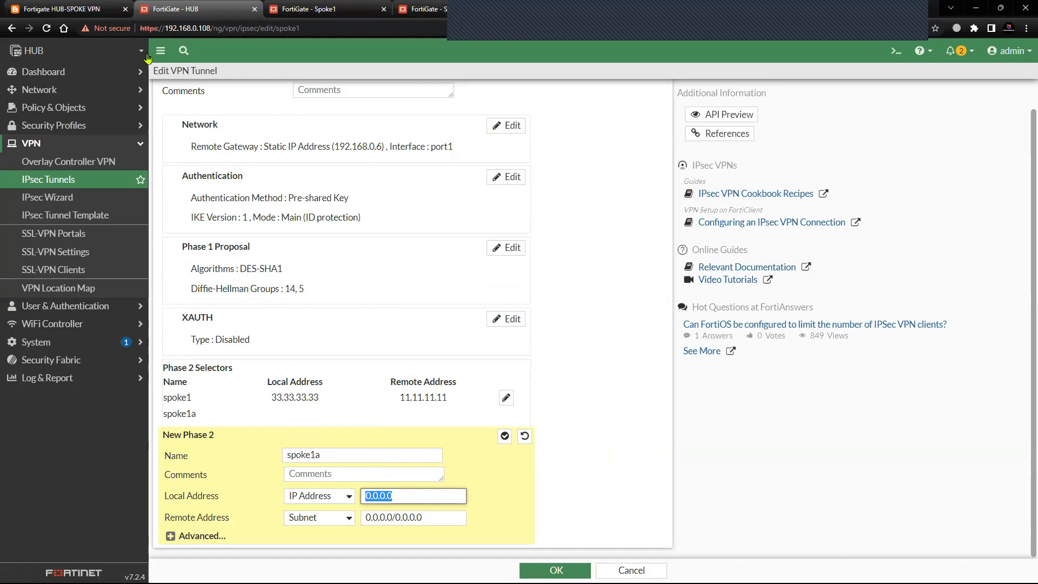
{"action": "left_click", "coordinate": [81, 9]}
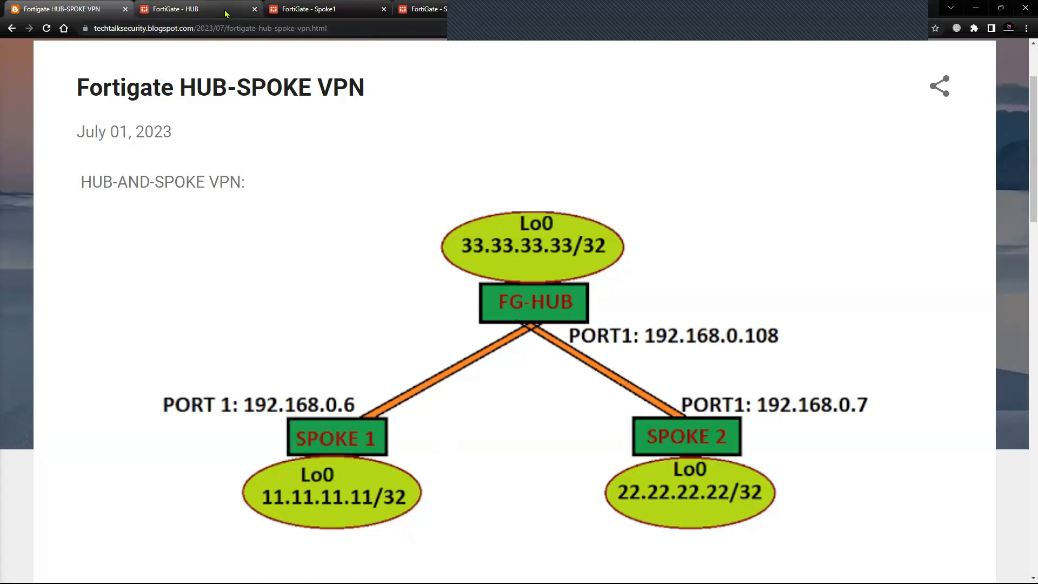
{"action": "mouse_move", "coordinate": [226, 14]}
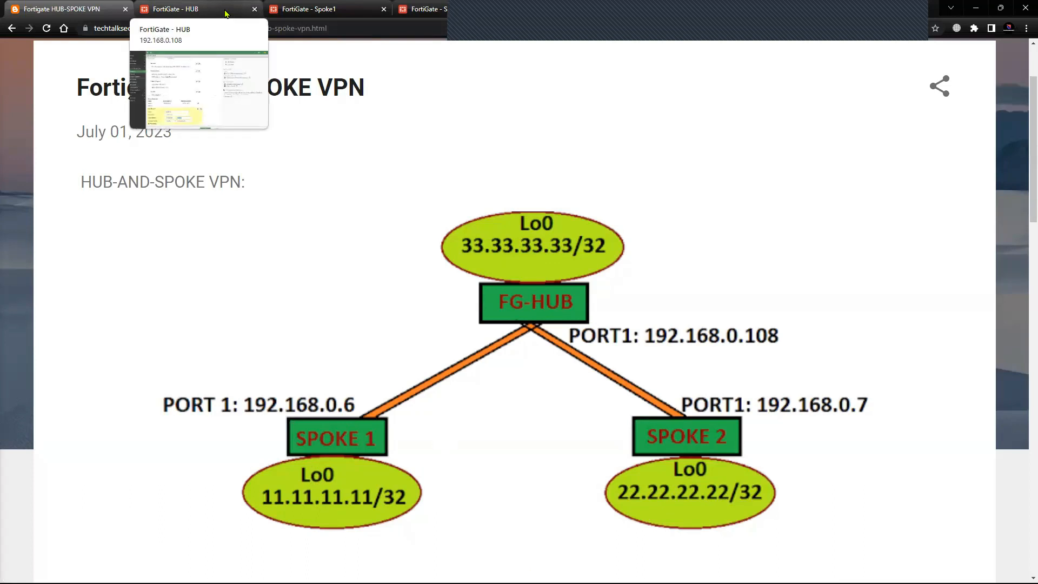
{"action": "left_click", "coordinate": [226, 14]}
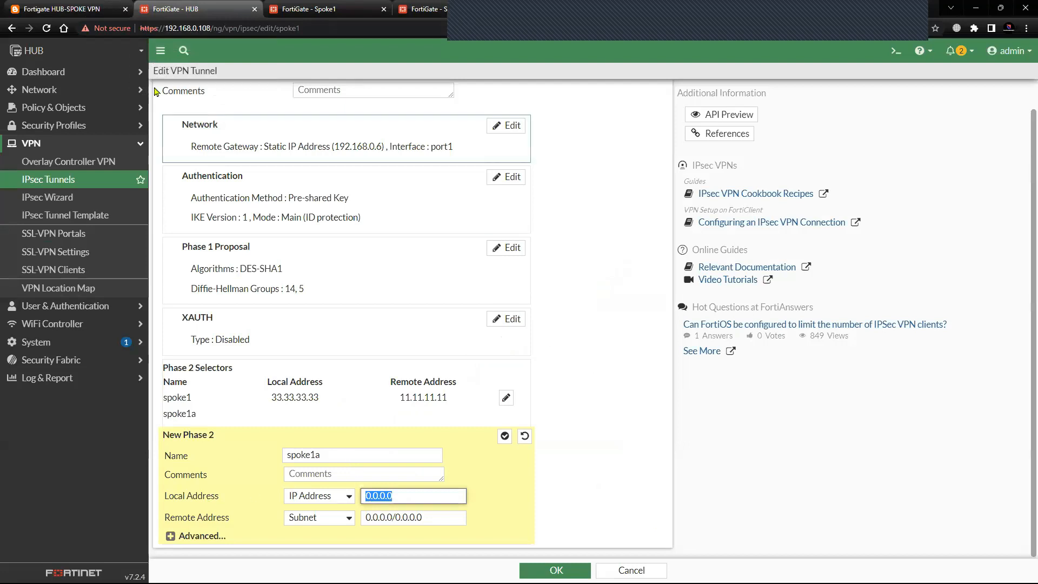
{"action": "left_click", "coordinate": [62, 9]}
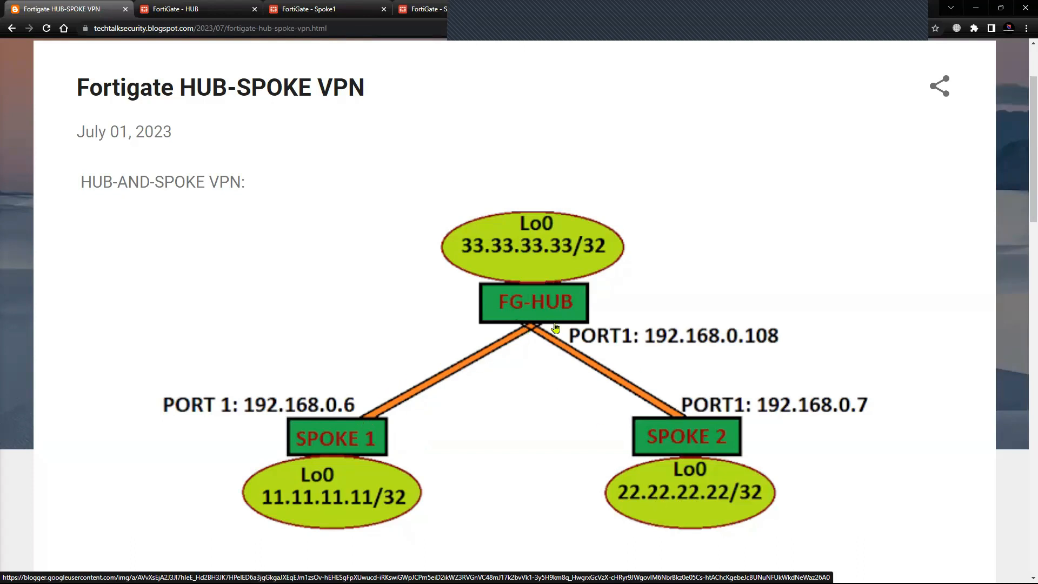
{"action": "left_click", "coordinate": [198, 17]}
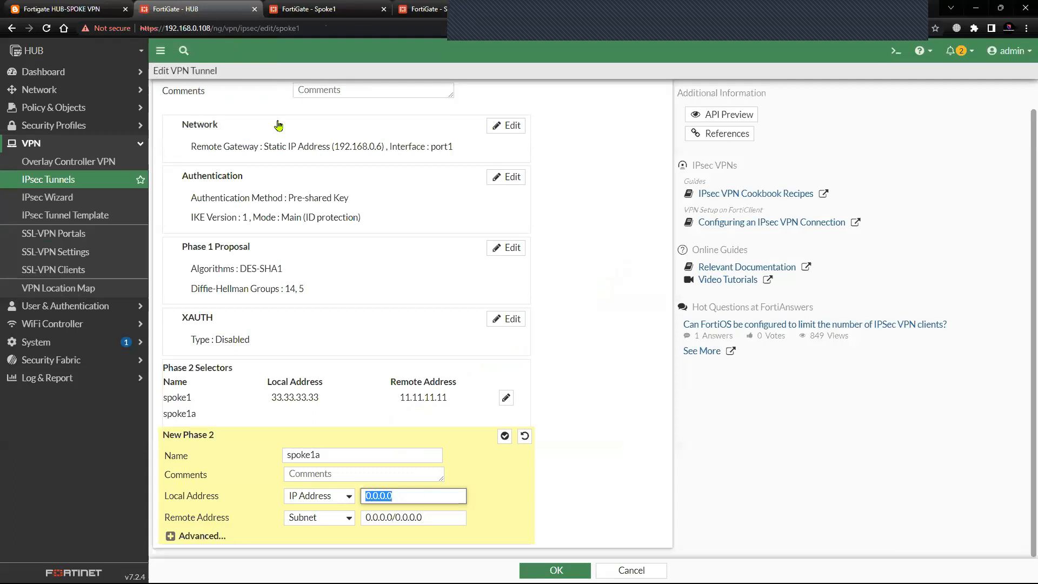
{"action": "type", "text": "22.22.22.22"}
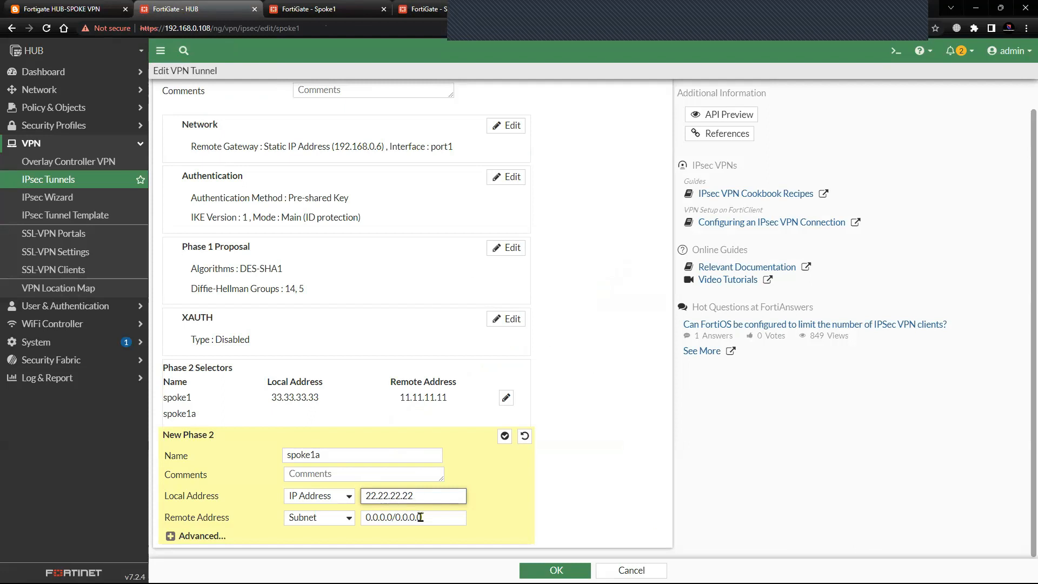
Set the spoke1a selector's remote address to the IP Address type with Spoke1's loopback, 11.11.11.11.
{"action": "key", "text": "Tab"}
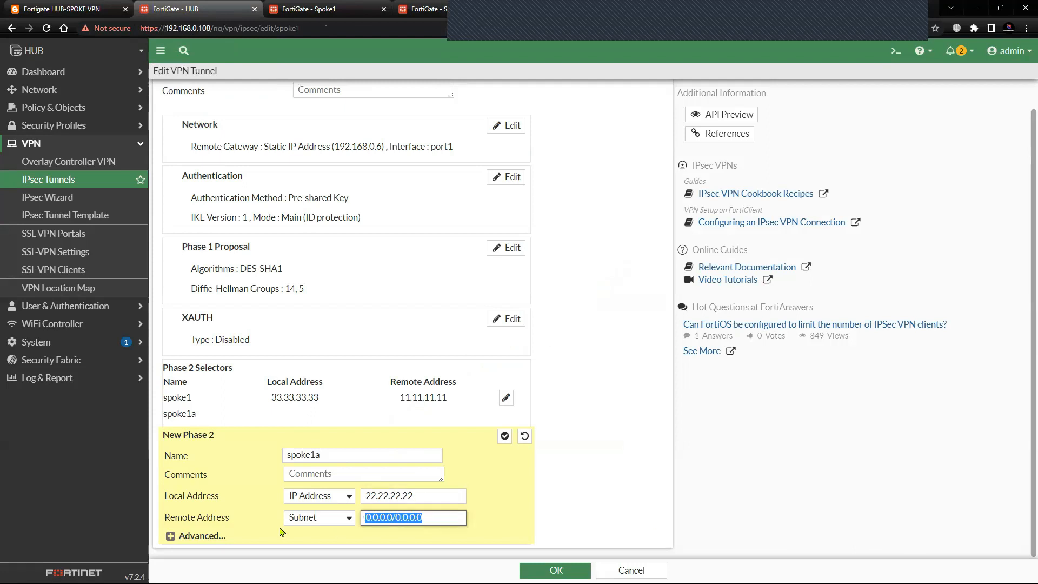
{"action": "type", "text": "11"}
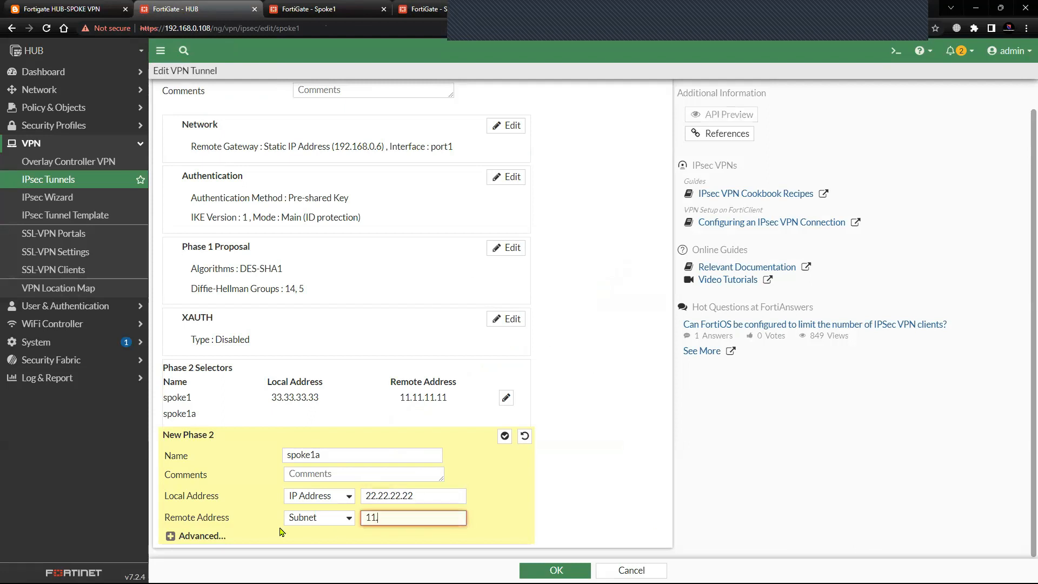
{"action": "type", "text": ".11.11.11"}
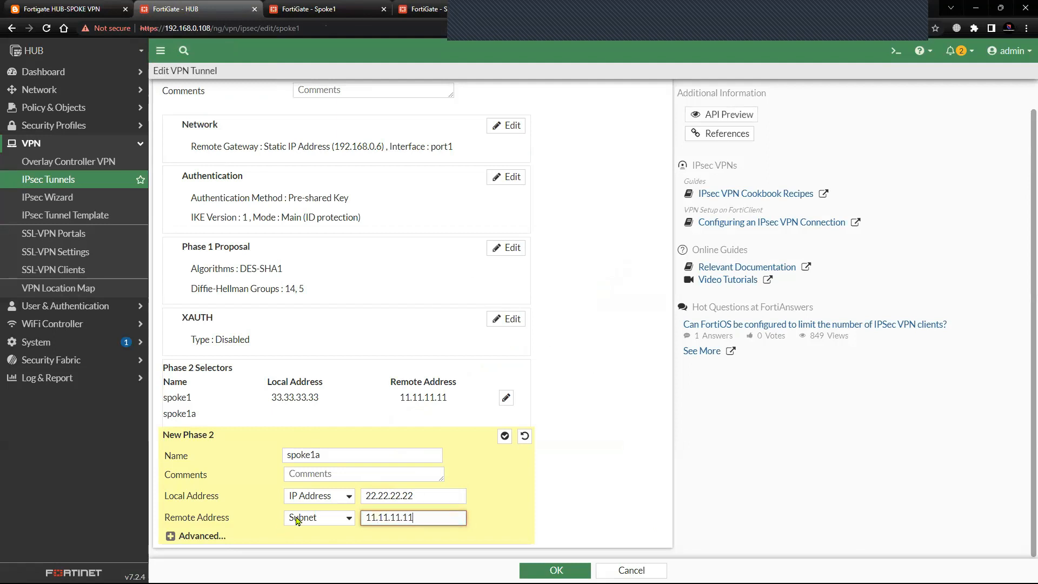
{"action": "left_click", "coordinate": [312, 518]}
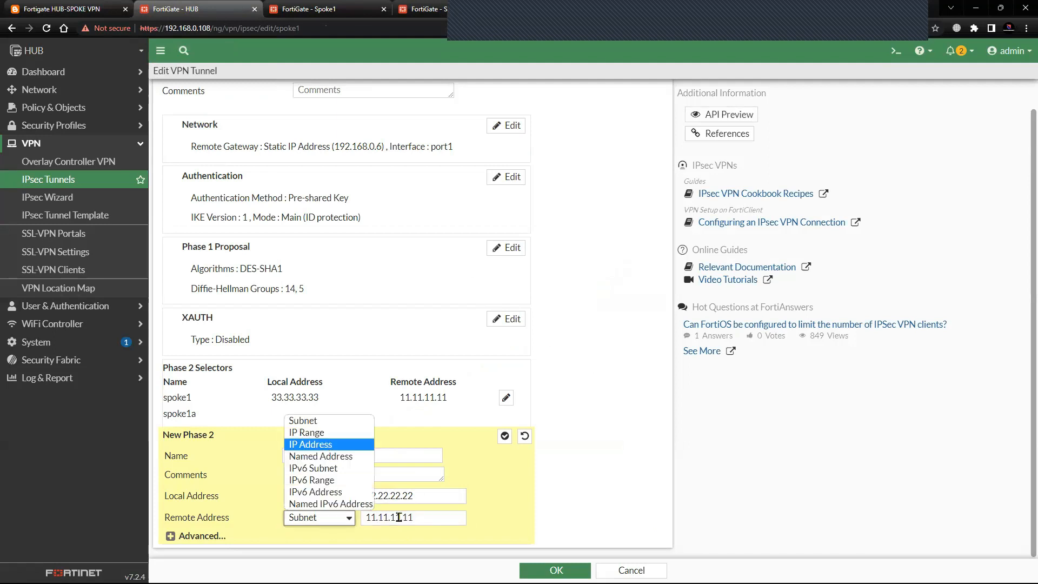
{"action": "key", "text": "Return"}
{"action": "type", "text": "11"}
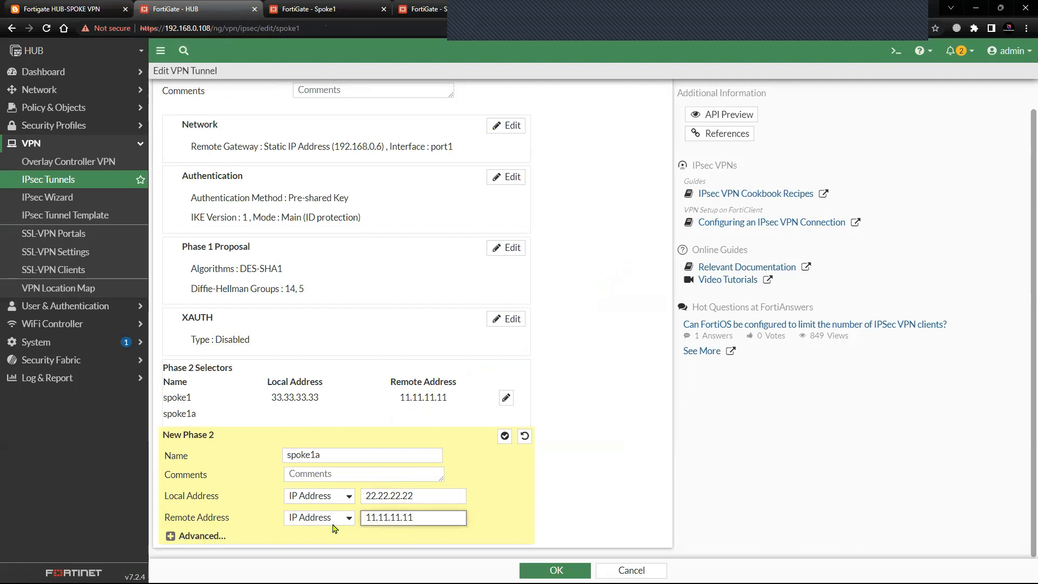
Reduce the spoke1a phase 2 proposal to a single entry with DES encryption and SHA1 authentication, removing all other entries.
{"action": "left_click", "coordinate": [171, 535]}
{"action": "scroll", "coordinate": [248, 287], "scroll_direction": "down", "scroll_amount": 4}
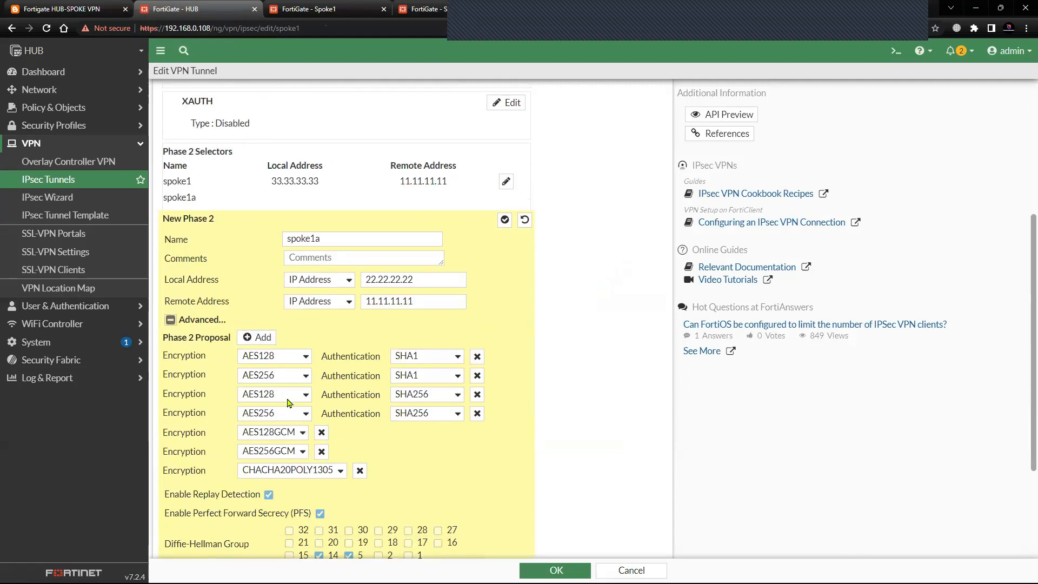
{"action": "left_click", "coordinate": [478, 375]}
{"action": "left_click", "coordinate": [477, 375]}
{"action": "left_click", "coordinate": [477, 375]}
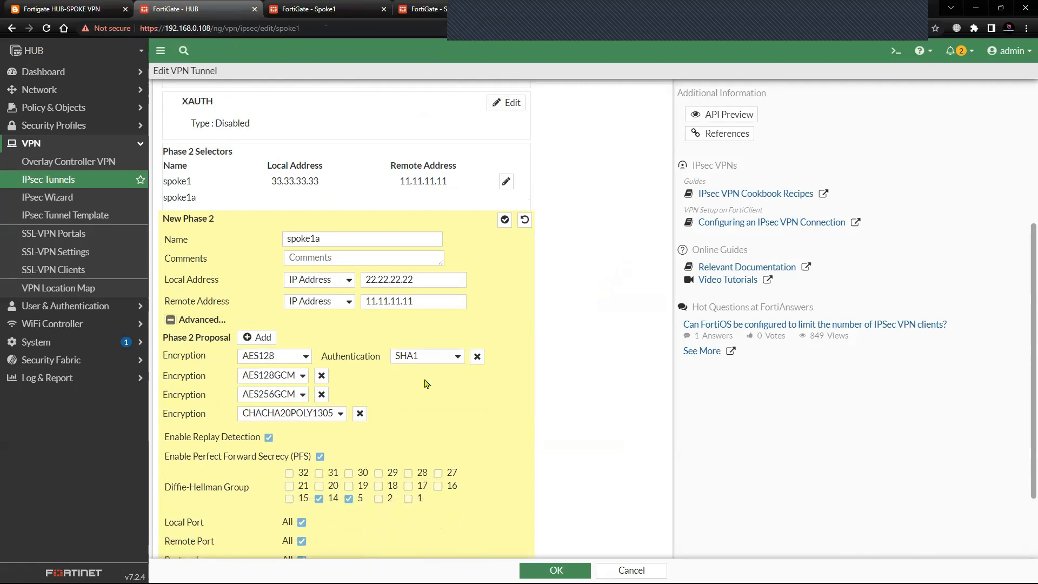
{"action": "left_click", "coordinate": [301, 360]}
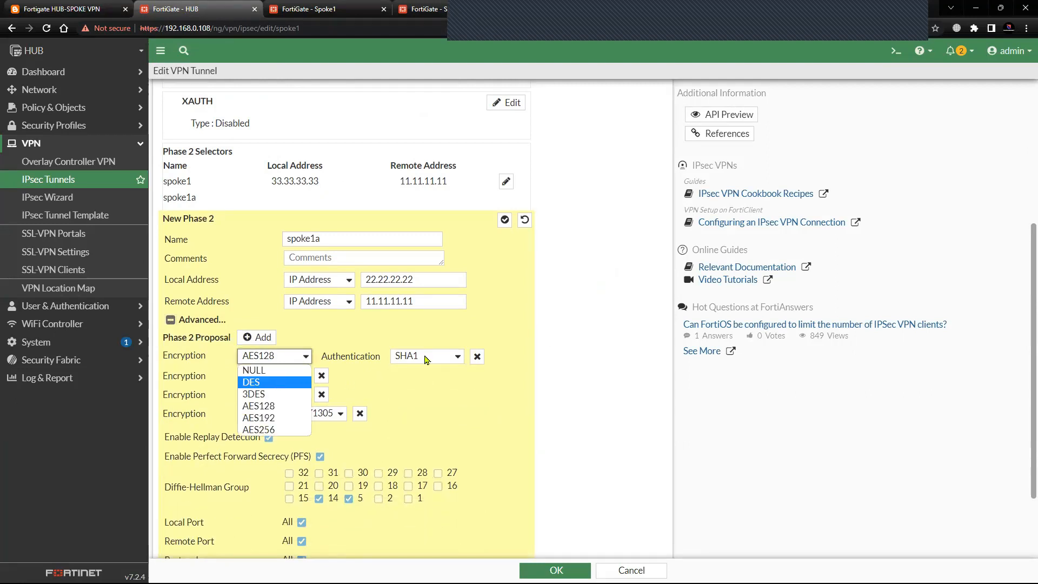
{"action": "key", "text": "Return"}
{"action": "left_click", "coordinate": [321, 375]}
{"action": "left_click", "coordinate": [321, 375]}
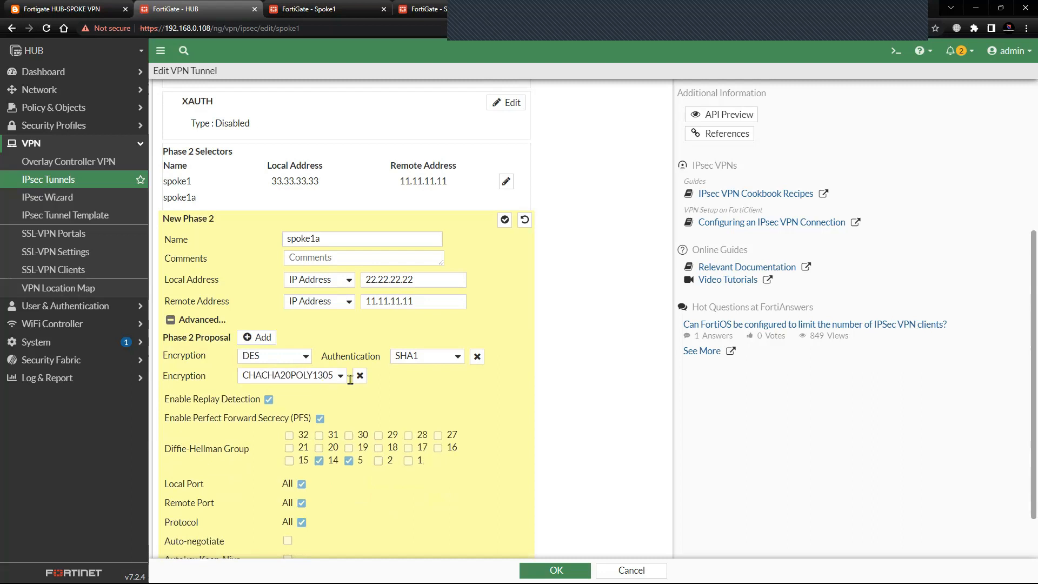
{"action": "left_click", "coordinate": [359, 375]}
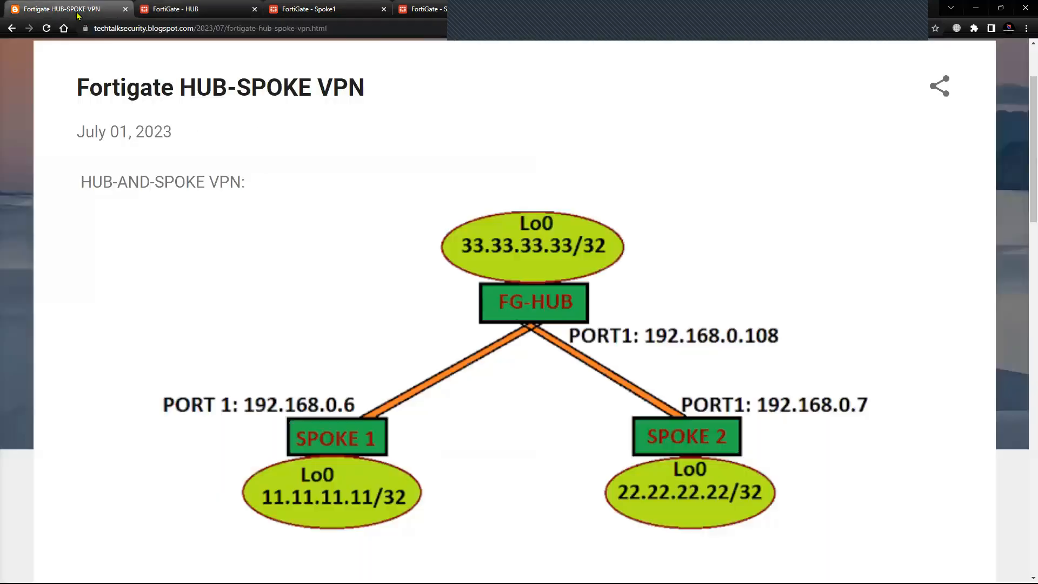
Check the spoke1a selector's addresses and settings against the topology diagram, and save the HUB's spoke1 tunnel.
{"action": "left_click", "coordinate": [75, 12]}
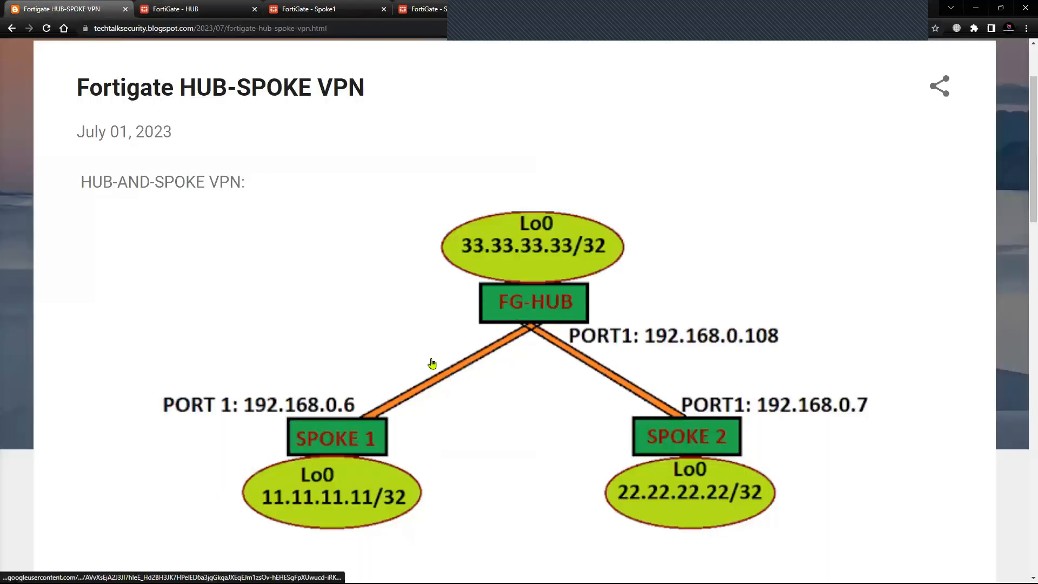
{"action": "left_click", "coordinate": [178, 9]}
{"action": "scroll", "coordinate": [378, 457], "scroll_direction": "down", "scroll_amount": 1}
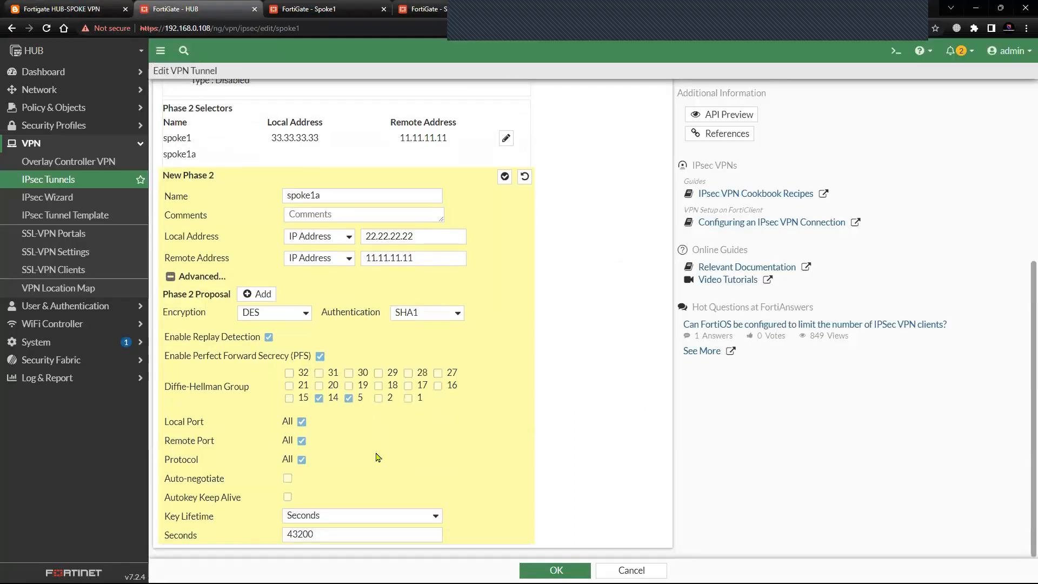
{"action": "scroll", "coordinate": [294, 269], "scroll_direction": "up", "scroll_amount": 5}
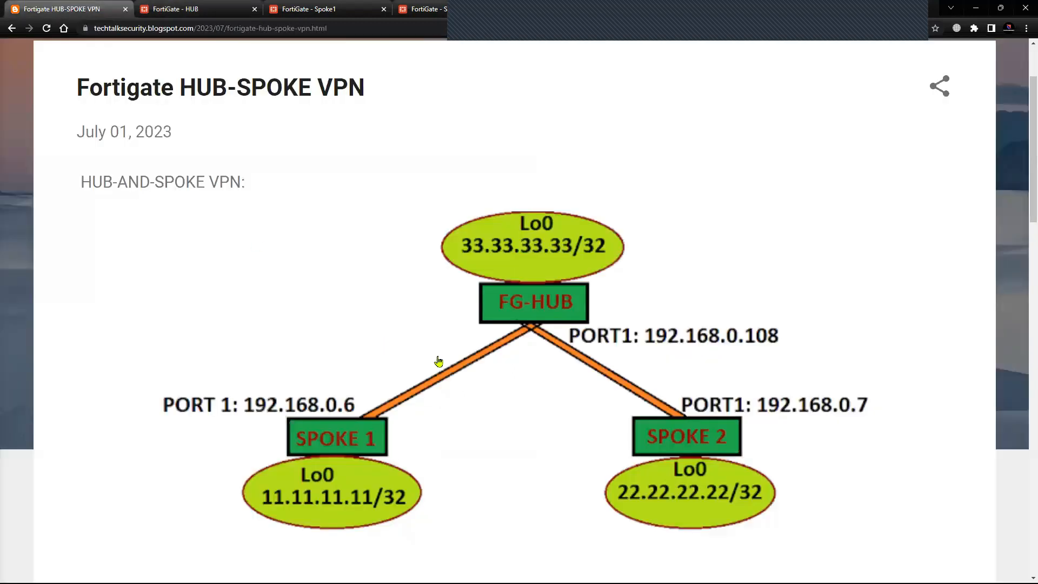
{"action": "left_click", "coordinate": [65, 10]}
{"action": "left_click", "coordinate": [203, 10]}
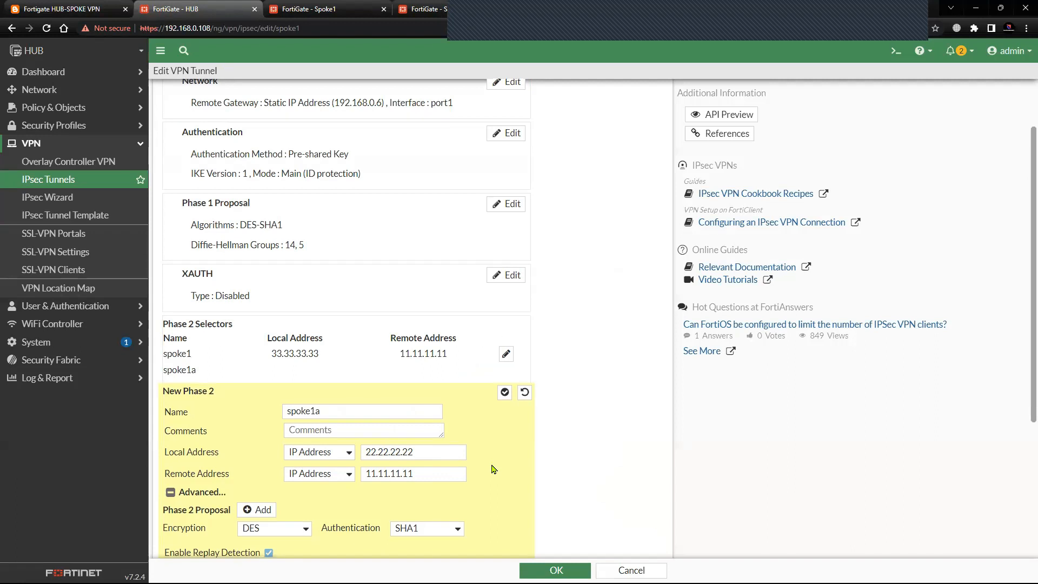
{"action": "scroll", "coordinate": [494, 533], "scroll_direction": "down", "scroll_amount": 3}
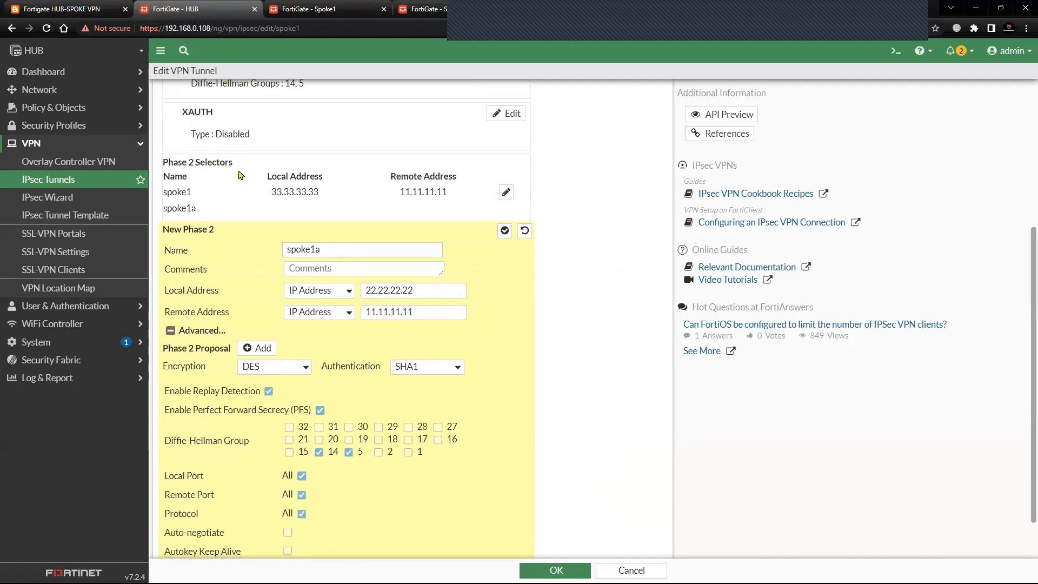
{"action": "left_click", "coordinate": [79, 9]}
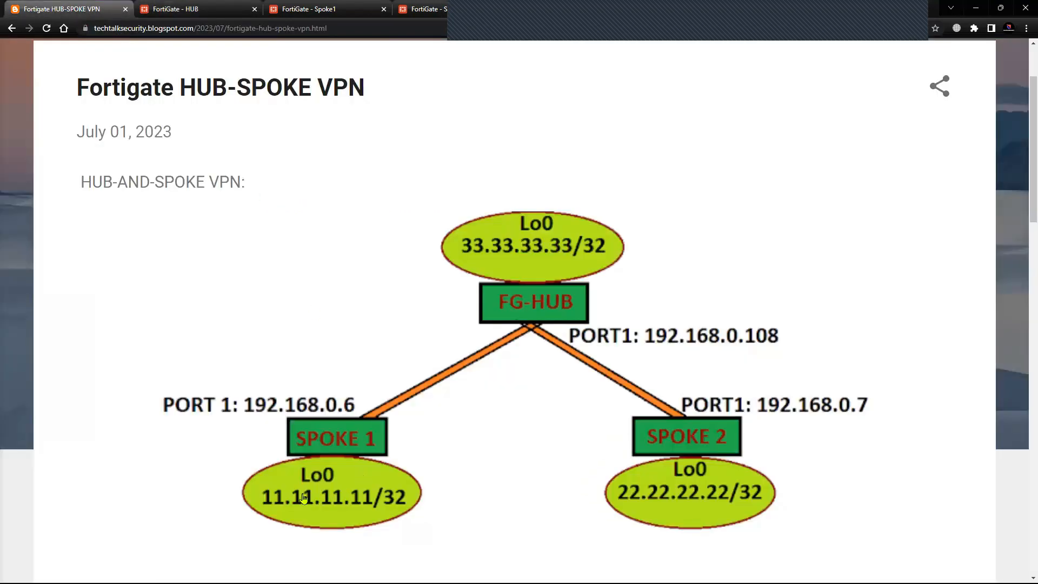
{"action": "left_click", "coordinate": [189, 9]}
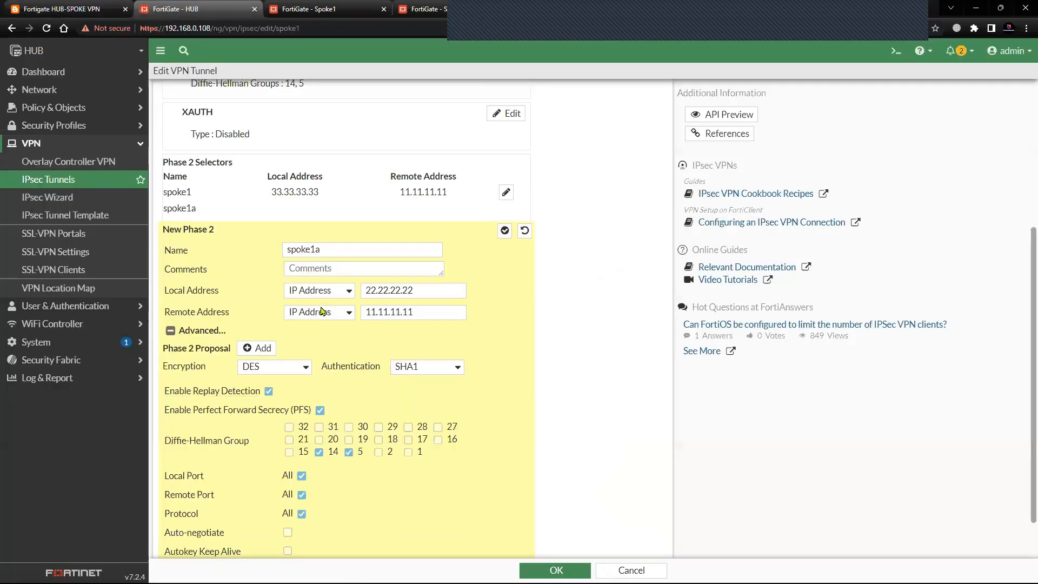
{"action": "scroll", "coordinate": [351, 479], "scroll_direction": "down", "scroll_amount": 1}
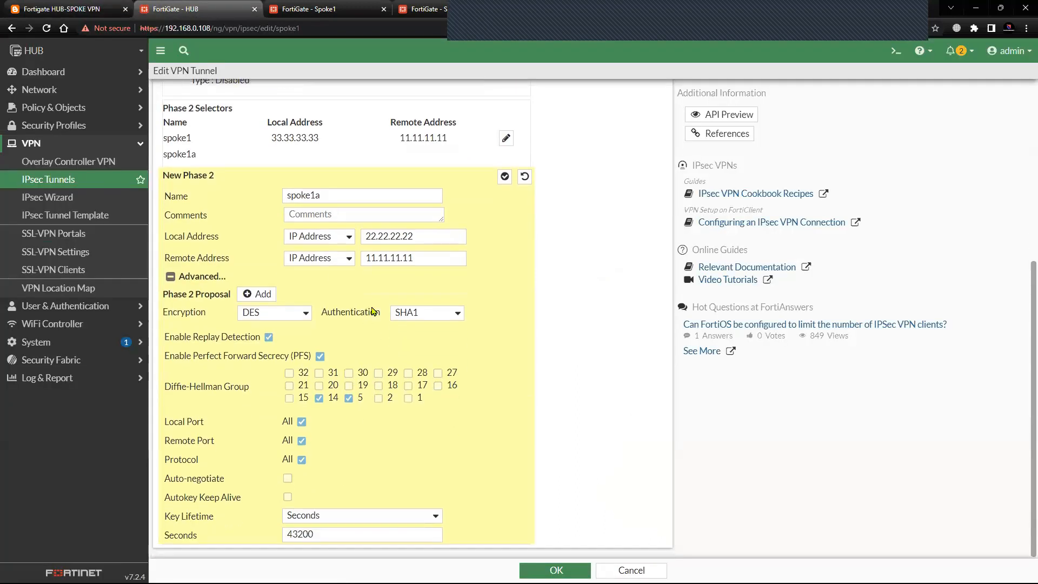
{"action": "left_click", "coordinate": [555, 570]}
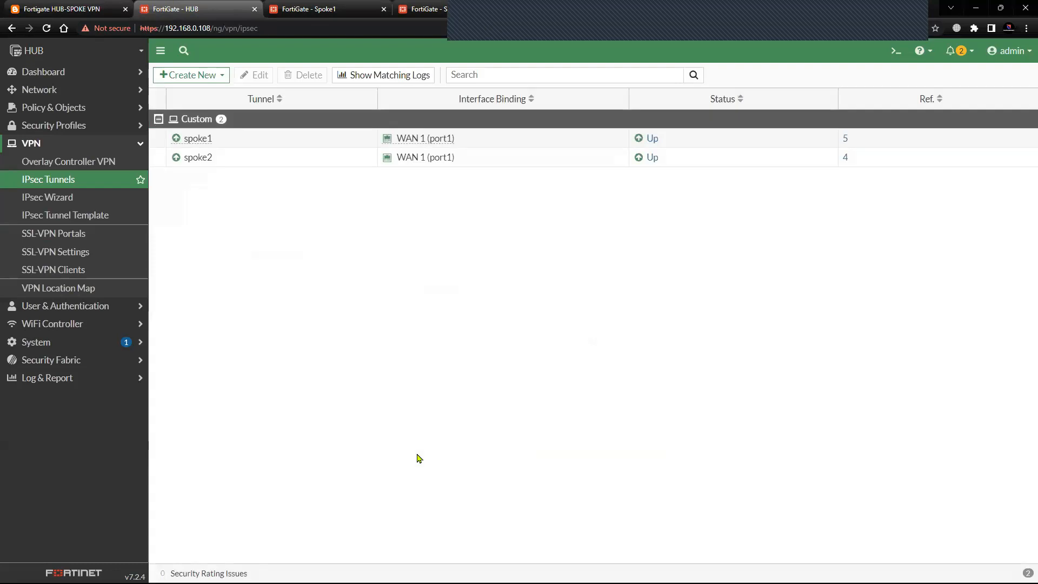
Review the phase 2 selectors of the HUB's spoke1 tunnel, and open the spoke 1 IPsec tunnel on Spoke1 for editing.
{"action": "left_click", "coordinate": [230, 139]}
{"action": "left_click", "coordinate": [254, 77]}
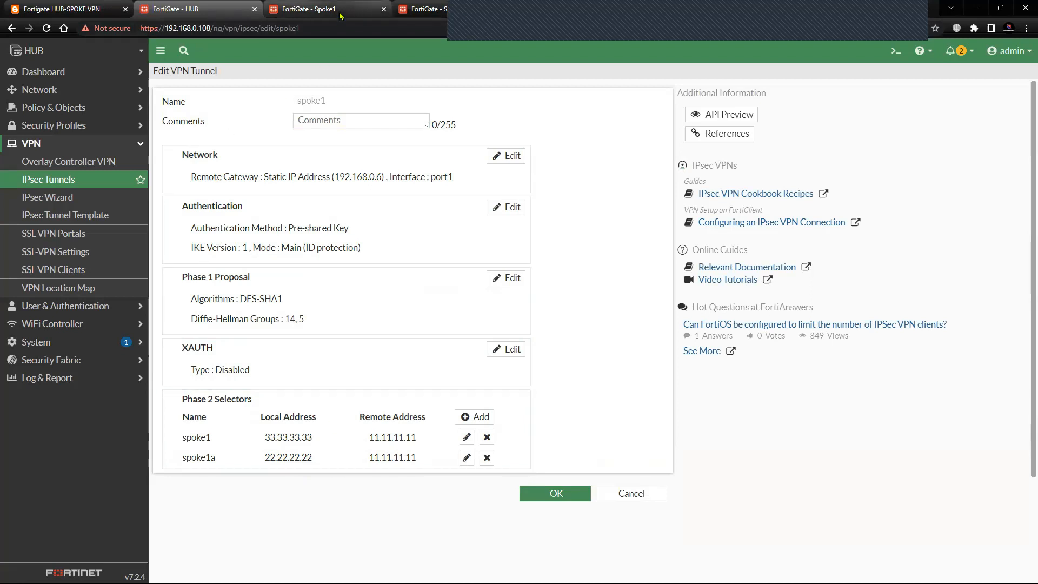
{"action": "left_click", "coordinate": [319, 9]}
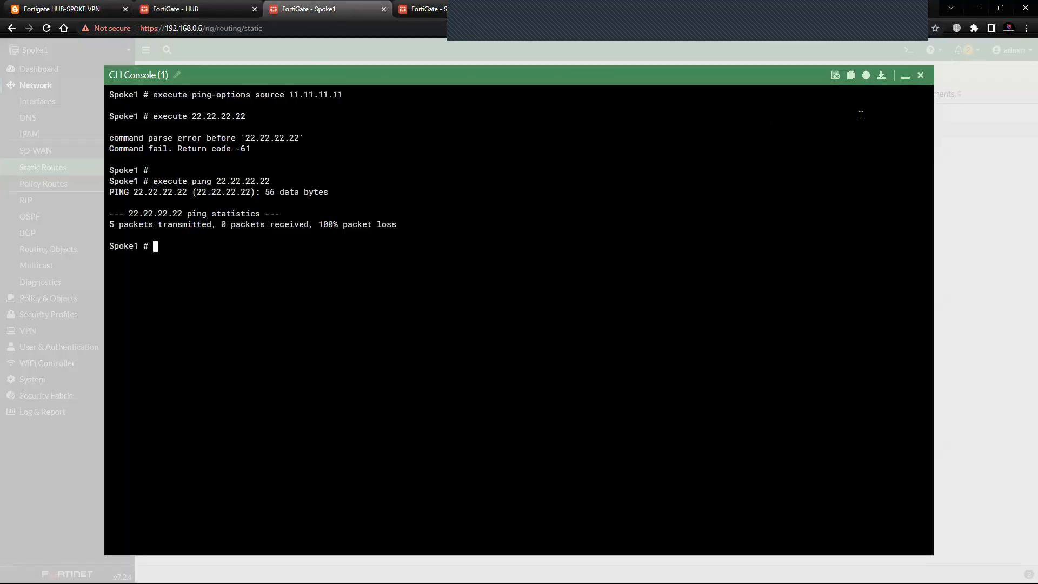
{"action": "left_click", "coordinate": [921, 75]}
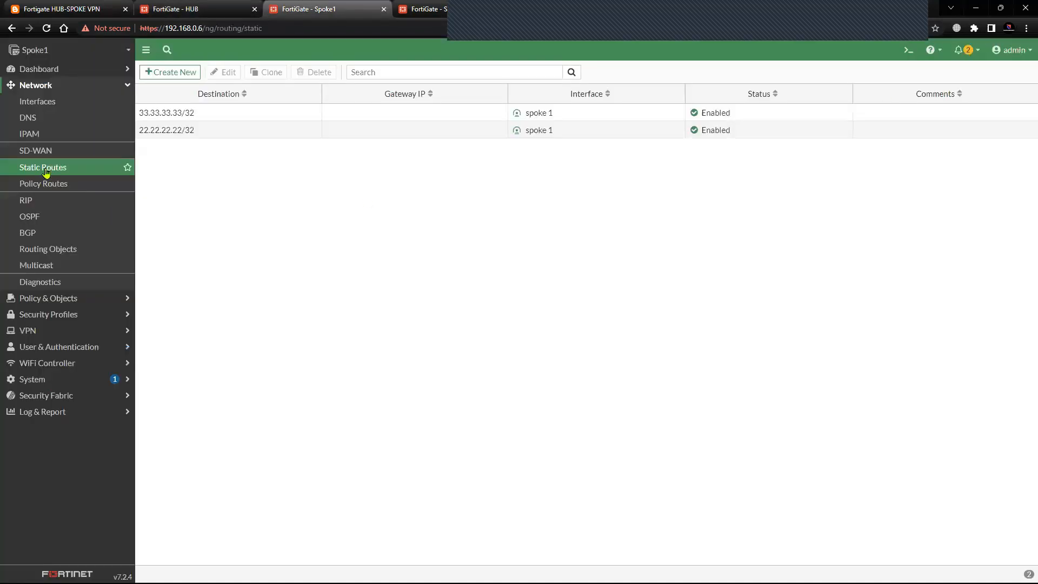
{"action": "left_click", "coordinate": [64, 82]}
{"action": "left_click", "coordinate": [63, 135]}
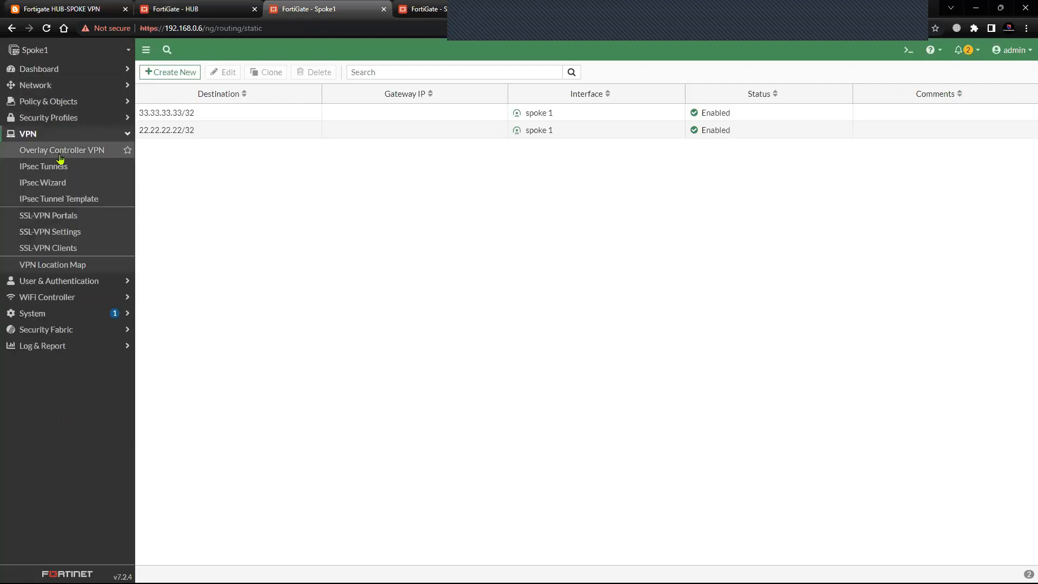
{"action": "left_click", "coordinate": [234, 135]}
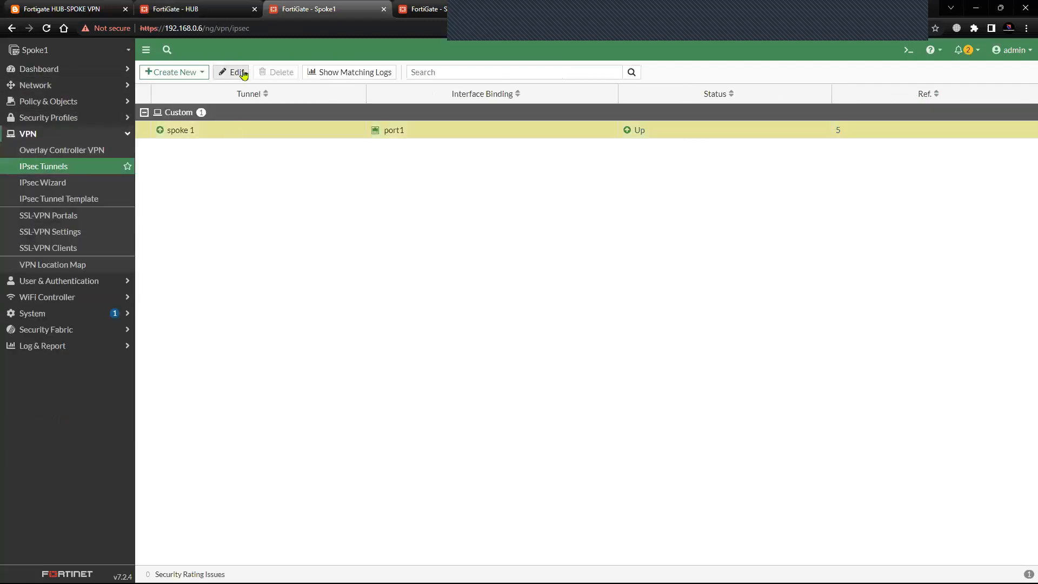
{"action": "left_click", "coordinate": [235, 72]}
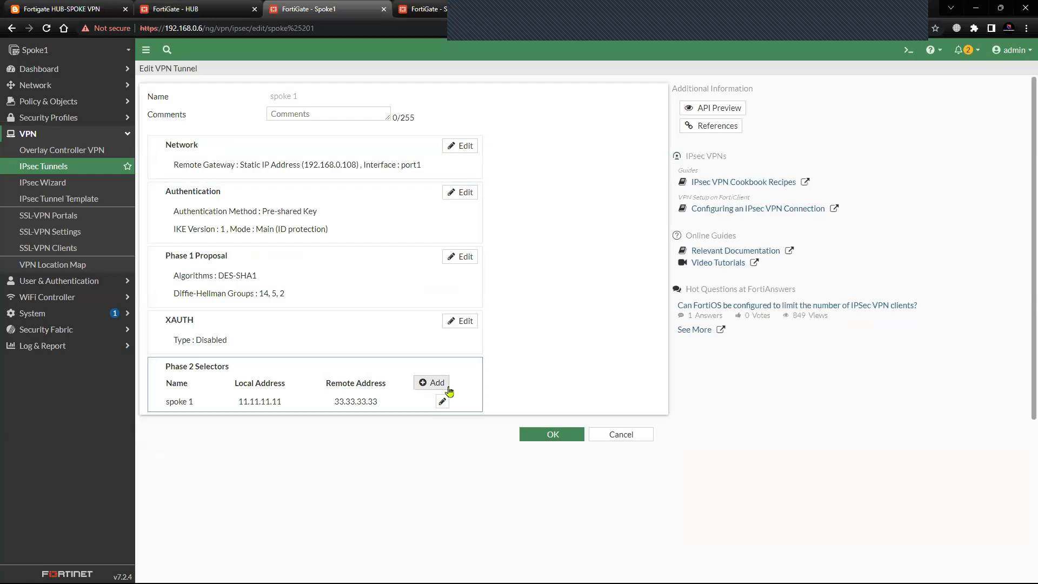
Add a phase 2 selector named spoke1a to Spoke1's spoke 1 tunnel.
{"action": "left_click", "coordinate": [437, 384]}
{"action": "left_click", "coordinate": [277, 435]}
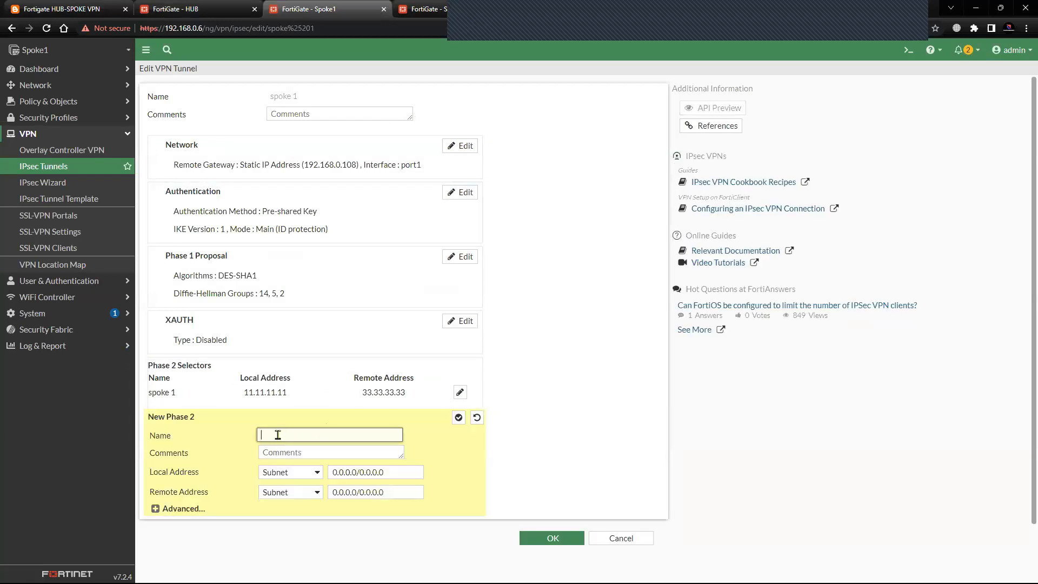
{"action": "type", "text": "spoke1a"}
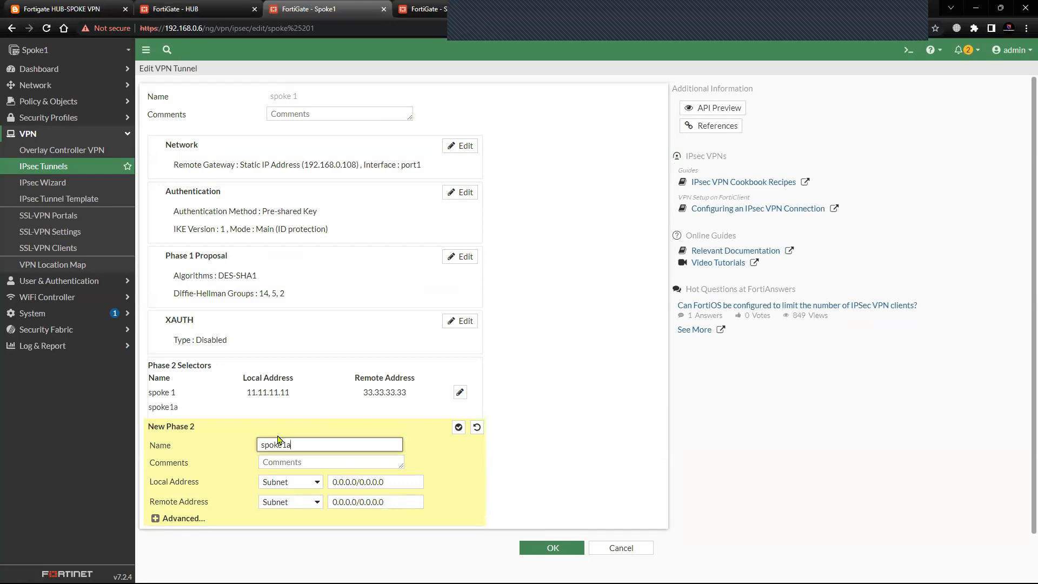
Set the local address of Spoke1's spoke1a selector to the IP Address type with Spoke1's loopback, 11.11.11.11.
{"action": "left_click", "coordinate": [314, 483]}
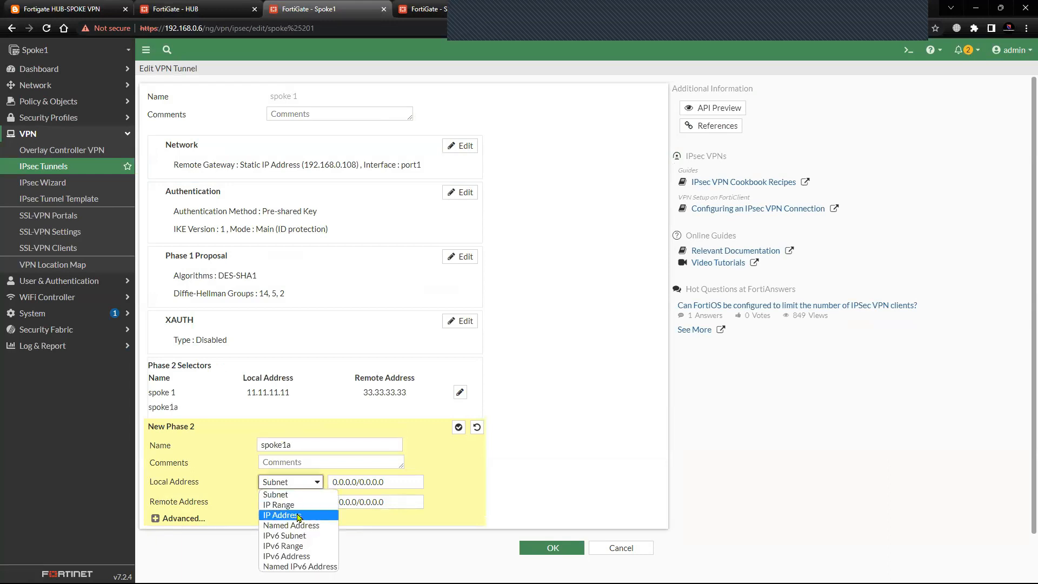
{"action": "left_click", "coordinate": [292, 515]}
{"action": "type", "text": "11.11.11.11"}
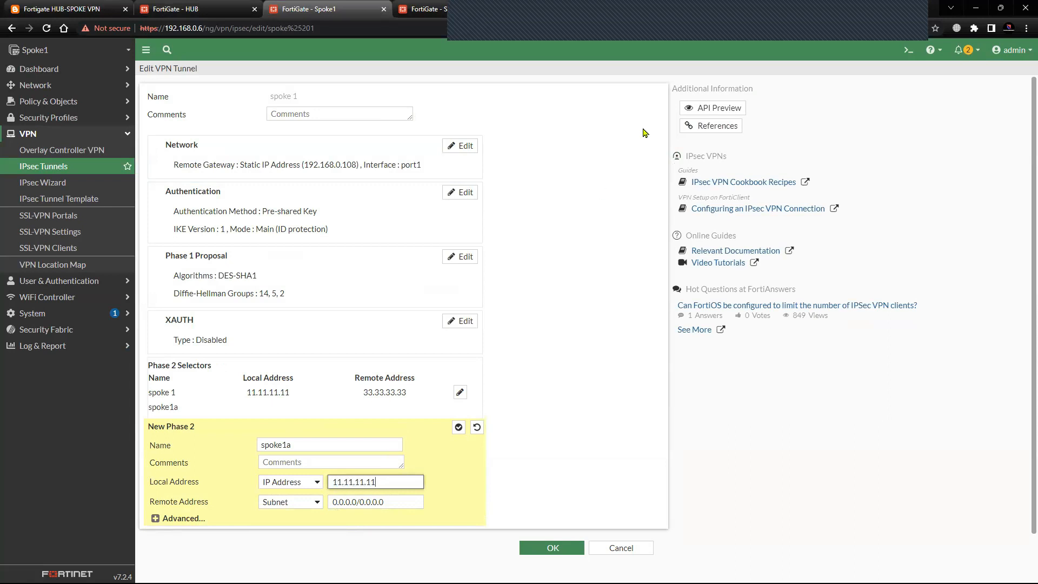
{"action": "left_click", "coordinate": [901, 20]}
Set the remote address of Spoke1's spoke1a selector to the IP Address type with Spoke2's loopback, 22.22.22.22.
{"action": "left_click", "coordinate": [279, 510]}
{"action": "left_click", "coordinate": [280, 507]}
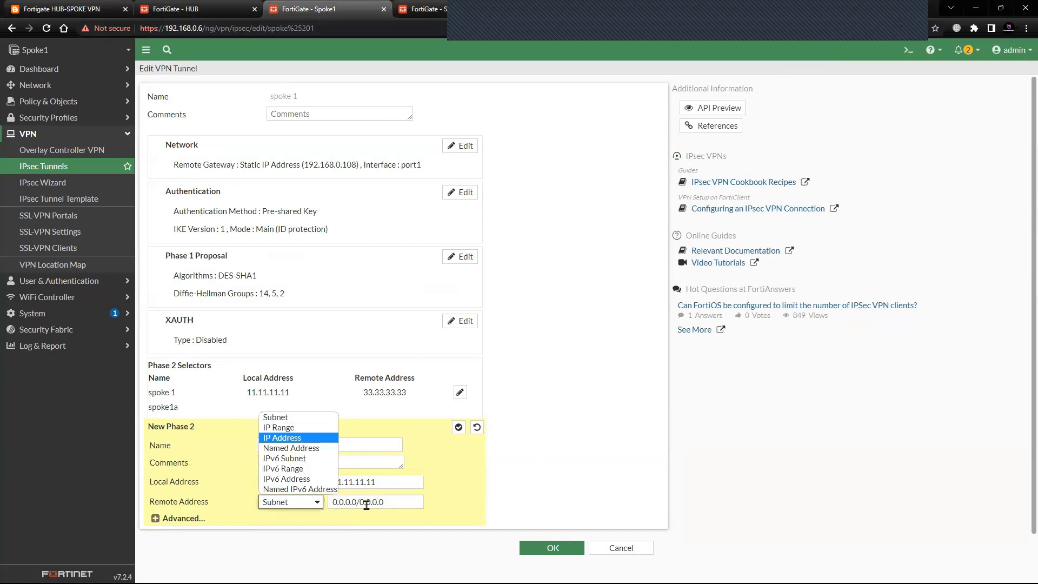
{"action": "left_click", "coordinate": [283, 438]}
{"action": "type", "text": "22.22.22.22"}
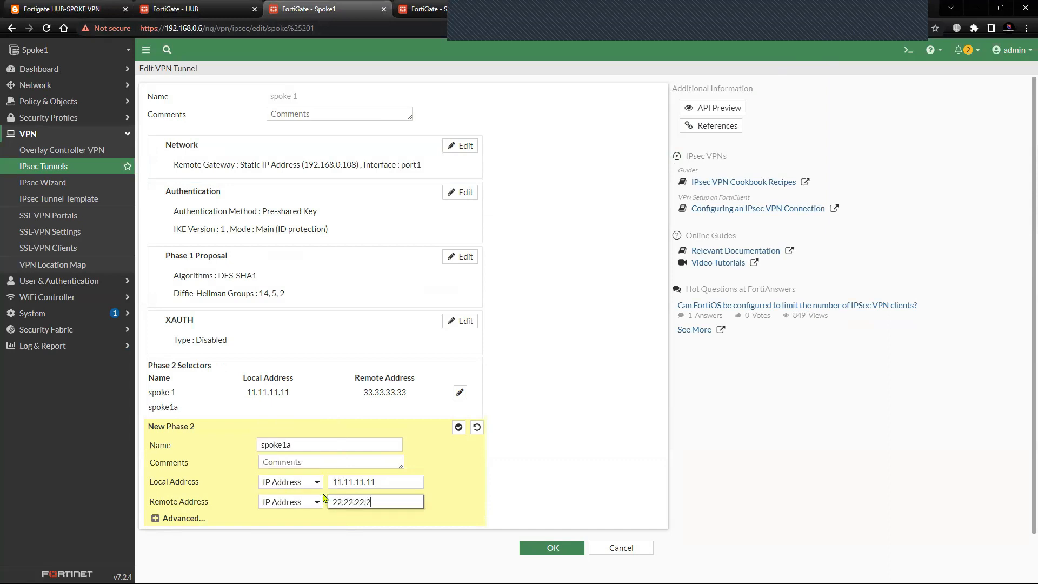
Reduce the phase 2 proposal of Spoke1's spoke1a selector to one entry with DES encryption and SHA1 authentication.
{"action": "left_click", "coordinate": [156, 519]}
{"action": "scroll", "coordinate": [157, 519], "scroll_direction": "down", "scroll_amount": 3}
{"action": "left_click", "coordinate": [434, 409]}
{"action": "left_click", "coordinate": [434, 409]}
{"action": "left_click", "coordinate": [276, 391]}
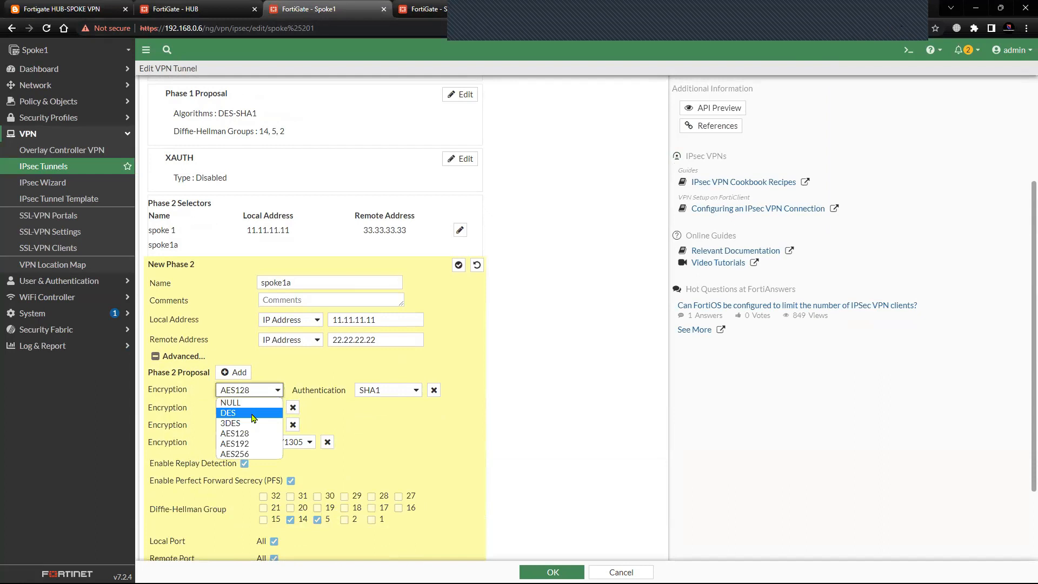
{"action": "left_click", "coordinate": [253, 413]}
{"action": "left_click", "coordinate": [293, 408]}
{"action": "left_click", "coordinate": [293, 409]}
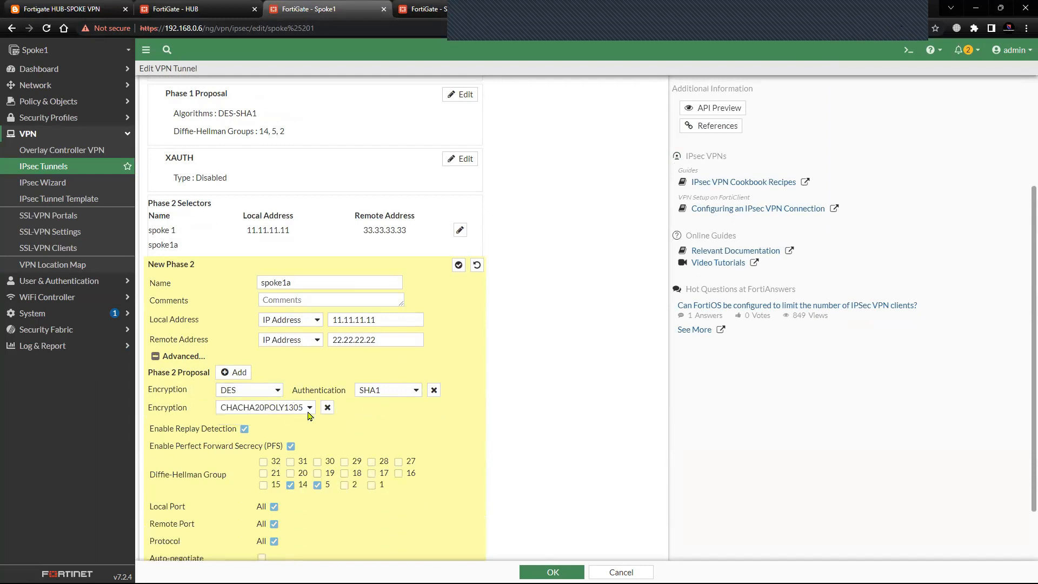
{"action": "left_click", "coordinate": [327, 408]}
Save Spoke1's spoke 1 tunnel and reopen it to check its phase 2 selectors.
{"action": "scroll", "coordinate": [324, 486], "scroll_direction": "down", "scroll_amount": 1}
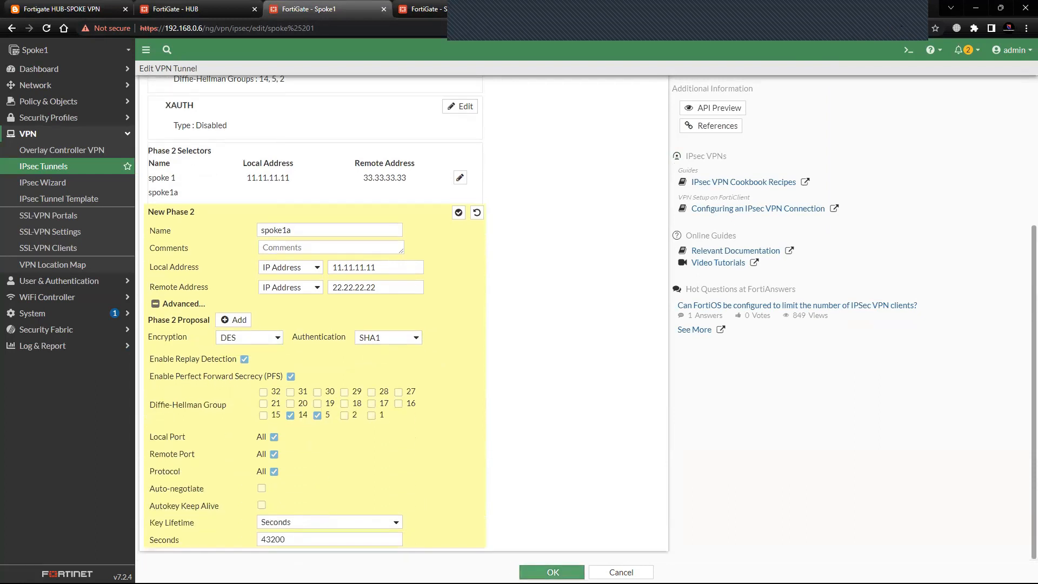
{"action": "left_click", "coordinate": [552, 572]}
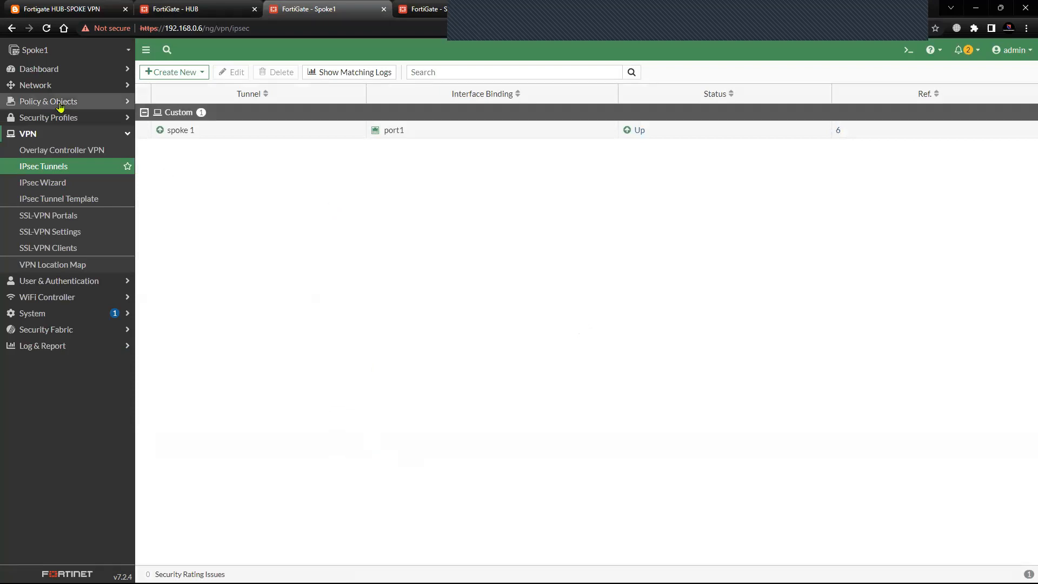
{"action": "left_click", "coordinate": [225, 130]}
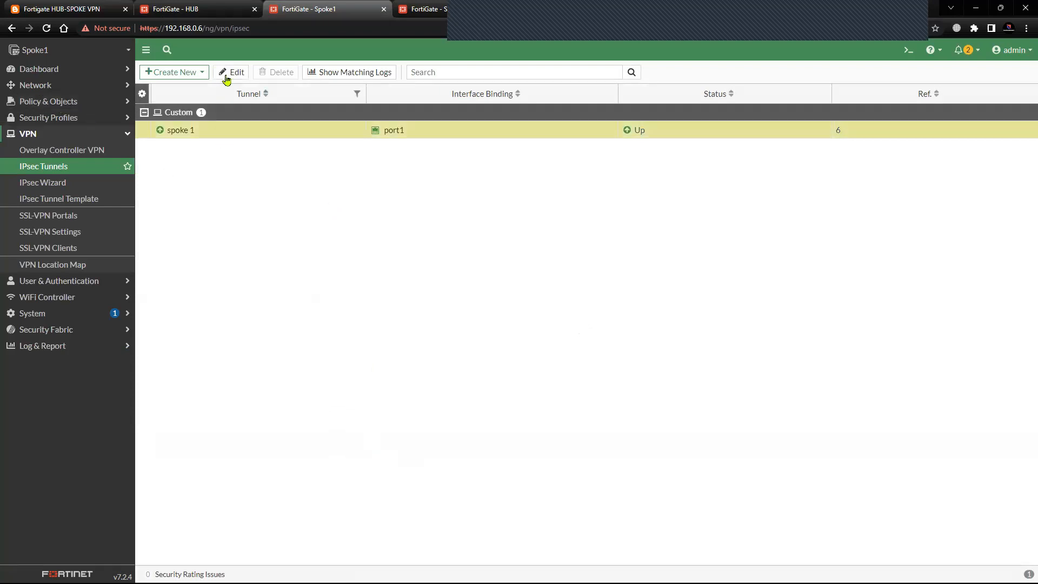
{"action": "left_click", "coordinate": [231, 73]}
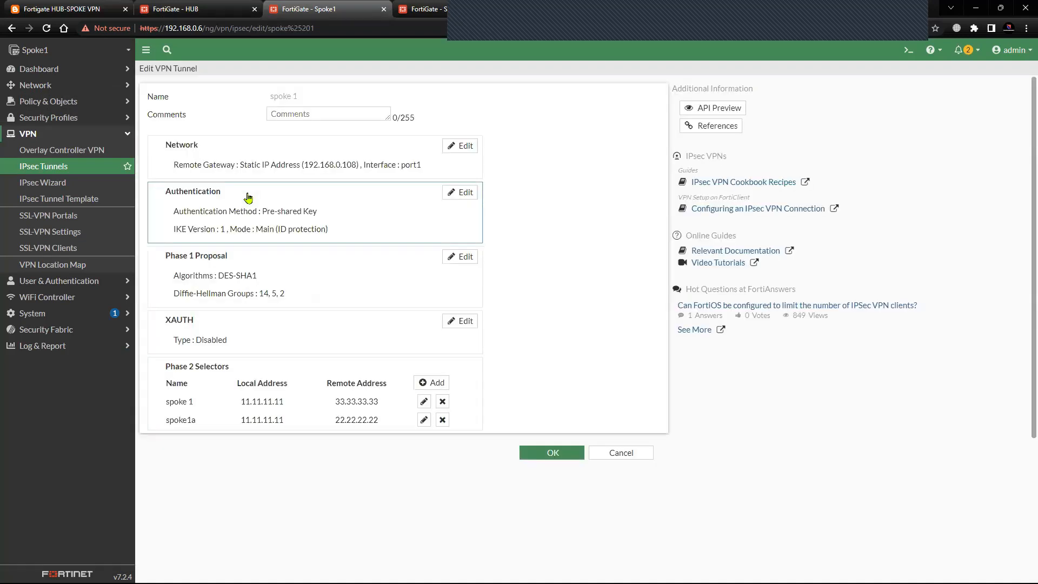
Review the firewall policies between Lo0 and the spoke 1 tunnel on Spoke1.
{"action": "left_click", "coordinate": [89, 103]}
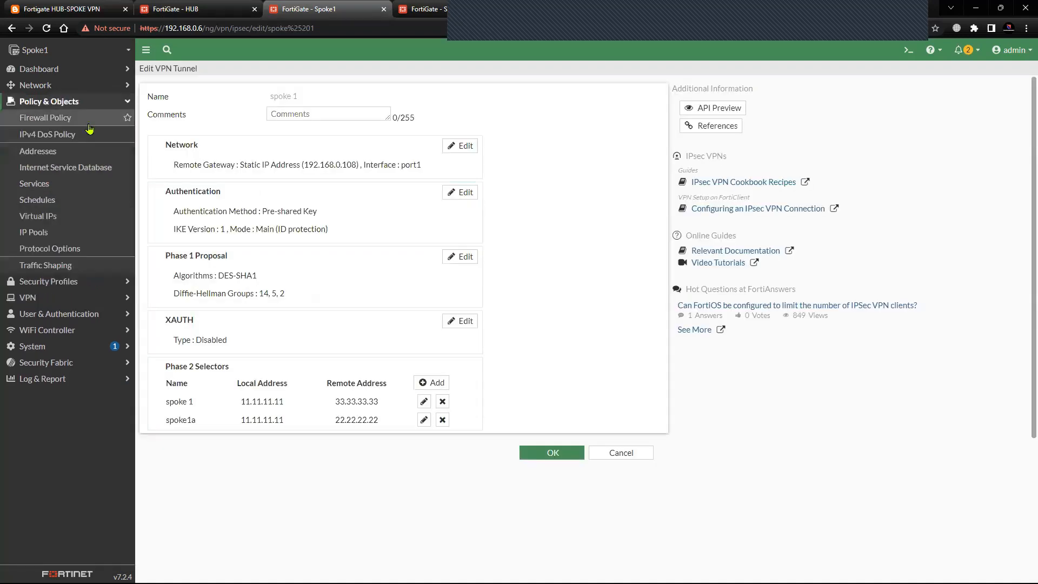
{"action": "left_click", "coordinate": [85, 120]}
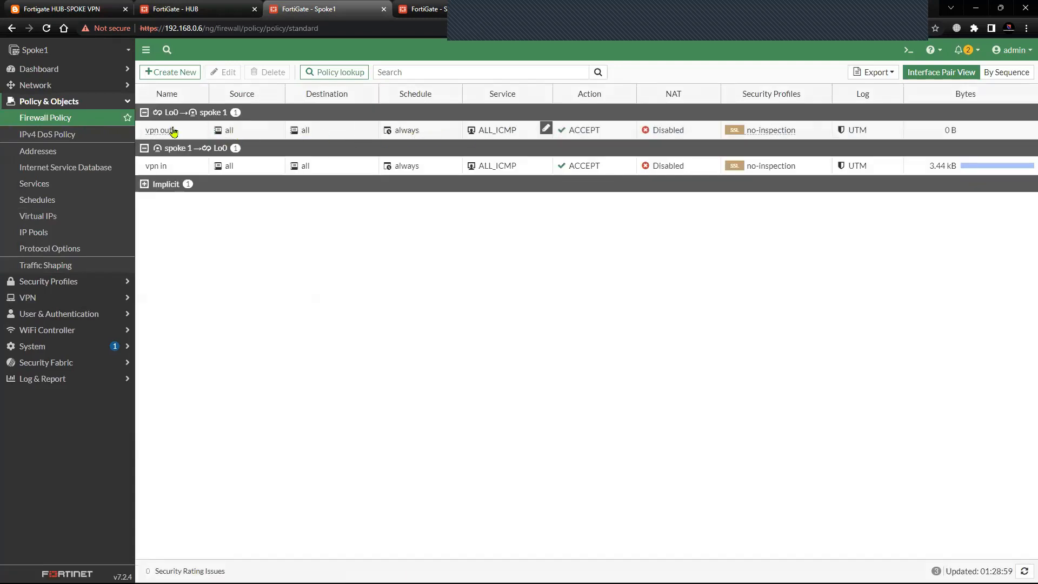
{"action": "left_click", "coordinate": [108, 101]}
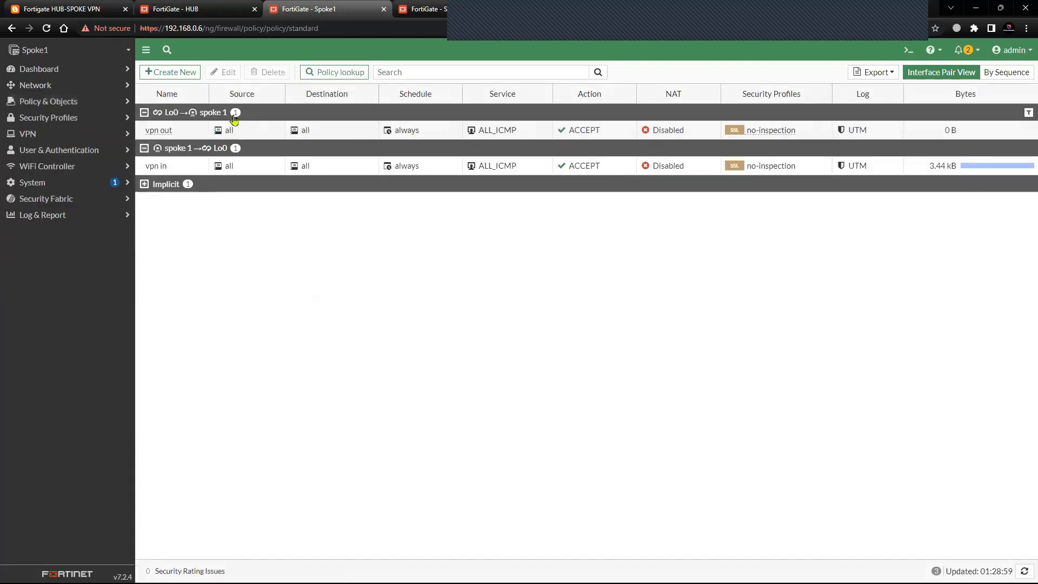
Open the spoke2 IPsec tunnel on the HUB for editing, and consult the topology diagram for the loopback addresses.
{"action": "left_click", "coordinate": [219, 15]}
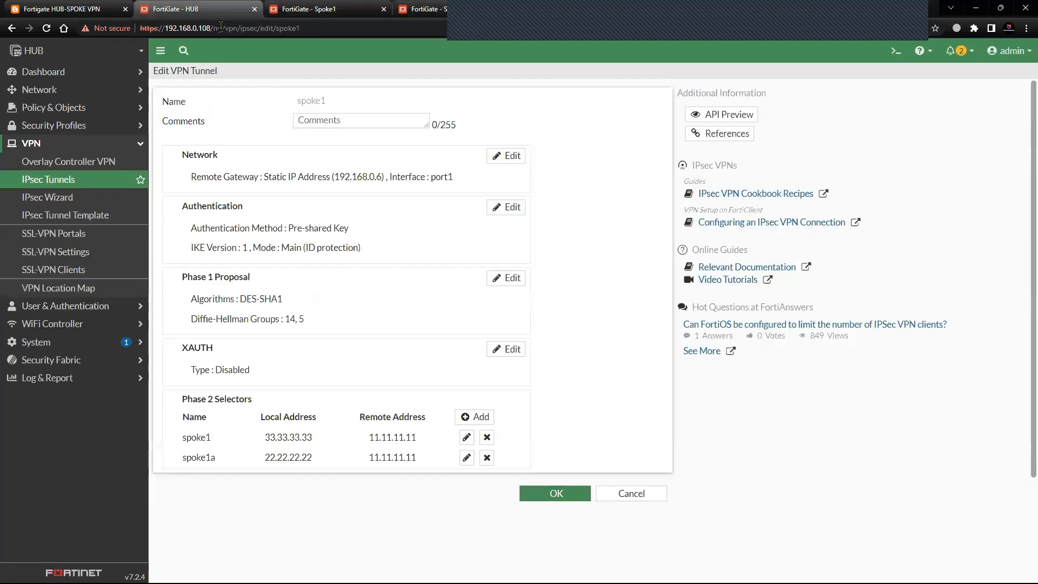
{"action": "left_click", "coordinate": [112, 170]}
{"action": "left_click", "coordinate": [236, 160]}
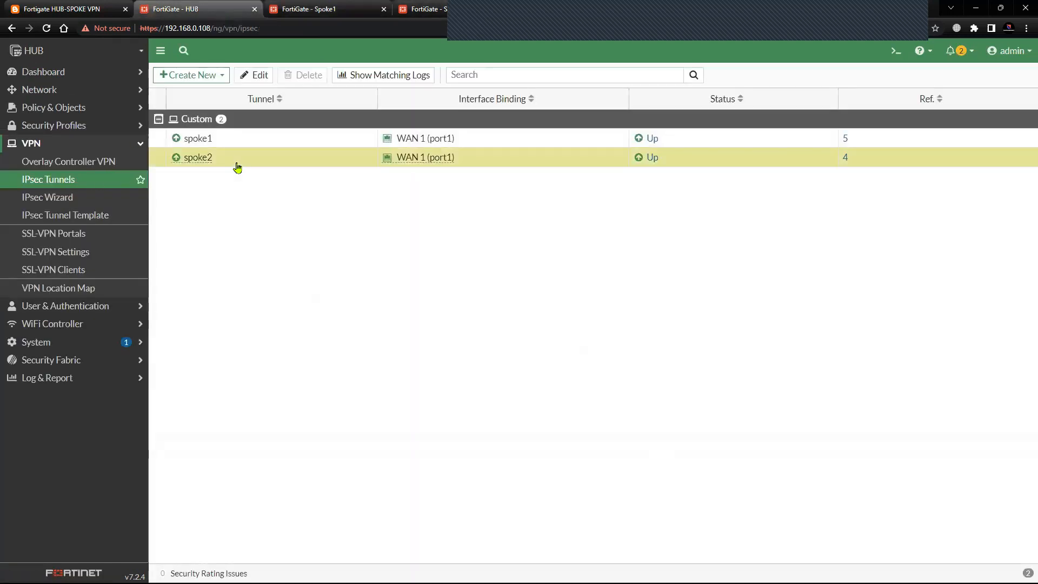
{"action": "left_click", "coordinate": [257, 77]}
{"action": "left_click", "coordinate": [62, 9]}
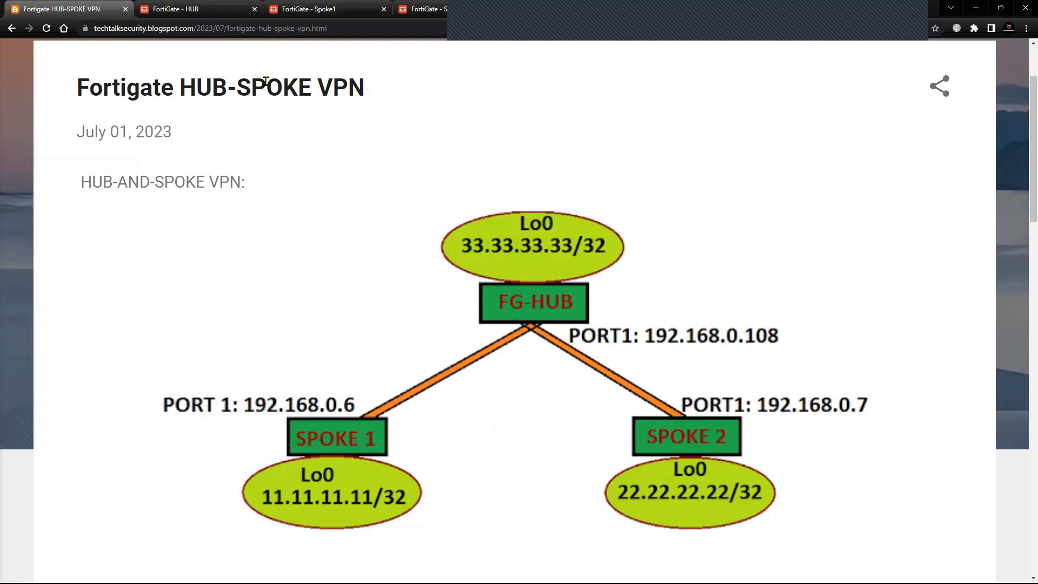
{"action": "left_click", "coordinate": [324, 10]}
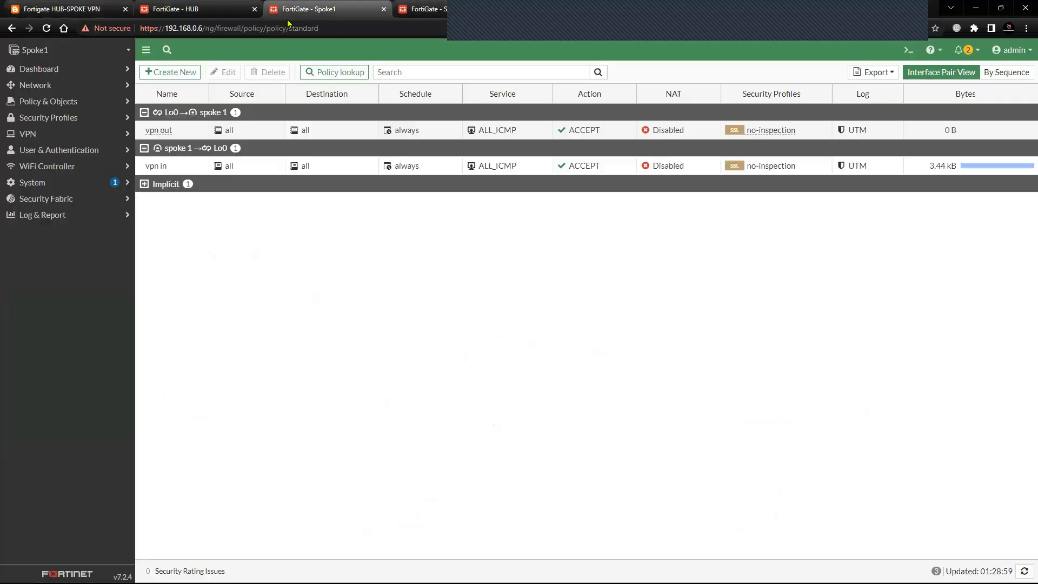
{"action": "left_click", "coordinate": [229, 15]}
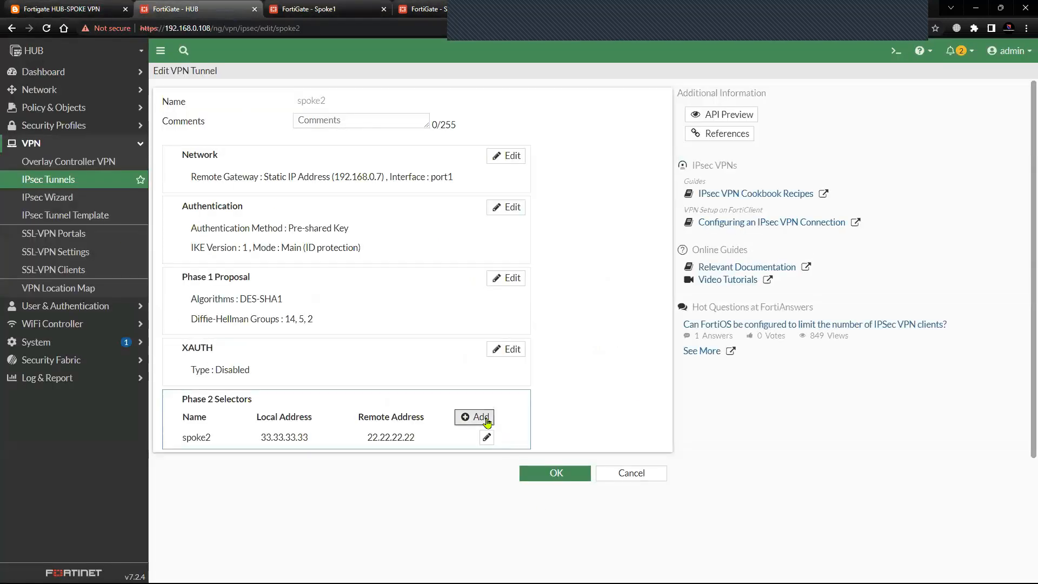
Add a phase 2 selector named spoke2a to the HUB's spoke2 tunnel.
{"action": "left_click", "coordinate": [486, 418]}
{"action": "scroll", "coordinate": [297, 476], "scroll_direction": "down", "scroll_amount": 1}
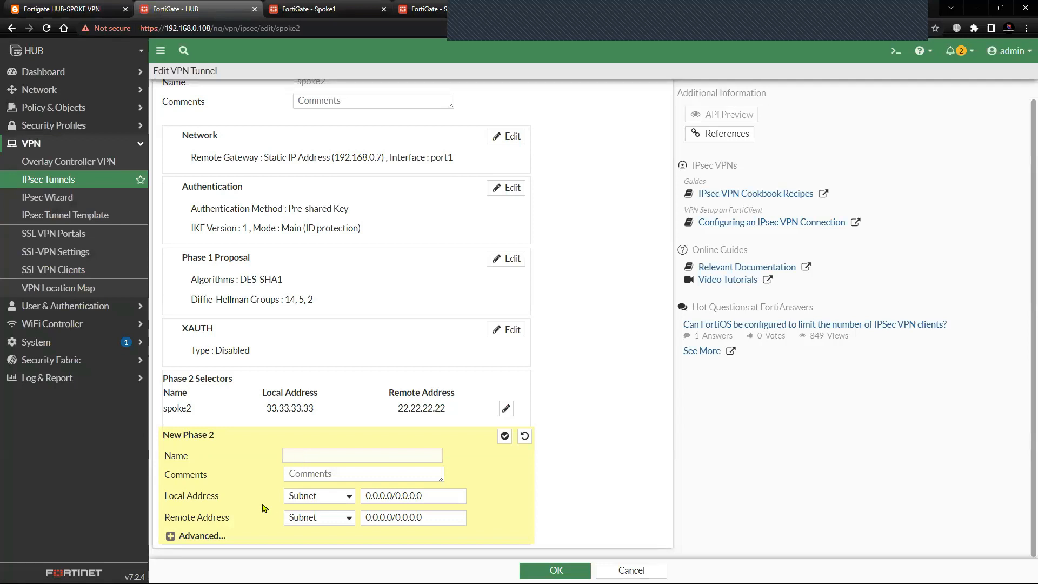
{"action": "left_click", "coordinate": [336, 502]}
{"action": "left_click", "coordinate": [438, 500]}
{"action": "left_click", "coordinate": [433, 516]}
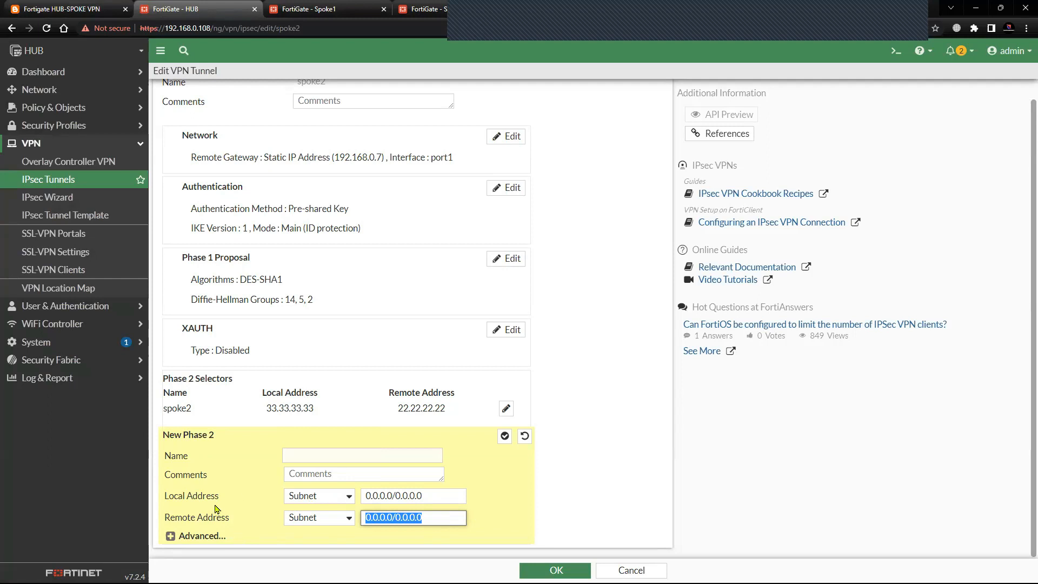
{"action": "left_click", "coordinate": [326, 458]}
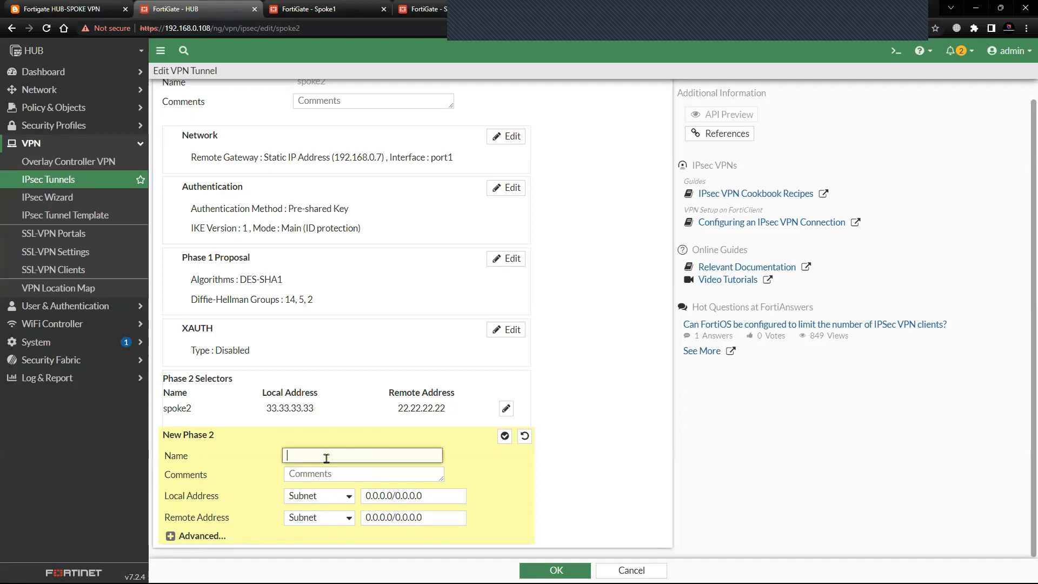
{"action": "type", "text": "spoke2a"}
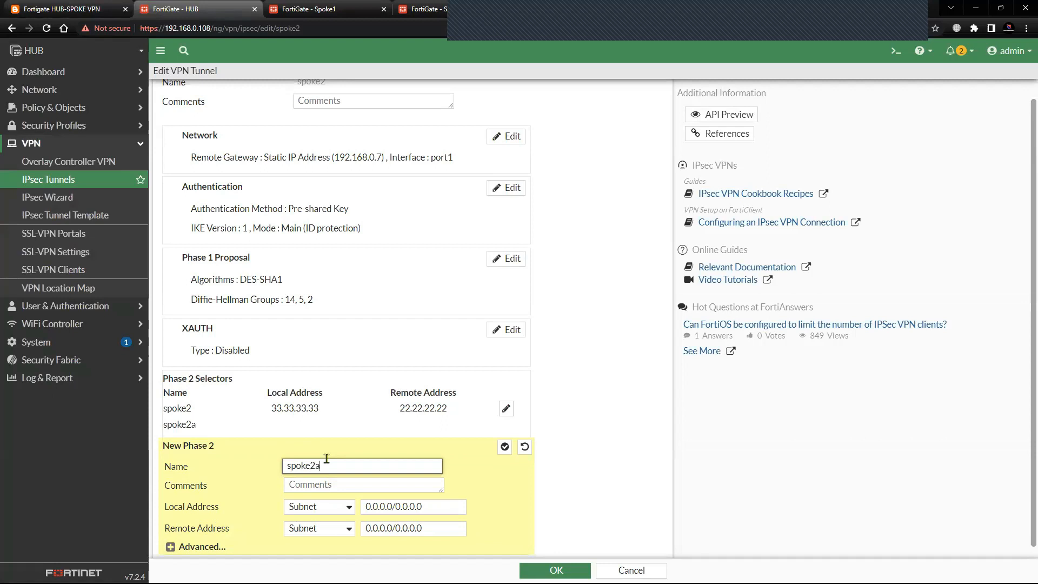
Set the spoke2a selector's addresses to the IP Address type, with local address 11.11.11.11 and remote address 22.22.22.22.
{"action": "scroll", "coordinate": [346, 489], "scroll_direction": "down", "scroll_amount": 1}
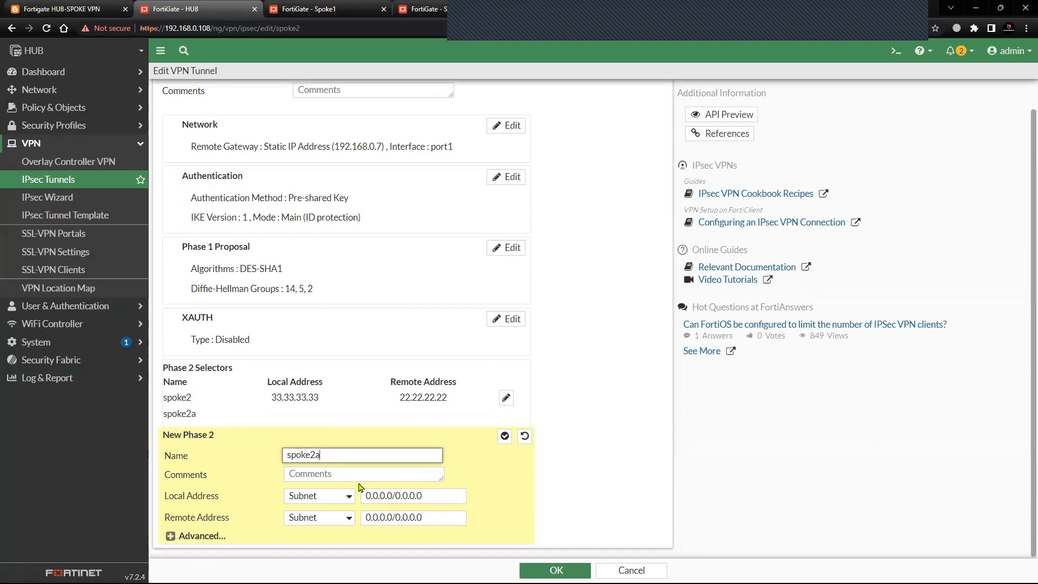
{"action": "left_click", "coordinate": [349, 496]}
{"action": "left_click", "coordinate": [319, 422]}
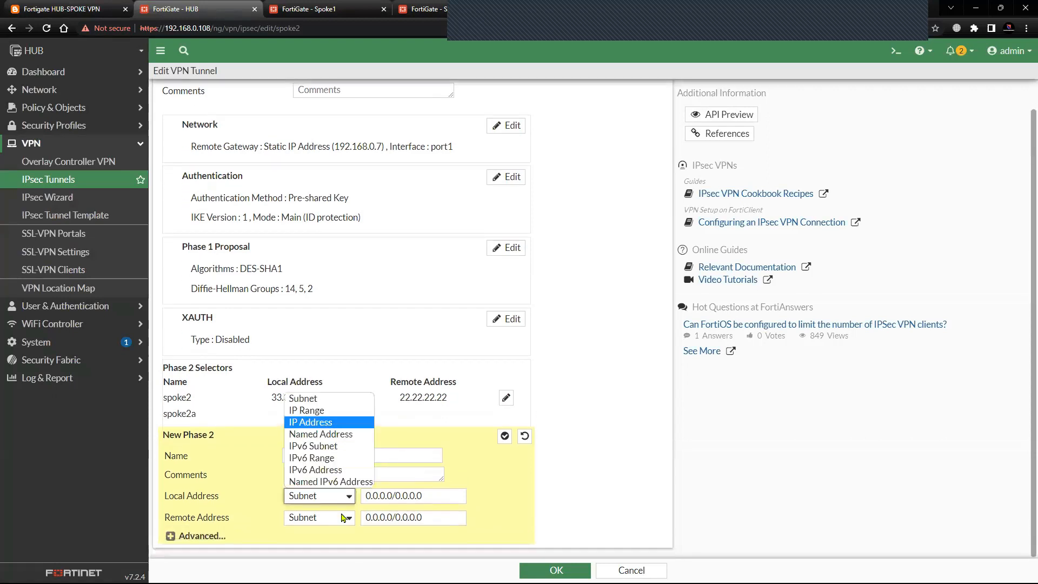
{"action": "left_click", "coordinate": [345, 517]}
{"action": "left_click", "coordinate": [329, 444]}
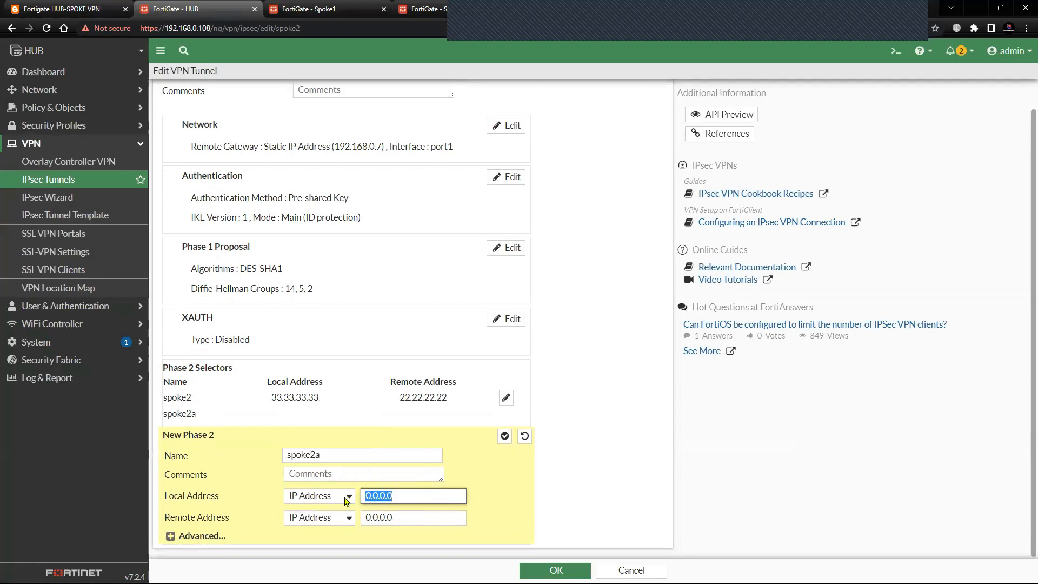
{"action": "type", "text": "11.11.11.11"}
{"action": "key", "text": "Tab"}
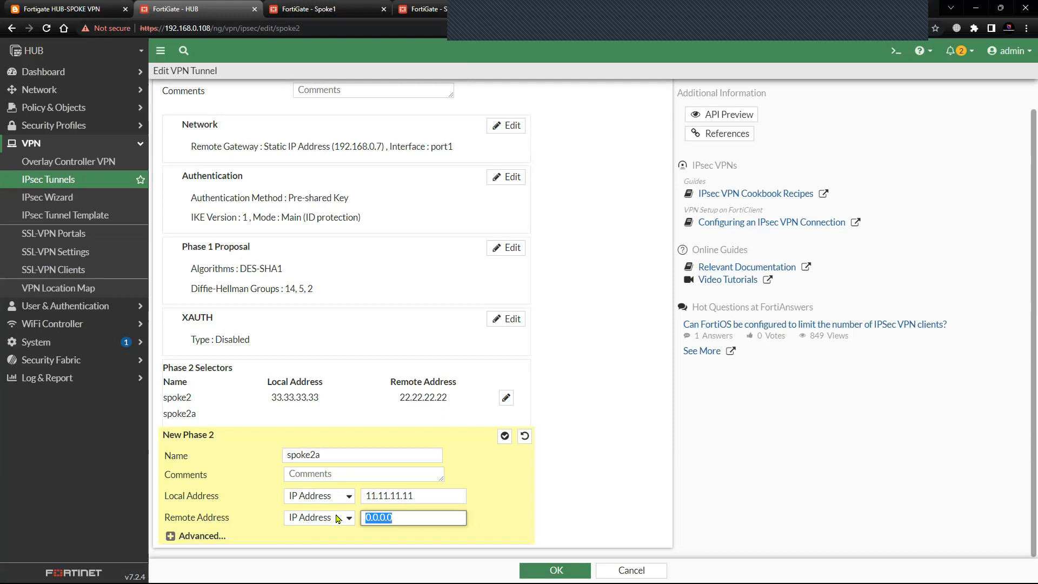
{"action": "type", "text": "22"}
Reduce the spoke2a selector's phase 2 proposal to DES encryption with SHA1 authentication only, and save the HUB's spoke2 tunnel.
{"action": "left_click", "coordinate": [170, 536]}
{"action": "scroll", "coordinate": [330, 433], "scroll_direction": "down", "scroll_amount": 5}
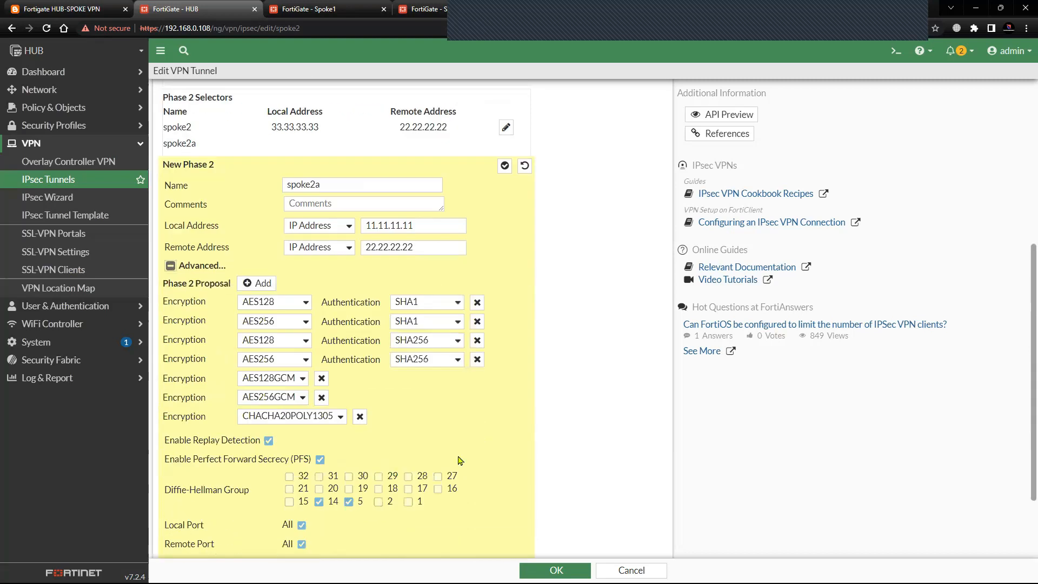
{"action": "left_click", "coordinate": [477, 321]}
{"action": "left_click", "coordinate": [477, 321]}
{"action": "left_click", "coordinate": [477, 321]}
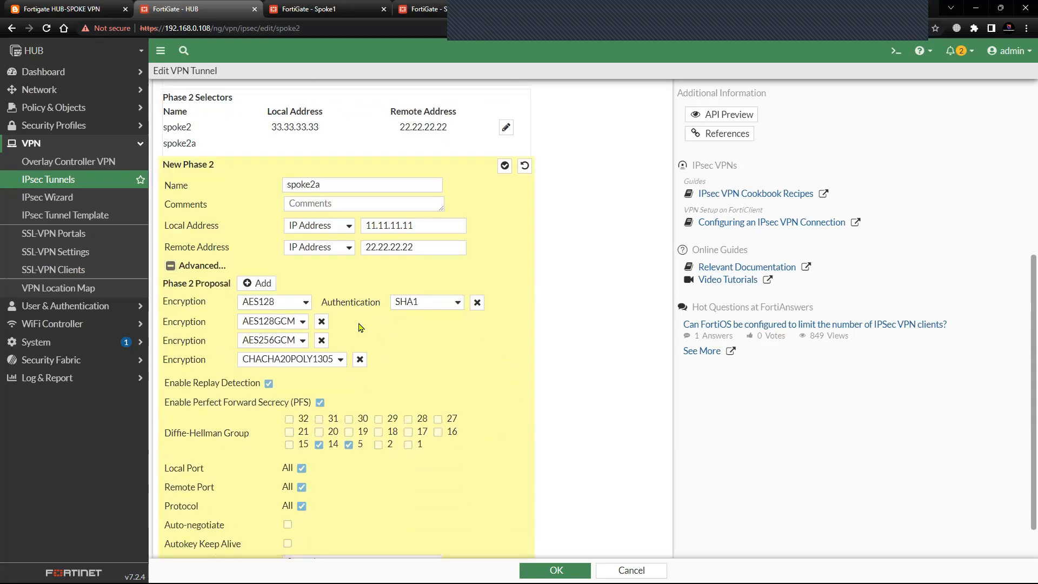
{"action": "left_click", "coordinate": [306, 304]}
{"action": "left_click", "coordinate": [290, 328]}
{"action": "left_click", "coordinate": [321, 322]}
{"action": "left_click", "coordinate": [321, 321]}
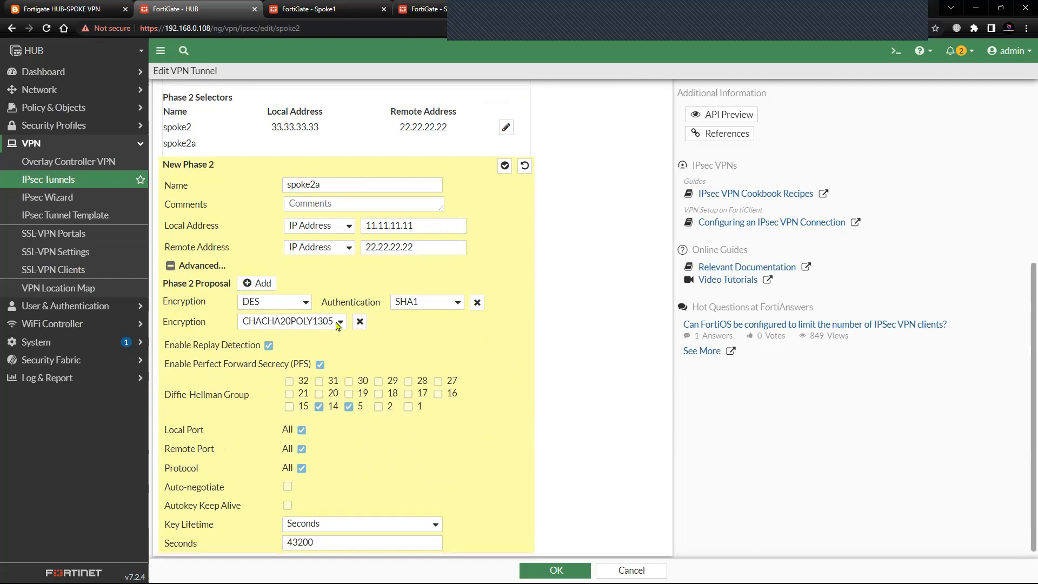
{"action": "left_click", "coordinate": [360, 321]}
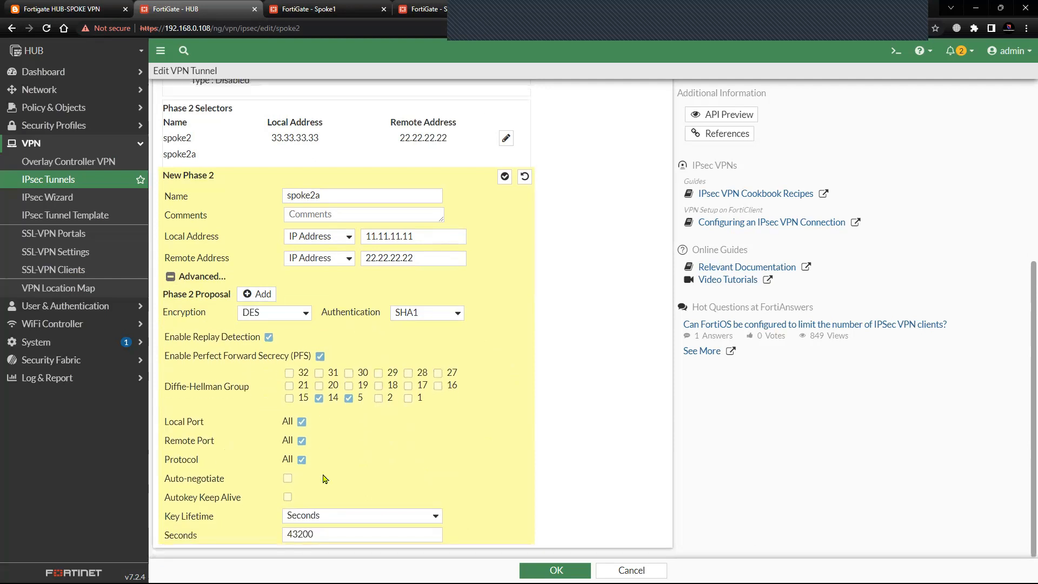
{"action": "left_click", "coordinate": [551, 569]}
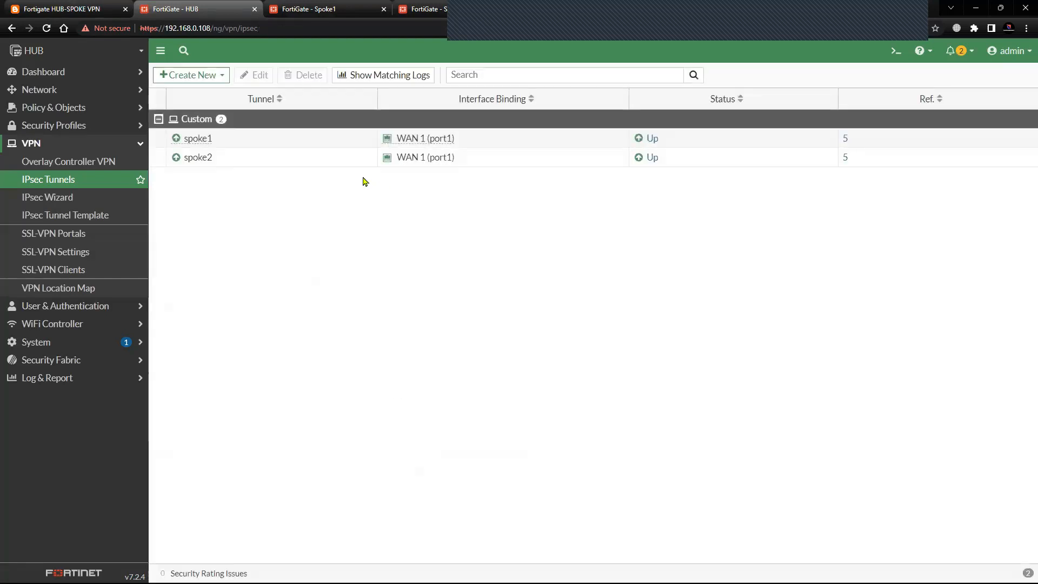
Check the saved phase 2 selectors in the HUB's spoke2 tunnel, and open the spoke 2 IPsec tunnel on Spoke2 for editing.
{"action": "left_click", "coordinate": [306, 161]}
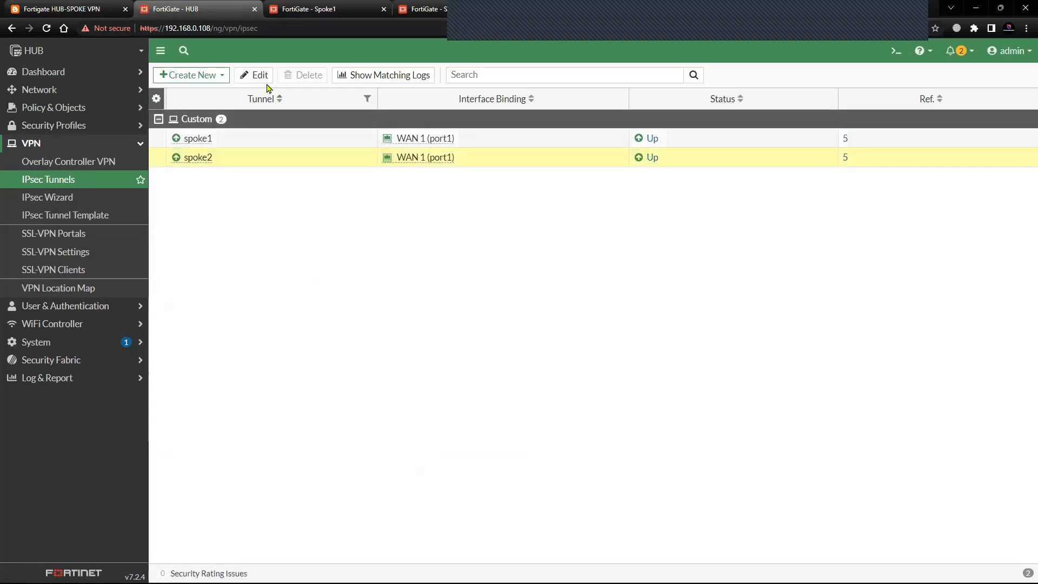
{"action": "left_click", "coordinate": [258, 75]}
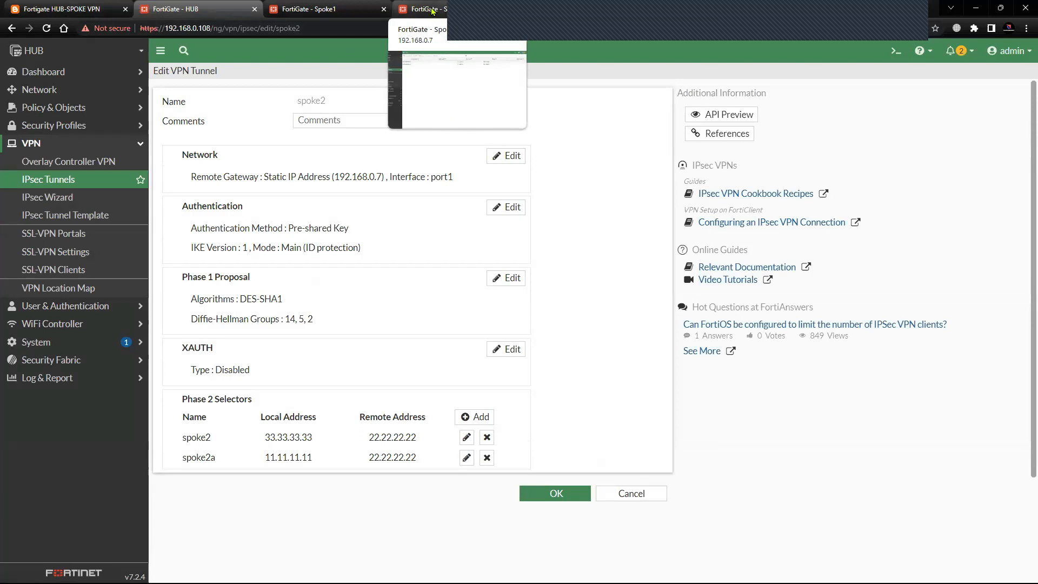
{"action": "left_click", "coordinate": [432, 10]}
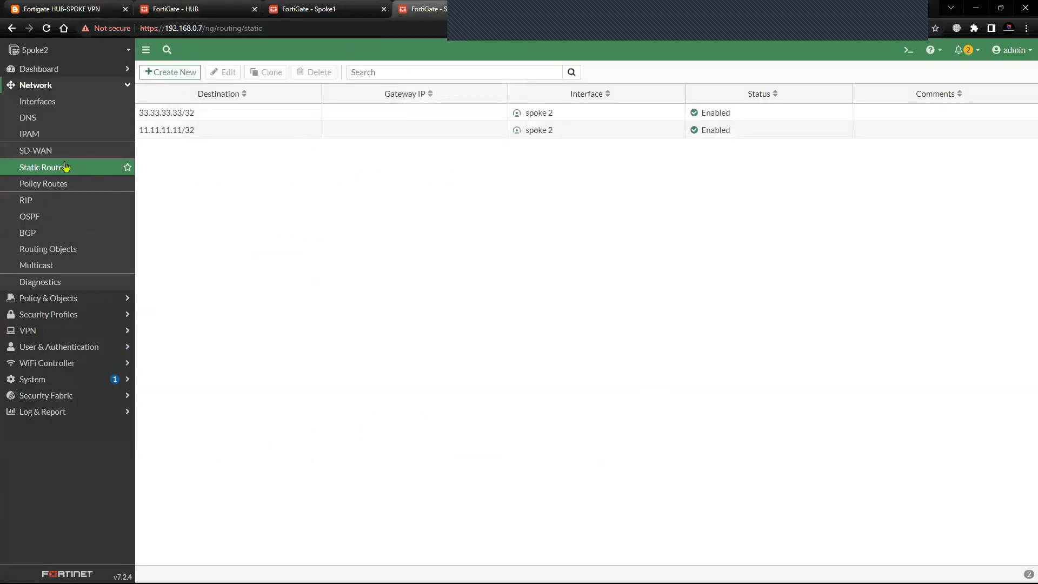
{"action": "left_click", "coordinate": [70, 87]}
{"action": "left_click", "coordinate": [46, 135]}
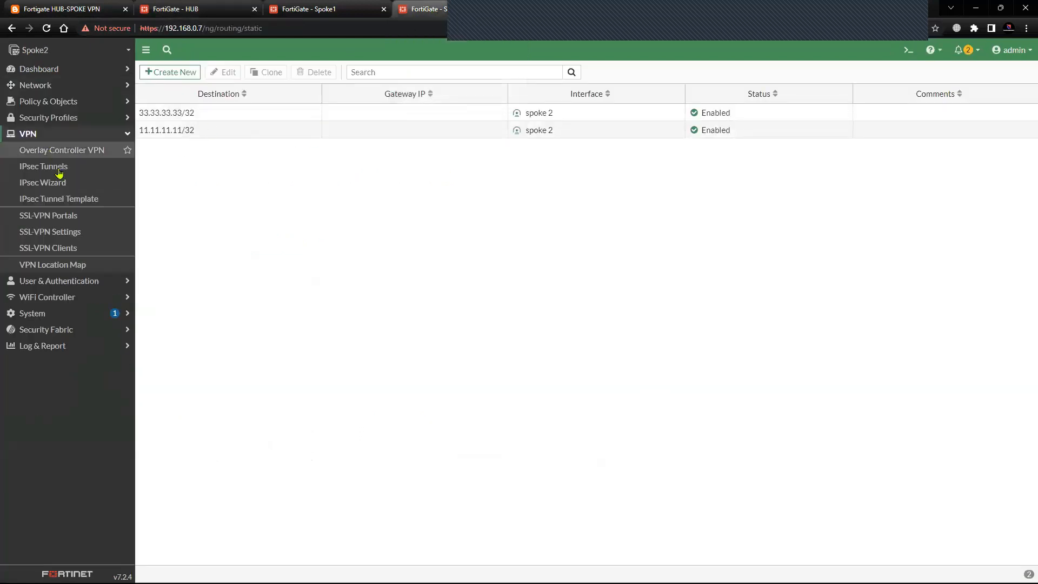
{"action": "left_click", "coordinate": [60, 173]}
{"action": "left_click", "coordinate": [201, 132]}
{"action": "left_click", "coordinate": [229, 72]}
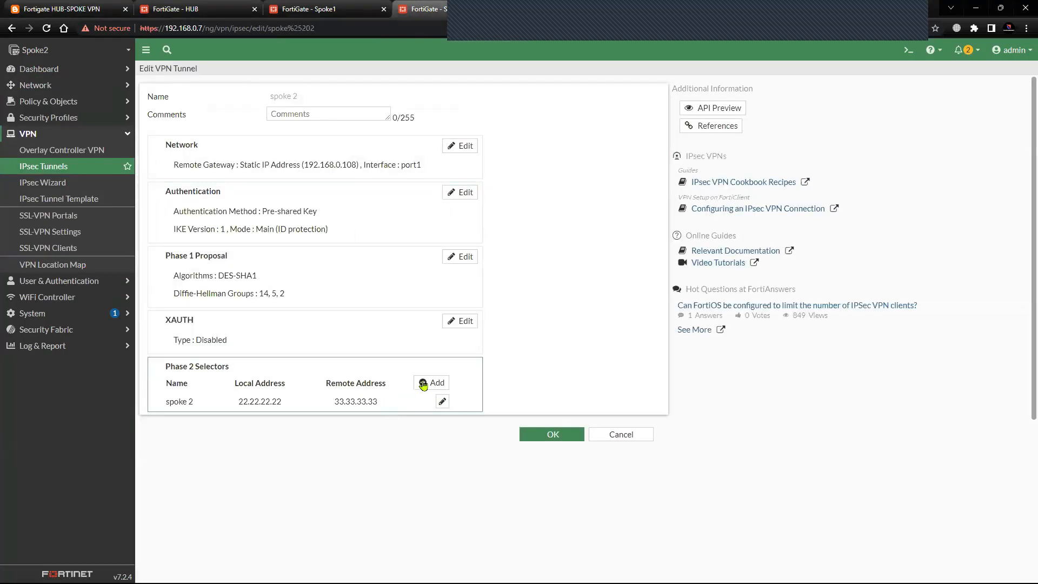
Add a phase 2 selector named spoke2 on Spoke2, using IP Address types with local address 22.22.22.22 and remote address 11.11.11.11.
{"action": "left_click", "coordinate": [427, 385]}
{"action": "left_click", "coordinate": [281, 440]}
{"action": "type", "text": "spoke2"}
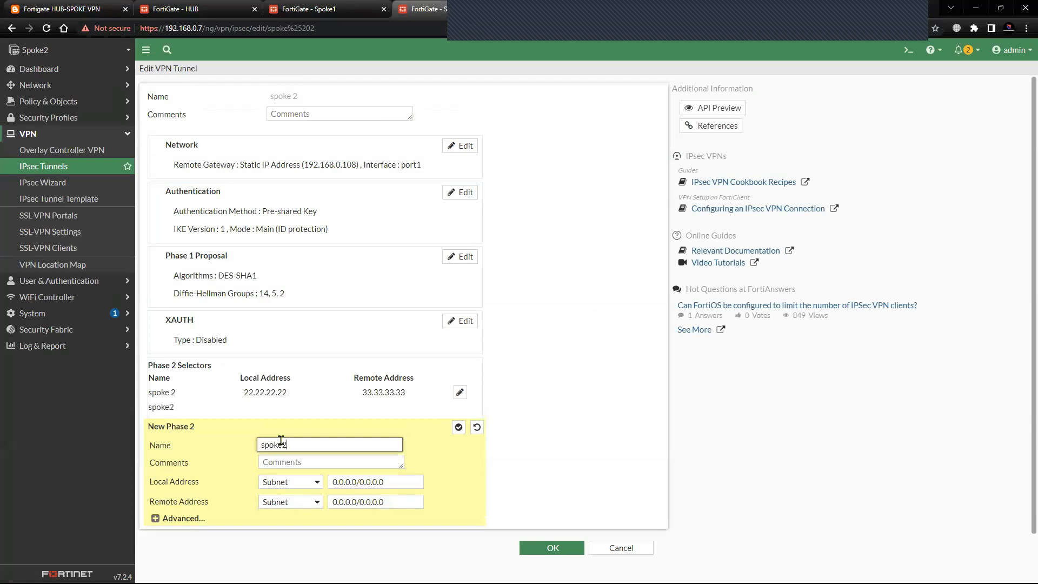
{"action": "left_click", "coordinate": [282, 489]}
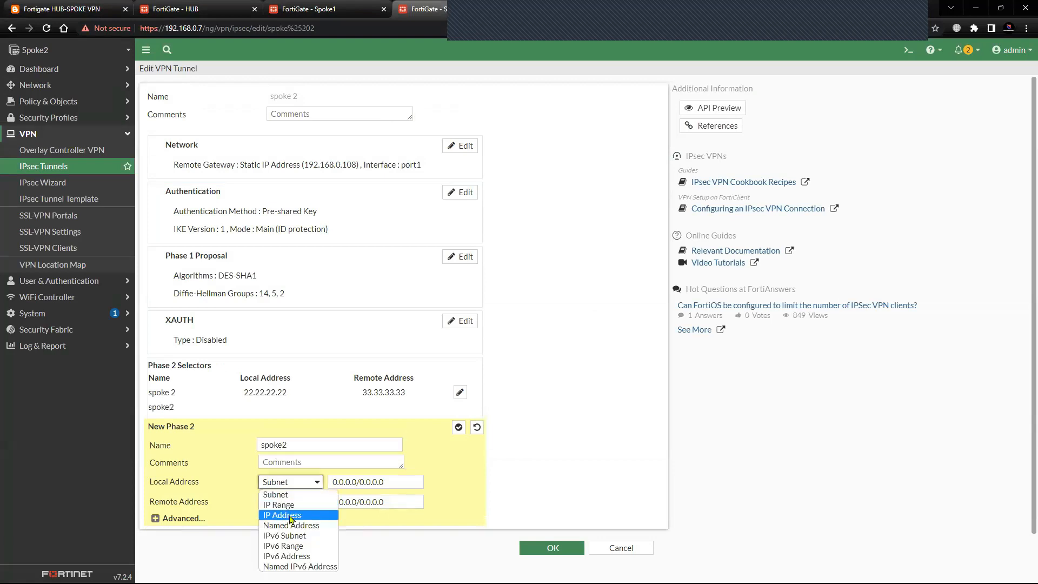
{"action": "left_click", "coordinate": [282, 515]}
{"action": "left_click", "coordinate": [290, 501]}
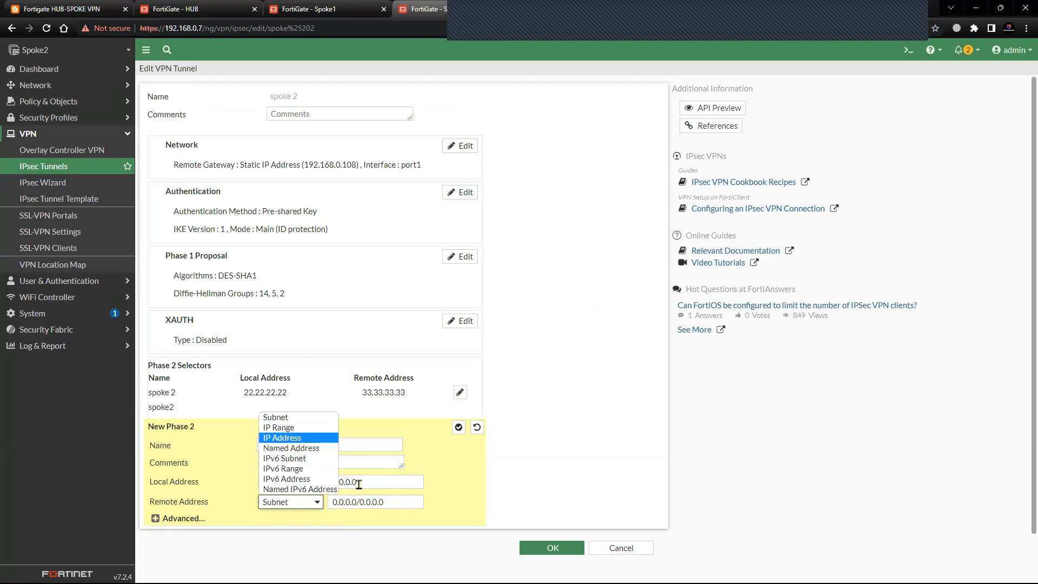
{"action": "left_click", "coordinate": [292, 437]}
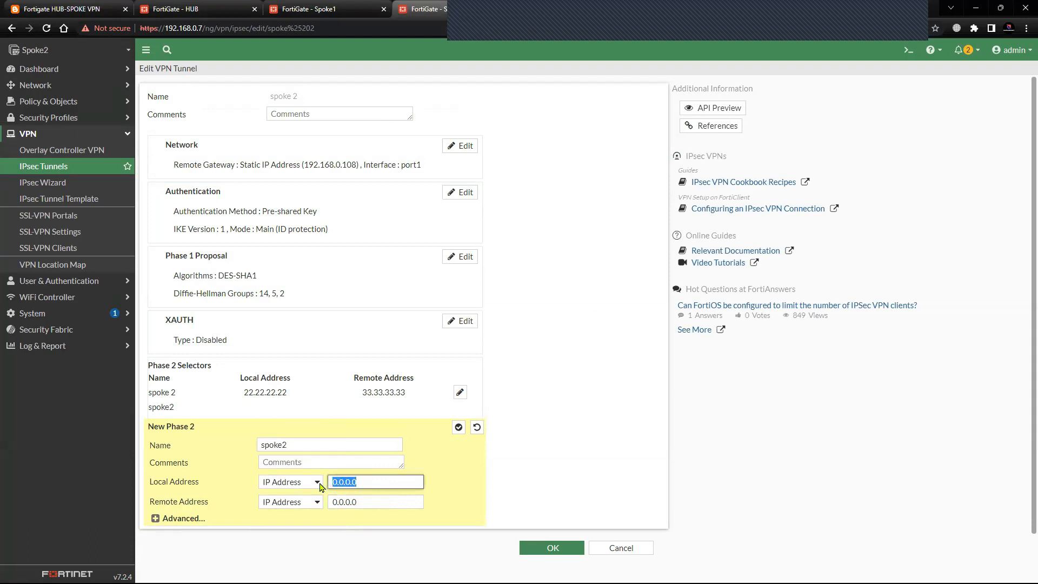
{"action": "type", "text": "22.22.22.22"}
{"action": "left_click", "coordinate": [366, 502]}
{"action": "type", "text": "11.11.11.11"}
Reduce the new Spoke2 selector's phase 2 proposal to DES encryption with SHA1 authentication only, and save the tunnel.
{"action": "left_click", "coordinate": [155, 518]}
{"action": "scroll", "coordinate": [430, 356], "scroll_direction": "down", "scroll_amount": 4}
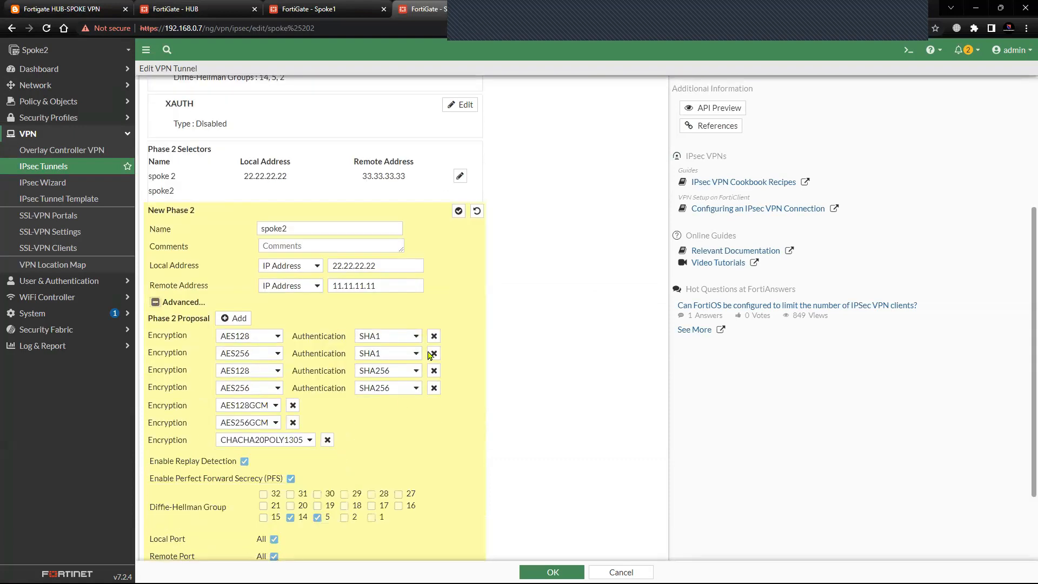
{"action": "left_click", "coordinate": [433, 354]}
{"action": "left_click", "coordinate": [433, 354]}
{"action": "left_click", "coordinate": [433, 354]}
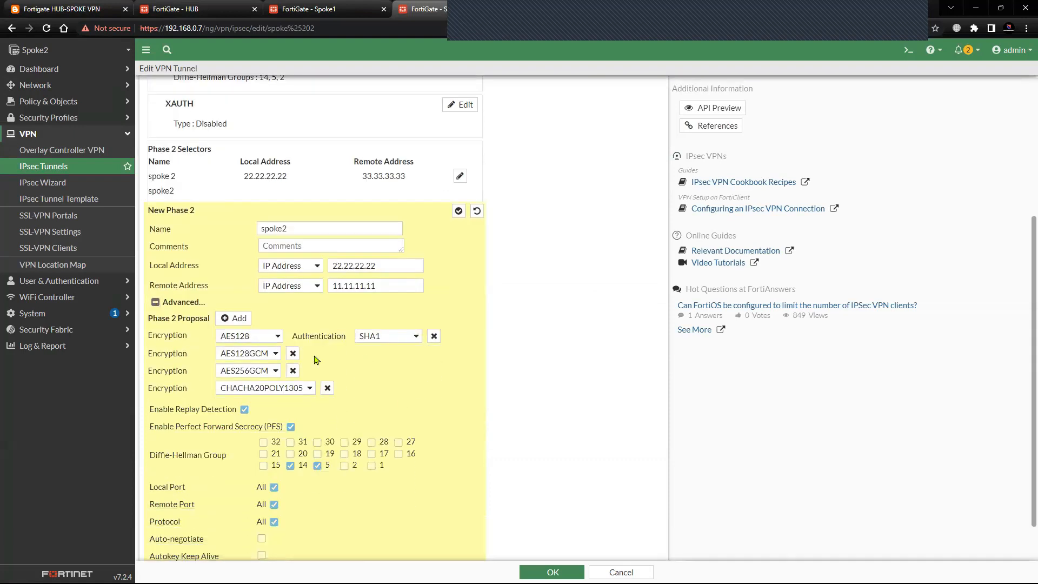
{"action": "left_click", "coordinate": [275, 338]}
{"action": "left_click", "coordinate": [231, 350]}
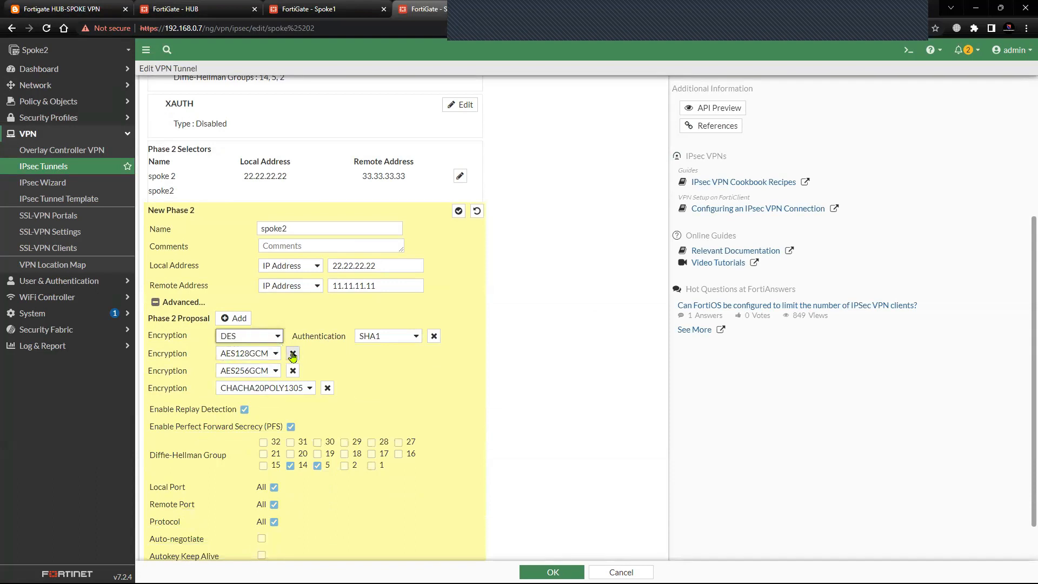
{"action": "left_click", "coordinate": [293, 353]}
{"action": "left_click", "coordinate": [292, 353]}
{"action": "left_click", "coordinate": [327, 353]}
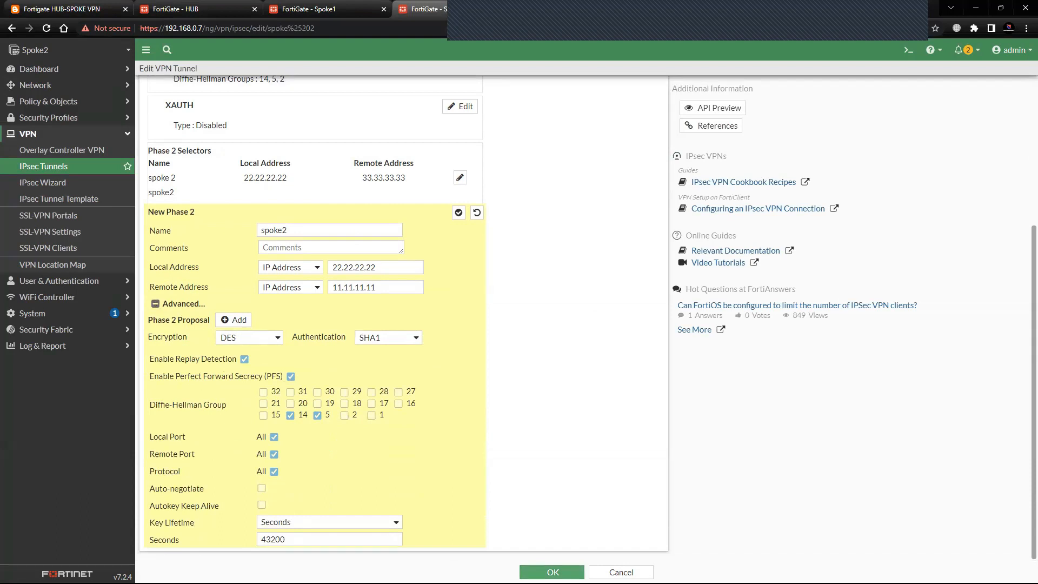
{"action": "left_click", "coordinate": [552, 572]}
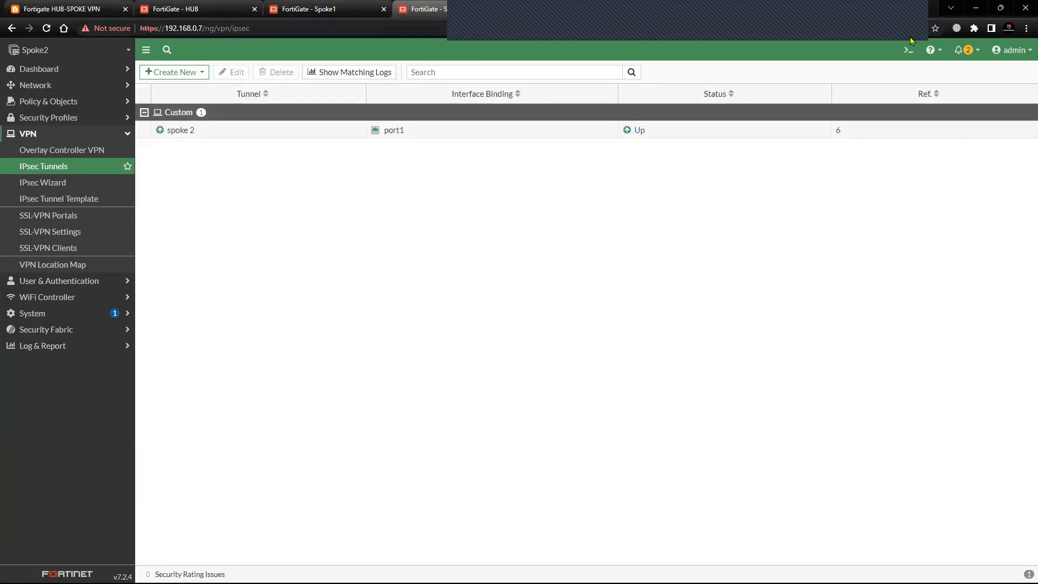
Check the HUB's firewall policies, and run "execute ping 22.22.22.22" in Spoke1's CLI console.
{"action": "key", "text": "ctrl+2"}
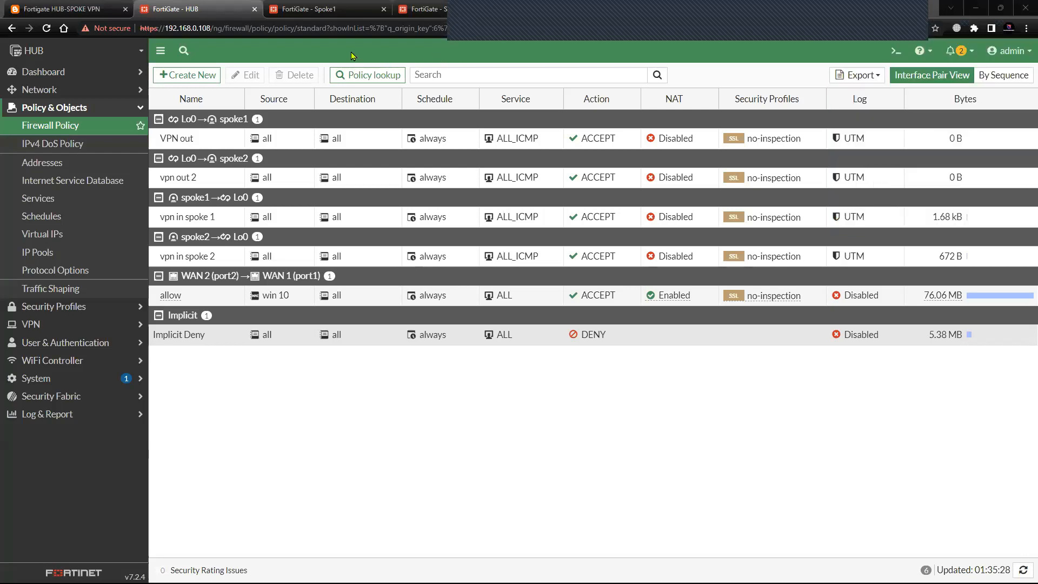
{"action": "left_click", "coordinate": [332, 14]}
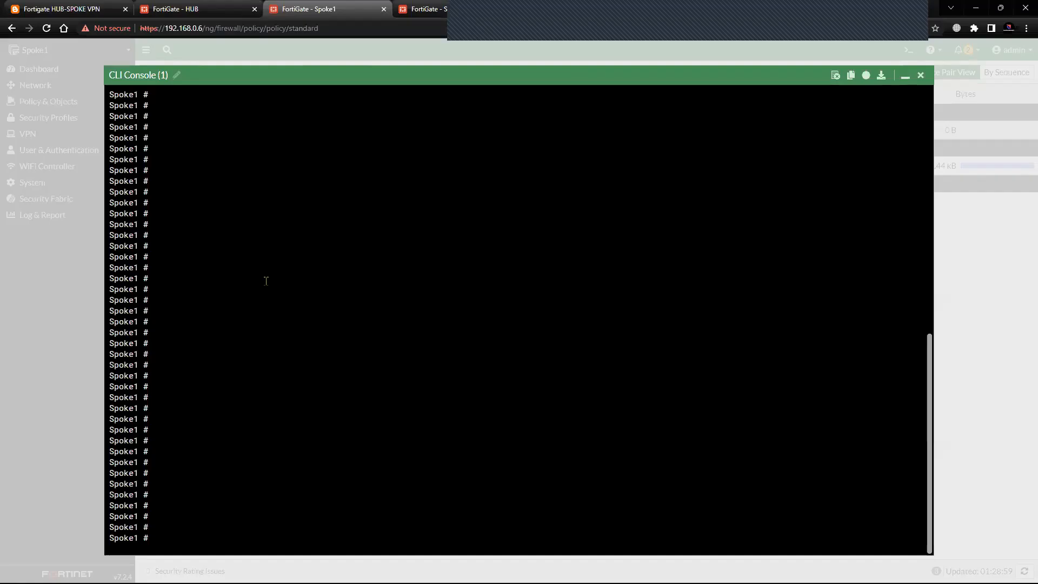
{"action": "type", "text": "execute ping 22.22.22.22"}
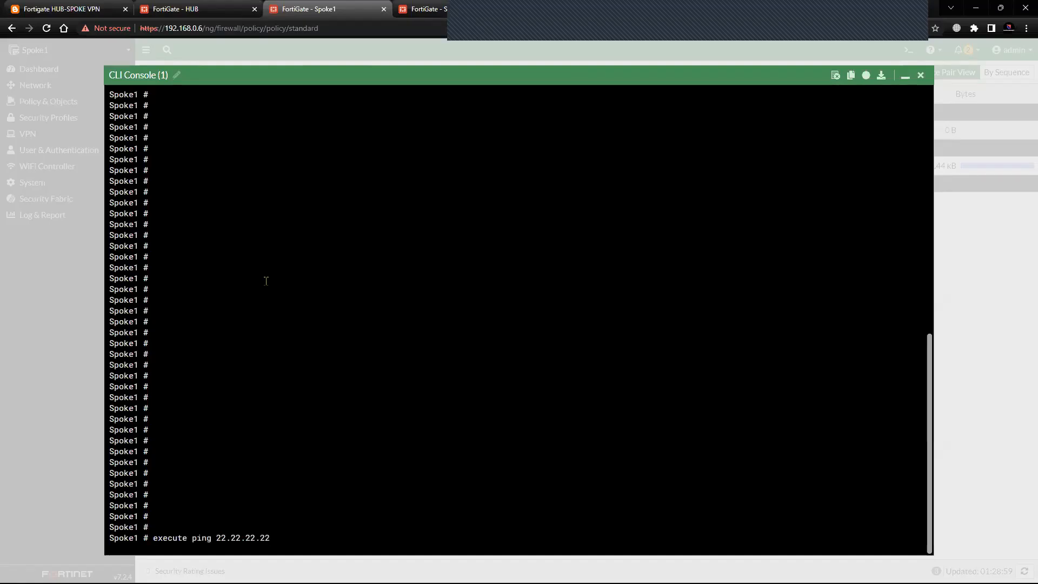
{"action": "key", "text": "Return"}
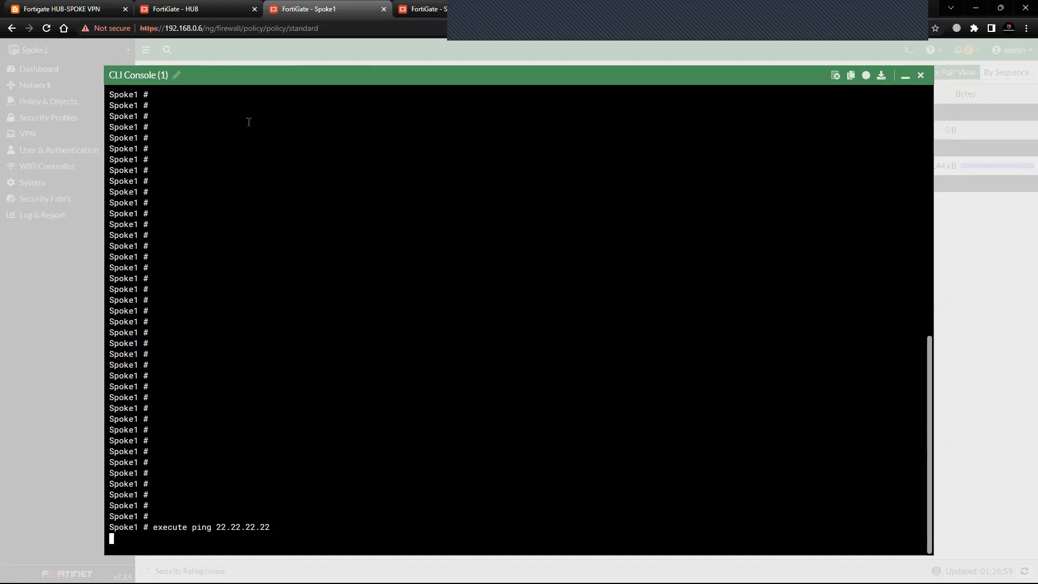
Start a debug flow on the HUB with a basic IPv4 filter for IP address 22.22.22.22.
{"action": "left_click", "coordinate": [213, 14]}
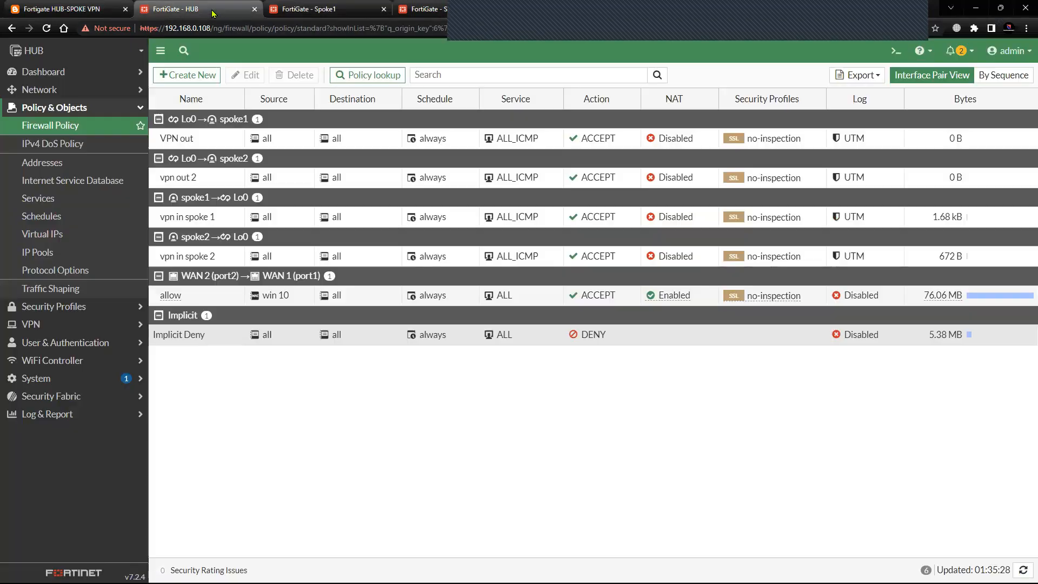
{"action": "left_click", "coordinate": [83, 90]}
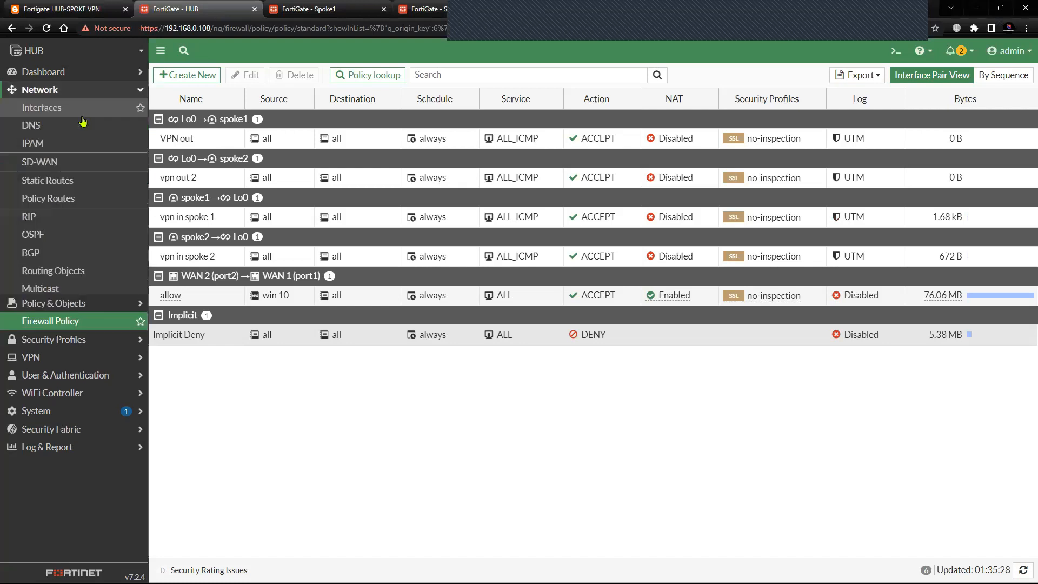
{"action": "left_click", "coordinate": [87, 309]}
{"action": "left_click", "coordinate": [278, 78]}
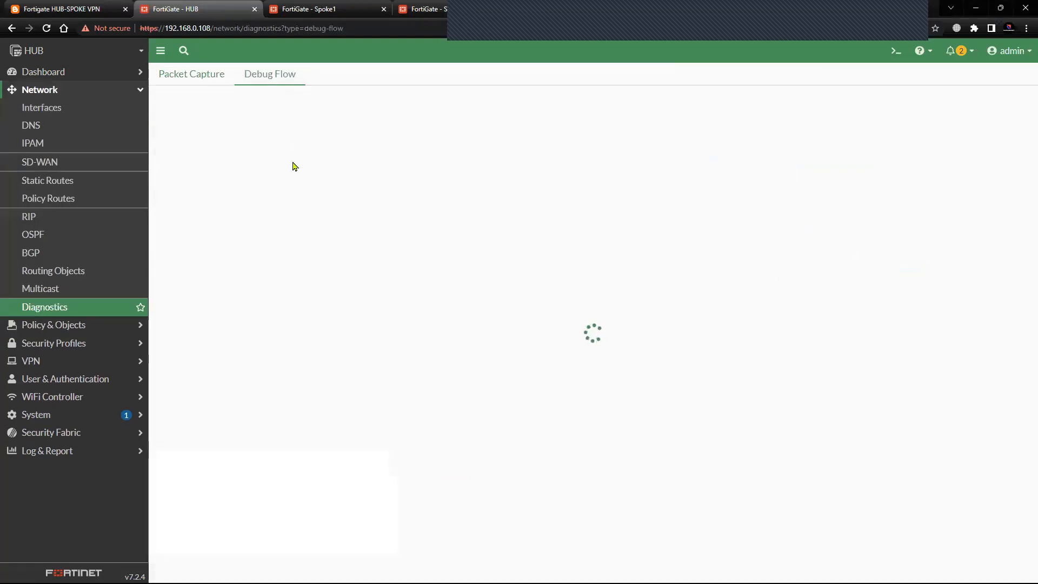
{"action": "left_click", "coordinate": [170, 203]}
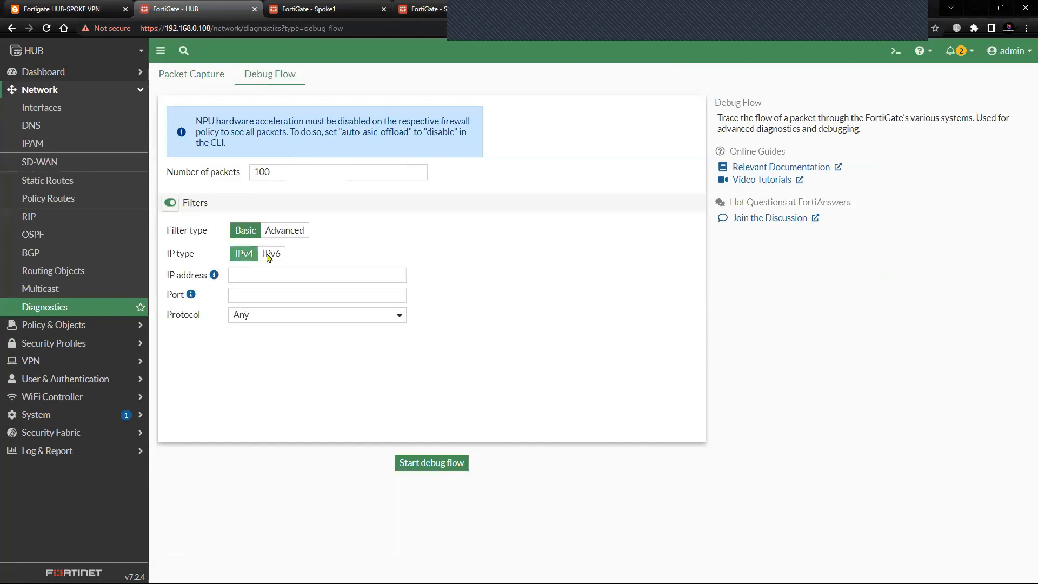
{"action": "left_click", "coordinate": [260, 276]}
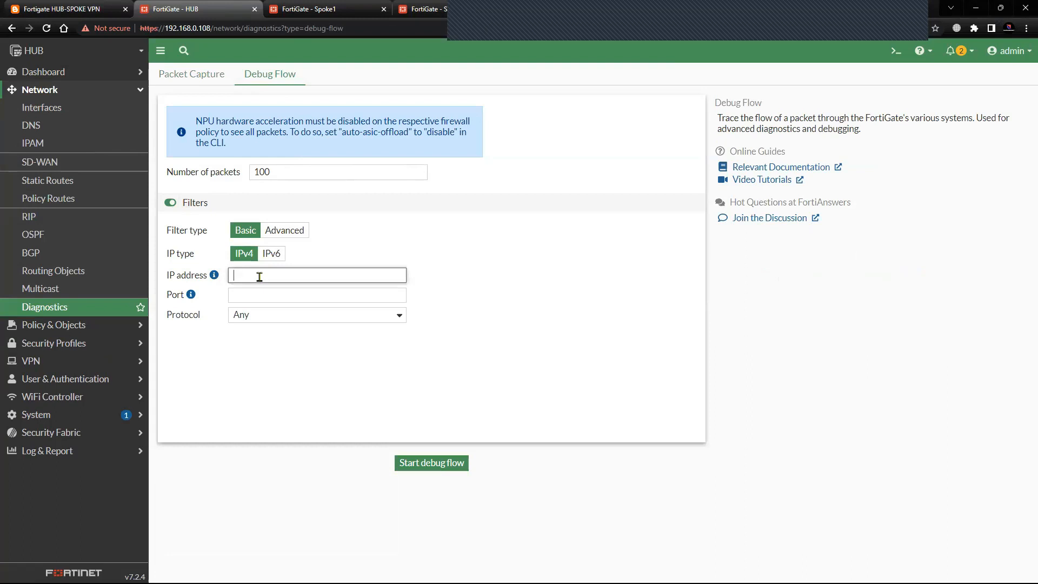
{"action": "type", "text": "22.22.2"}
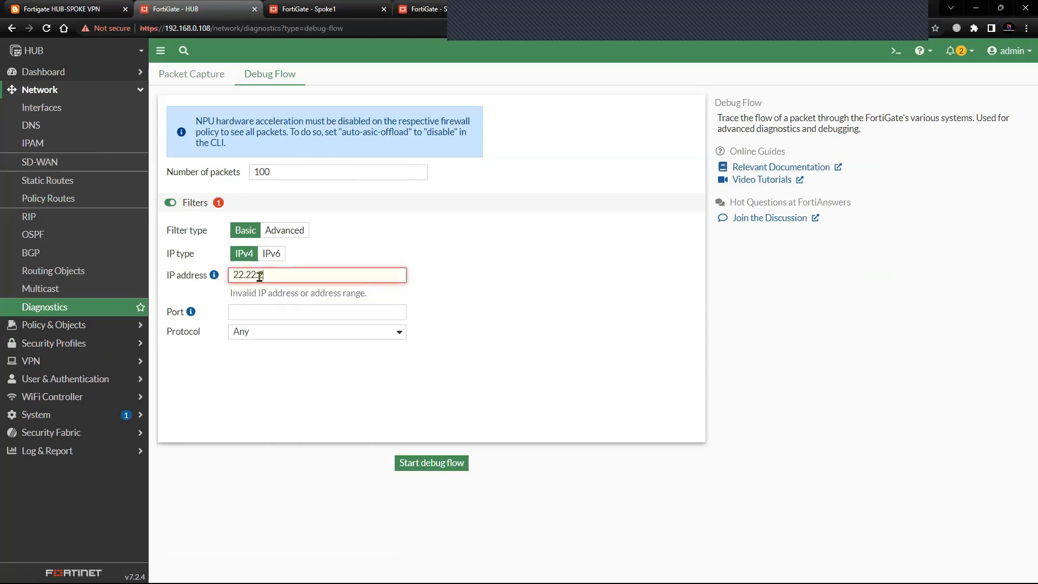
{"action": "type", "text": "2.22"}
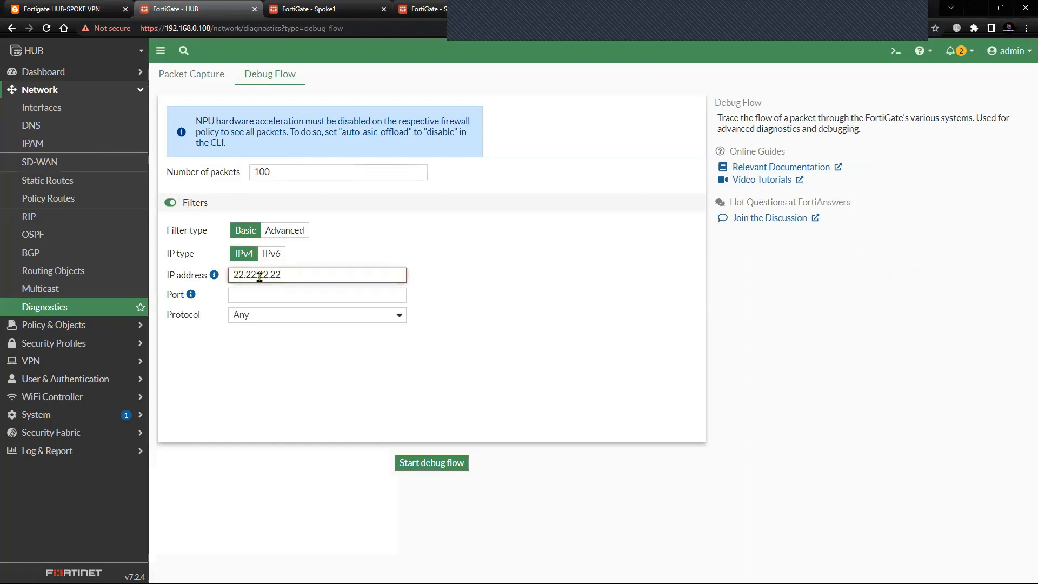
{"action": "left_click", "coordinate": [270, 316]}
{"action": "left_click", "coordinate": [403, 462]}
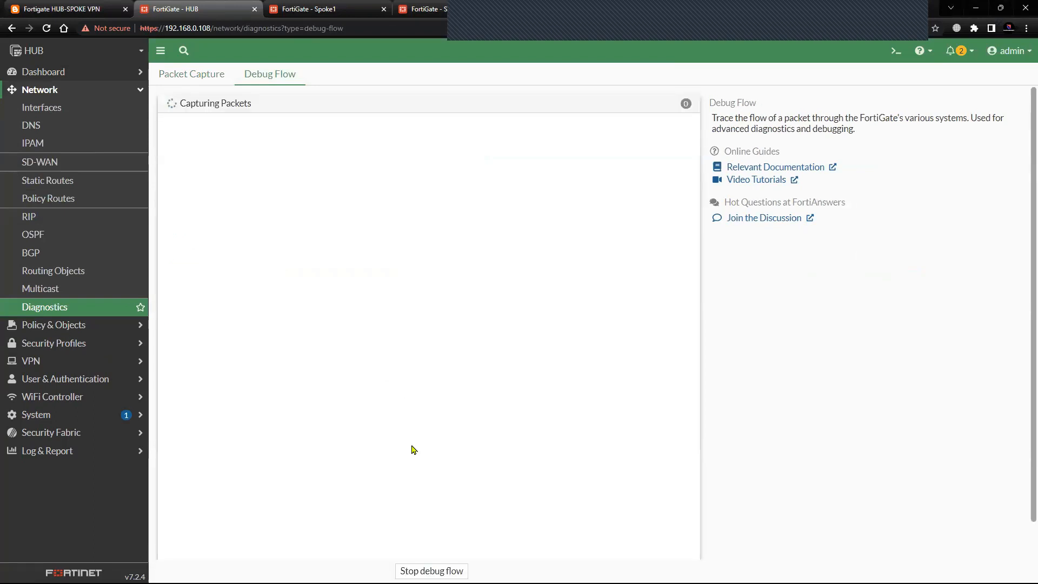
Repeat the ping to 22.22.22.22 from Spoke1's CLI console while the HUB's debug flow is capturing.
{"action": "left_click", "coordinate": [324, 9]}
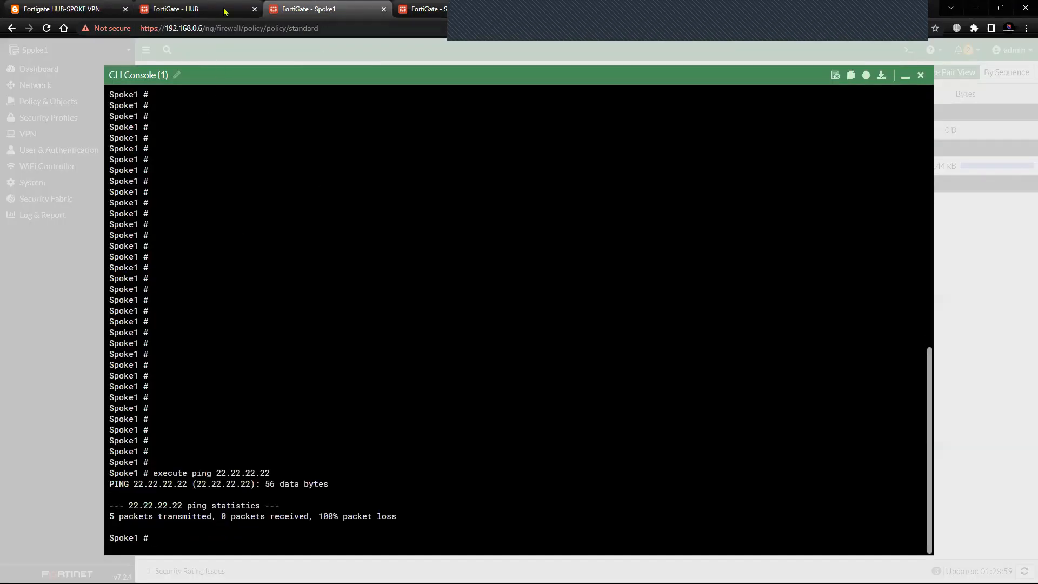
{"action": "left_click", "coordinate": [224, 10]}
{"action": "left_click", "coordinate": [319, 11]}
{"action": "key", "text": "Up"}
{"action": "key", "text": "Return"}
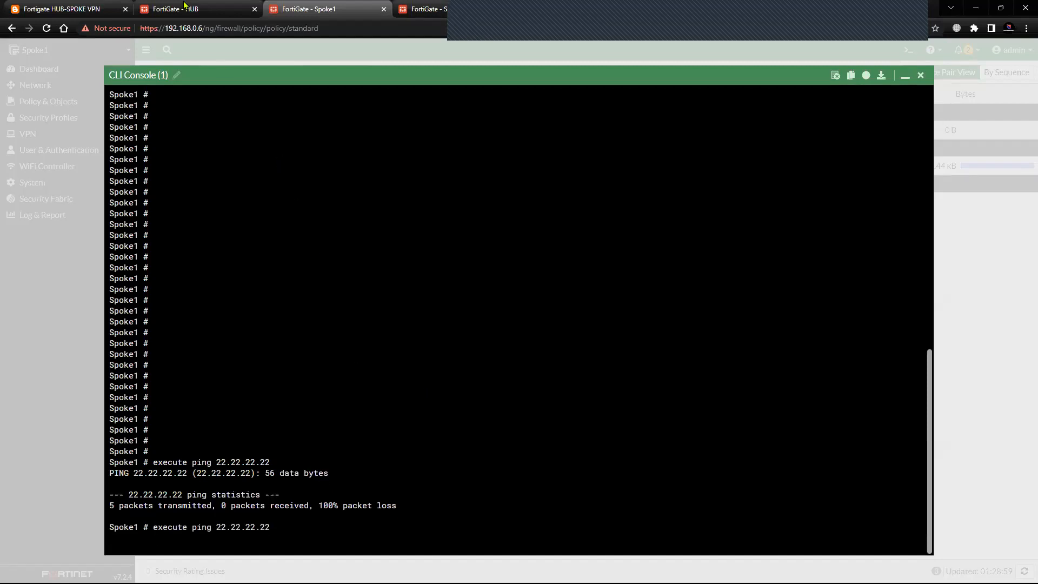
Stop the HUB's debug flow and examine the packet trace messages for the spoke1 to spoke2 ping traffic.
{"action": "left_click", "coordinate": [183, 7]}
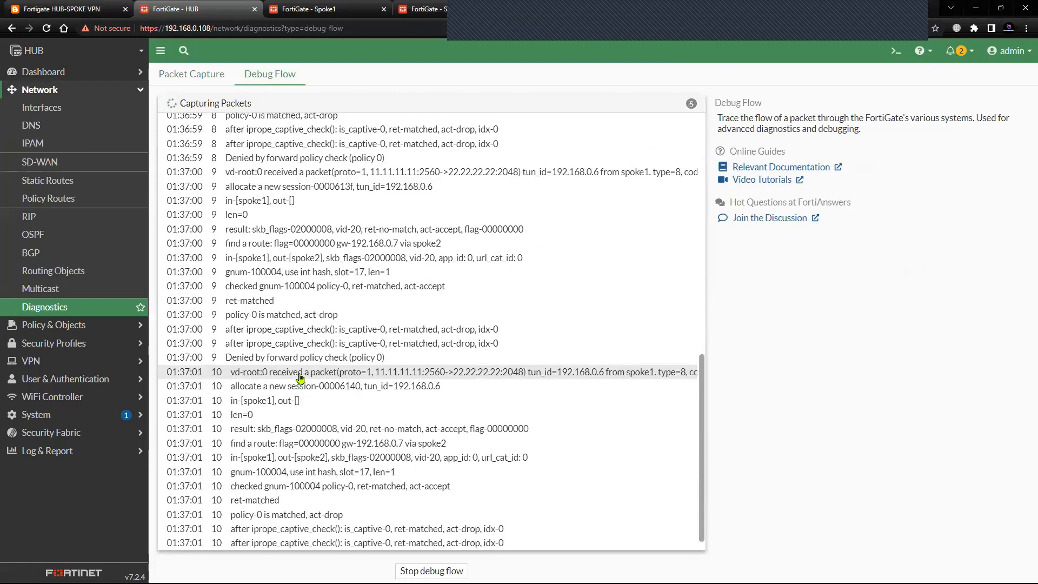
{"action": "left_click", "coordinate": [431, 571]}
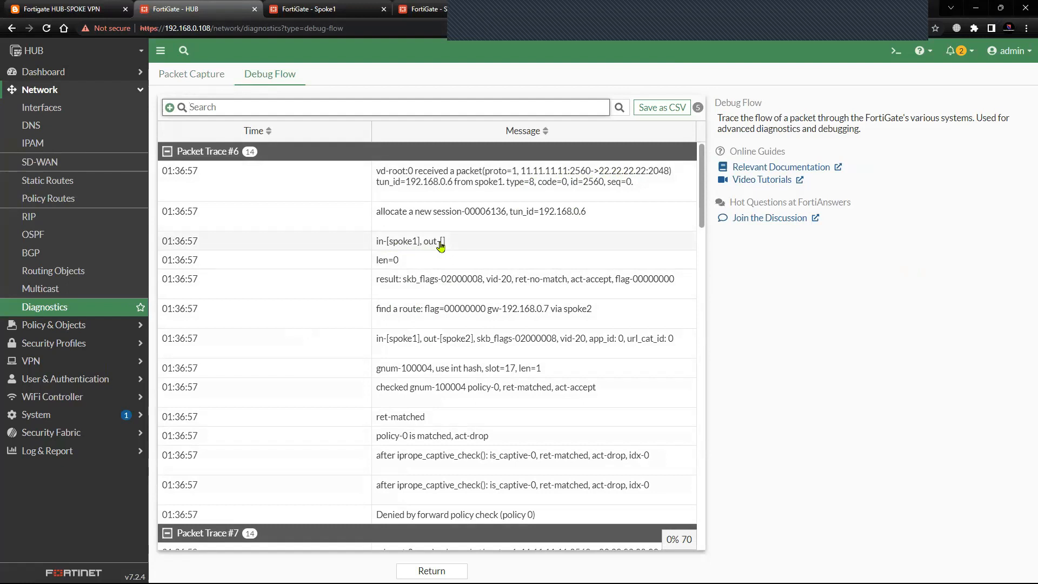
{"action": "scroll", "coordinate": [432, 319], "scroll_direction": "down", "scroll_amount": 1}
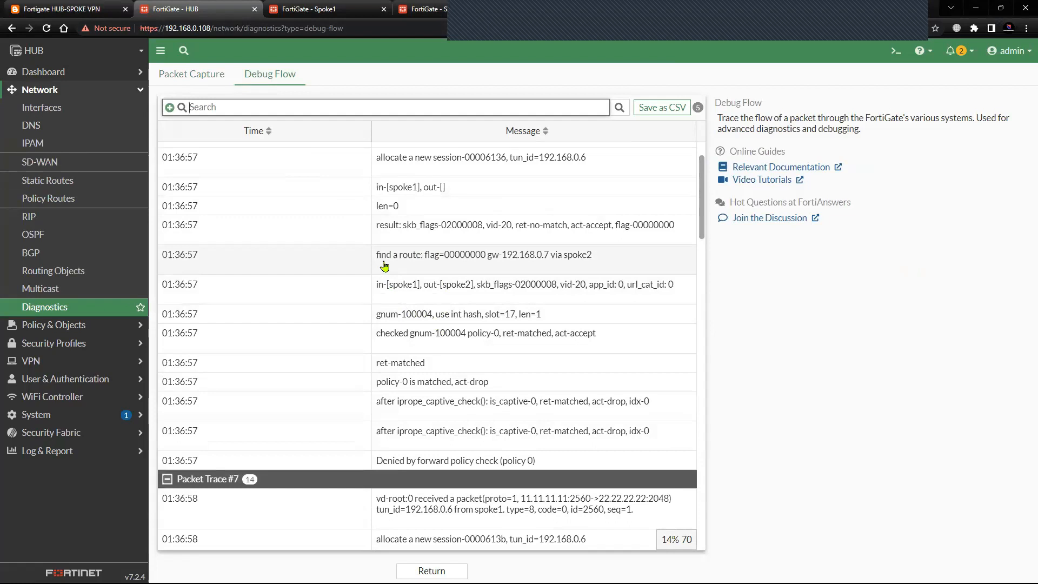
Examine the spoke1-to-spoke2 interface message in the HUB's Packet Trace #6, and review the topology diagram in the Fortigate HUB-SPOKE VPN blog post.
{"action": "scroll", "coordinate": [525, 254], "scroll_direction": "up", "scroll_amount": 1}
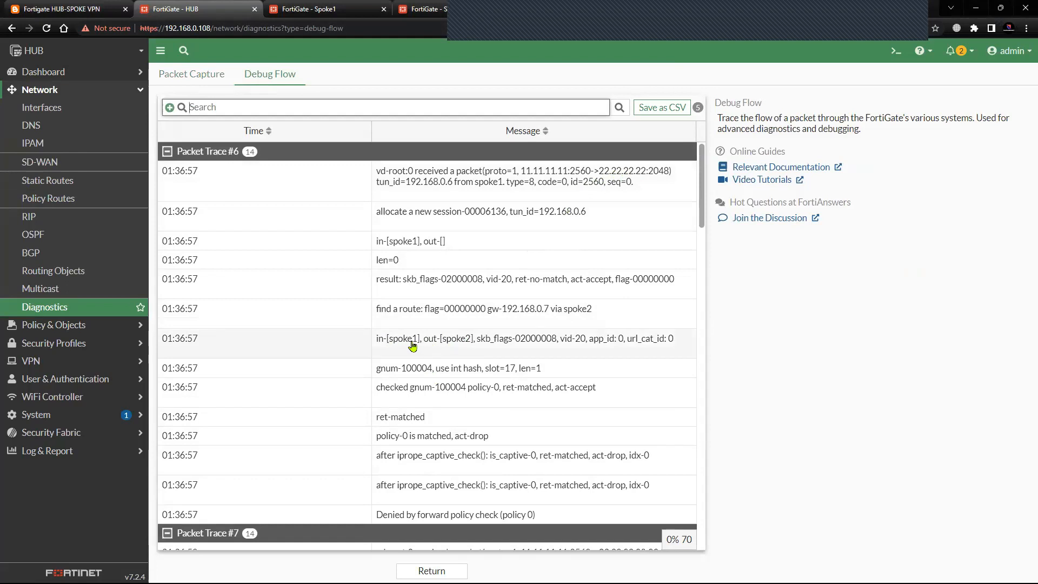
{"action": "left_click_drag", "start_coordinate": [375, 345], "coordinate": [673, 343]}
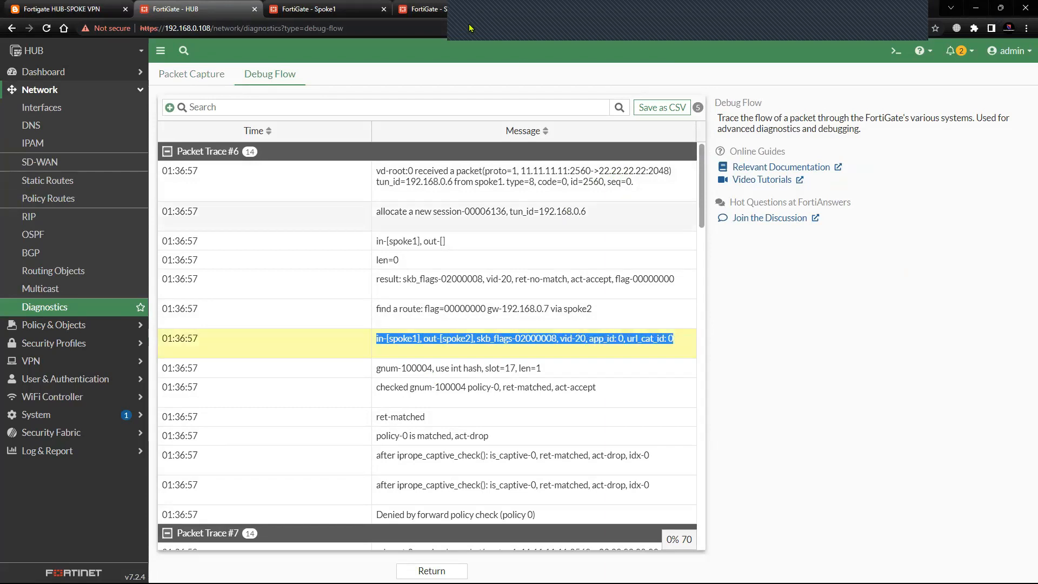
{"action": "left_click", "coordinate": [470, 28]}
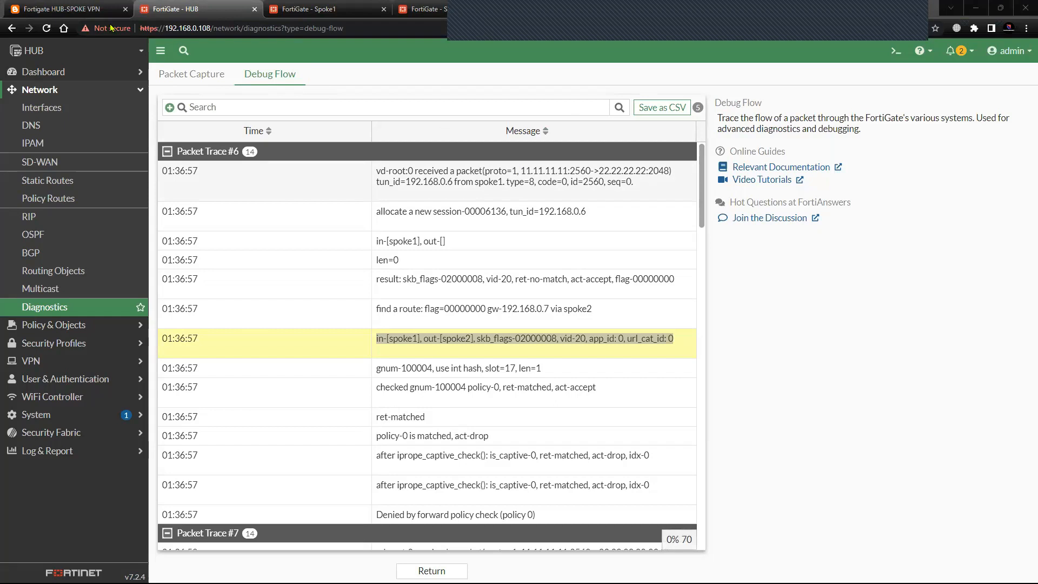
{"action": "left_click", "coordinate": [89, 10]}
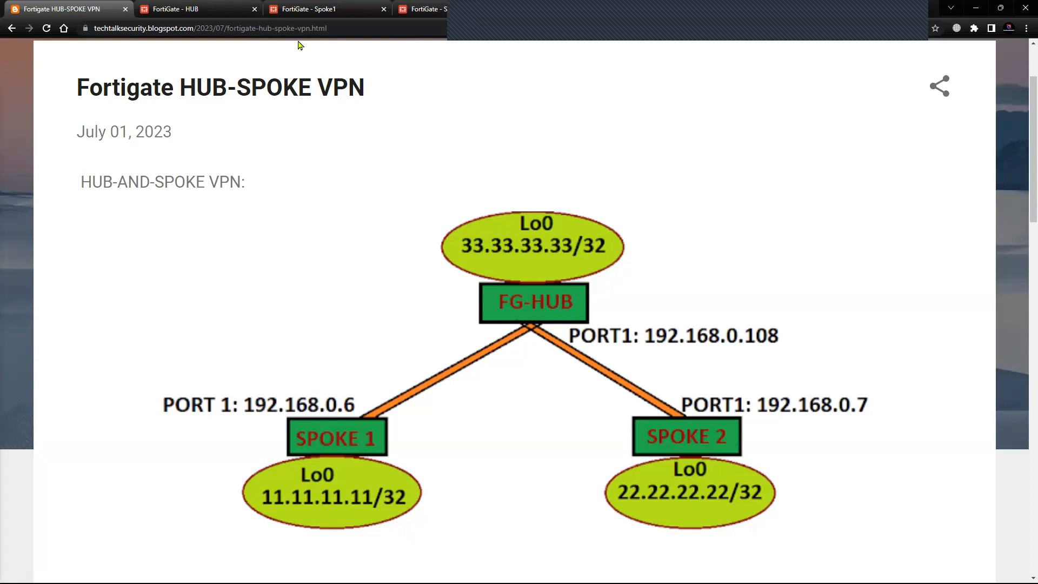
Return to the HUB's FortiGate page and open a blank new firewall policy, ready for its name.
{"action": "left_click", "coordinate": [178, 9]}
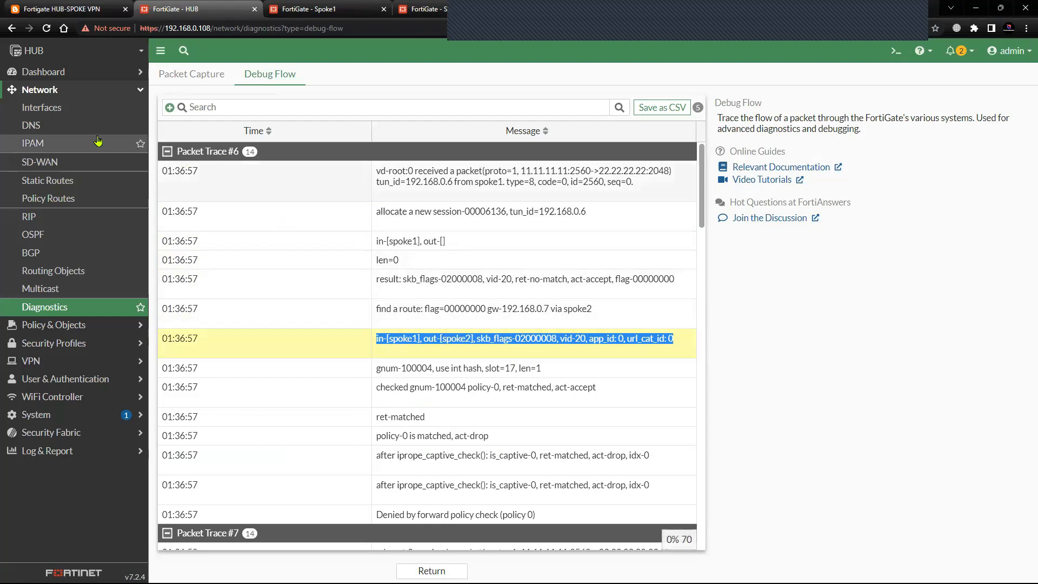
{"action": "left_click", "coordinate": [68, 90]}
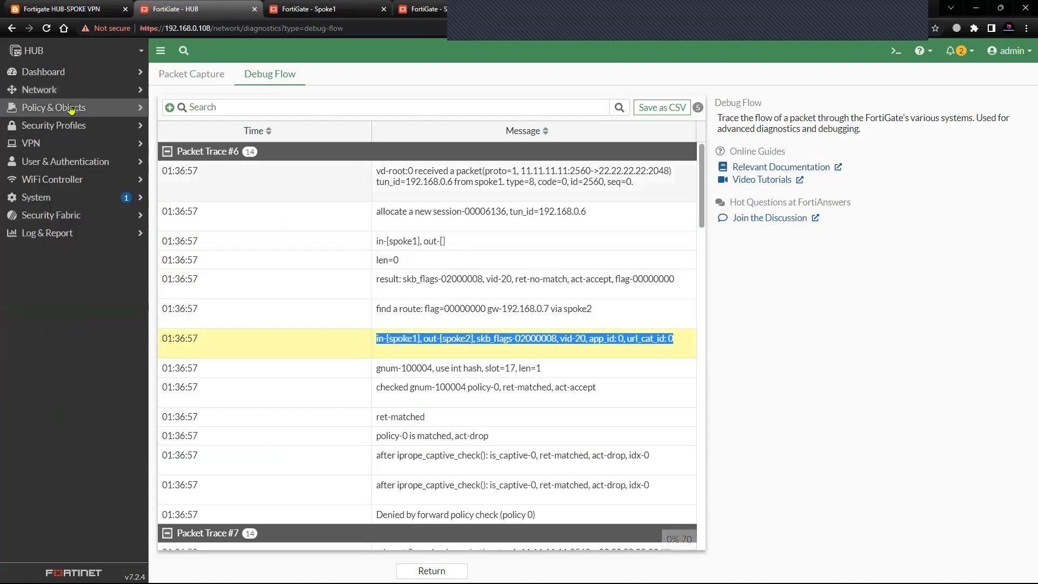
{"action": "left_click", "coordinate": [71, 108]}
{"action": "left_click", "coordinate": [73, 126]}
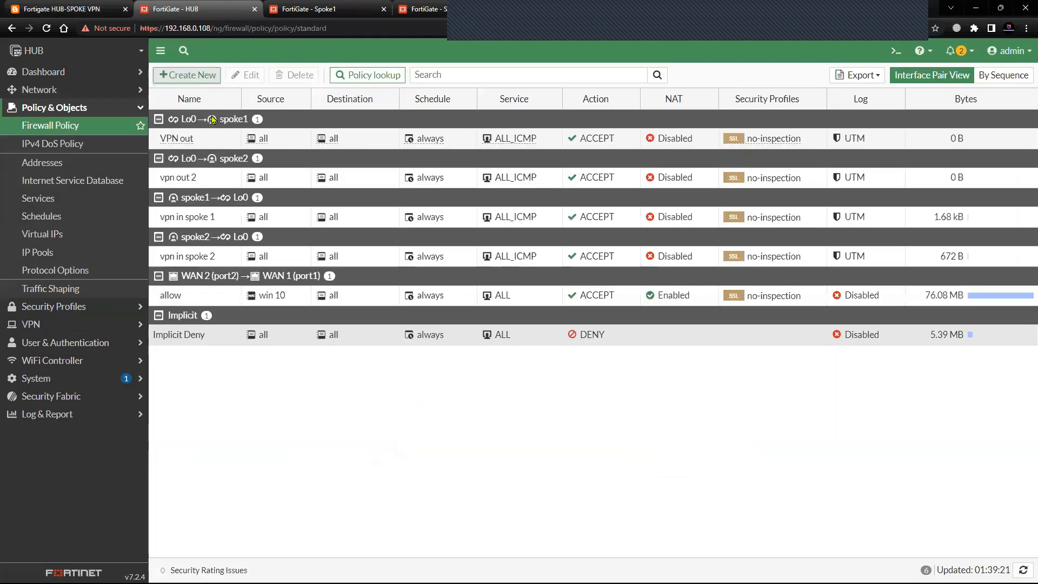
{"action": "left_click", "coordinate": [186, 74]}
{"action": "left_click", "coordinate": [285, 127]}
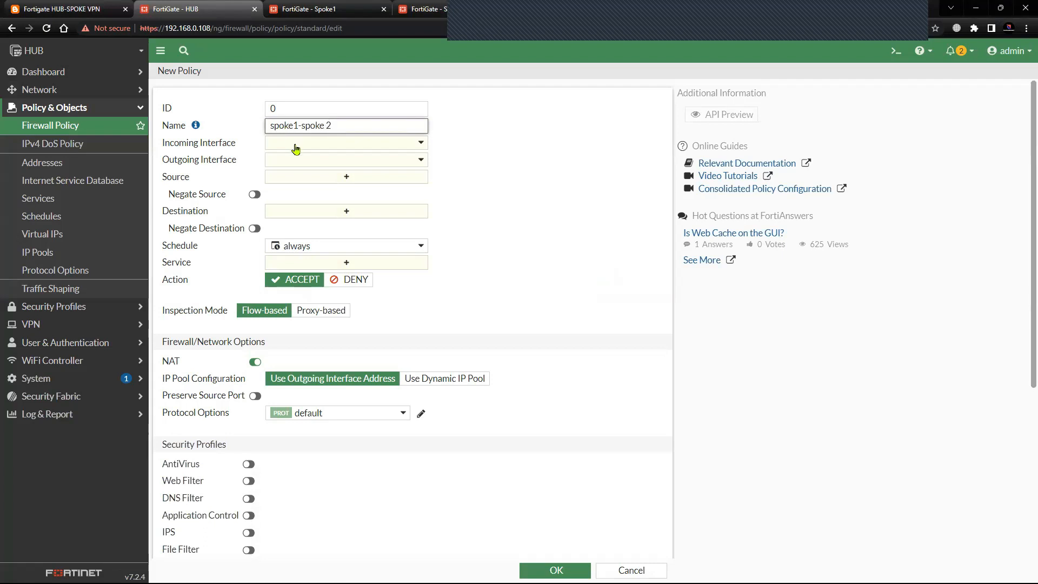
Set the new policy's incoming interface to spoke1, its outgoing interface to spoke2, and both source and destination to all.
{"action": "left_click", "coordinate": [296, 145]}
{"action": "left_click", "coordinate": [324, 252]}
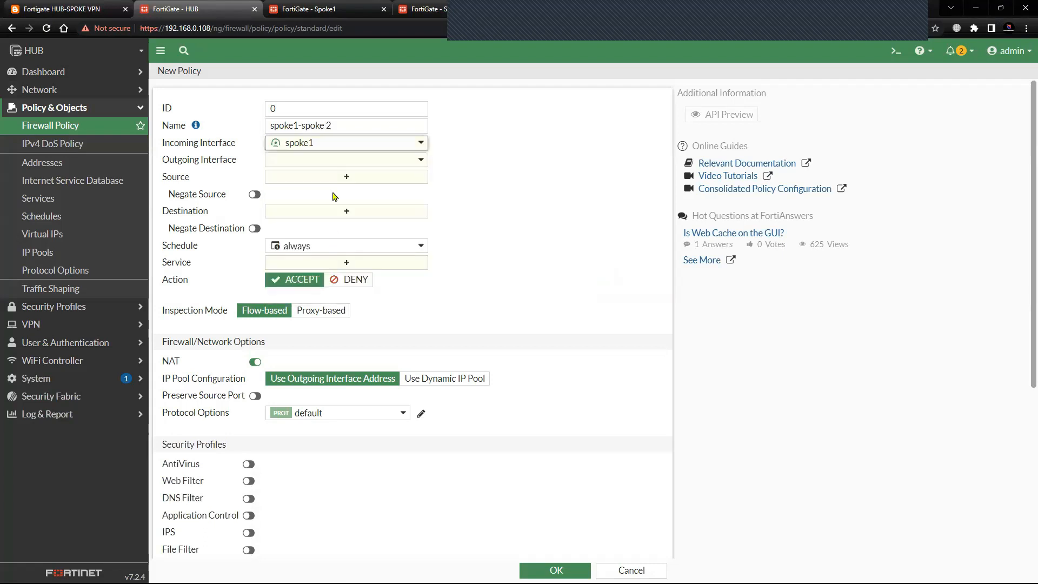
{"action": "left_click", "coordinate": [339, 161]}
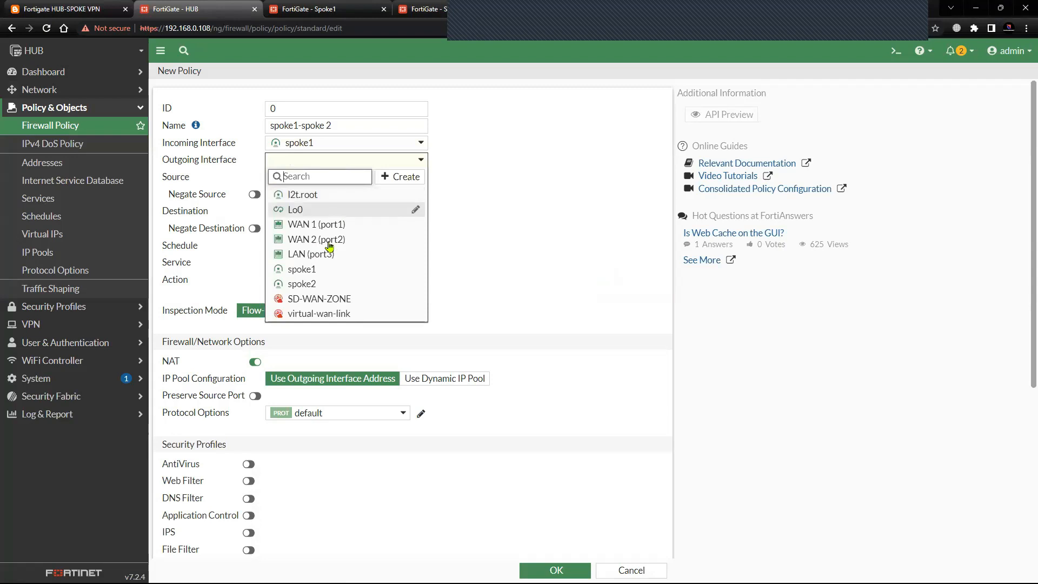
{"action": "left_click", "coordinate": [327, 284]}
{"action": "left_click", "coordinate": [314, 179]}
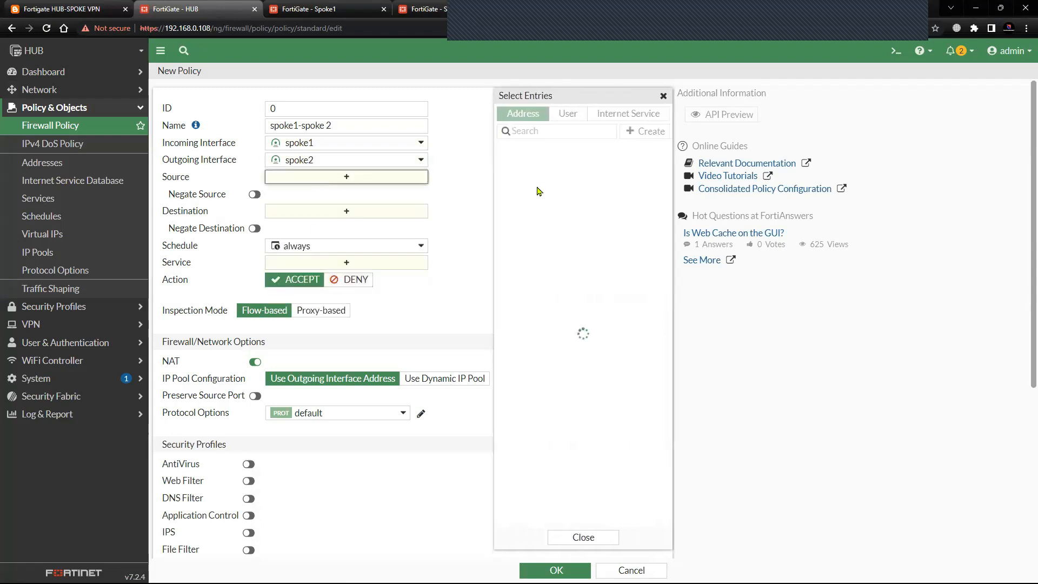
{"action": "left_click", "coordinate": [528, 186]}
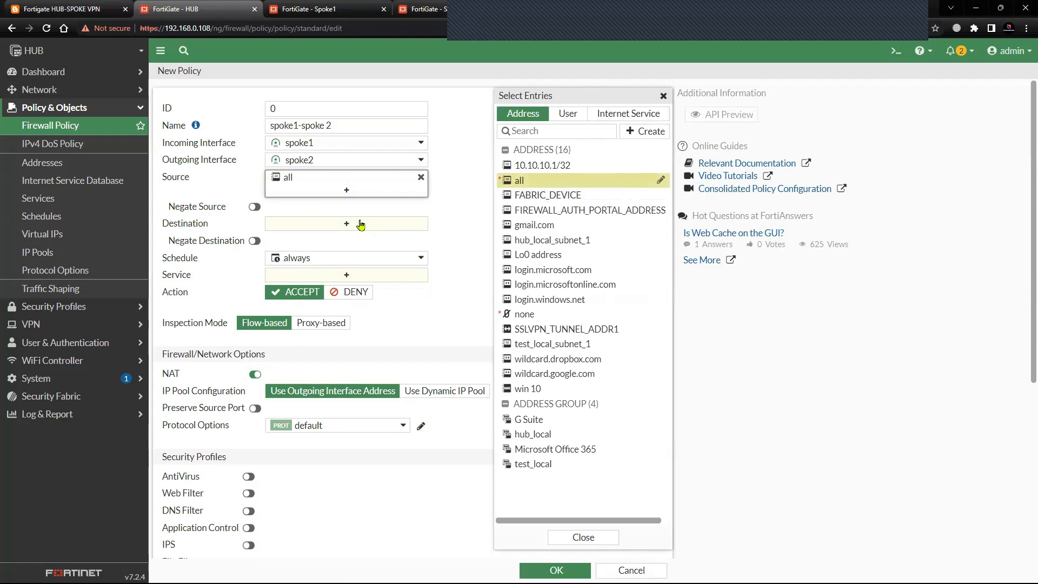
{"action": "left_click", "coordinate": [359, 224]}
{"action": "left_click", "coordinate": [518, 182]}
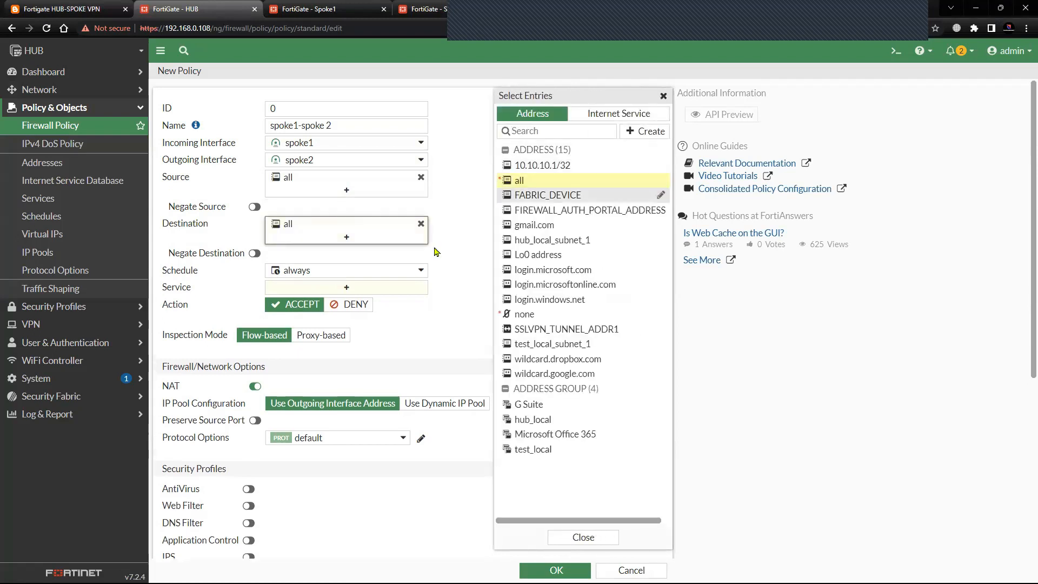
Turn off NAT for the spoke1-spoke 2 policy and review its remaining settings.
{"action": "left_click", "coordinate": [255, 386]}
{"action": "left_click", "coordinate": [327, 387]}
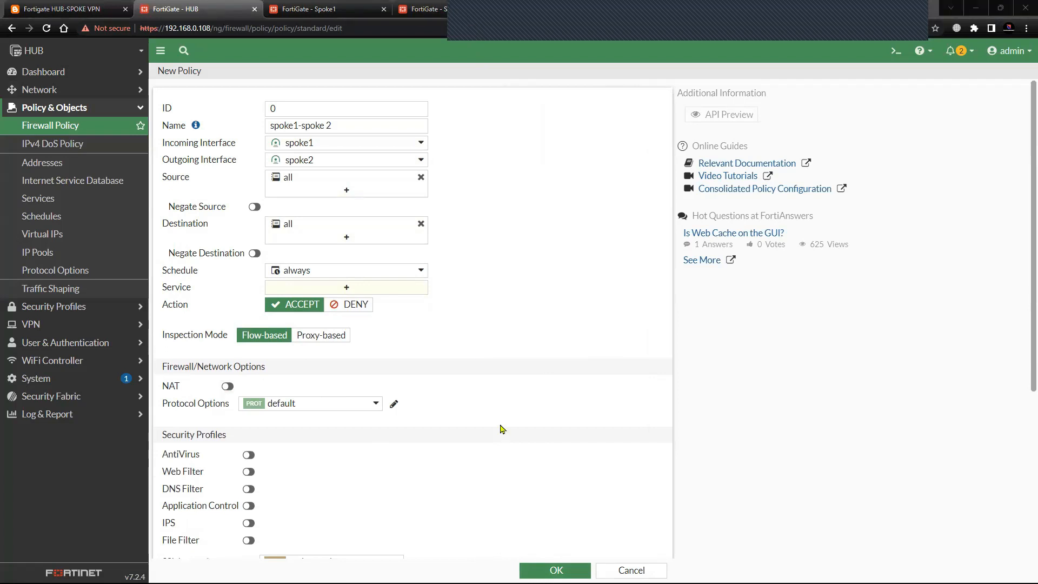
{"action": "scroll", "coordinate": [500, 429], "scroll_direction": "down", "scroll_amount": 4}
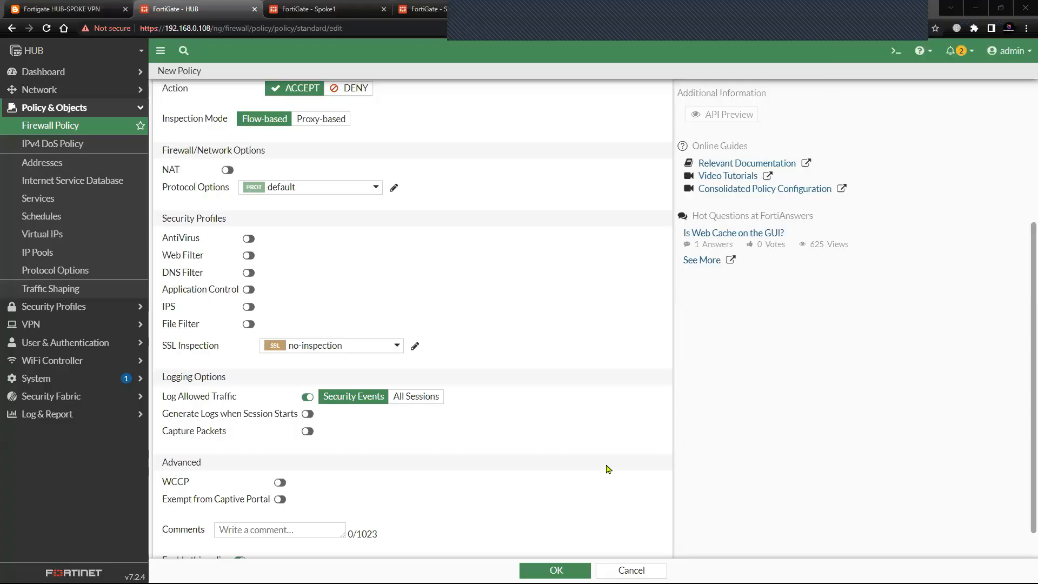
{"action": "scroll", "coordinate": [486, 437], "scroll_direction": "up", "scroll_amount": 4}
{"action": "scroll", "coordinate": [490, 443], "scroll_direction": "down", "scroll_amount": 5}
{"action": "scroll", "coordinate": [493, 452], "scroll_direction": "up", "scroll_amount": 3}
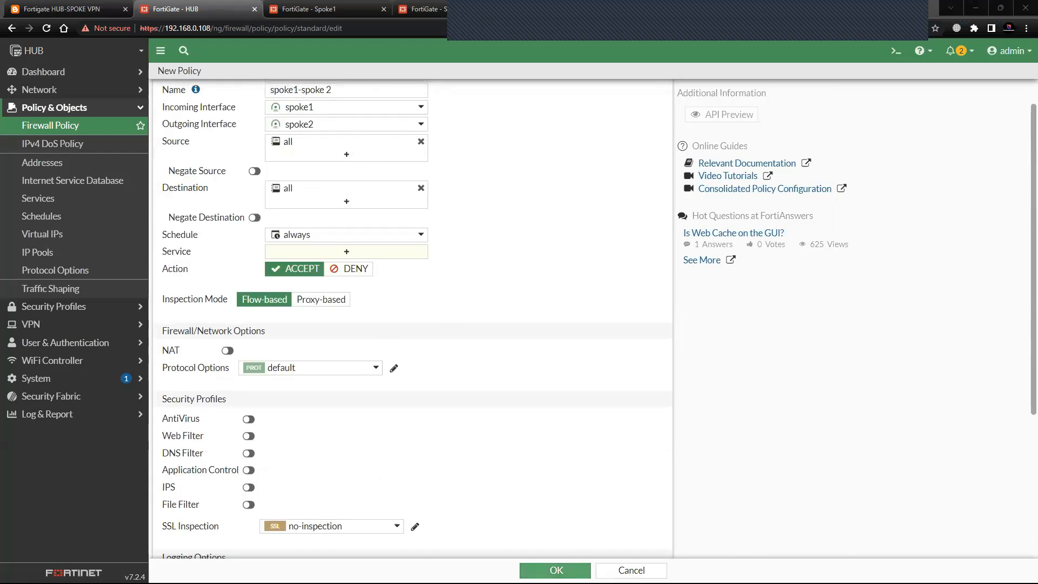
Add the ALL_ICMP service to the spoke1-spoke 2 policy and save the policy.
{"action": "left_click", "coordinate": [555, 570]}
{"action": "left_click", "coordinate": [341, 287]}
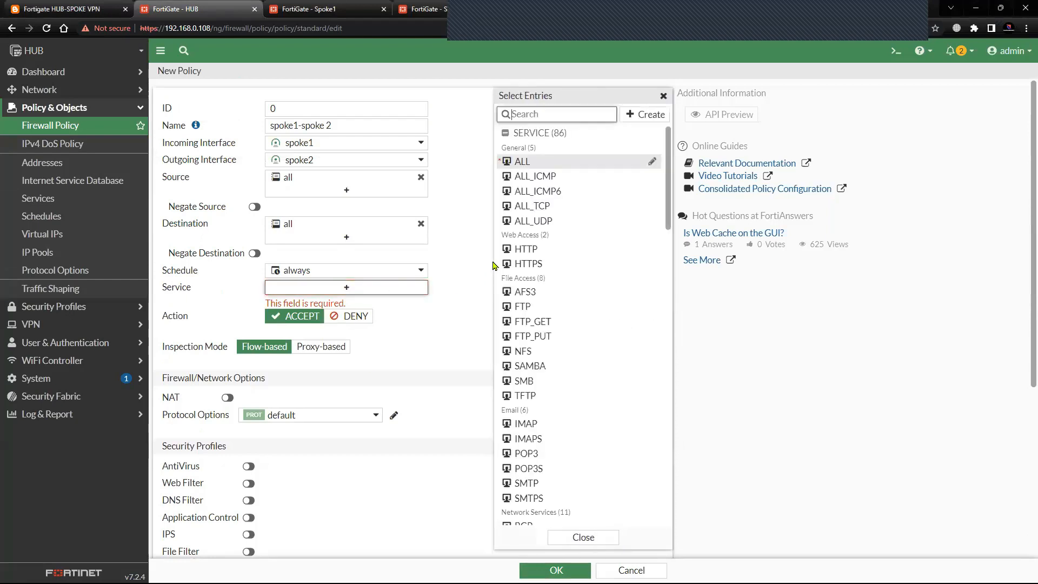
{"action": "left_click", "coordinate": [543, 175]}
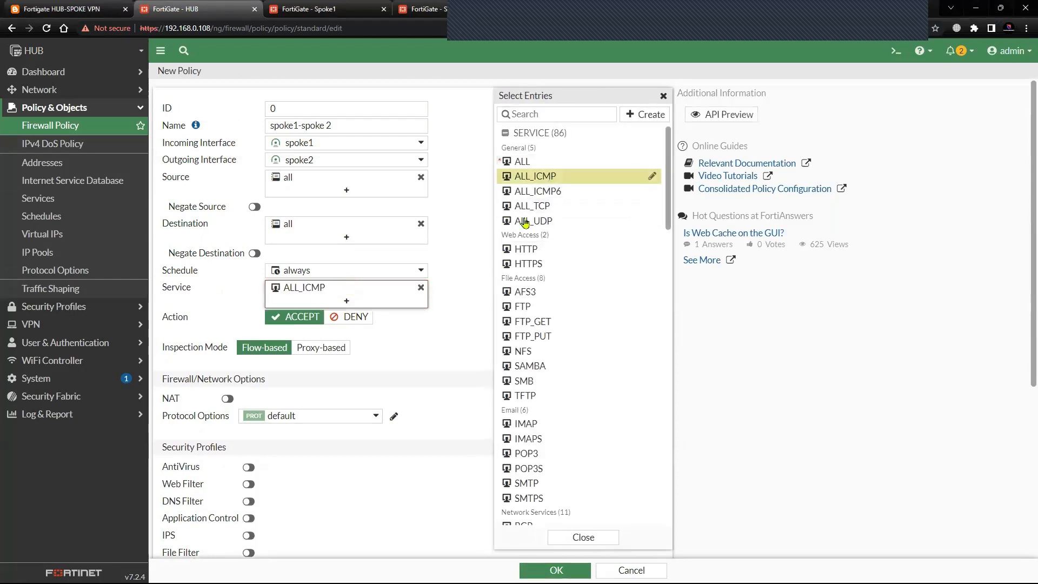
{"action": "left_click", "coordinate": [444, 423]}
{"action": "left_click", "coordinate": [555, 571]}
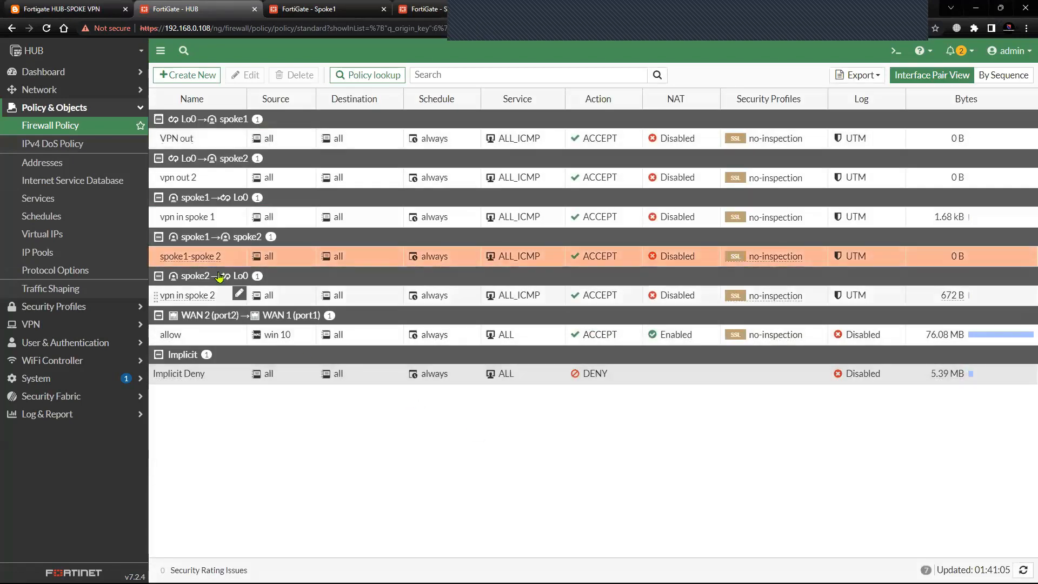
Create a reverse clone of the spoke1-spoke 2 policy and enable the resulting spoke2-to-spoke1 policy.
{"action": "right_click", "coordinate": [197, 256]}
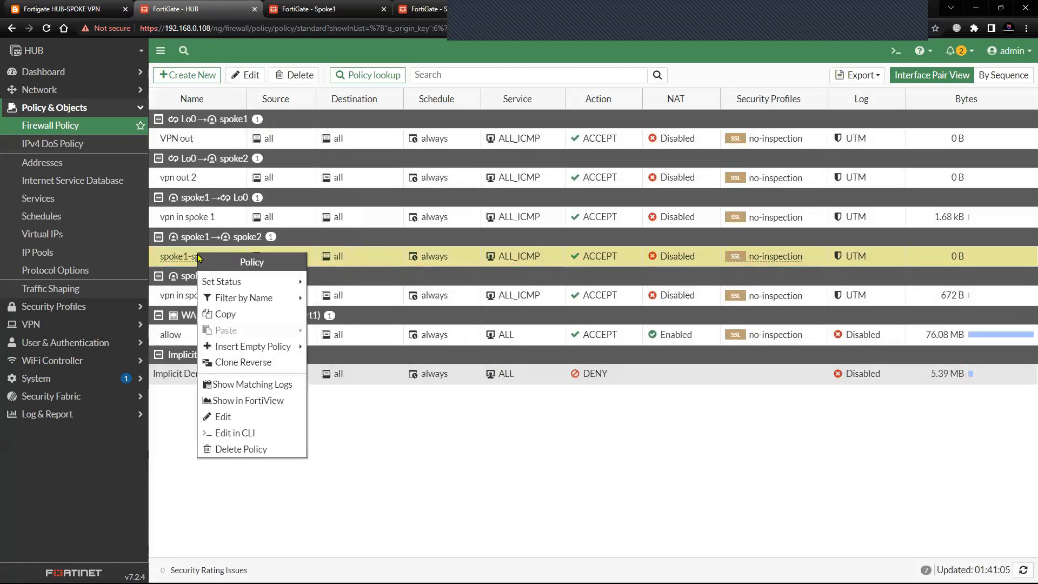
{"action": "mouse_move", "coordinate": [246, 286]}
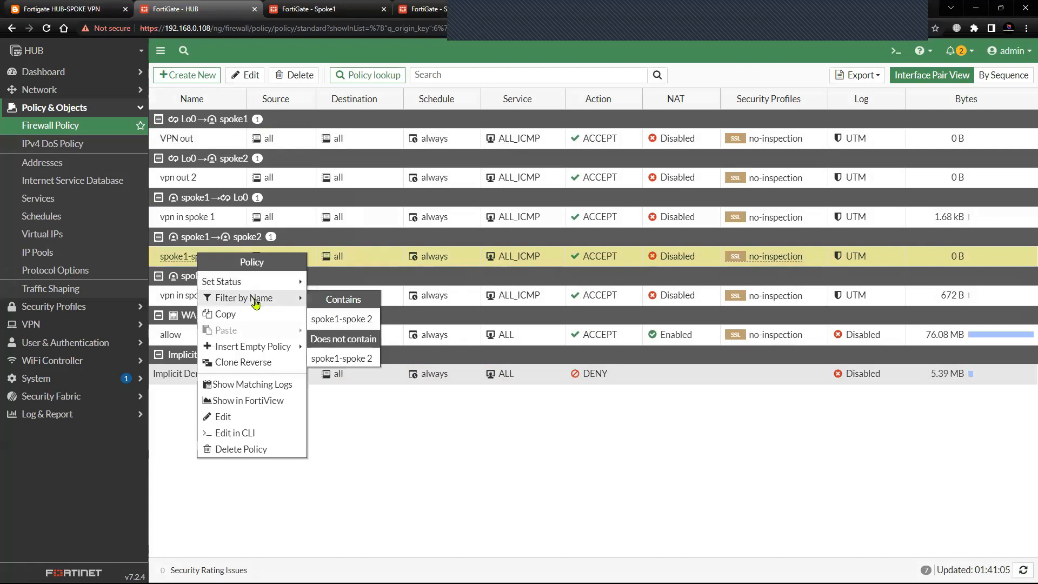
{"action": "mouse_move", "coordinate": [268, 348]}
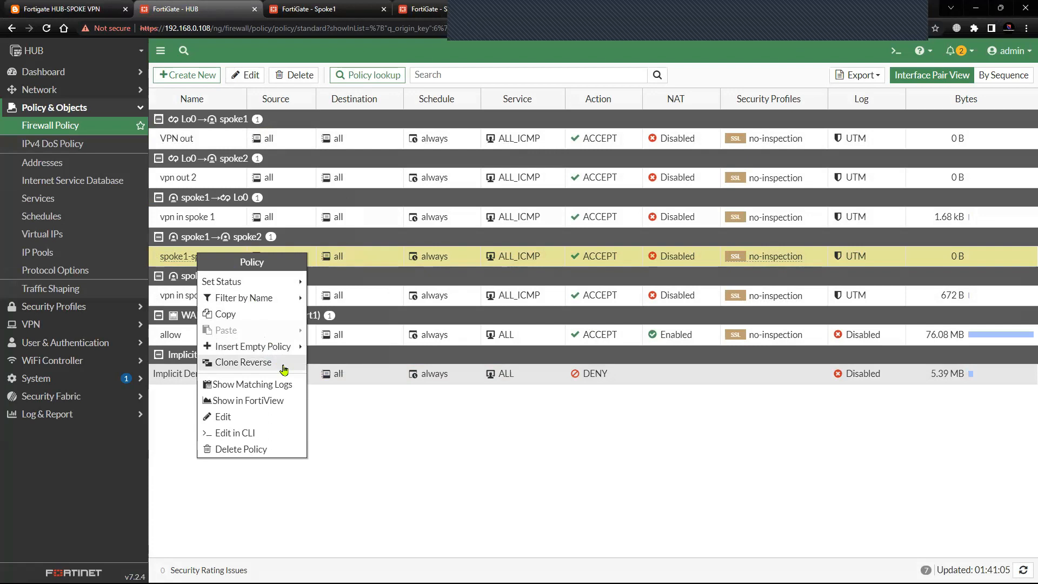
{"action": "left_click", "coordinate": [278, 362]}
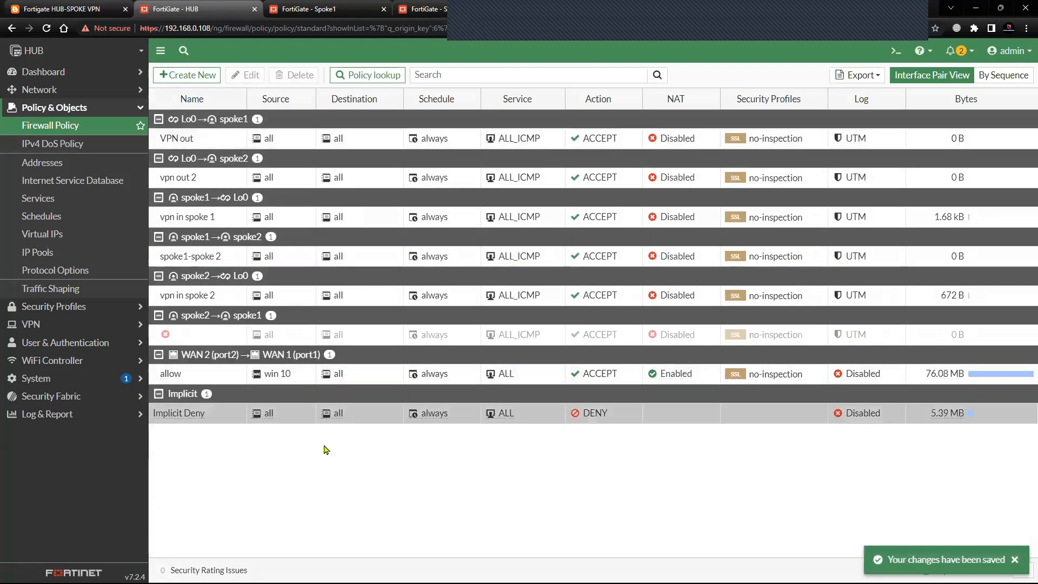
{"action": "right_click", "coordinate": [191, 340]}
{"action": "mouse_move", "coordinate": [244, 367]}
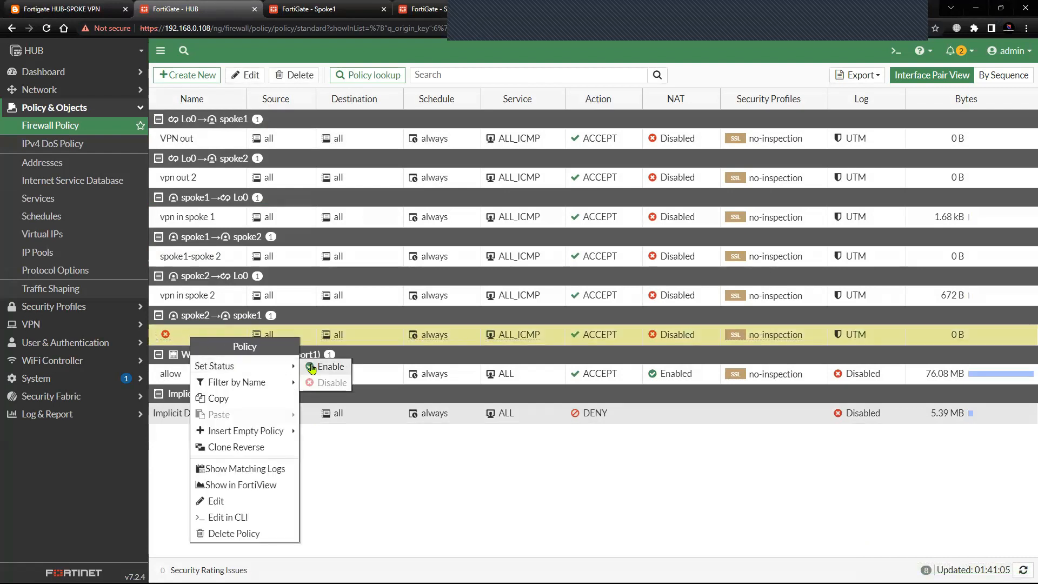
{"action": "left_click", "coordinate": [311, 368]}
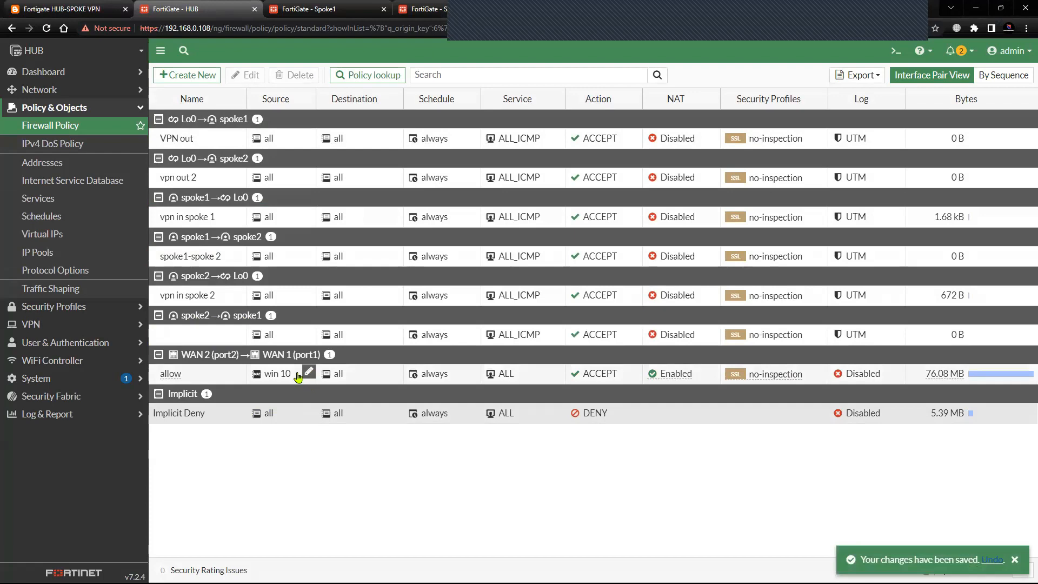
Ping 22.22.22.22 again from Spoke1's CLI console and compare the target with the blog's topology diagram.
{"action": "left_click", "coordinate": [308, 9]}
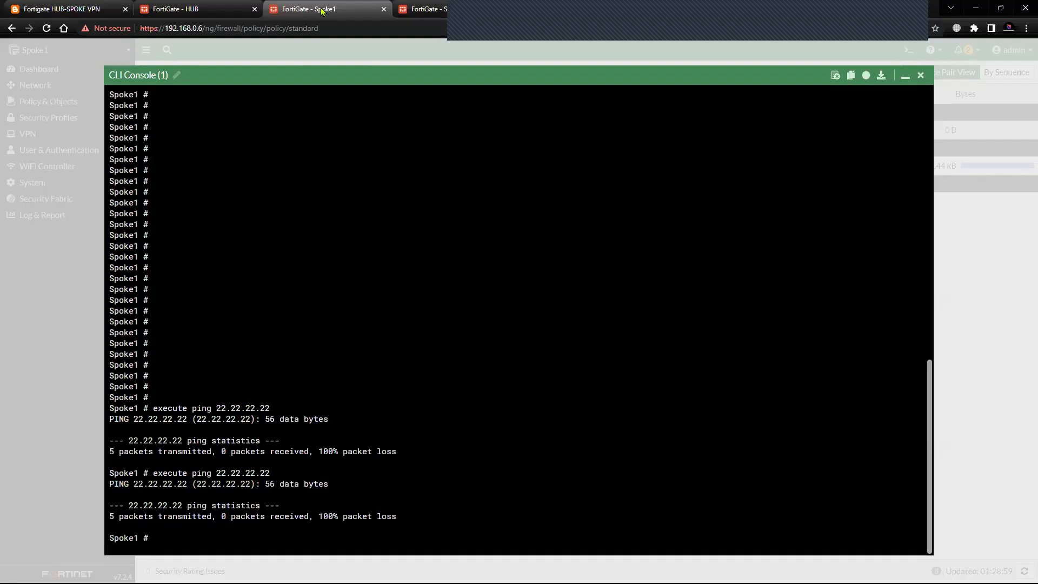
{"action": "key", "text": "Return"}
{"action": "key", "text": "Up"}
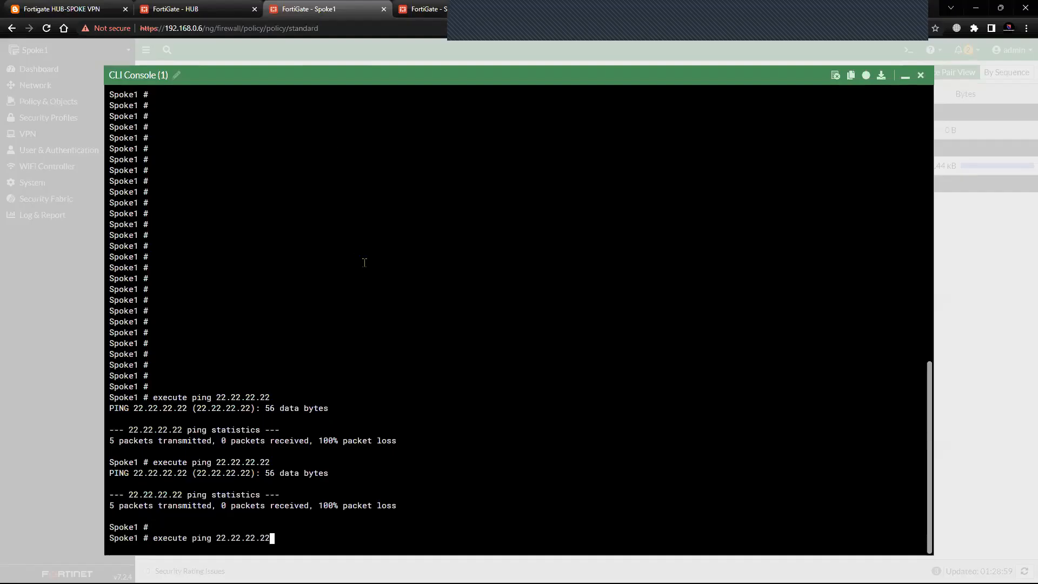
{"action": "key", "text": "Return"}
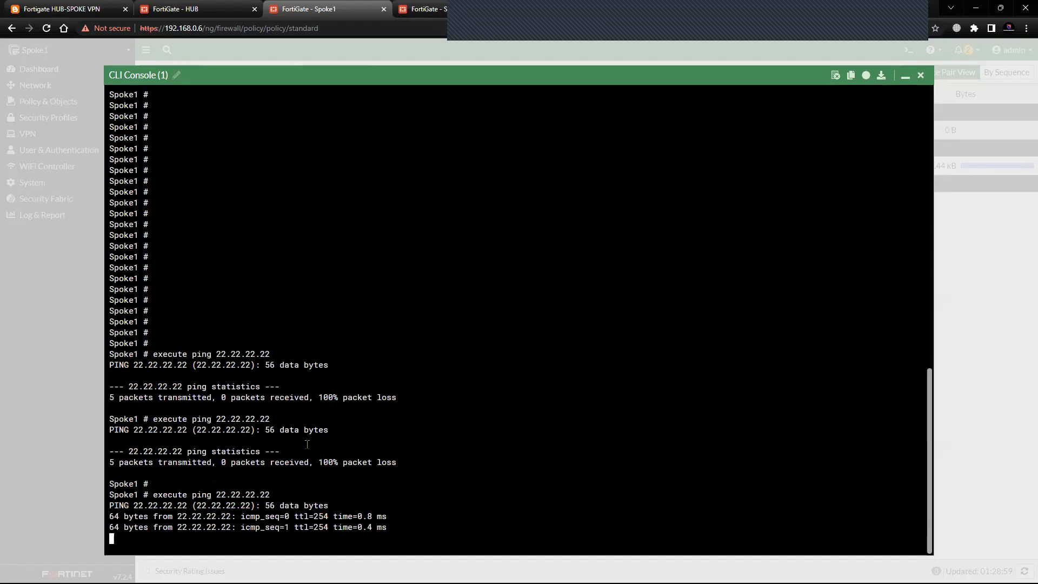
{"action": "left_click_drag", "start_coordinate": [153, 485], "coordinate": [261, 472]}
{"action": "left_click", "coordinate": [50, 8]}
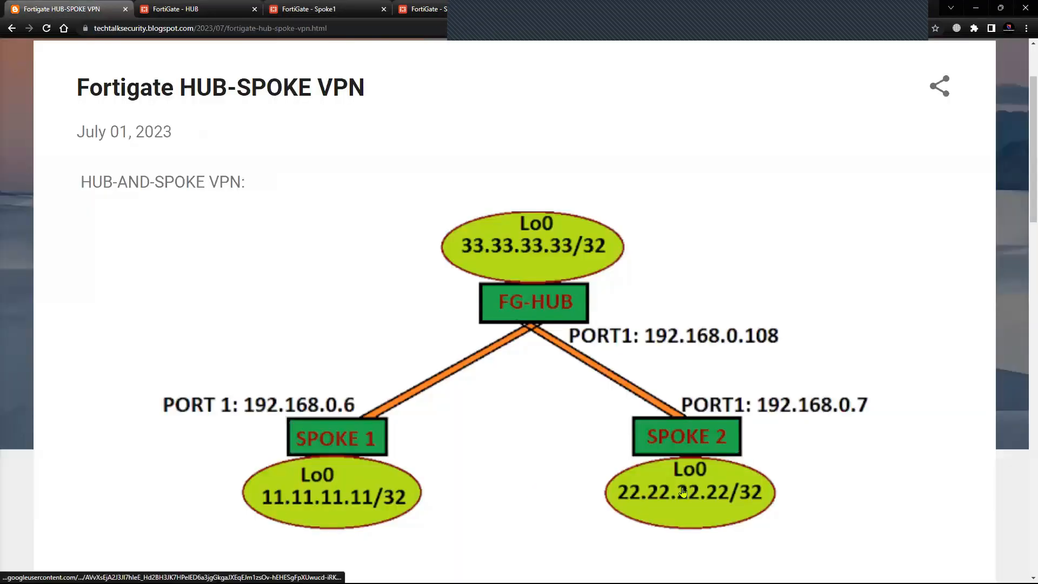
{"action": "left_click", "coordinate": [305, 9]}
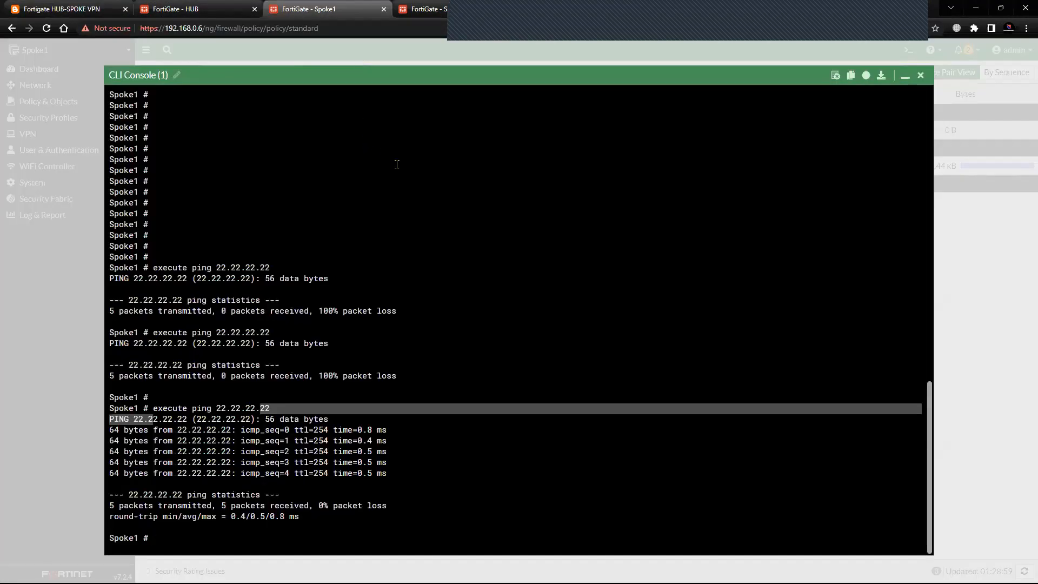
Stop the ICMP packet sniffer in Spoke2's CLI console and examine the captured echo requests and replies.
{"action": "left_click", "coordinate": [420, 8]}
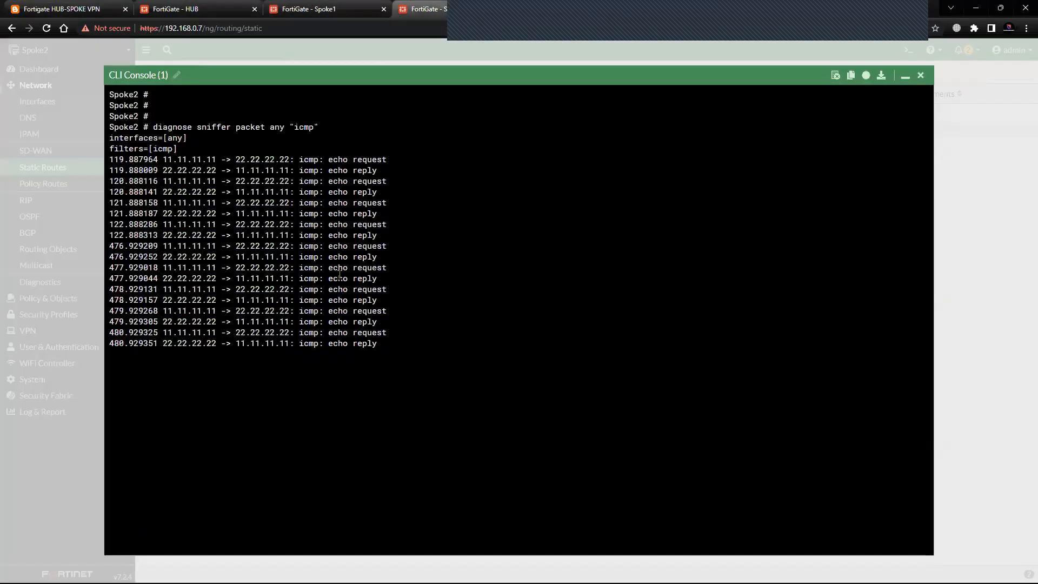
{"action": "key", "text": "ctrl+c"}
{"action": "key", "text": "Return"}
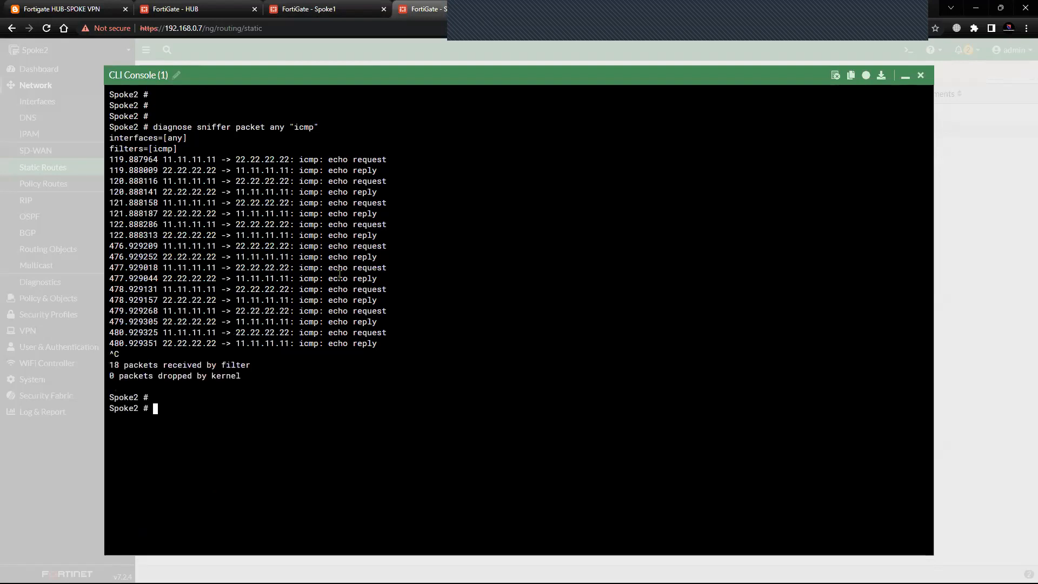
{"action": "left_click_drag", "start_coordinate": [165, 159], "coordinate": [372, 352]}
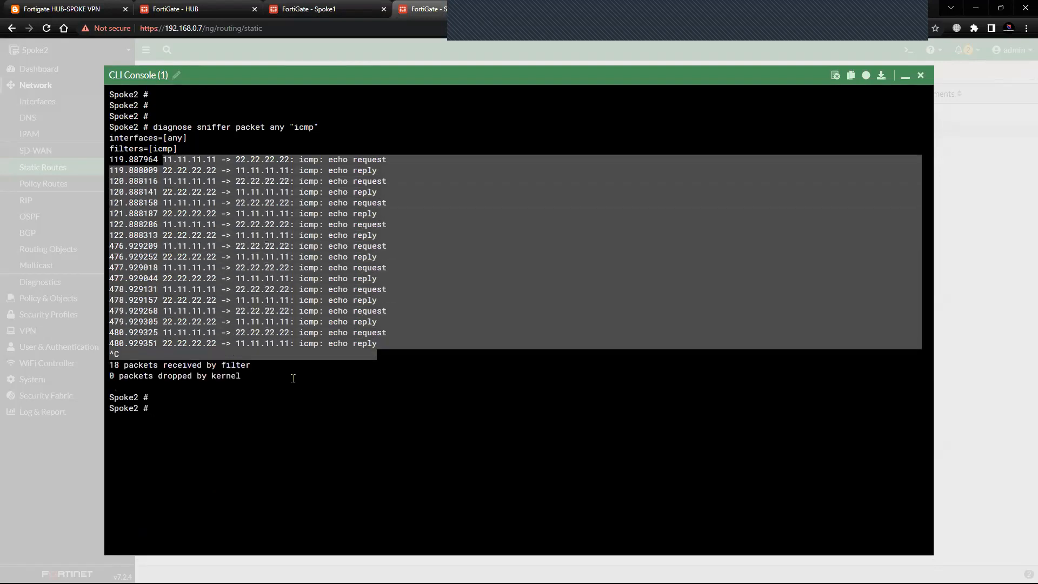
{"action": "left_click", "coordinate": [292, 375]}
Set the ping source to 22.22.22.22 in Spoke2's CLI console with execute ping-options.
{"action": "key", "text": "Return"}
{"action": "key", "text": "Return"}
{"action": "key", "text": "Return"}
{"action": "key", "text": "Up"}
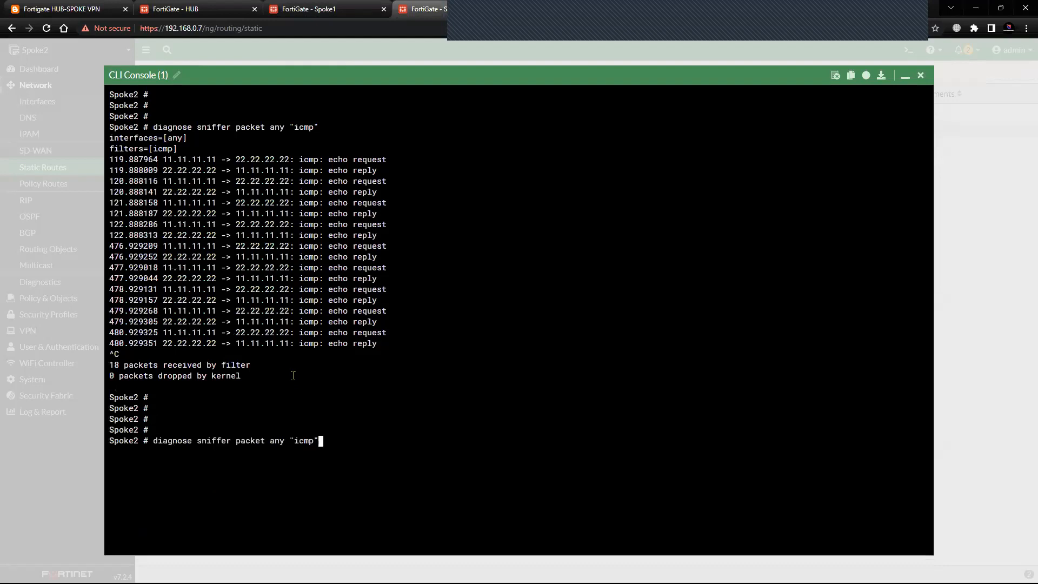
{"action": "key", "text": "Down"}
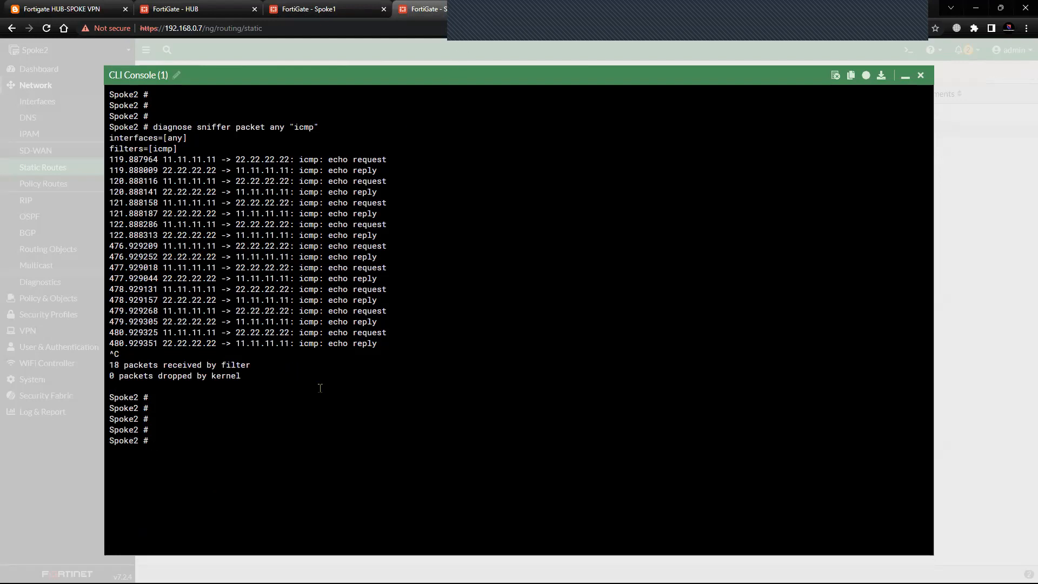
{"action": "type", "text": "execute ping-op"}
{"action": "key", "text": "Tab"}
{"action": "type", "text": "source "}
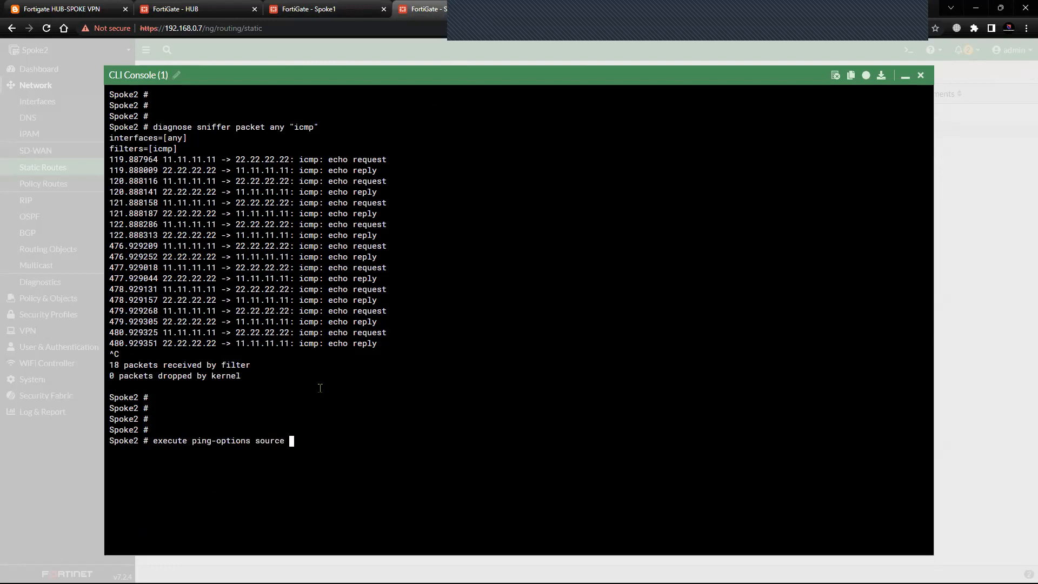
{"action": "type", "text": "22.22.22.22"}
{"action": "key", "text": "Return"}
Ping Spoke1's loopback 11.11.11.11 from Spoke2 and examine the replies.
{"action": "type", "text": "exe"}
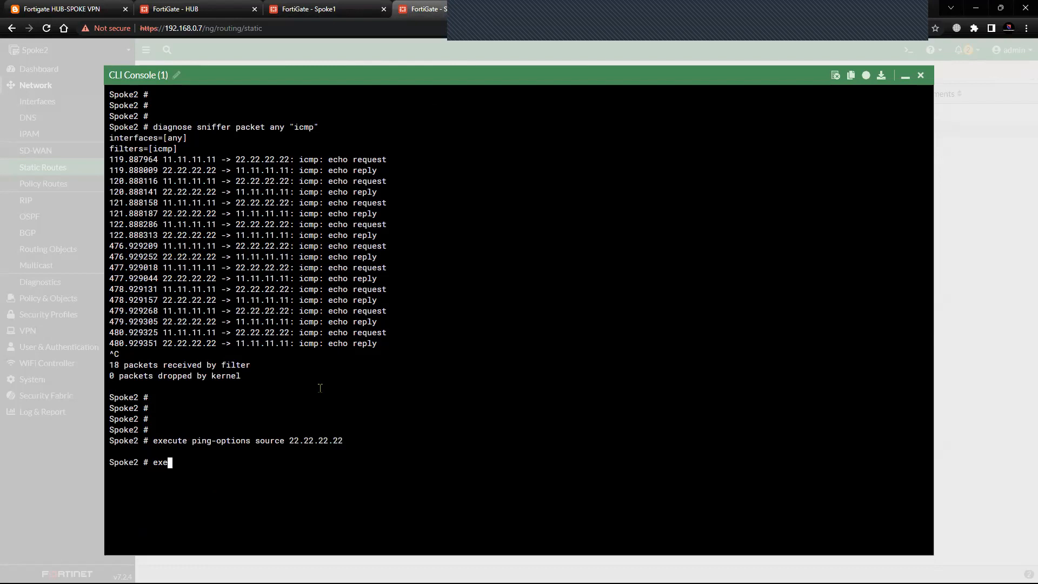
{"action": "type", "text": "cute ping 11.11.11.11"}
{"action": "key", "text": "Return"}
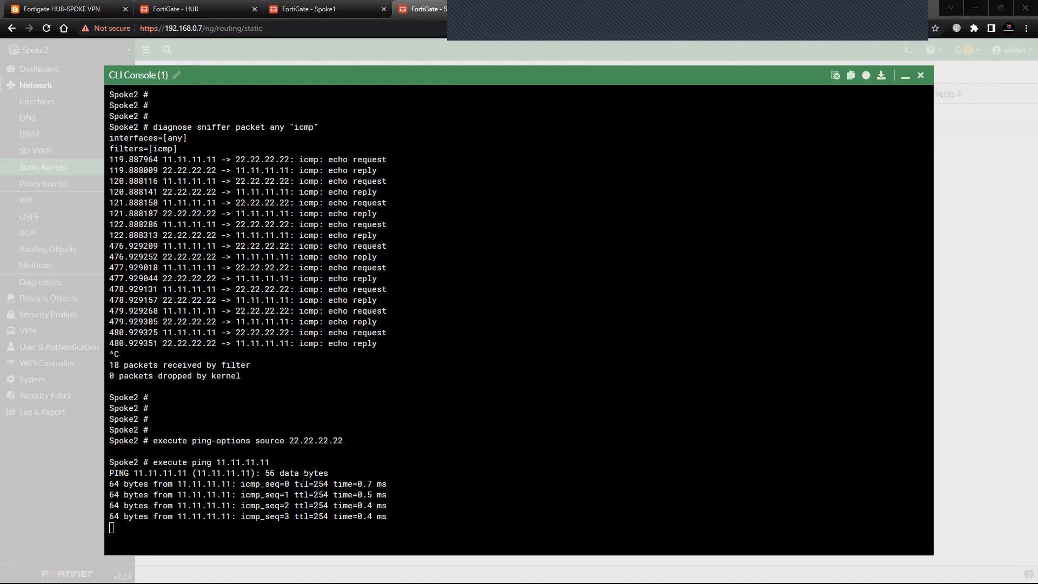
{"action": "left_click_drag", "start_coordinate": [134, 419], "coordinate": [372, 473]}
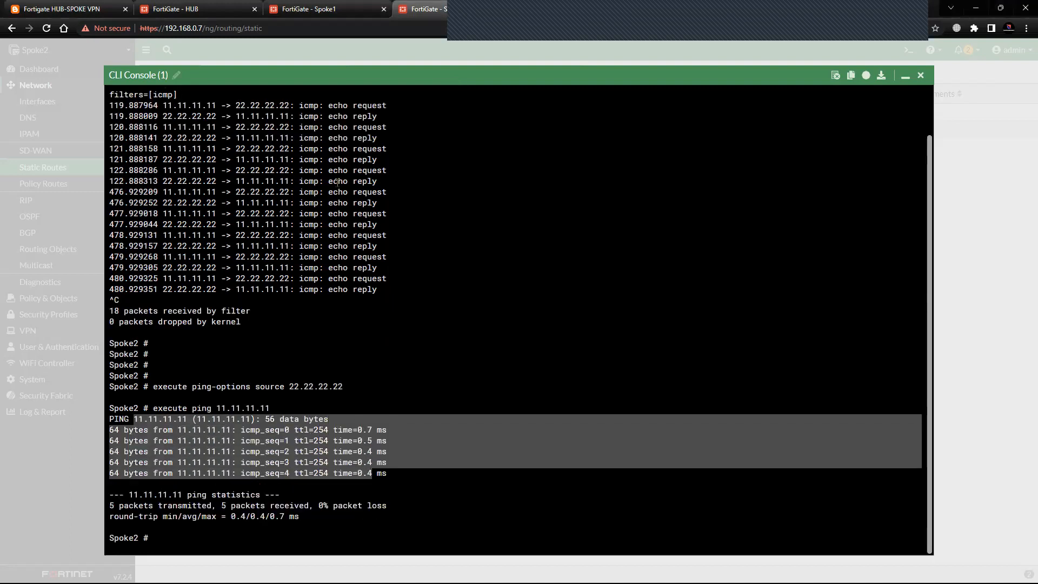
Close Spoke1's CLI console and check the firewall policy byte counters on Spoke1 and the HUB's spoke-to-spoke policies.
{"action": "left_click", "coordinate": [308, 9]}
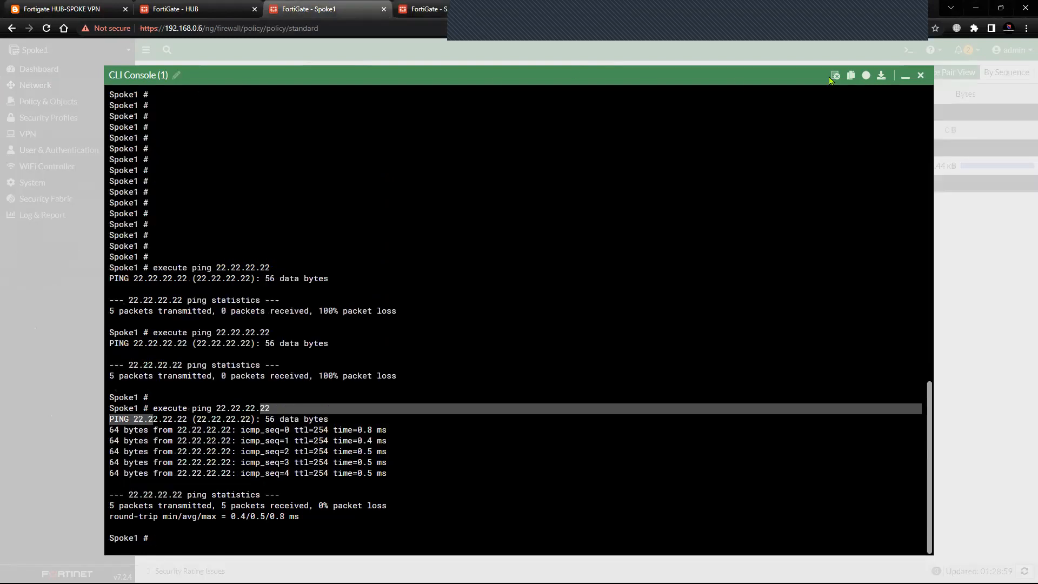
{"action": "left_click", "coordinate": [924, 75]}
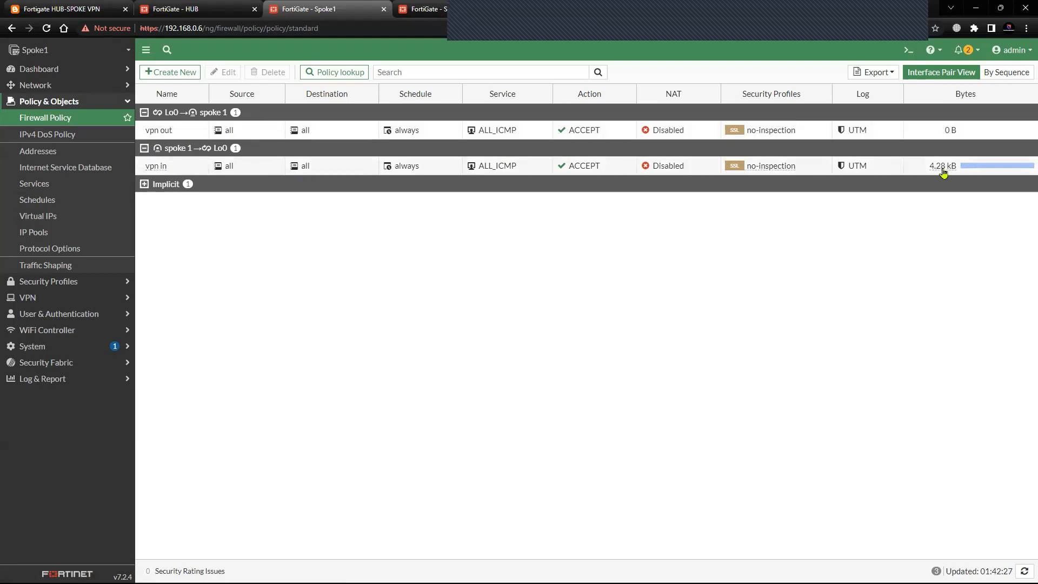
{"action": "left_click", "coordinate": [183, 9]}
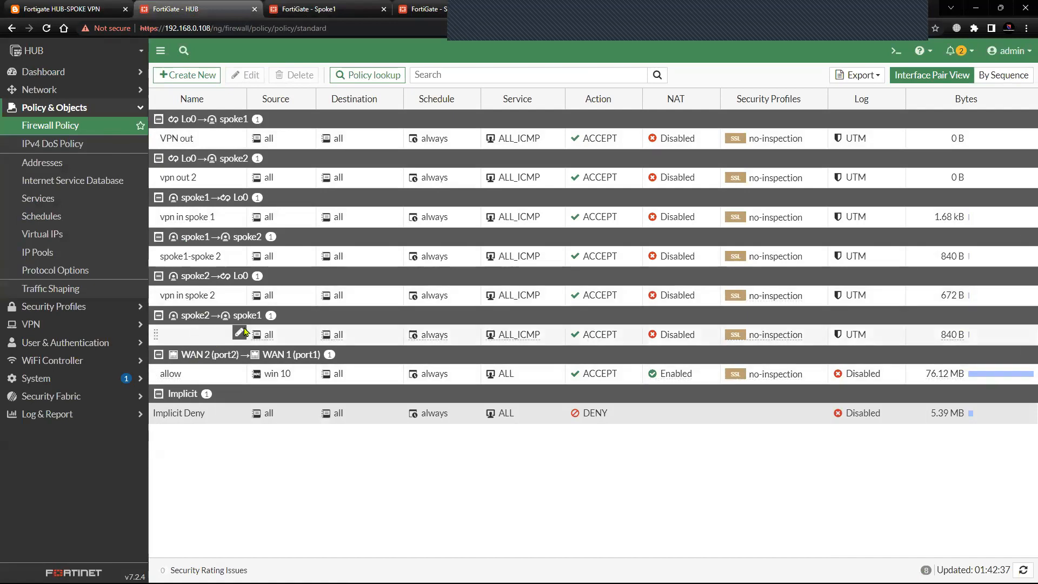
{"action": "left_click_drag", "start_coordinate": [936, 338], "coordinate": [968, 337]}
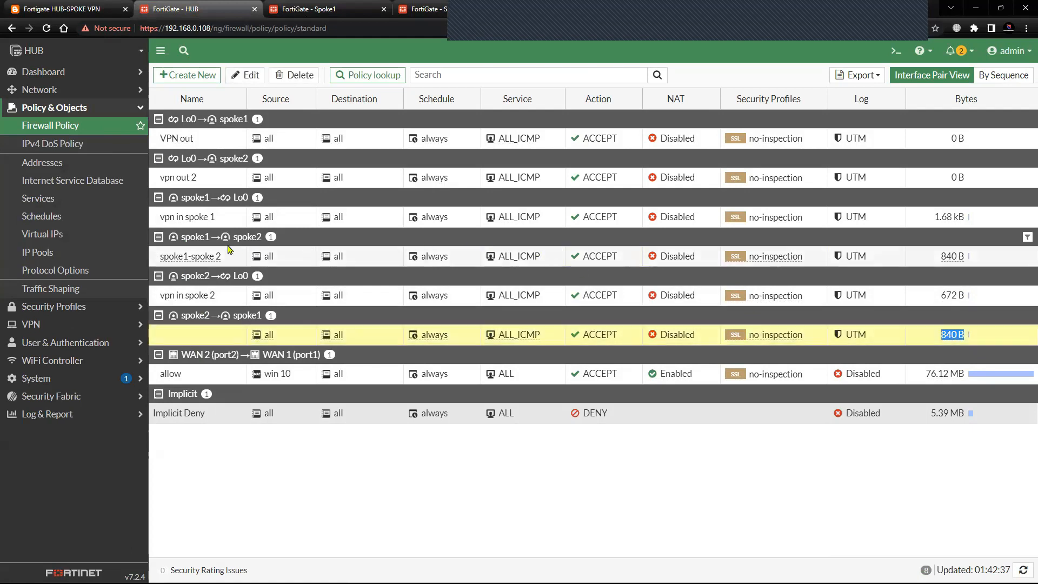
Compare the byte counters of the HUB's spoke1-to-spoke2, spoke2-to-spoke1 and vpn in spoke 2 policies, glancing at Spoke1's policy list.
{"action": "left_click_drag", "start_coordinate": [937, 256], "coordinate": [968, 257]}
{"action": "left_click_drag", "start_coordinate": [937, 336], "coordinate": [975, 336]}
{"action": "key", "text": "ctrl+Tab"}
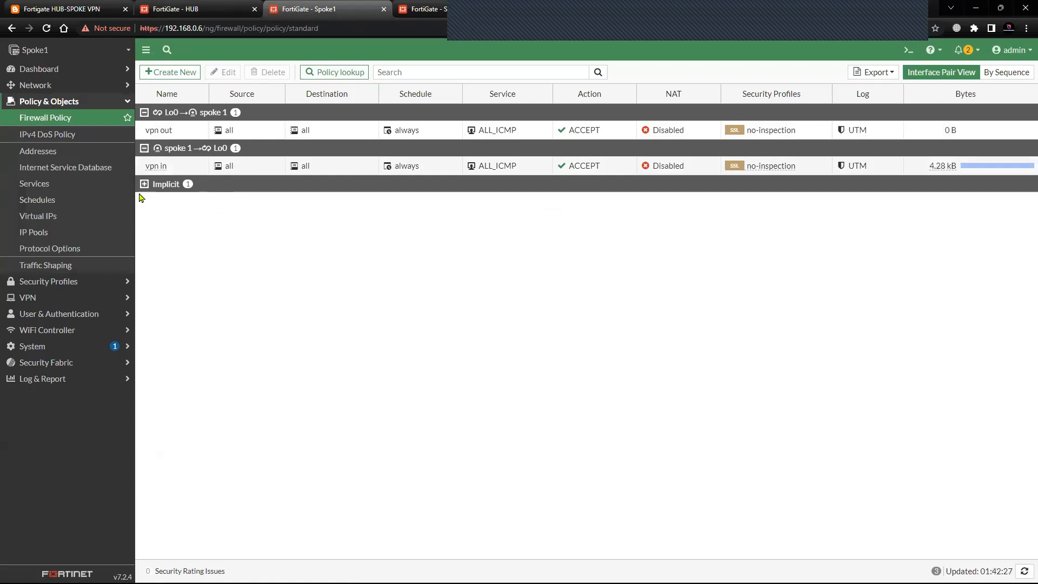
{"action": "left_click", "coordinate": [194, 9]}
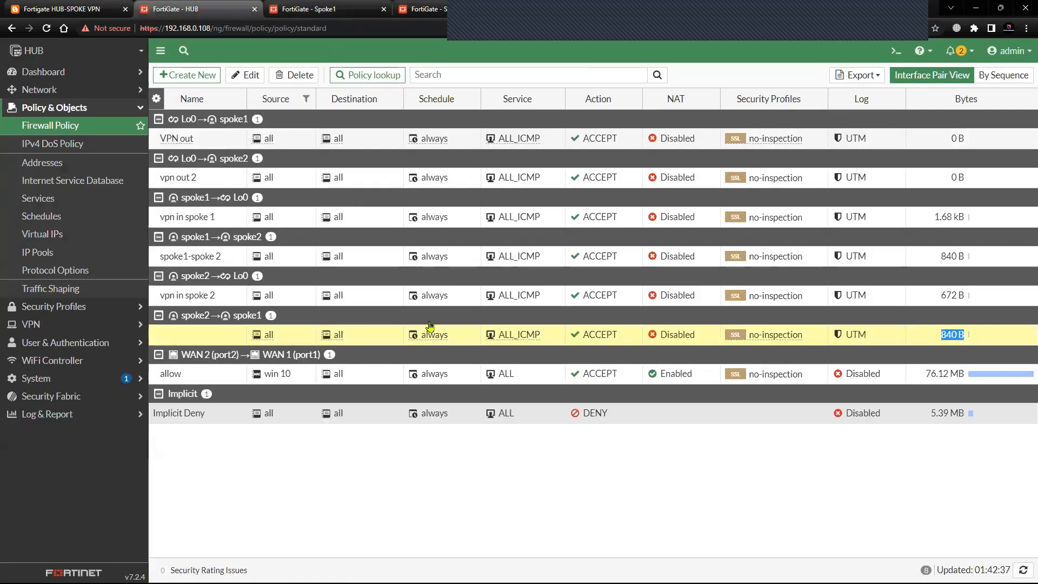
{"action": "left_click_drag", "start_coordinate": [935, 295], "coordinate": [967, 295]}
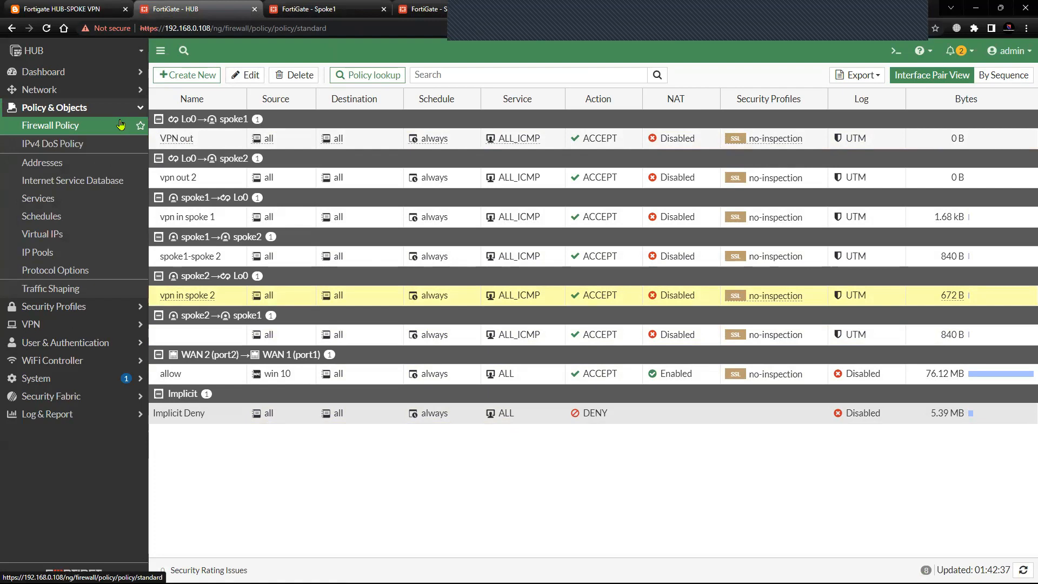
Review the HUB's static routes to the spoke loopbacks and return to its firewall policy list.
{"action": "left_click", "coordinate": [104, 91]}
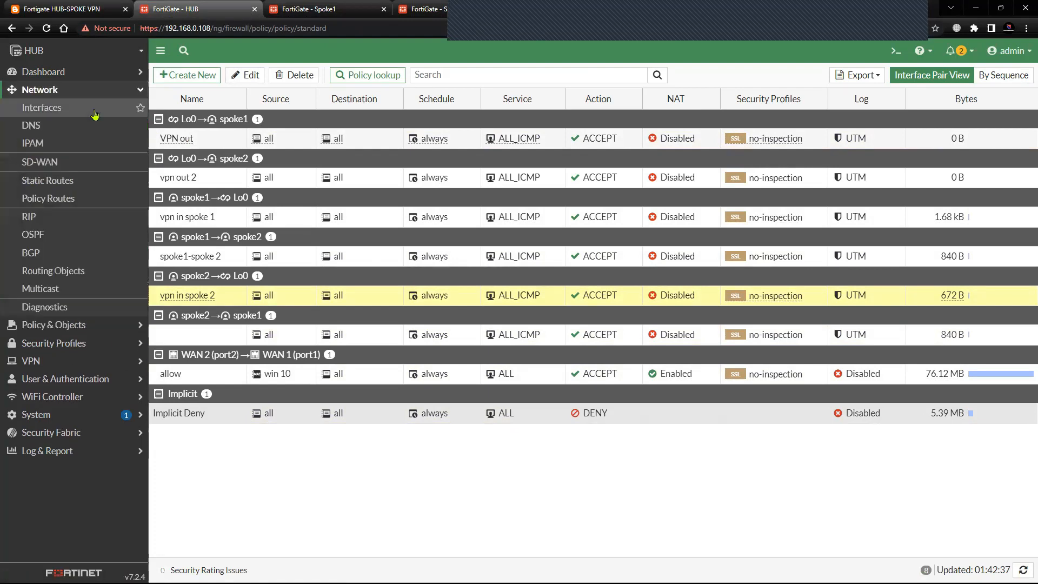
{"action": "left_click", "coordinate": [71, 186]}
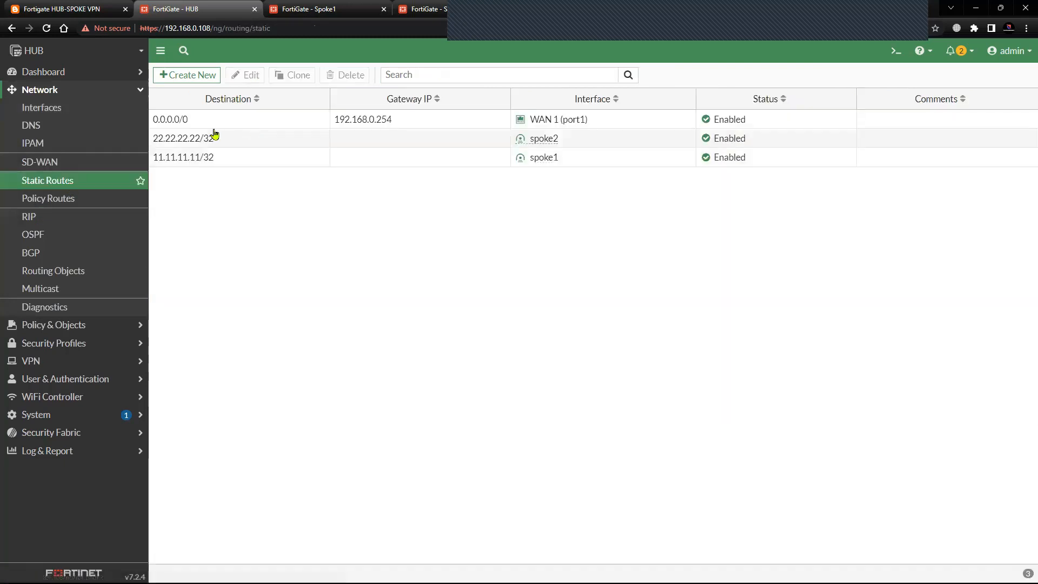
{"action": "left_click", "coordinate": [83, 92]}
{"action": "left_click", "coordinate": [72, 110]}
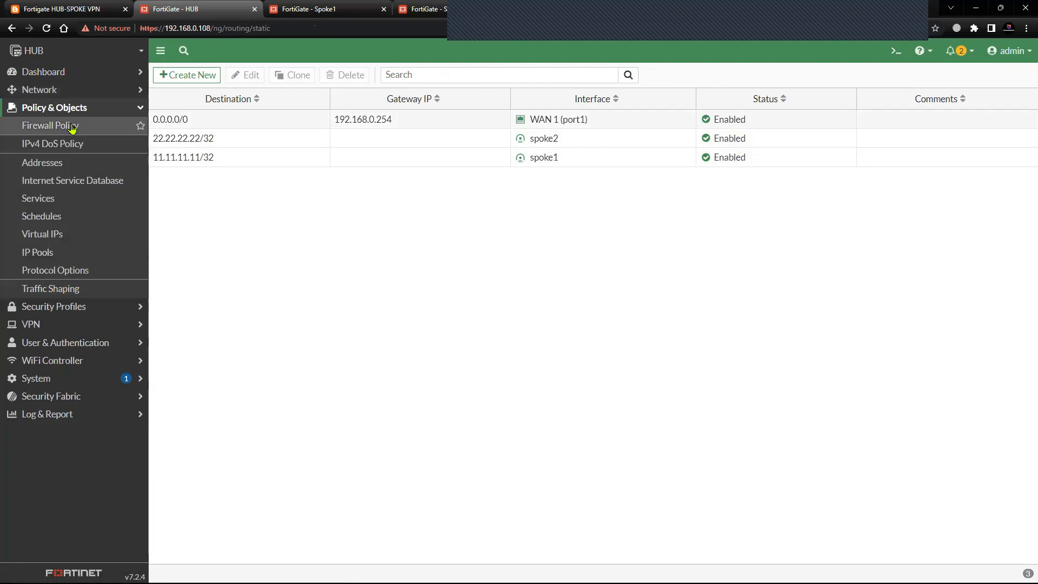
{"action": "left_click", "coordinate": [74, 129]}
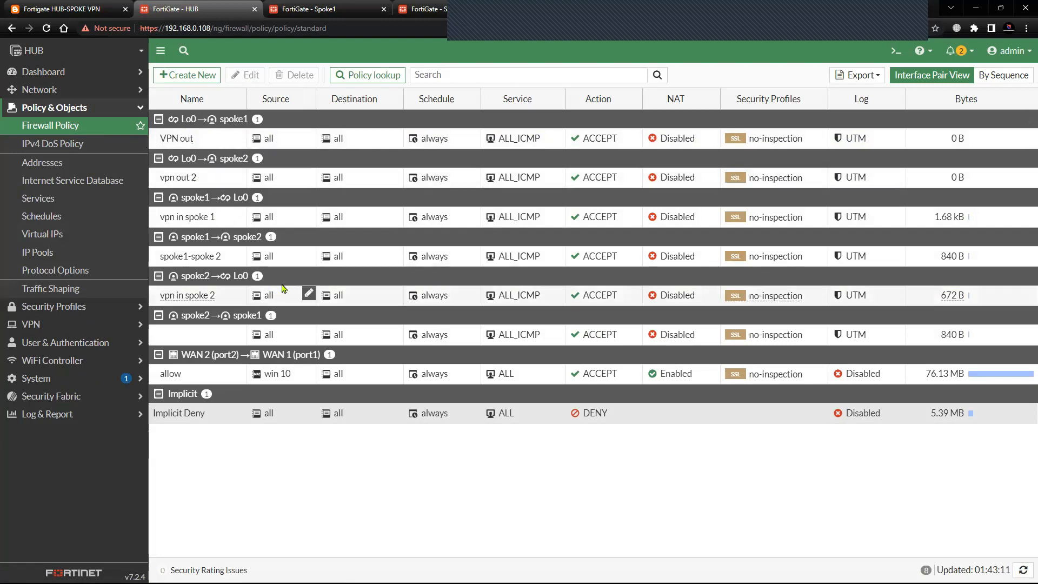
Review the hub-and-spoke topology diagram on the blog page and locate the HUB's two matching spoke-to-spoke firewall policies.
{"action": "left_click", "coordinate": [62, 9]}
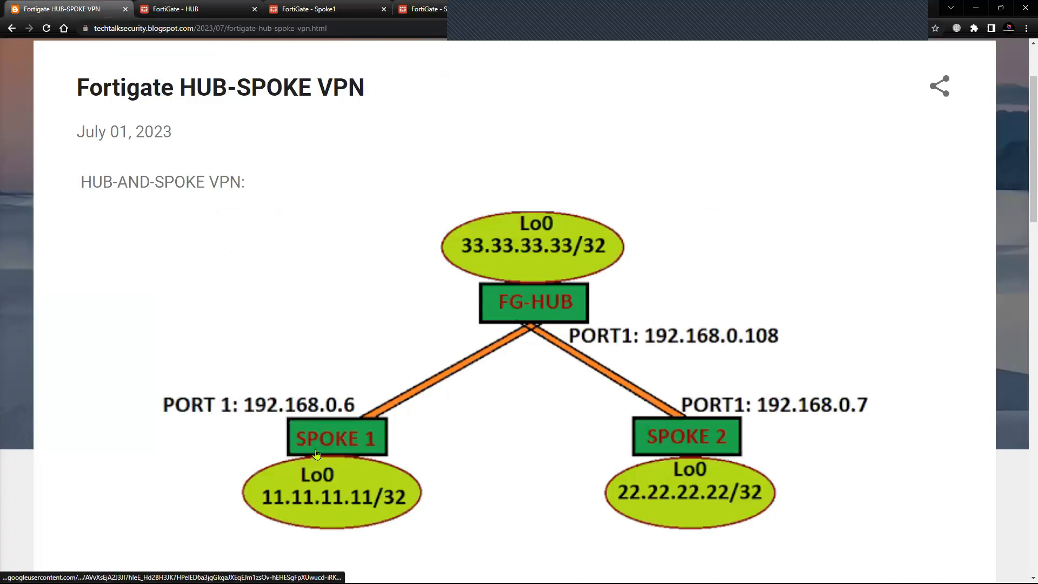
{"action": "left_click", "coordinate": [216, 11]}
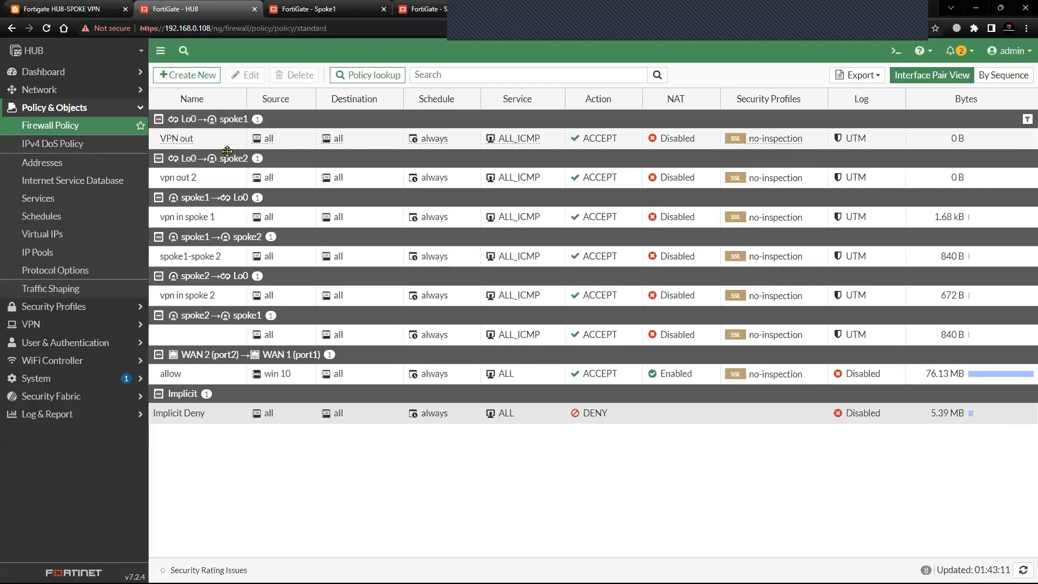
{"action": "left_click", "coordinate": [203, 254]}
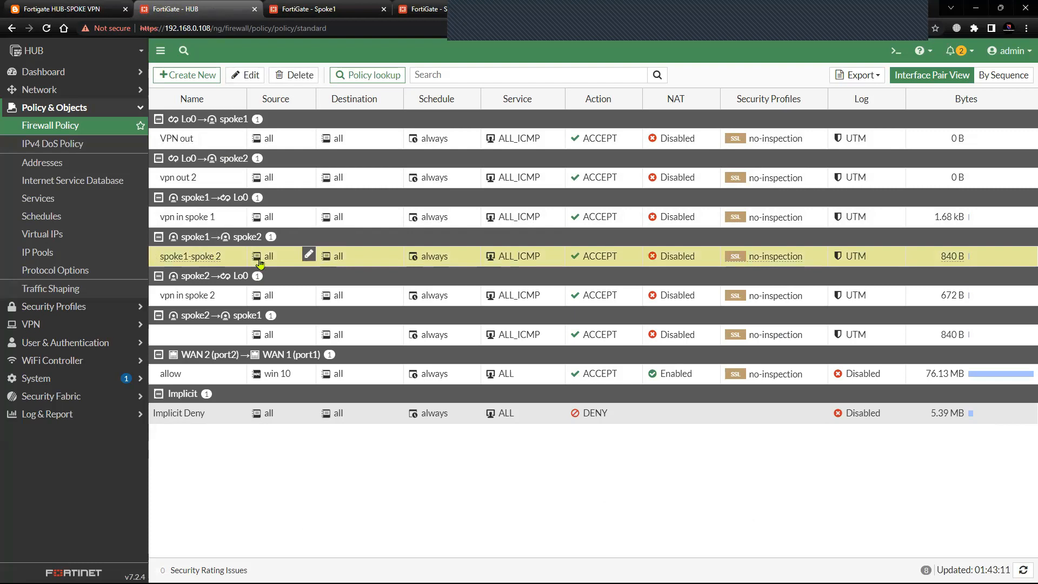
{"action": "left_click", "coordinate": [215, 331]}
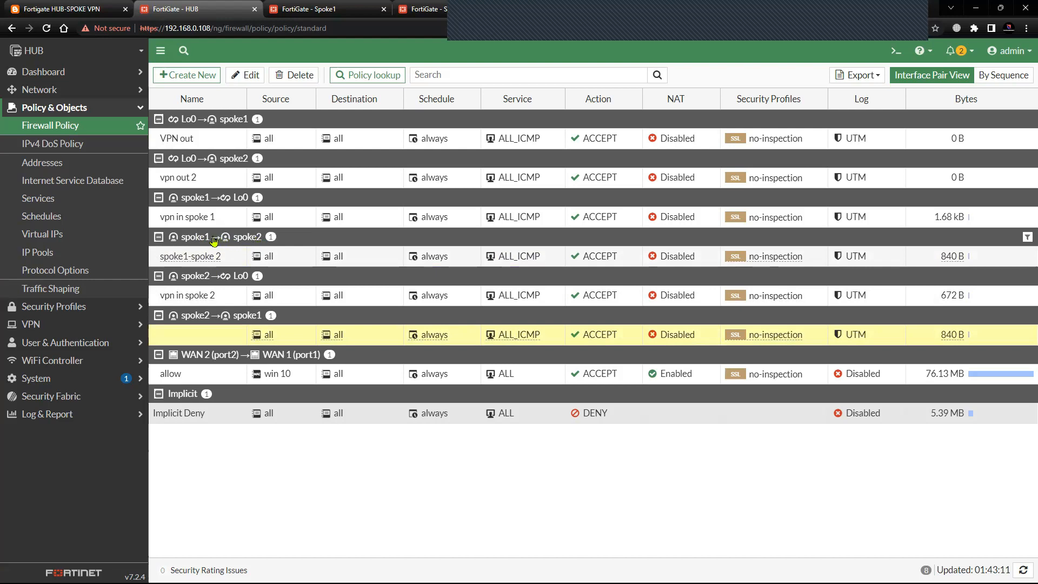
Open the spoke1 IPsec tunnel's settings on the HUB.
{"action": "left_click", "coordinate": [109, 111]}
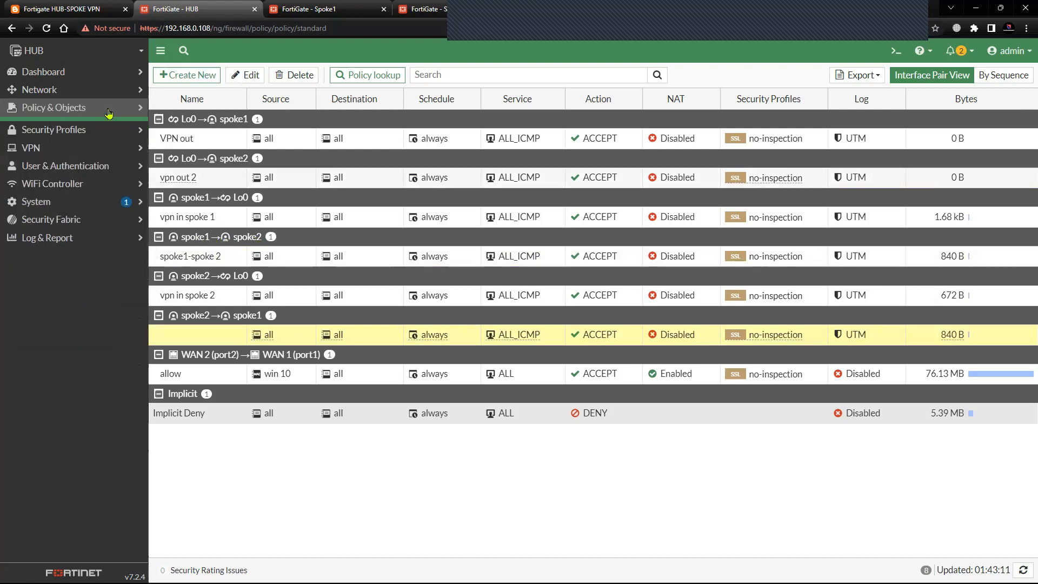
{"action": "left_click", "coordinate": [82, 143]}
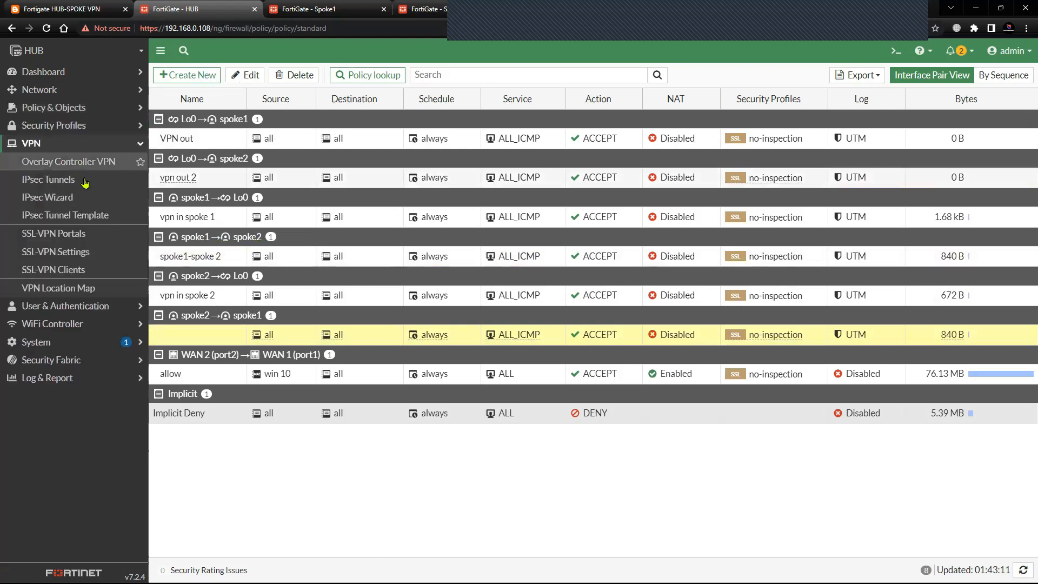
{"action": "left_click", "coordinate": [82, 179]}
{"action": "left_click", "coordinate": [229, 144]}
{"action": "left_click", "coordinate": [256, 77]}
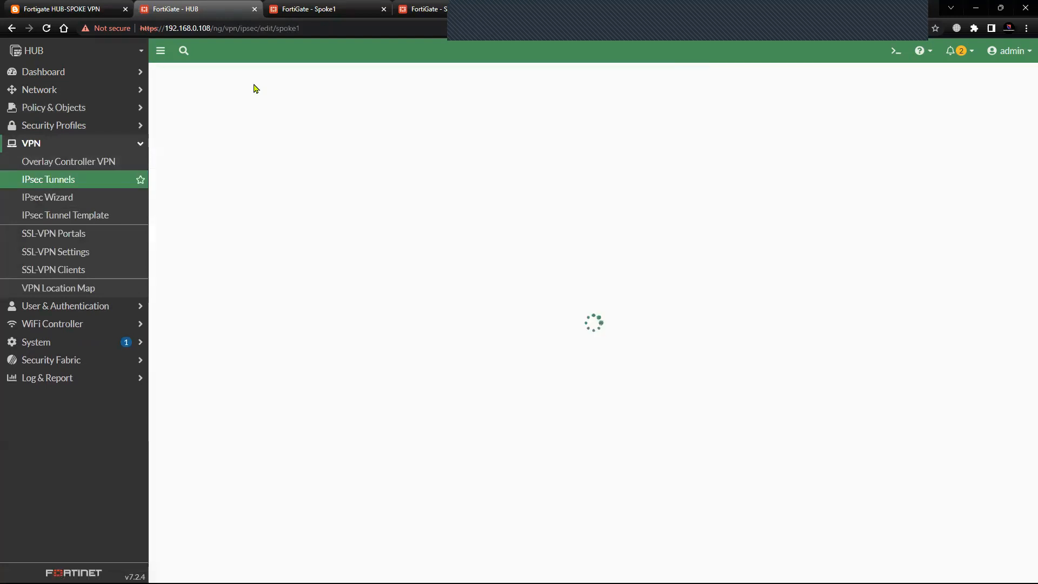
{"action": "left_click", "coordinate": [335, 100]}
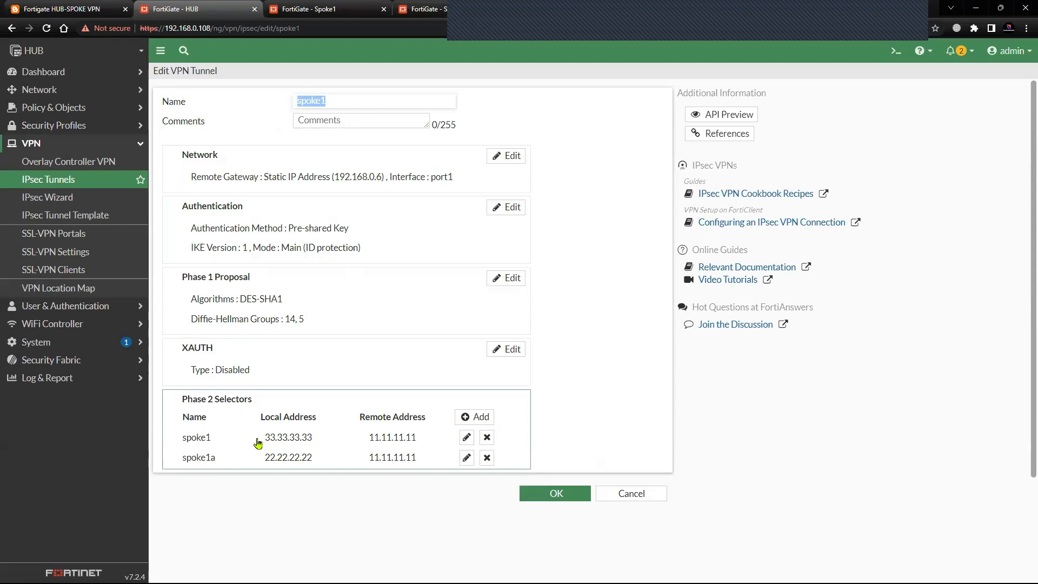
Examine the local and remote addresses of the spoke1 and spoke1a phase 2 selectors, and return to the HUB's IPsec tunnel list.
{"action": "left_click_drag", "start_coordinate": [264, 460], "coordinate": [443, 449]}
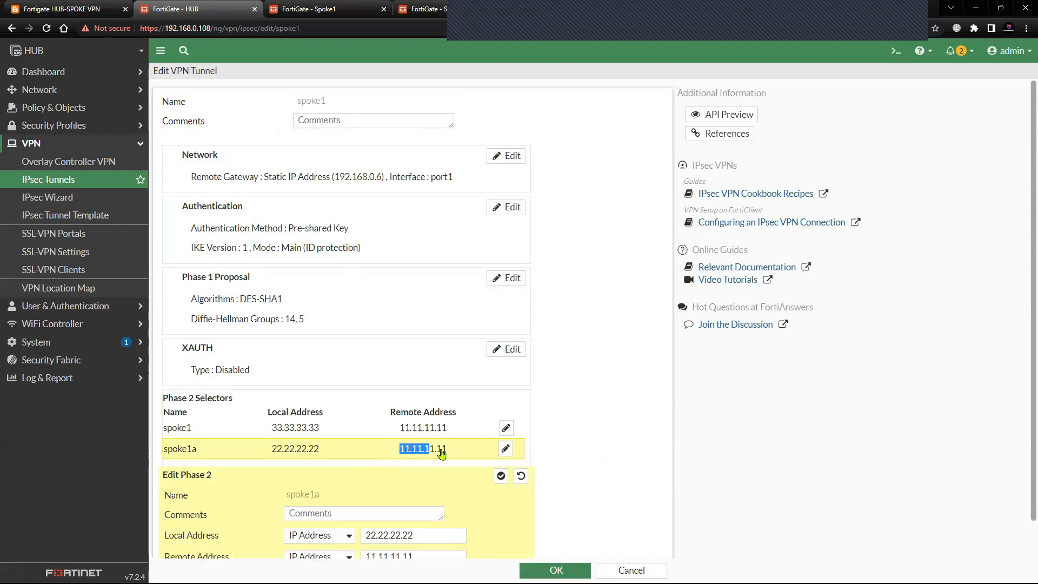
{"action": "left_click", "coordinate": [344, 429]}
{"action": "left_click", "coordinate": [333, 456]}
{"action": "left_click_drag", "start_coordinate": [268, 430], "coordinate": [339, 437]}
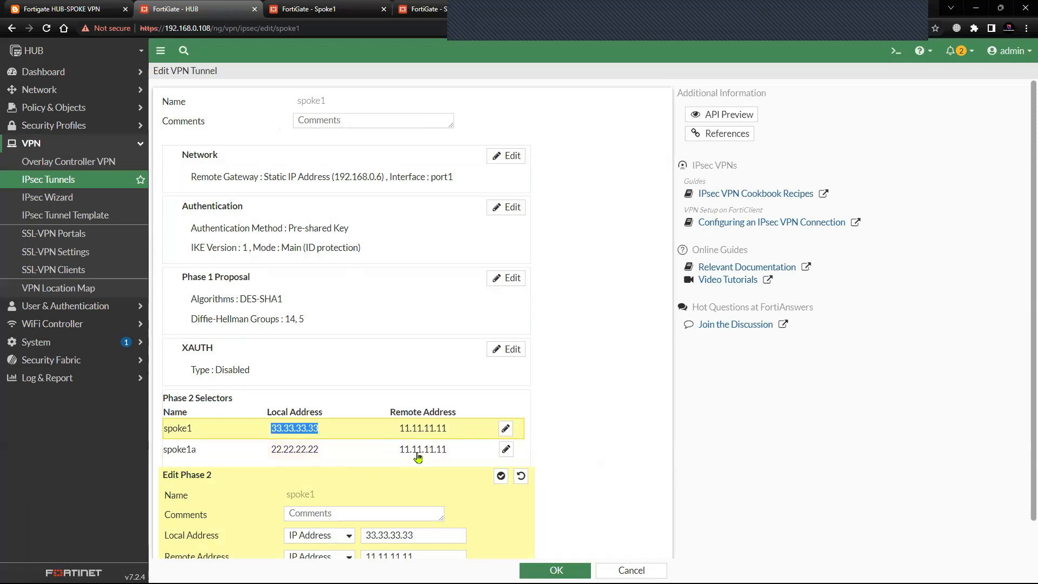
{"action": "scroll", "coordinate": [326, 407], "scroll_direction": "down", "scroll_amount": 1}
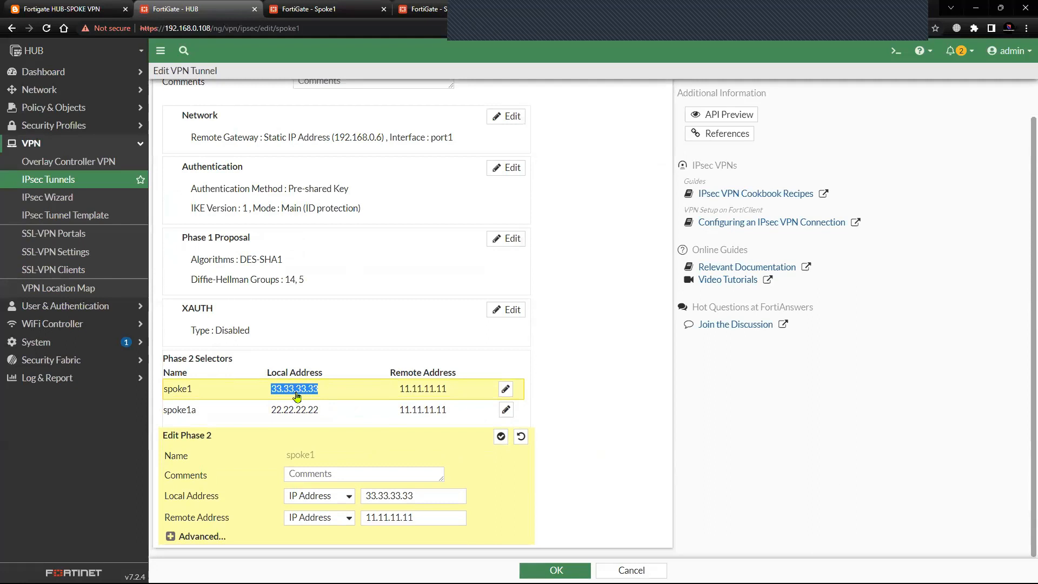
{"action": "left_click_drag", "start_coordinate": [271, 411], "coordinate": [332, 414]}
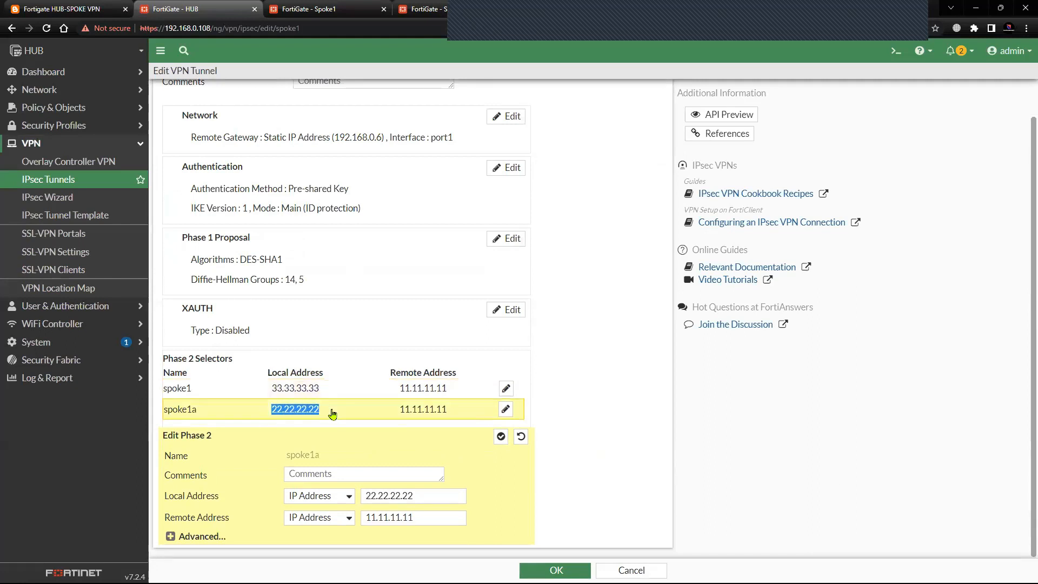
{"action": "left_click_drag", "start_coordinate": [398, 411], "coordinate": [452, 415]}
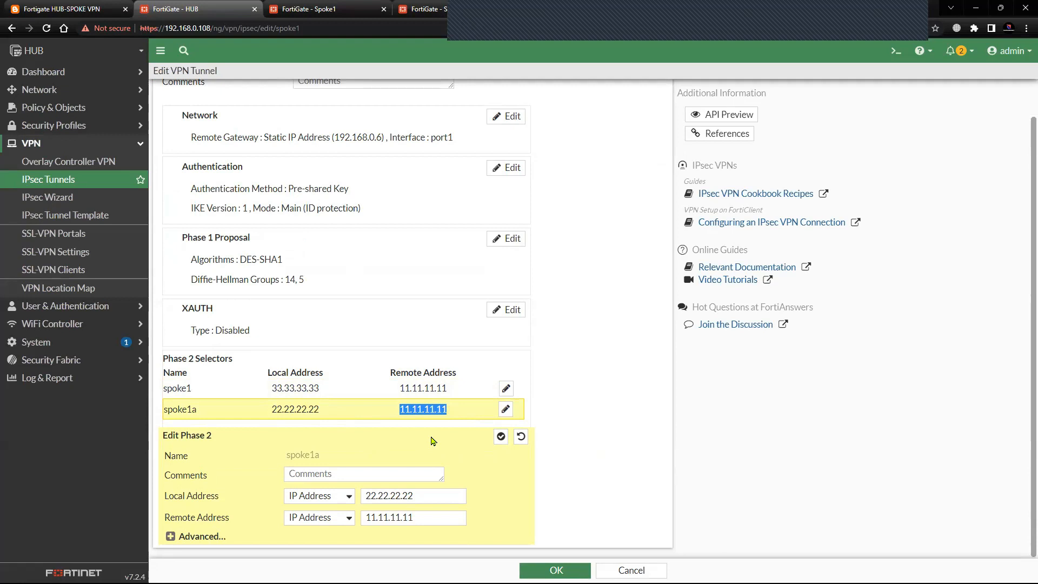
{"action": "mouse_move", "coordinate": [458, 414]}
{"action": "left_mouse_down"}
{"action": "mouse_move", "coordinate": [388, 413]}
{"action": "mouse_move", "coordinate": [453, 394]}
{"action": "left_mouse_up"}
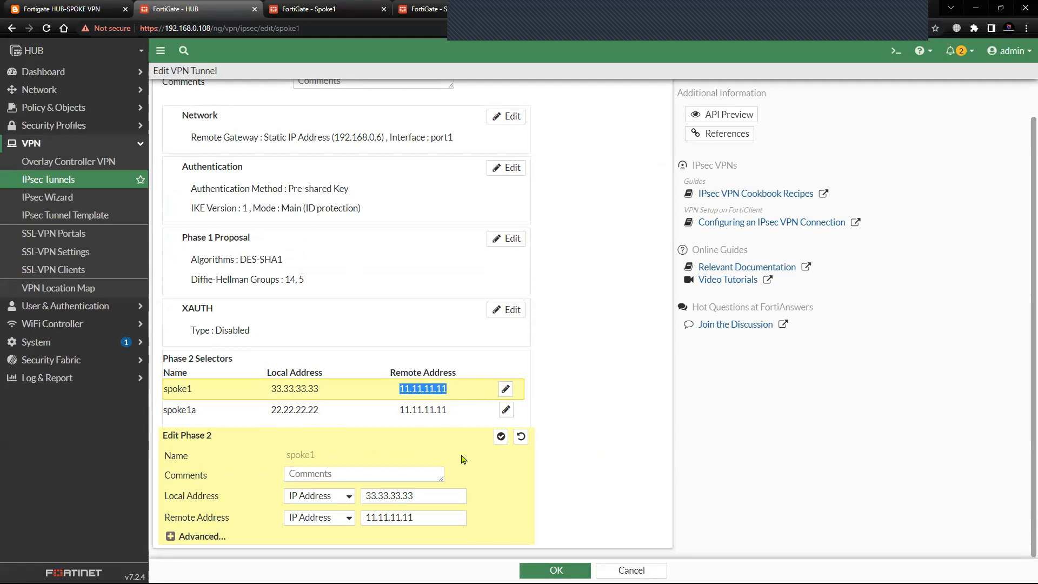
{"action": "scroll", "coordinate": [462, 459], "scroll_direction": "up", "scroll_amount": 1}
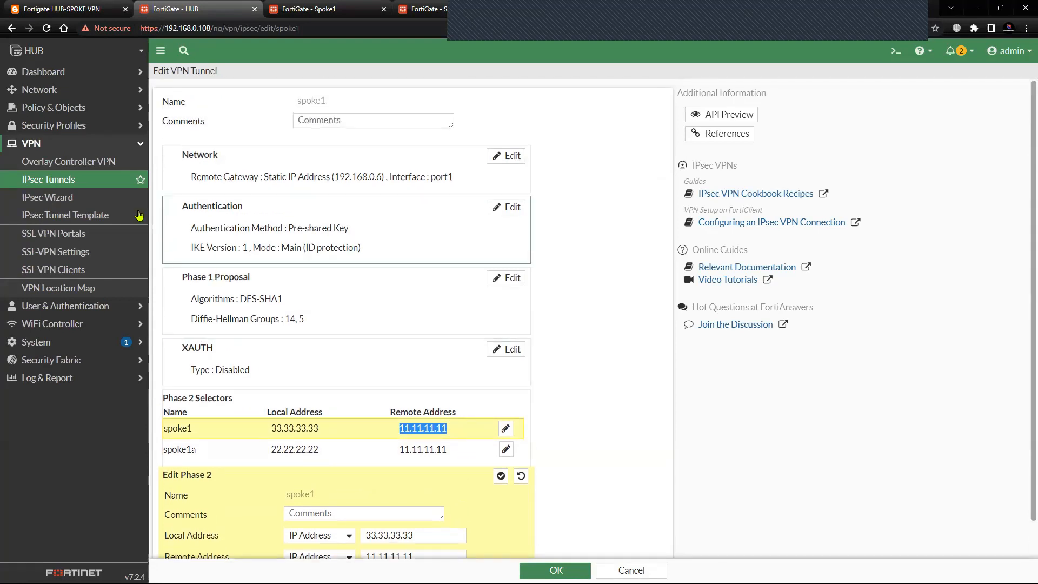
{"action": "left_click", "coordinate": [96, 179]}
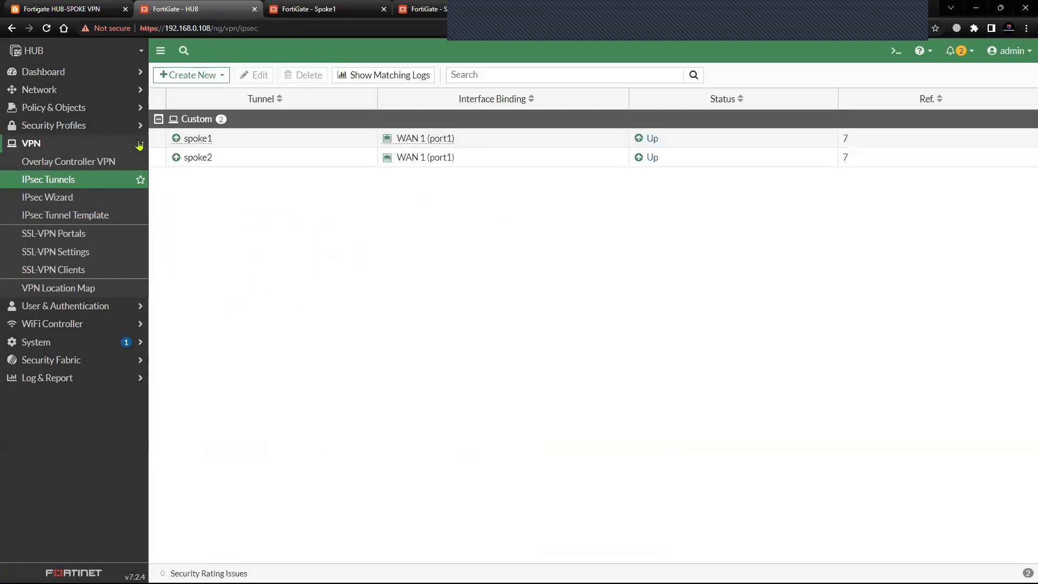
{"action": "left_click", "coordinate": [136, 144]}
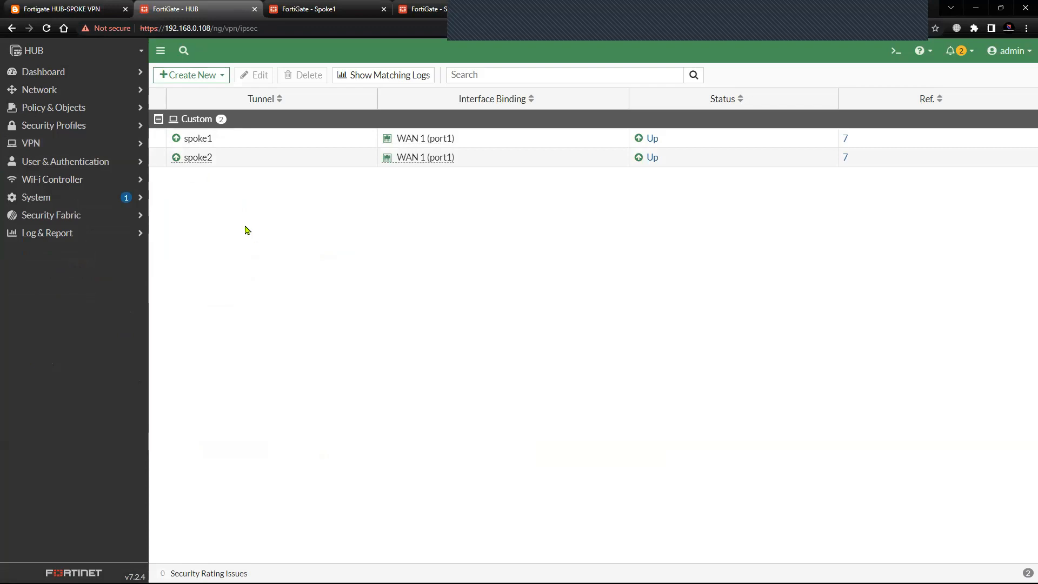
Open the IPsec VPN creation wizard on the HUB and choose the Hub-and-Spoke template type.
{"action": "left_click", "coordinate": [99, 144]}
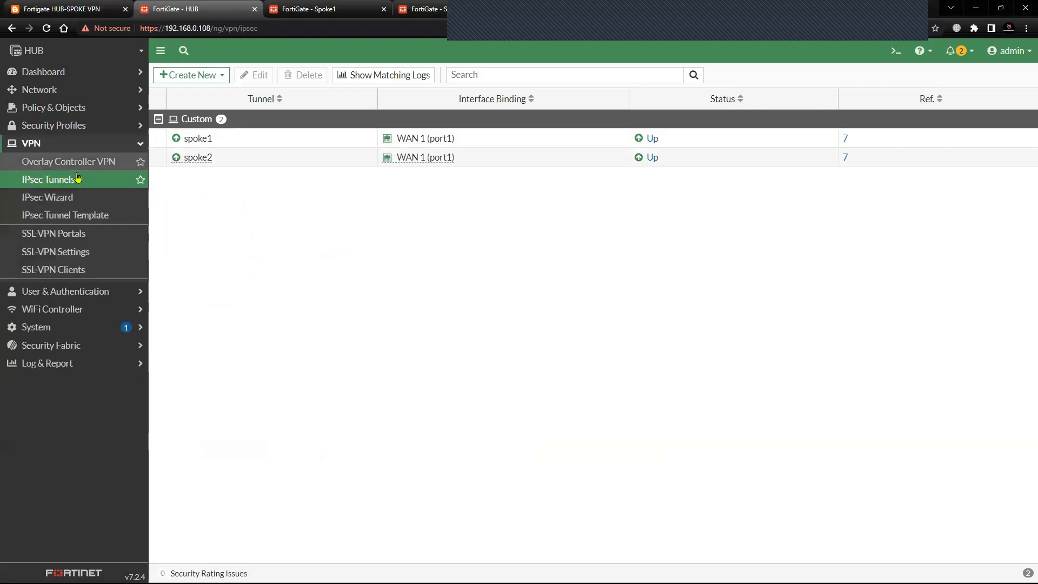
{"action": "left_click", "coordinate": [53, 199]}
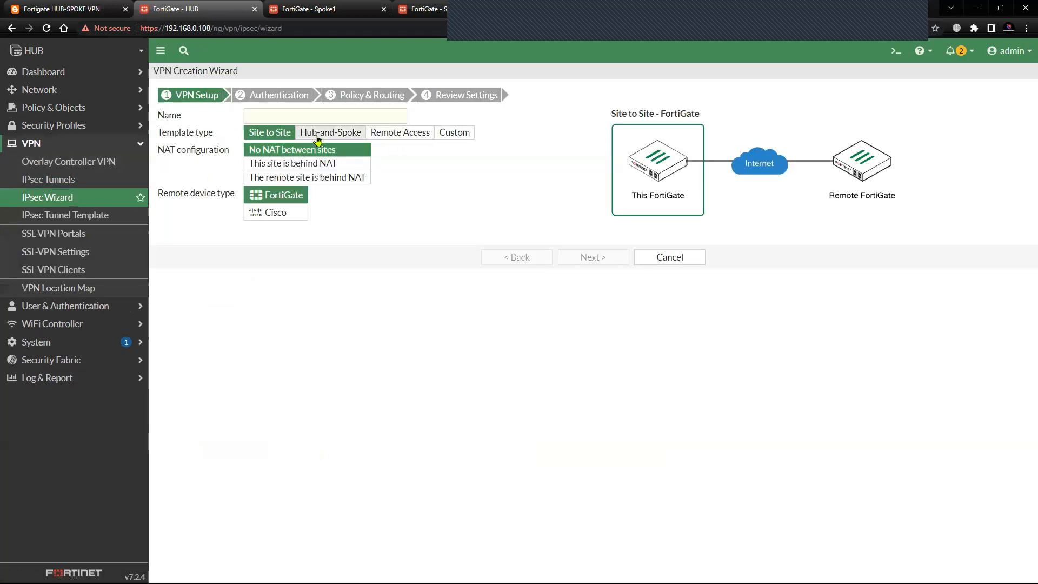
{"action": "left_click", "coordinate": [317, 135]}
{"action": "left_click", "coordinate": [262, 115]}
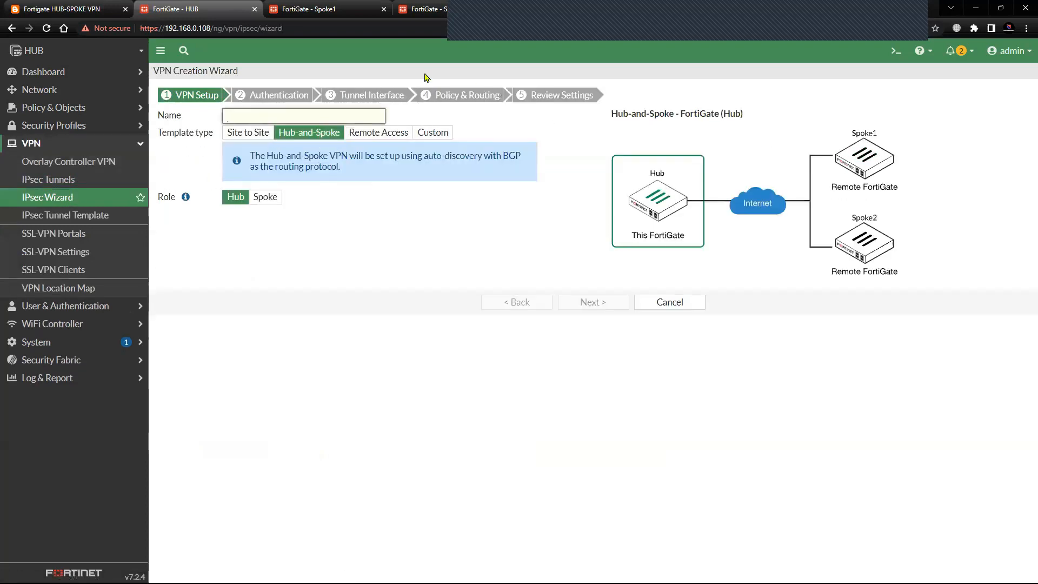